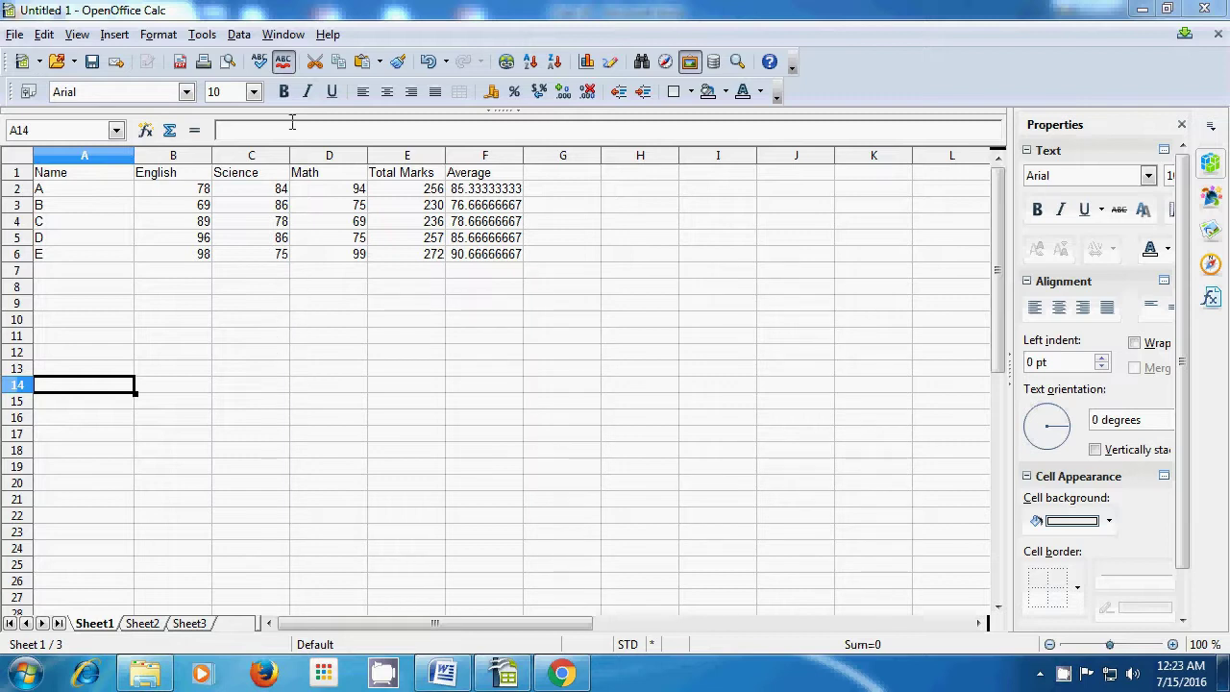
Open a second window of the current spreadsheet and move it down over the original window and back up.
left_click(283, 36)
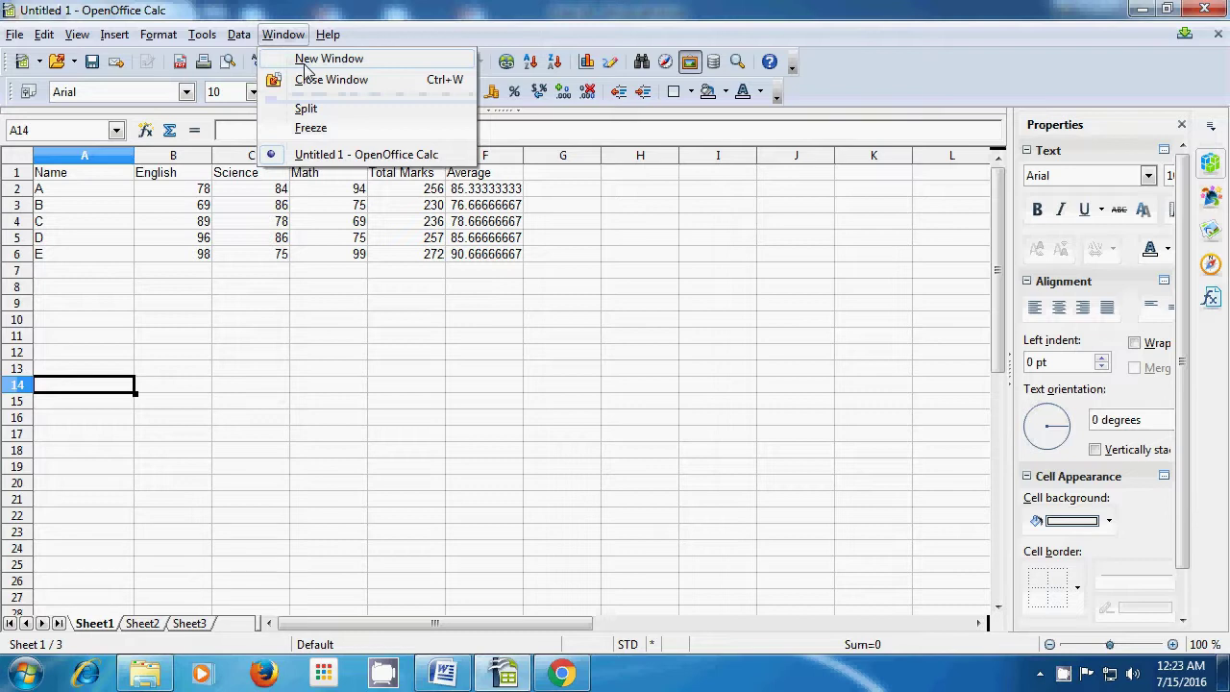
left_click(305, 65)
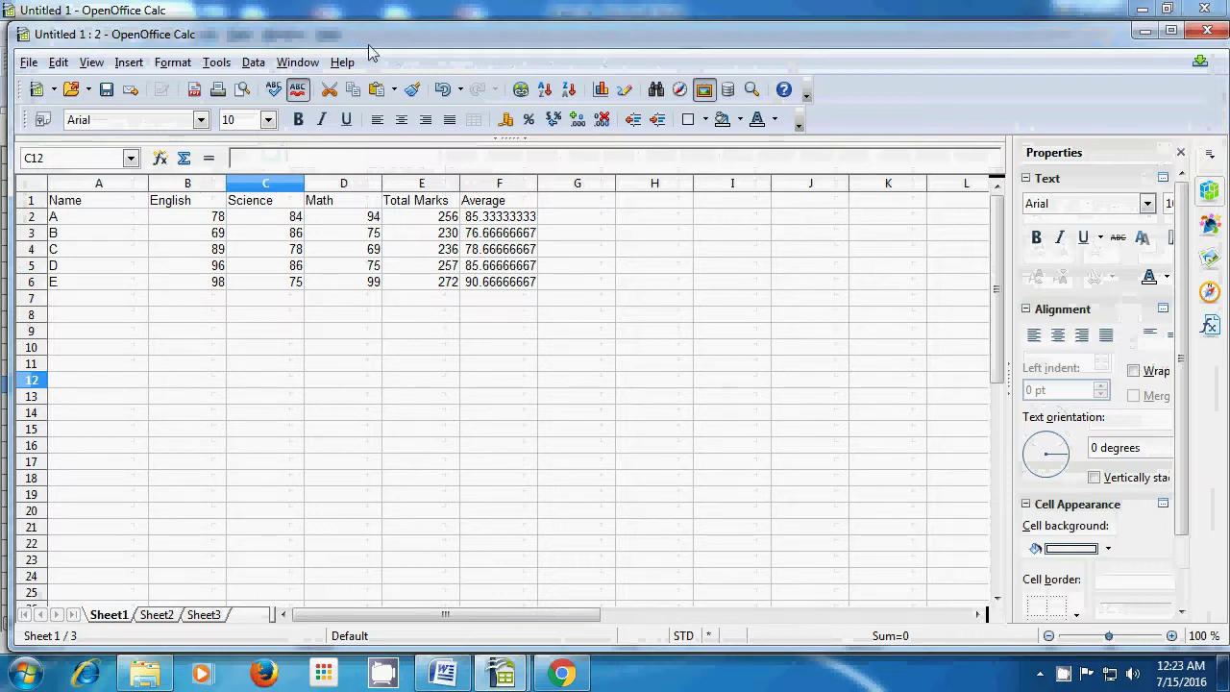
left_click_drag(375, 47, 392, 317)
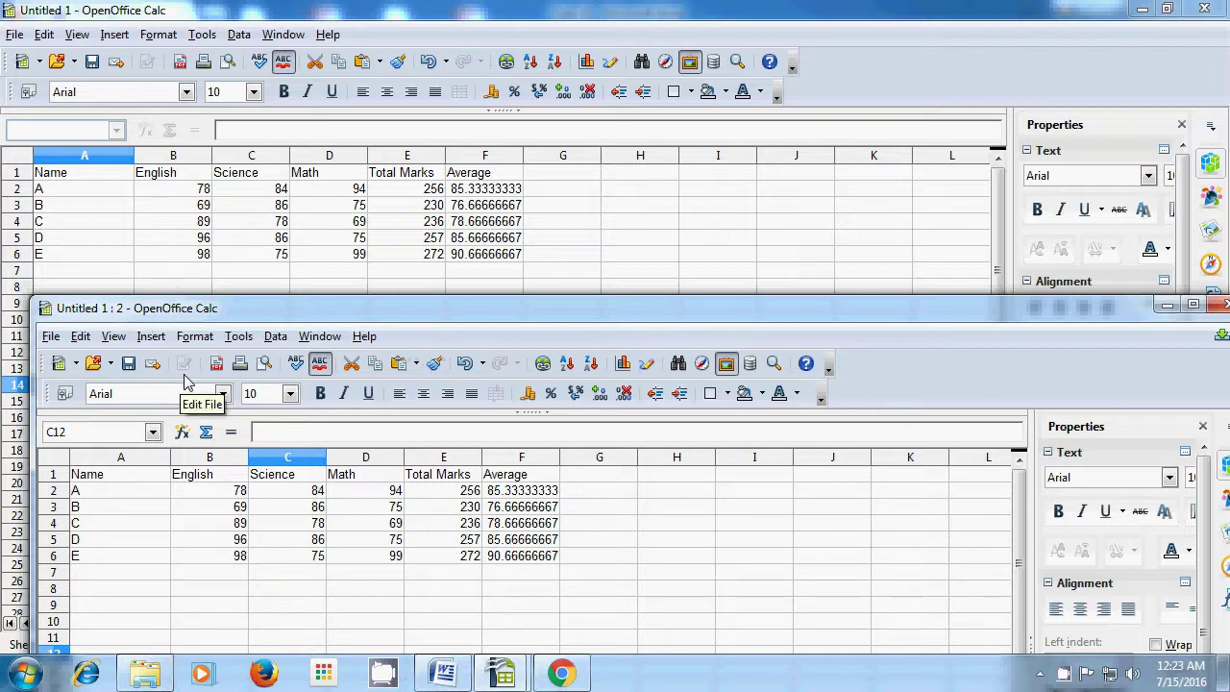
left_click_drag(265, 310, 240, 56)
Close the extra window of the spreadsheet so that only one remains open.
left_click(239, 34)
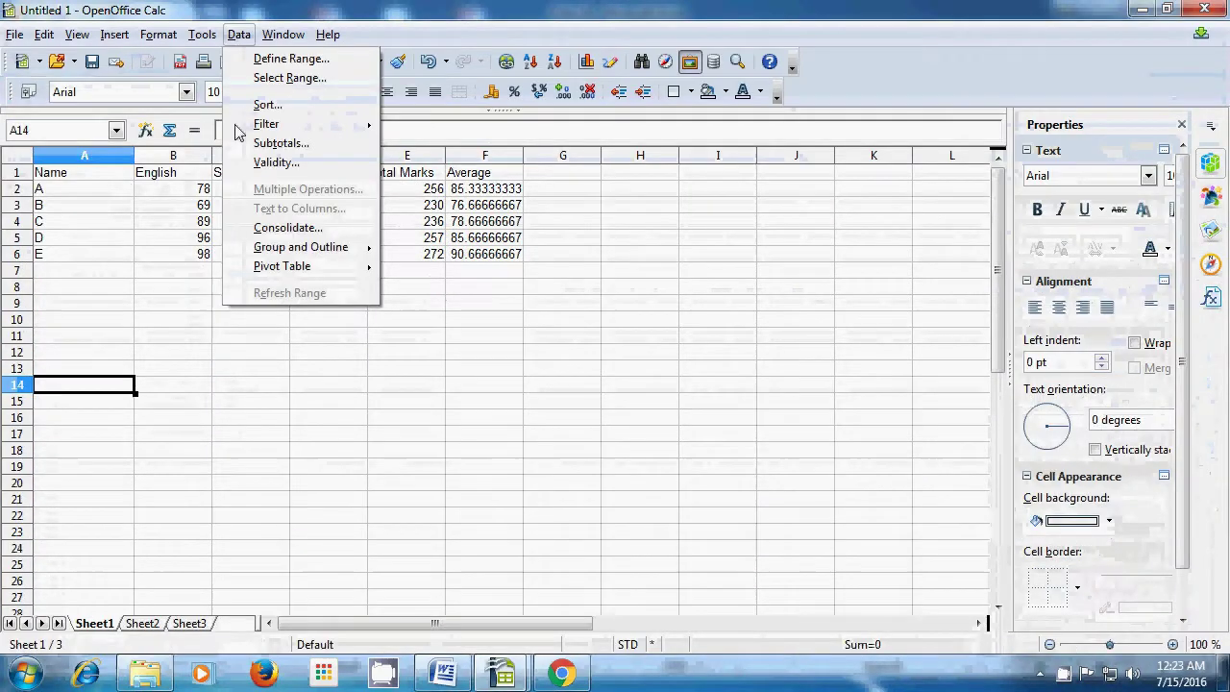
left_click(250, 371)
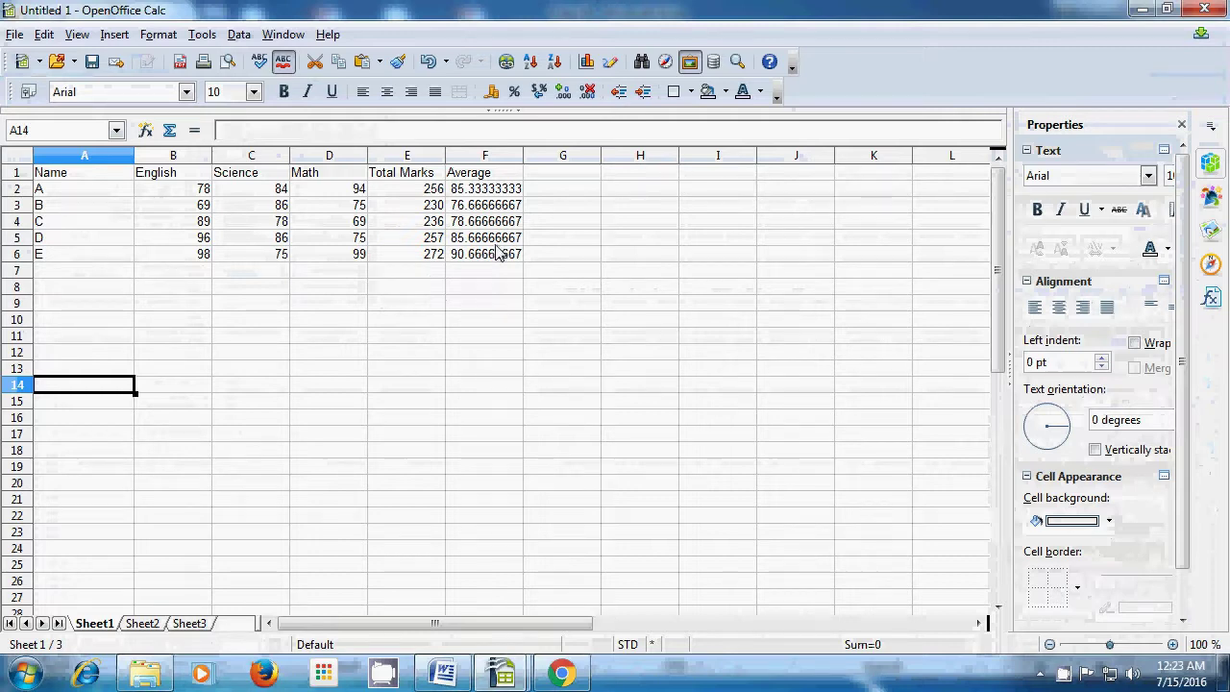
left_click(1204, 8)
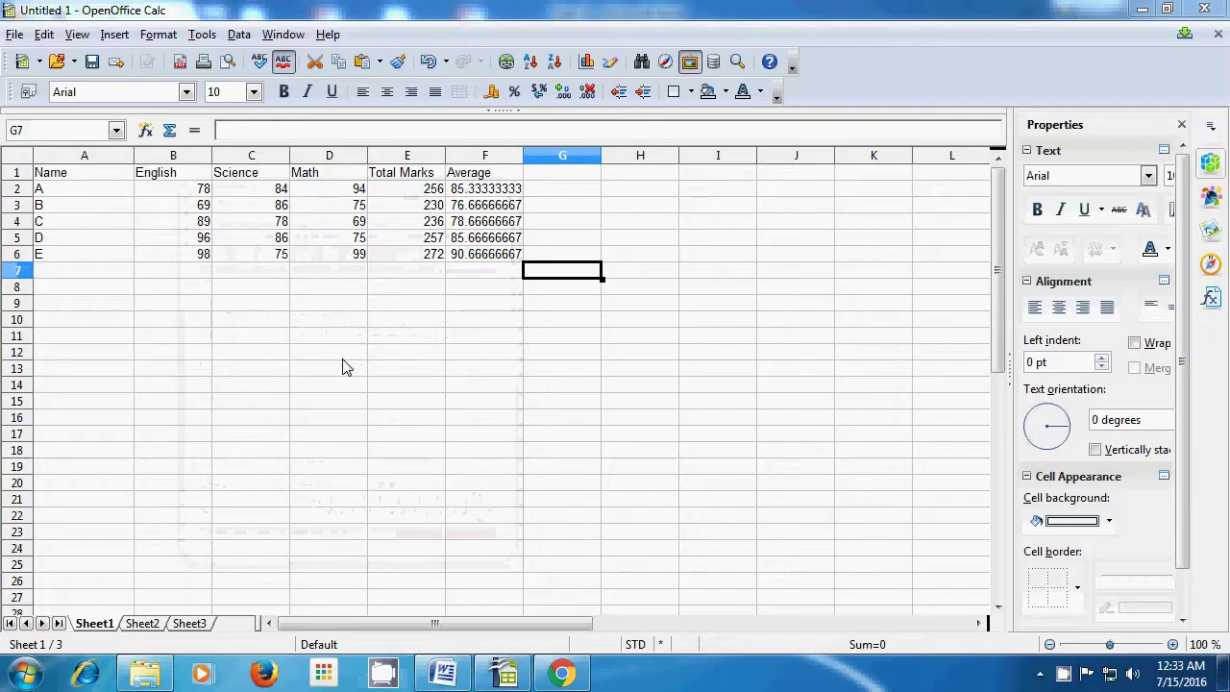
Split the sheet at cell G7 and bring the marks table into view in all four panes.
left_click(343, 360)
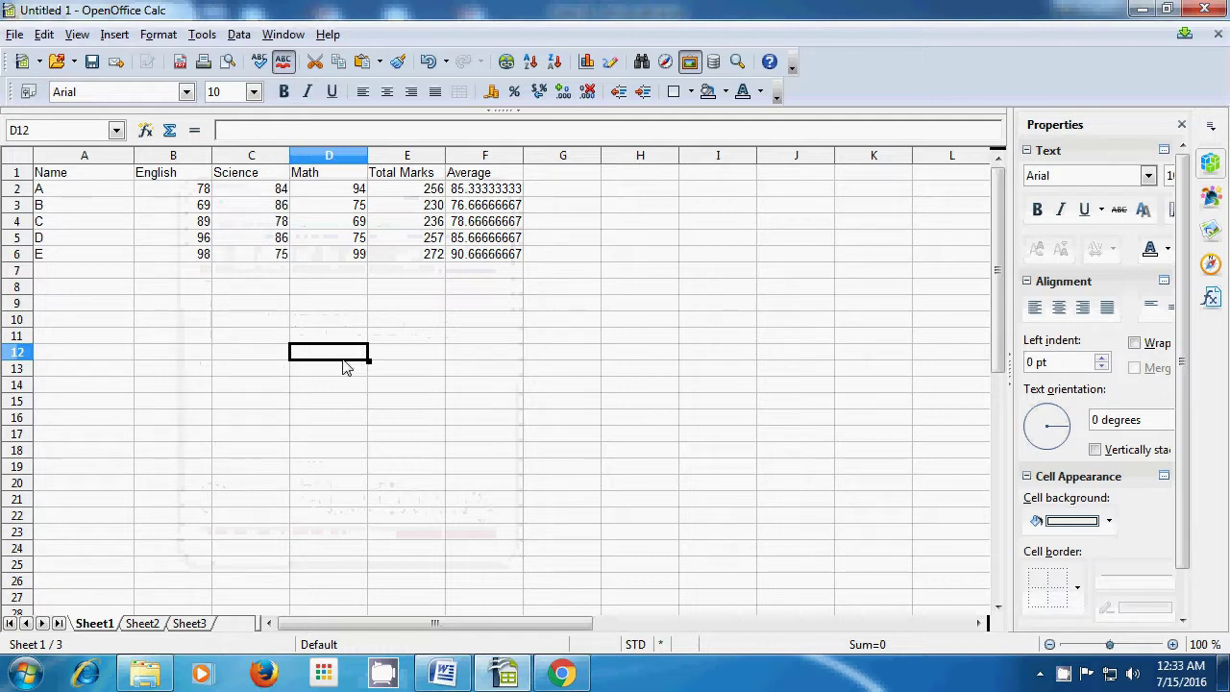
left_click(532, 276)
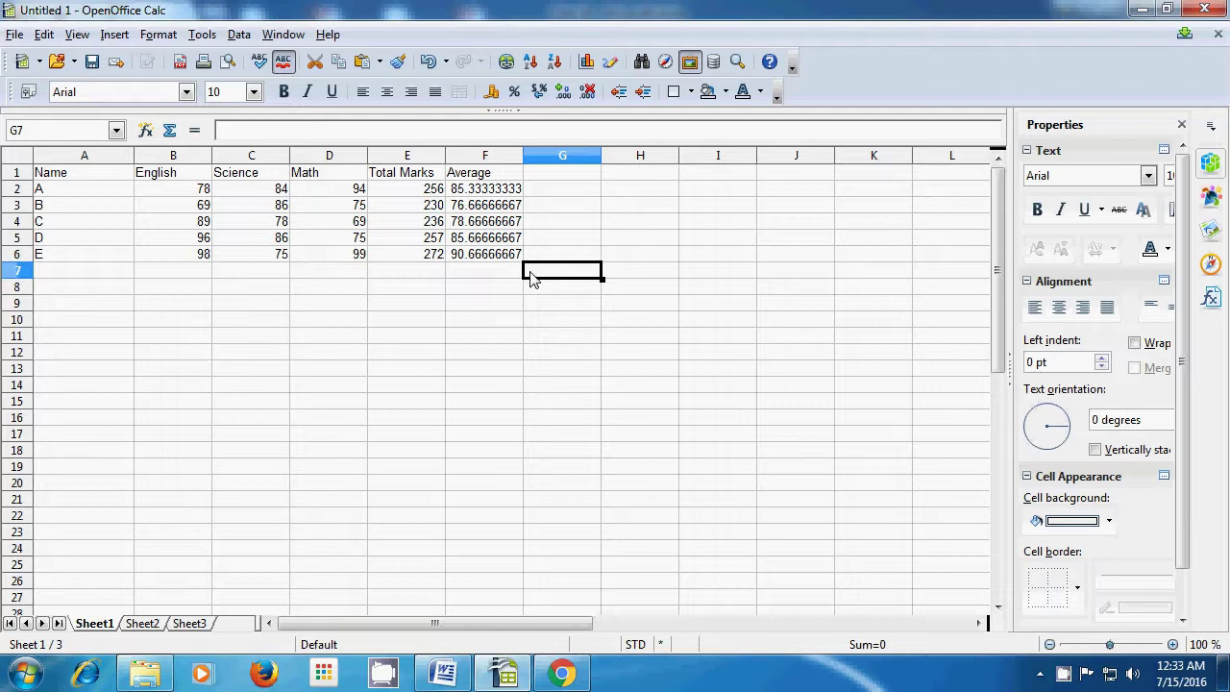
left_click(283, 37)
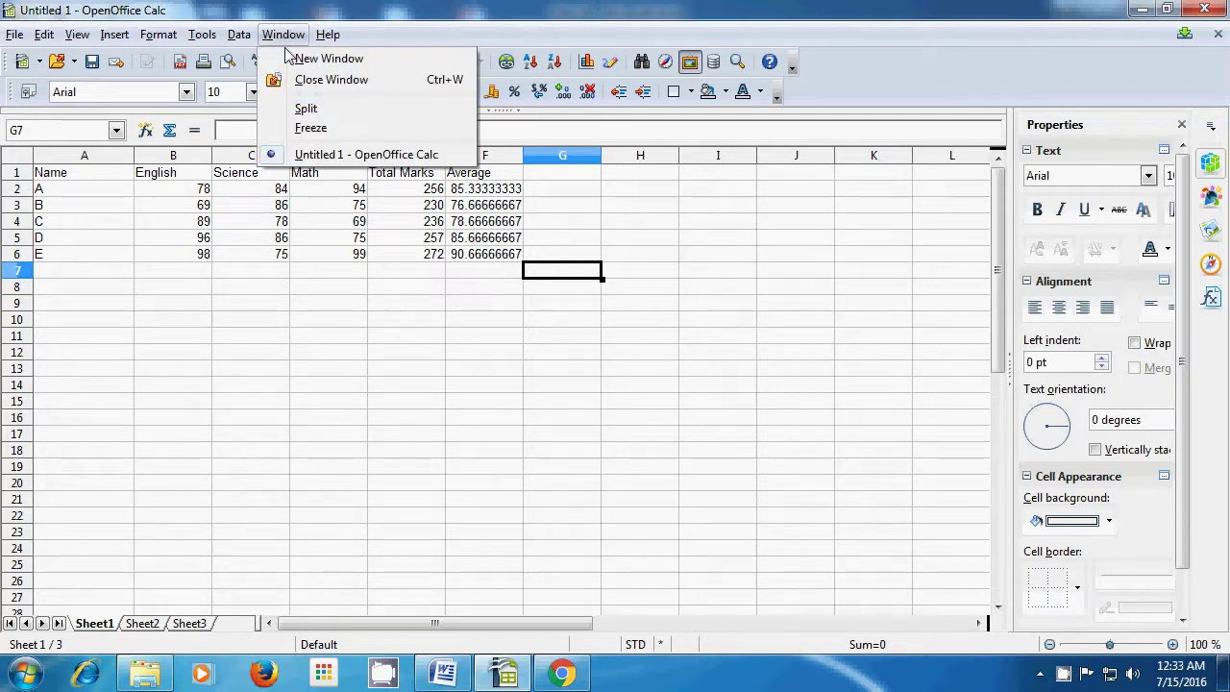
left_click(308, 113)
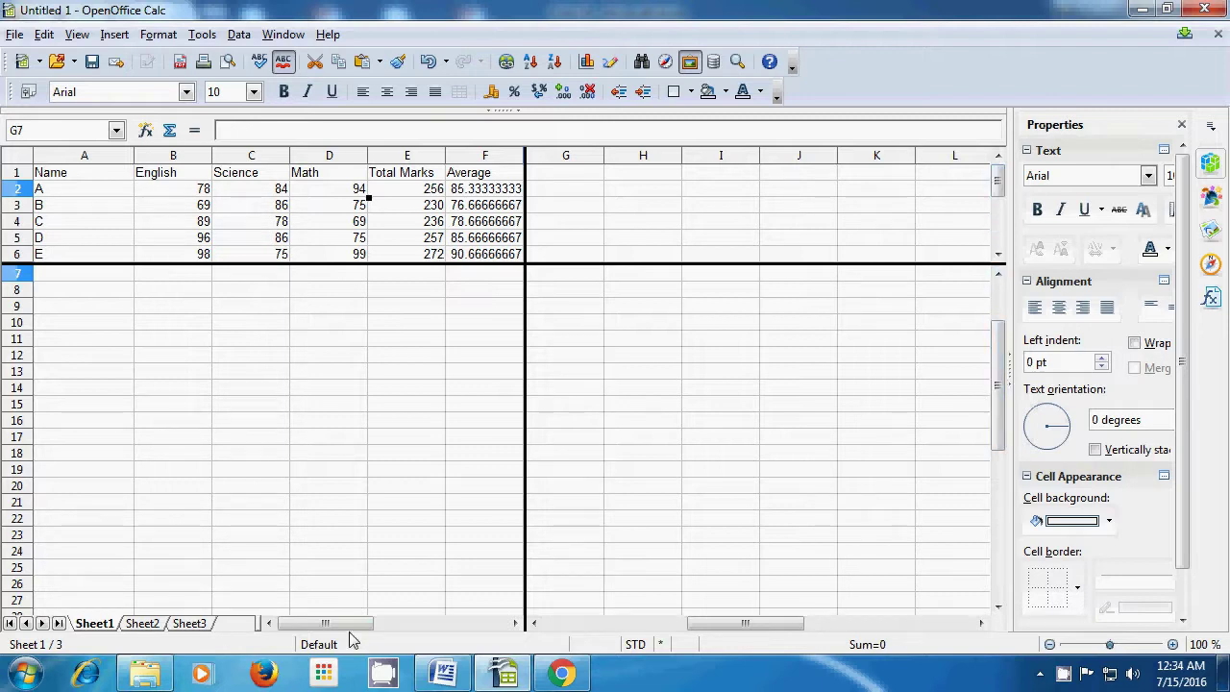
mouse_move(344, 631)
left_mouse_down()
mouse_move(507, 630)
mouse_move(327, 630)
left_mouse_up()
left_click_drag(694, 631, 542, 633)
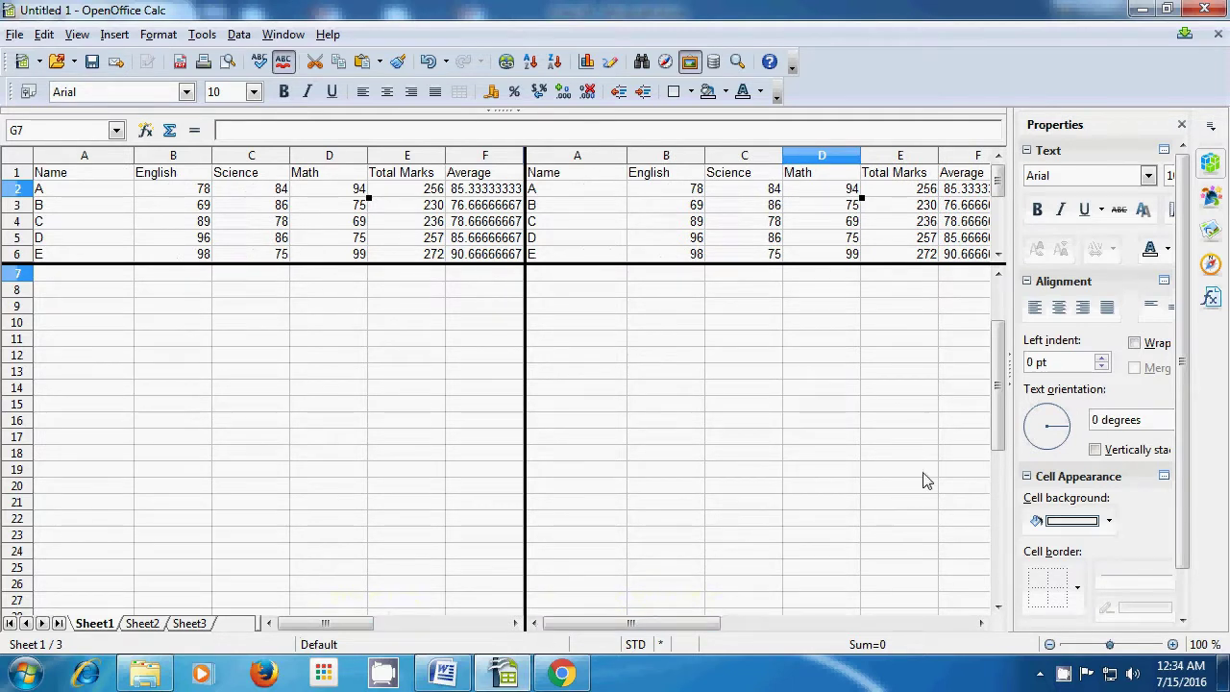
left_click_drag(997, 402, 985, 328)
Select cells D5, B5, A4, E4 and E12 in different panes to compare how the selection is mirrored across the split.
left_click(310, 238)
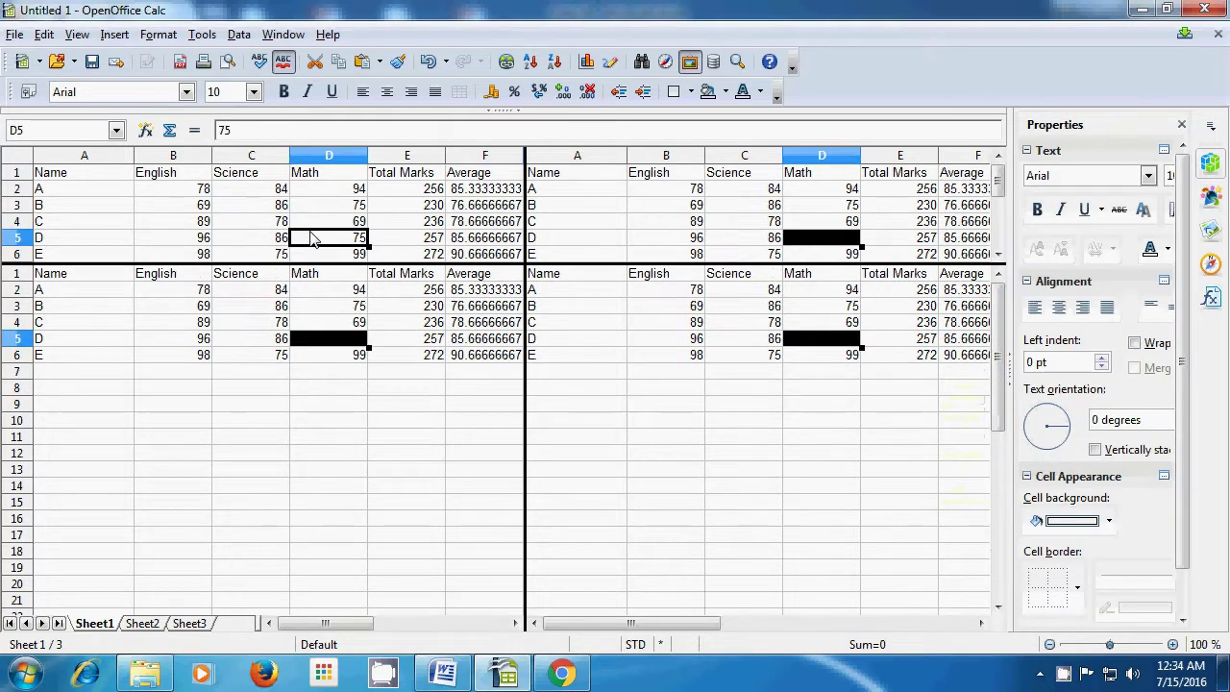
left_click(668, 244)
left_click(565, 325)
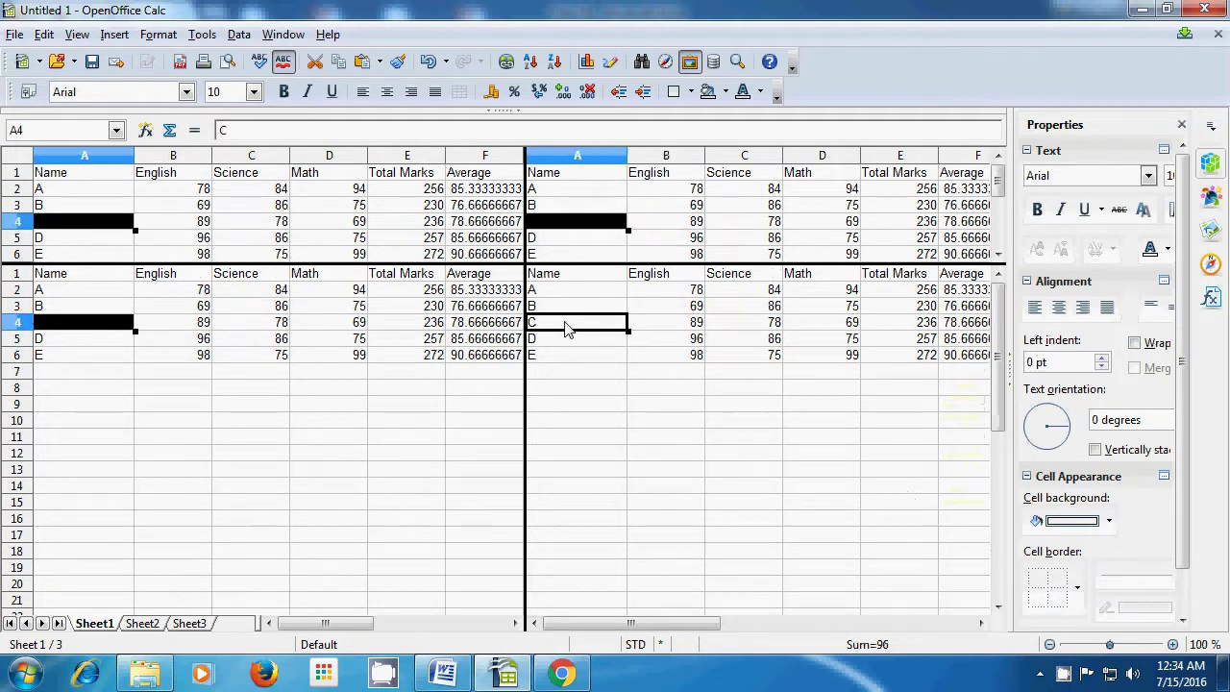
left_click(382, 326)
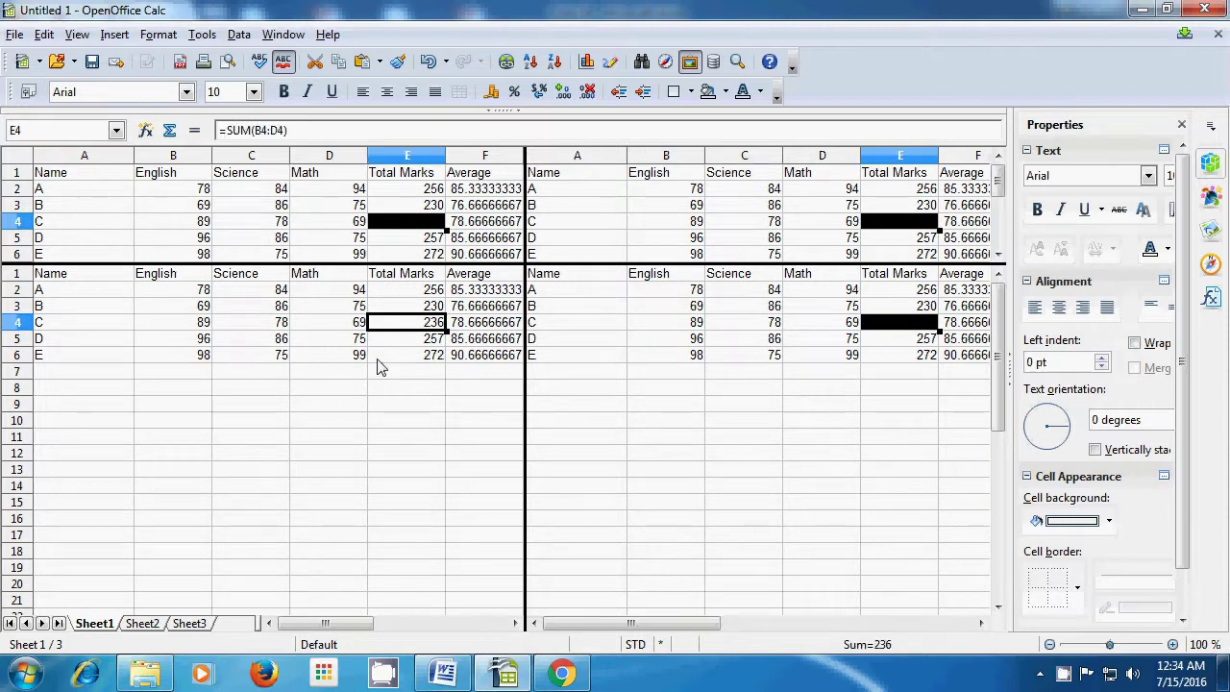
left_click(392, 454)
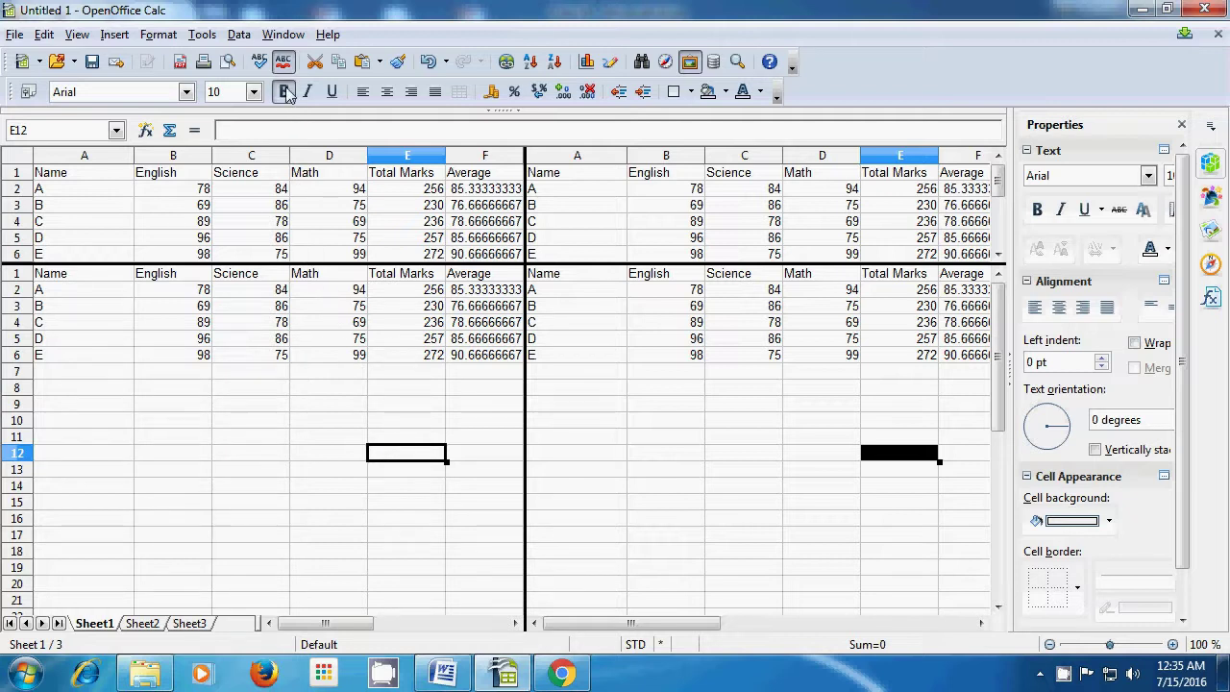
Remove the split from the sheet.
left_click(280, 35)
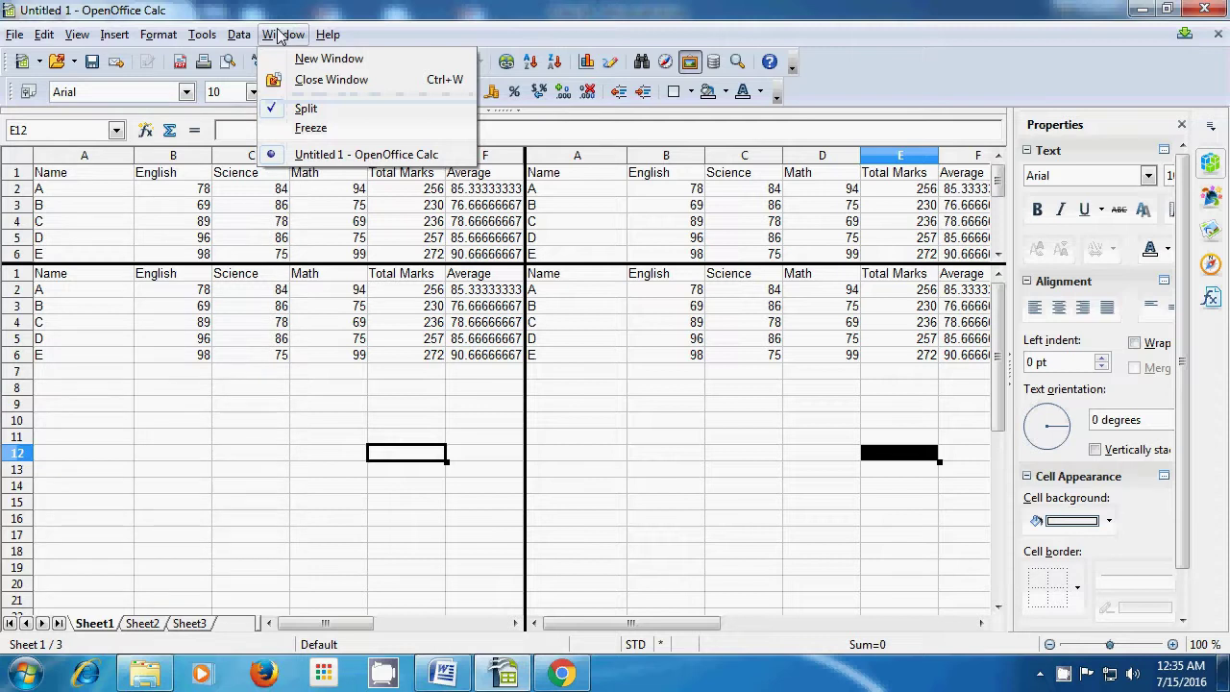
left_click(306, 110)
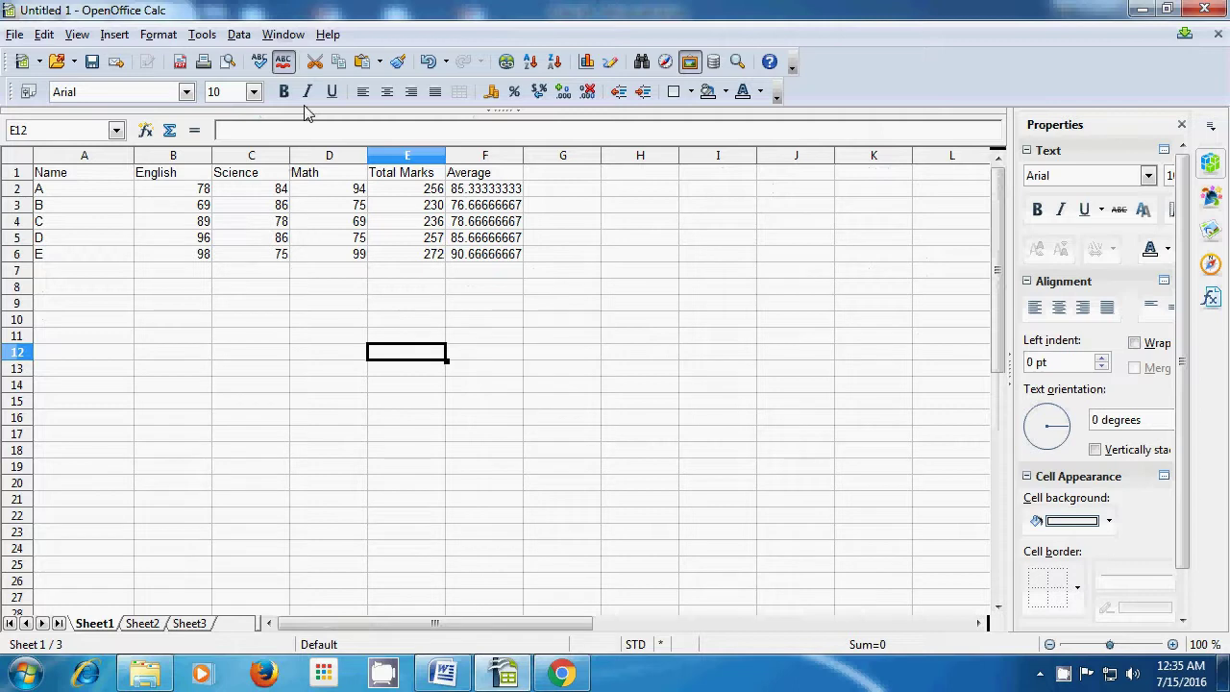
left_click(323, 337)
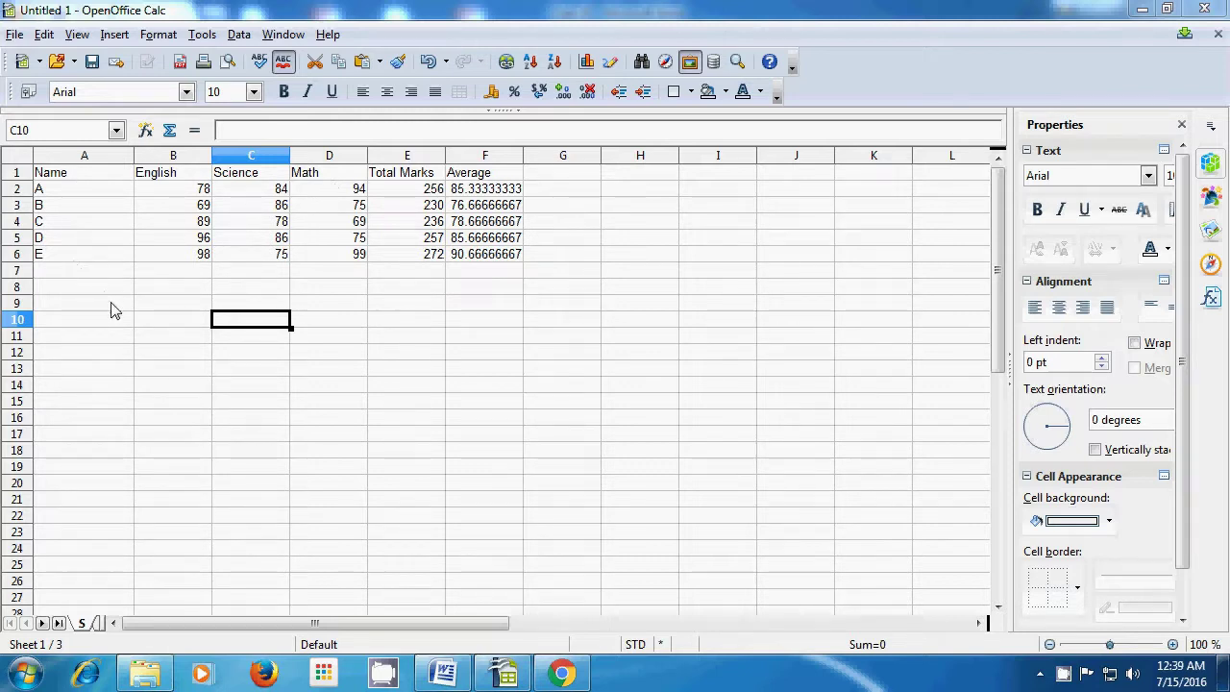
Freeze the sheet at cell B2 to lock the heading row and the Name column.
left_click(182, 192)
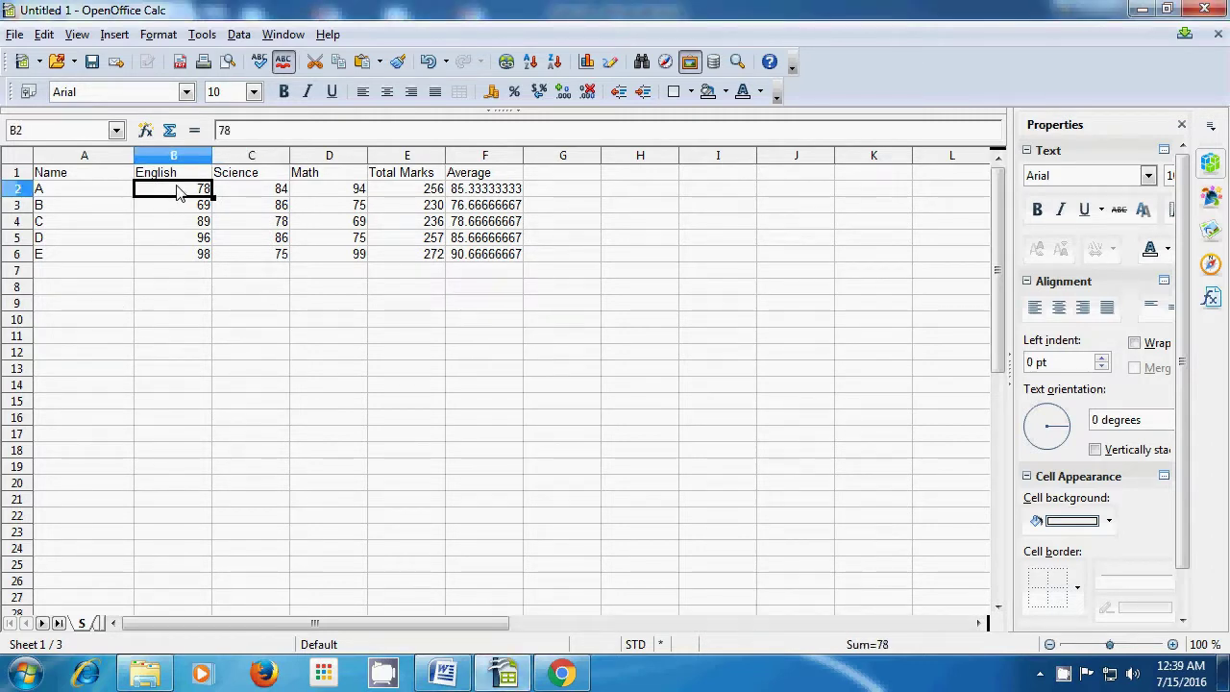
left_click(279, 38)
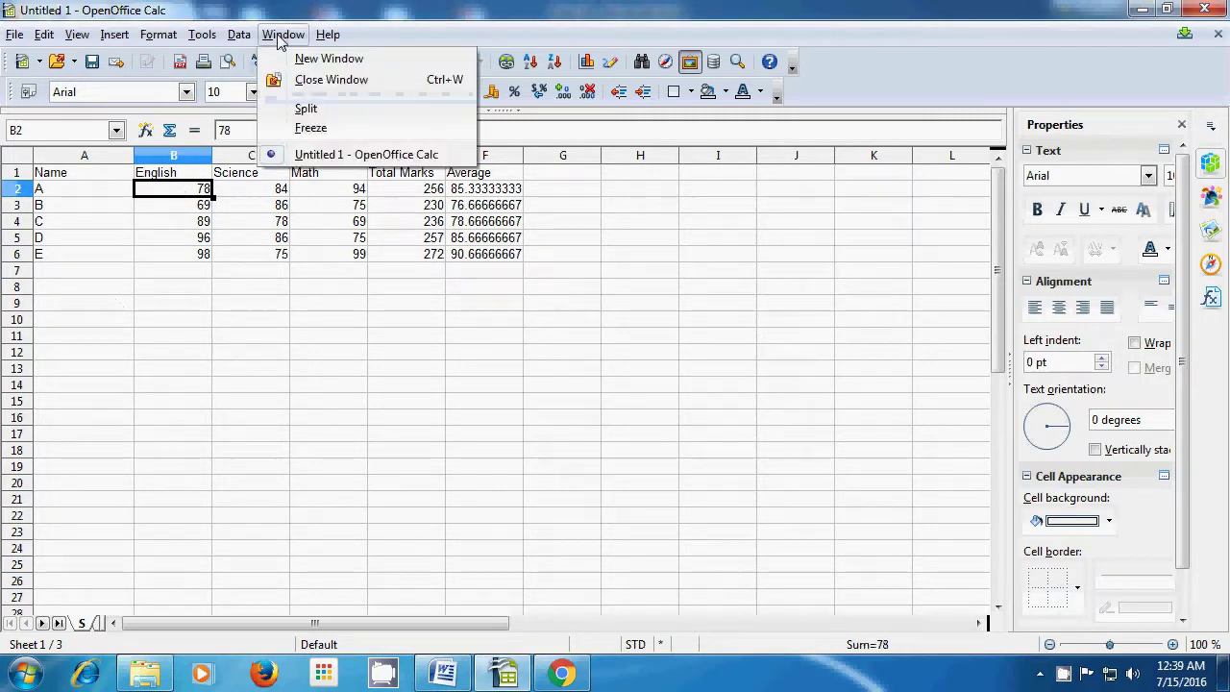
left_click(302, 128)
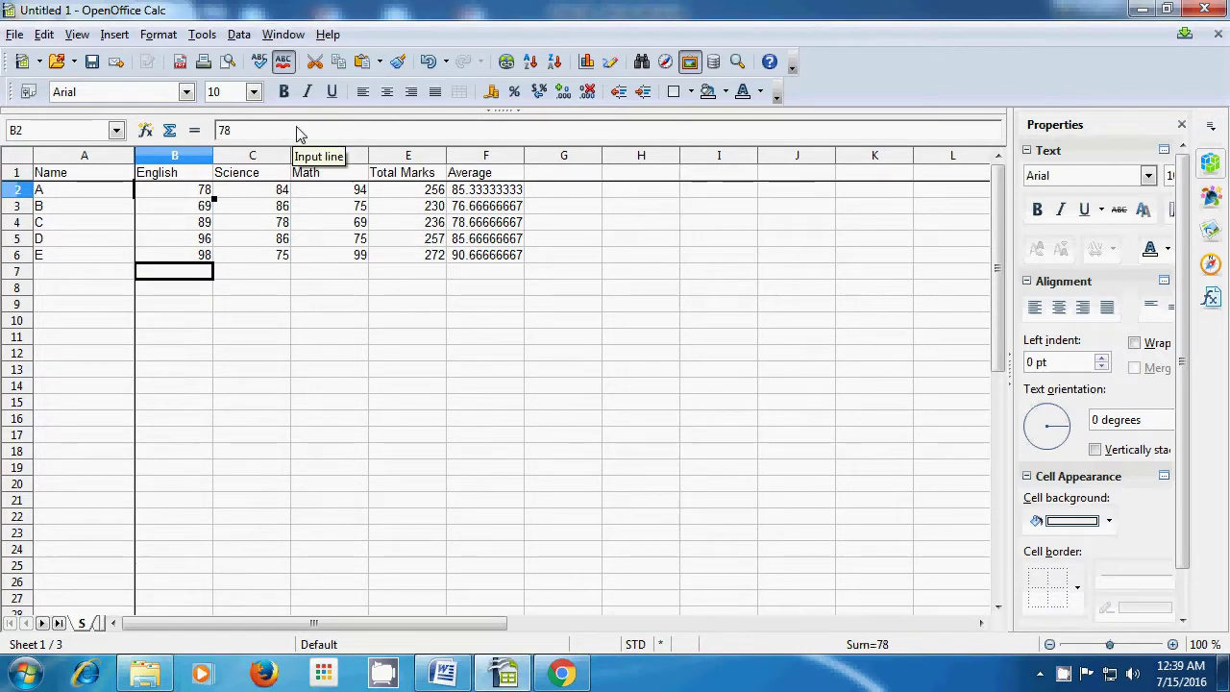
Examine how the frozen heading row and Name column behave when moving through distant rows and columns.
left_click(256, 274)
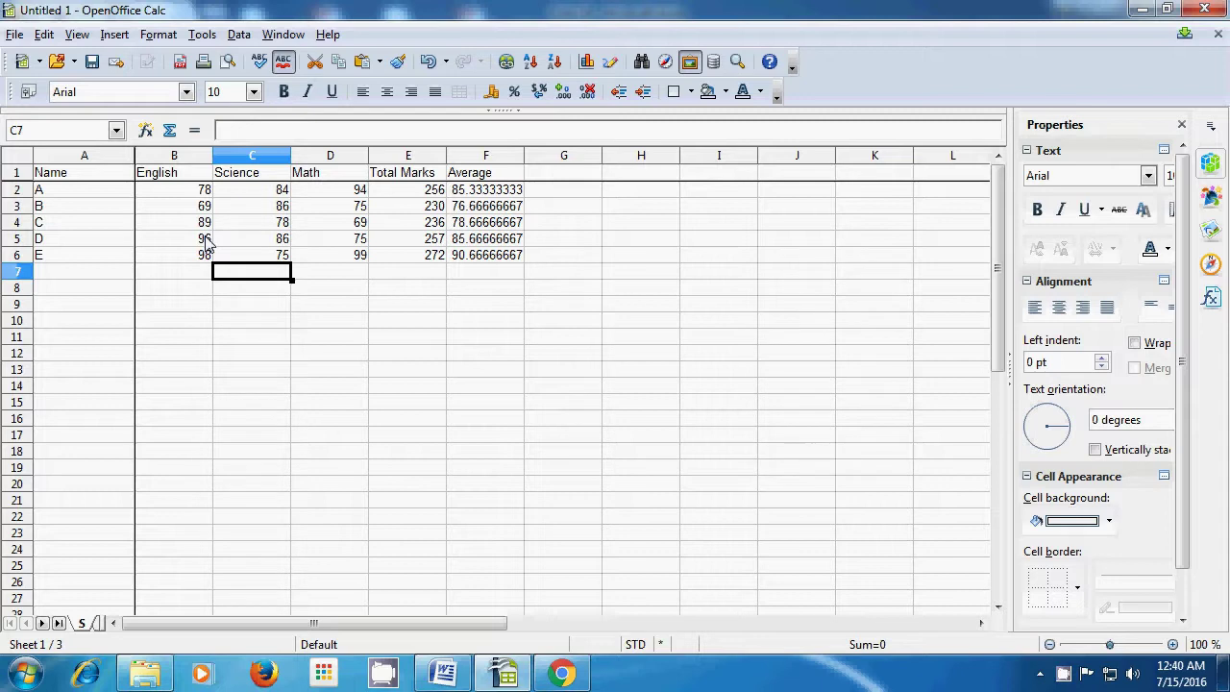
left_click_drag(997, 249, 999, 477)
scroll(818, 439, "down", 14)
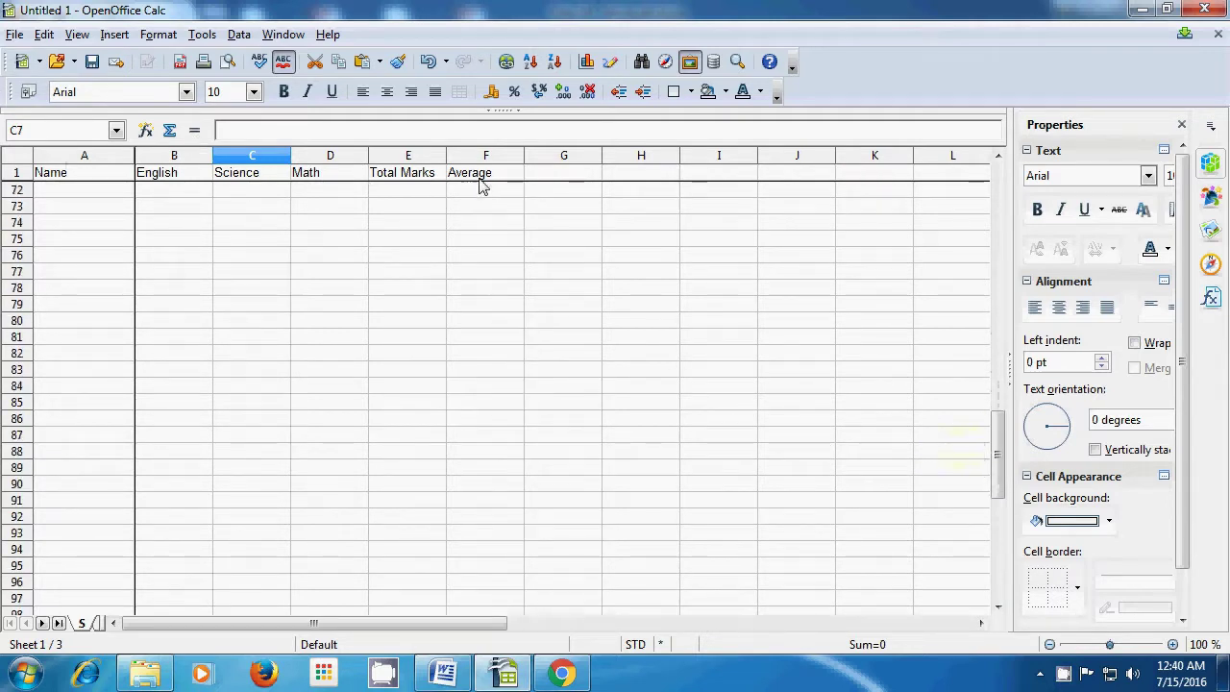
scroll(159, 480, "down", 8)
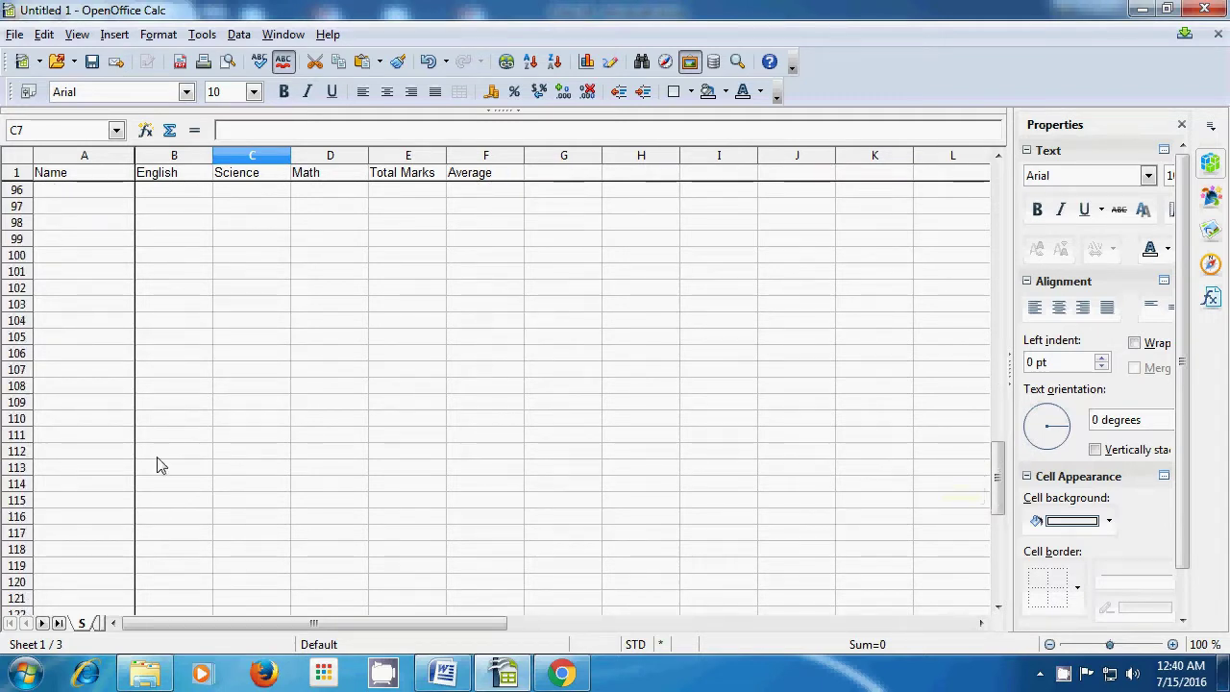
left_click_drag(997, 480, 1000, 173)
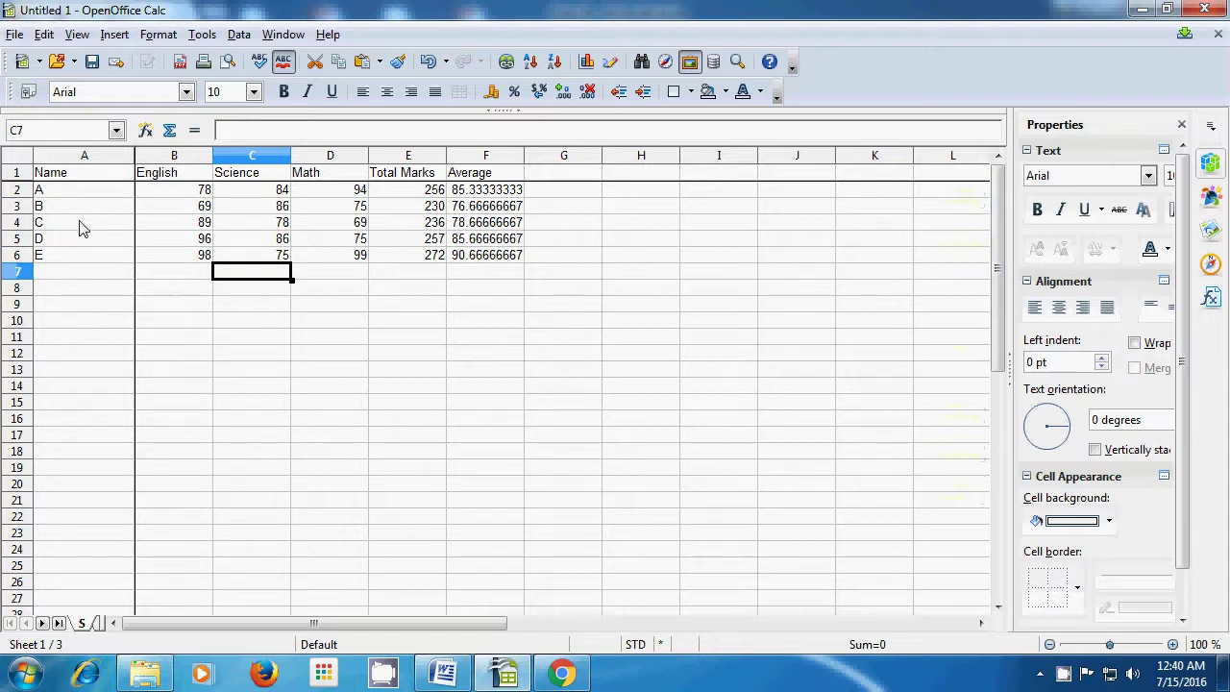
left_click_drag(200, 619, 884, 609)
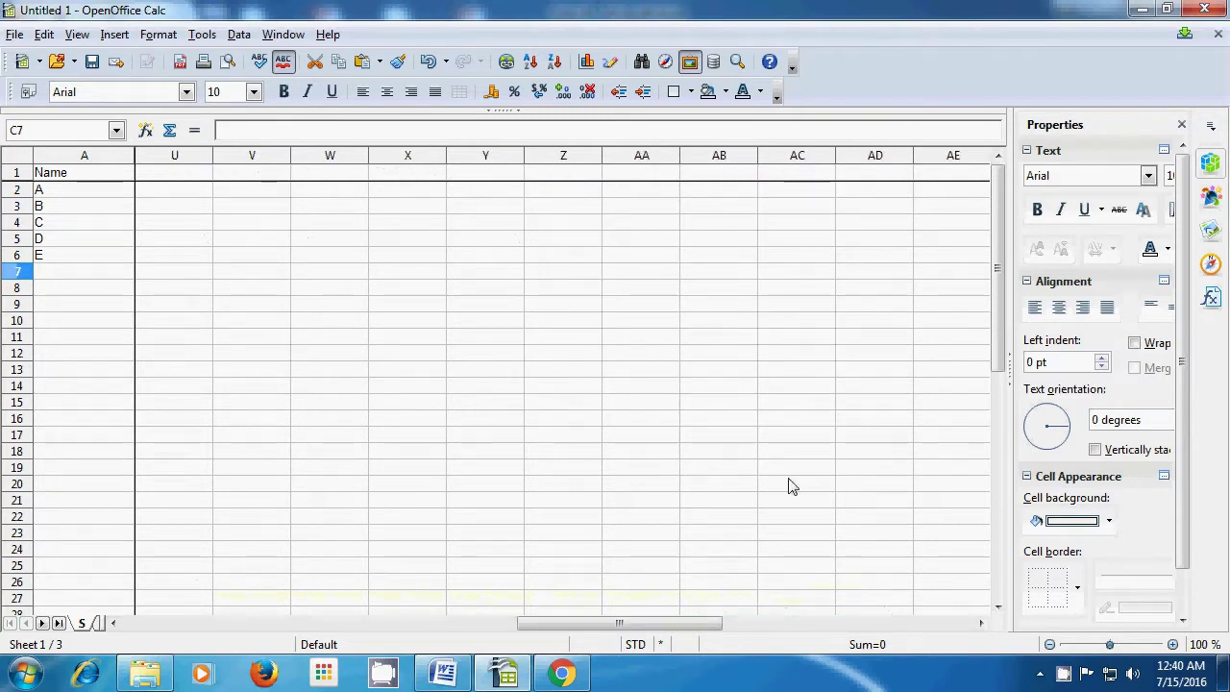
left_click_drag(695, 623, 806, 636)
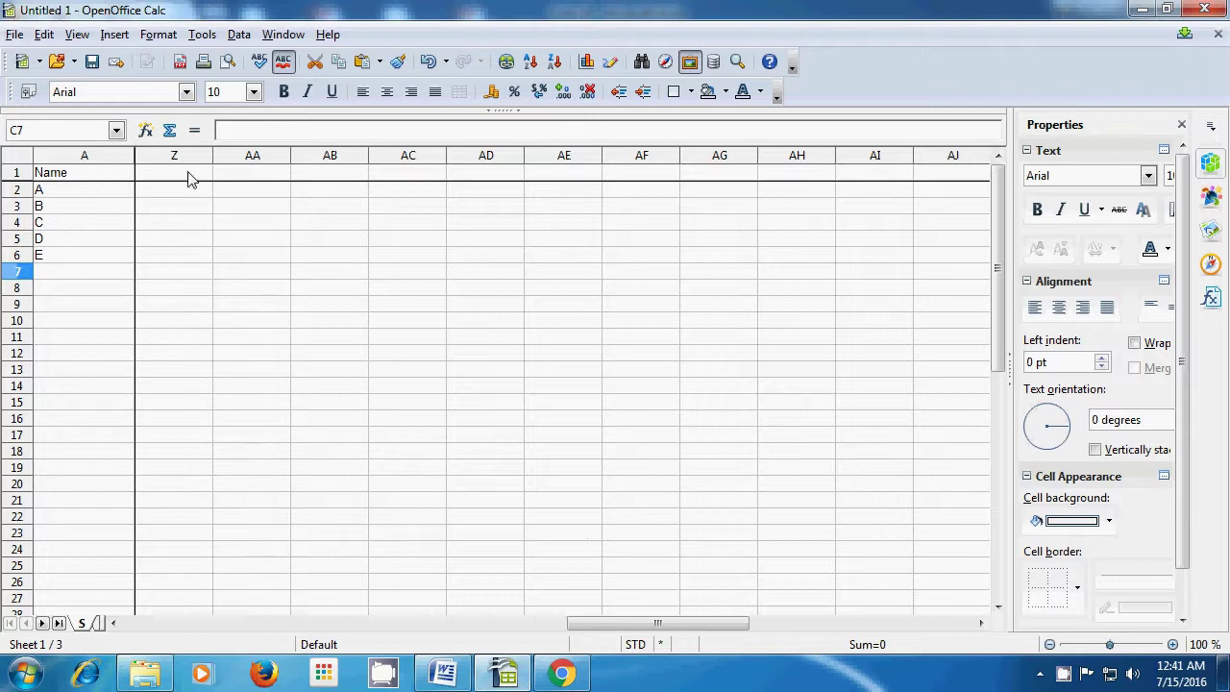
left_click_drag(573, 625, 182, 623)
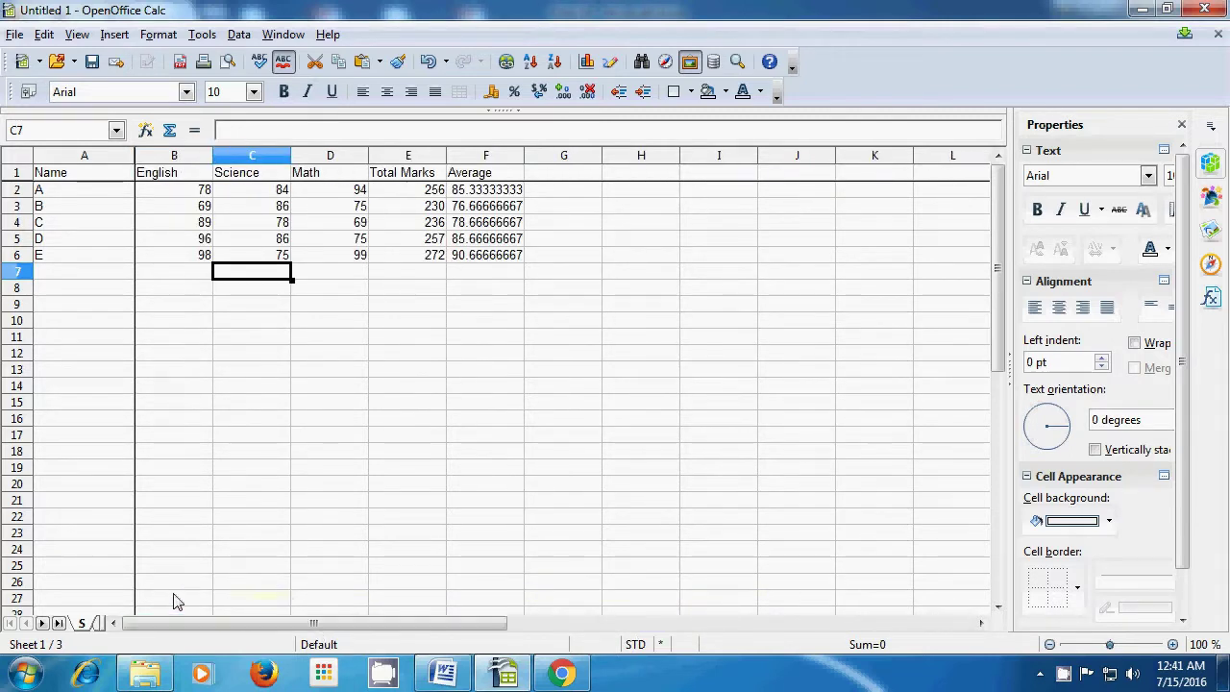
Unfreeze the heading row and the Name column.
left_click(253, 321)
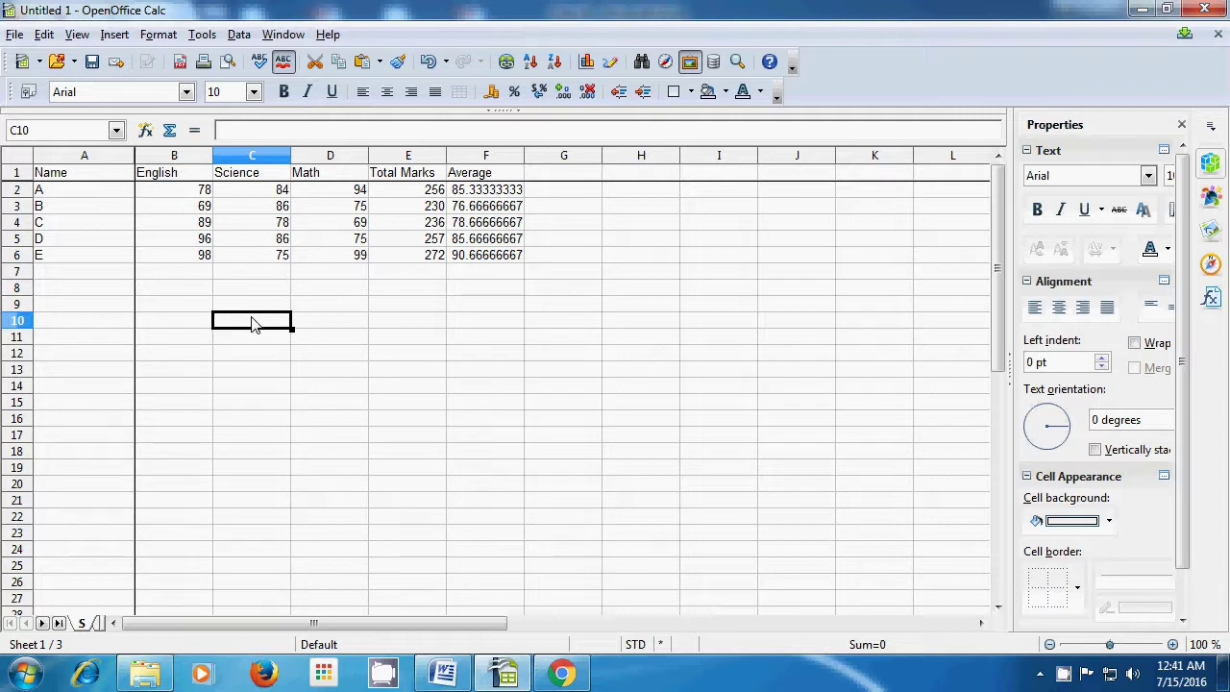
left_click(286, 40)
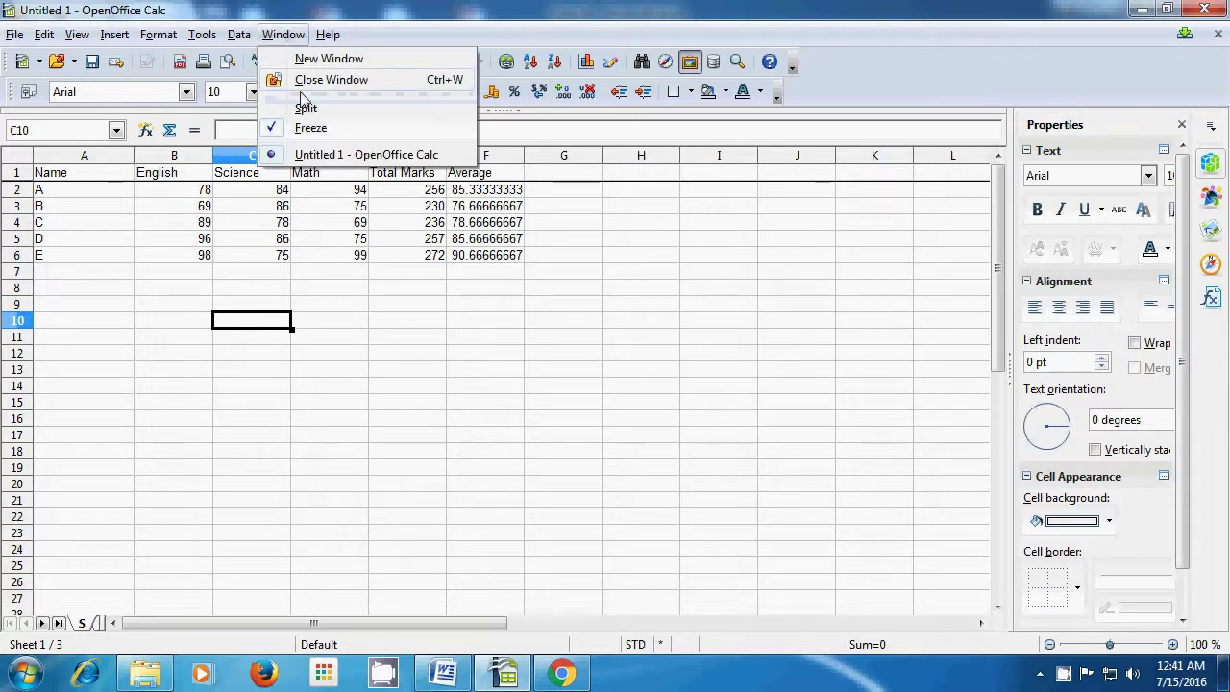
left_click(300, 127)
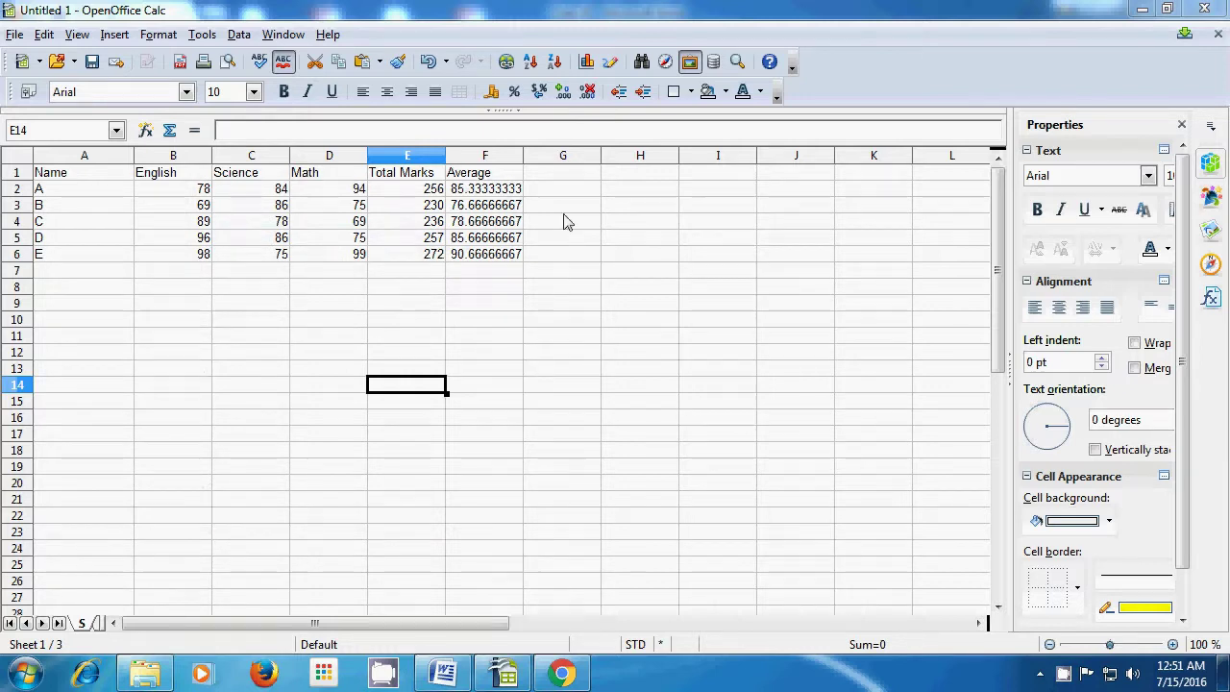
Add the heading Char in cell H1 and enter the formula =char(50) in cell H2.
left_click(620, 177)
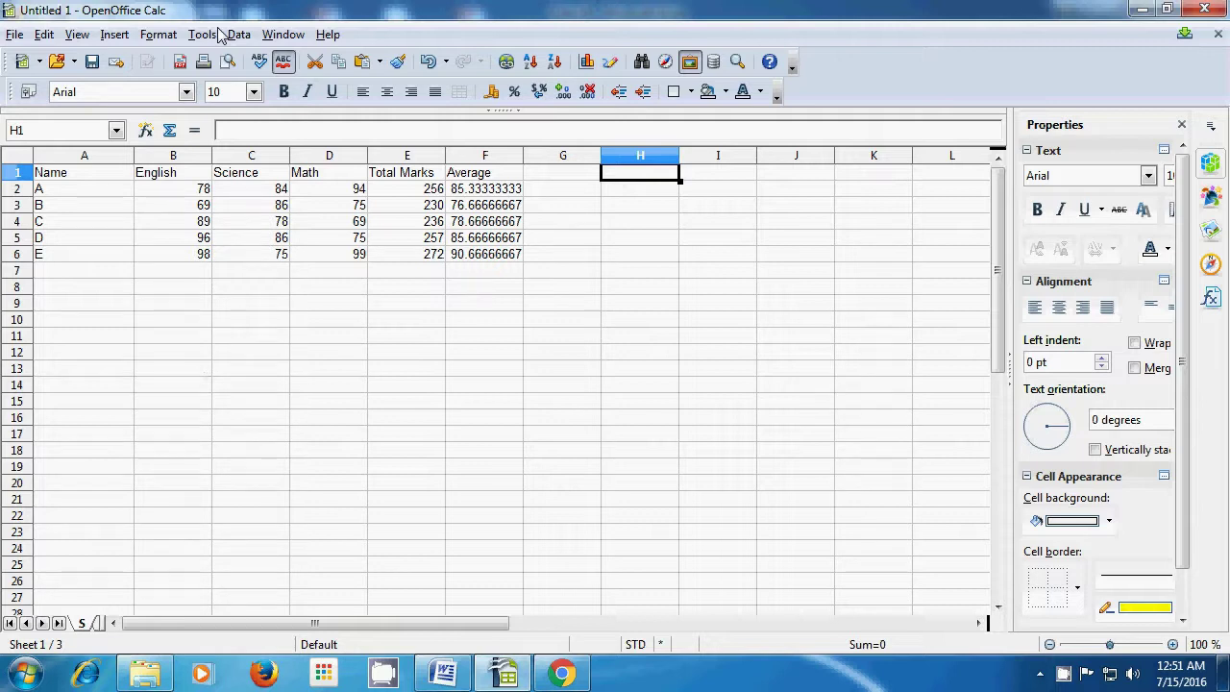
type("Char")
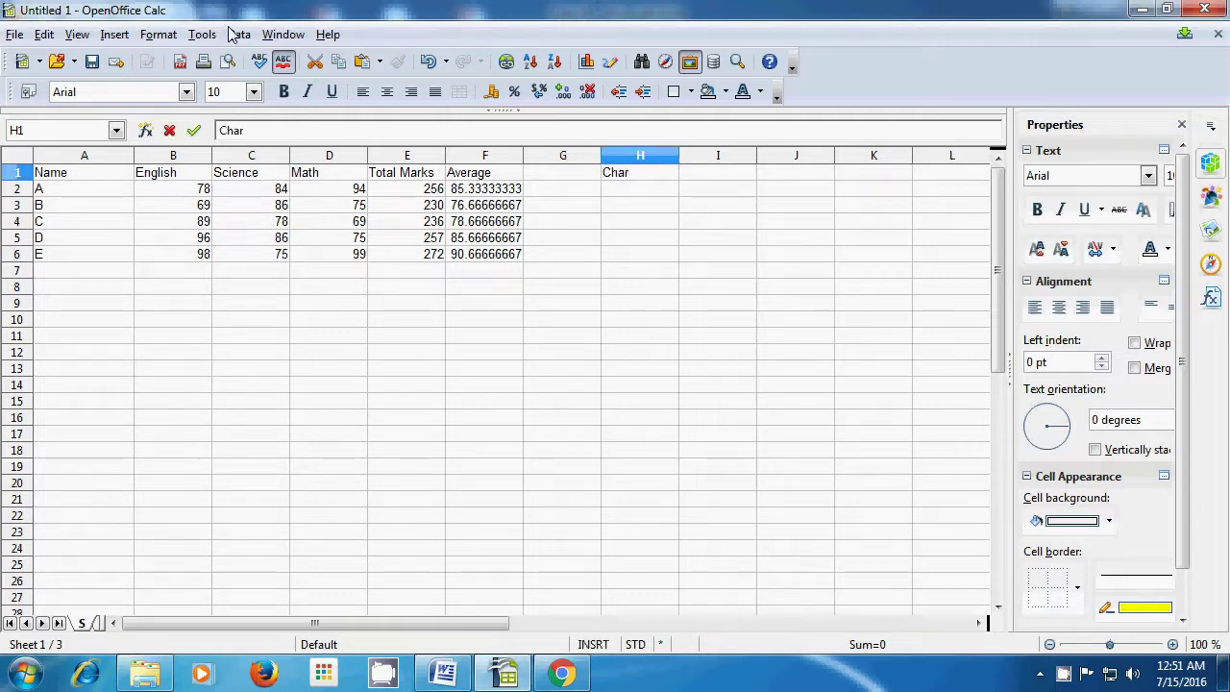
left_click(620, 196)
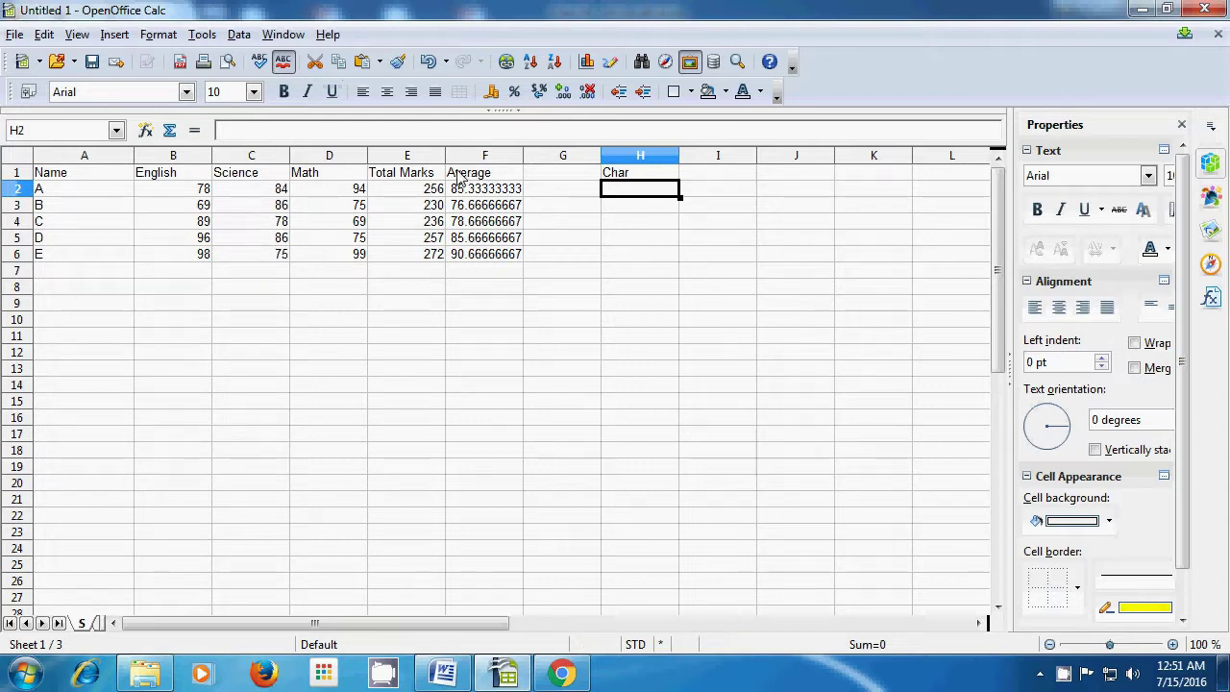
type("=")
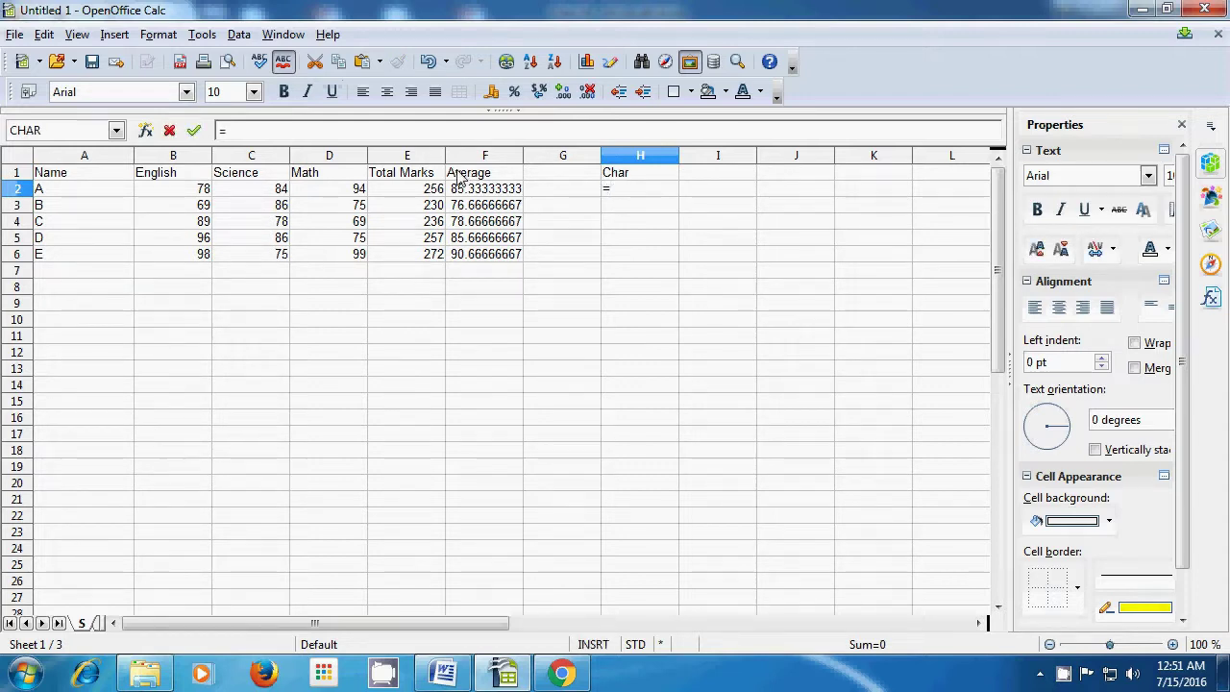
type("char")
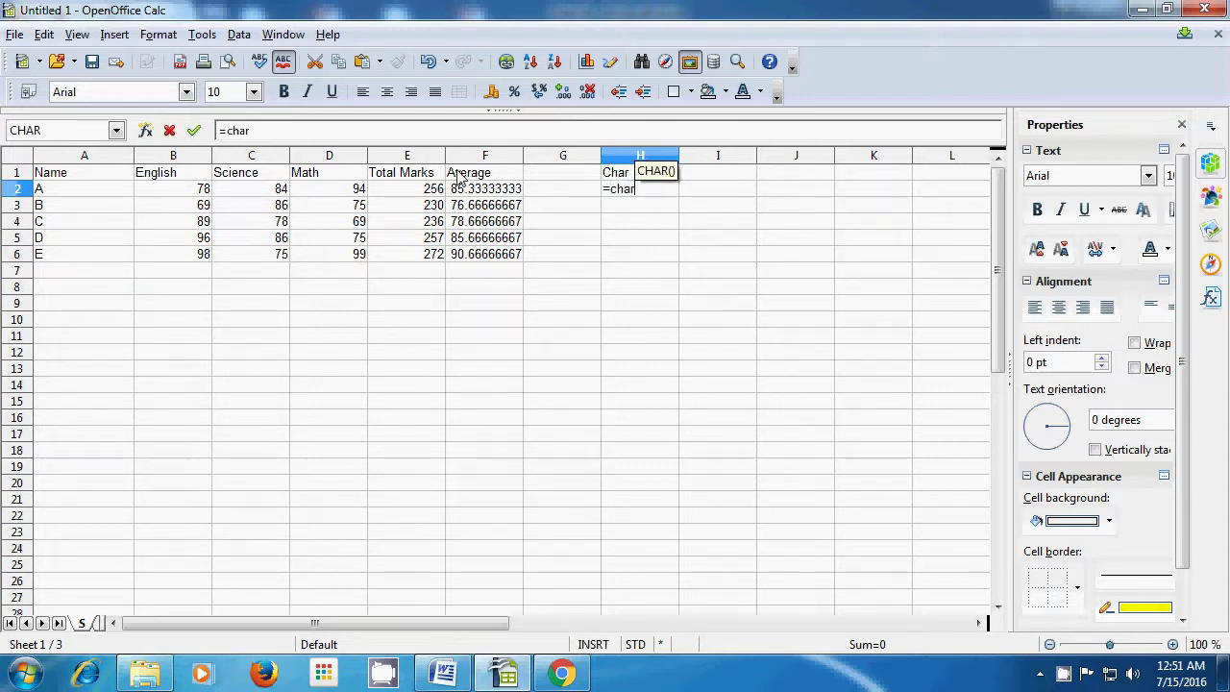
type("(")
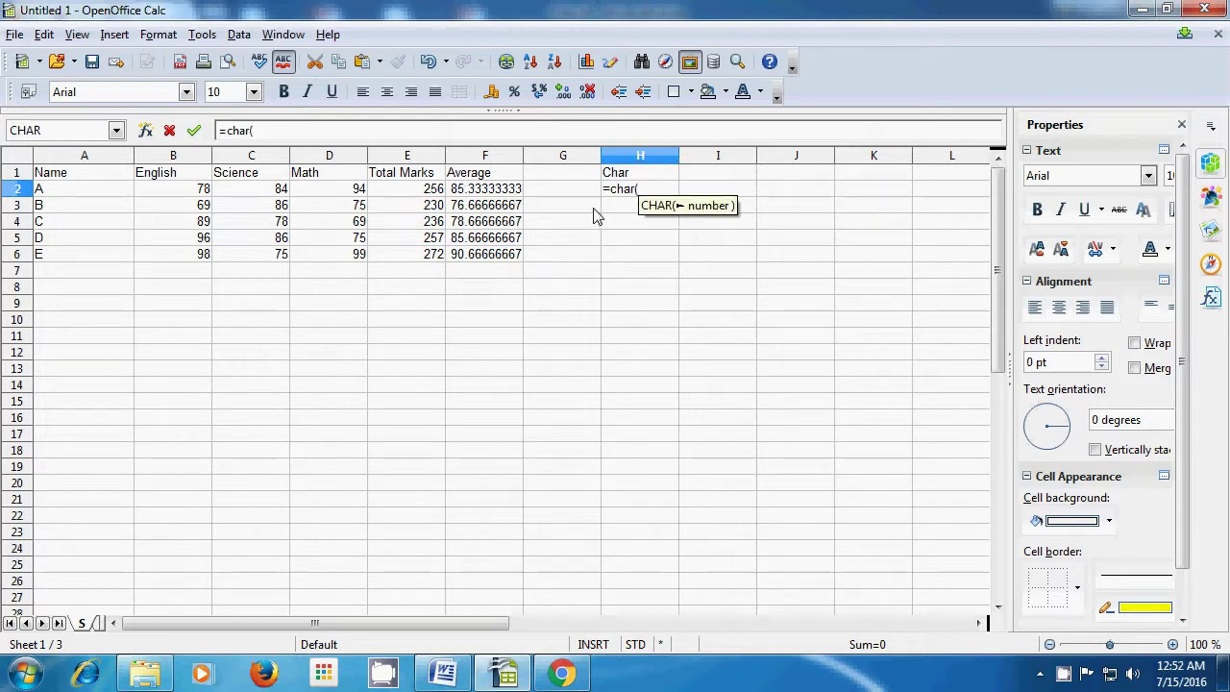
type("50")
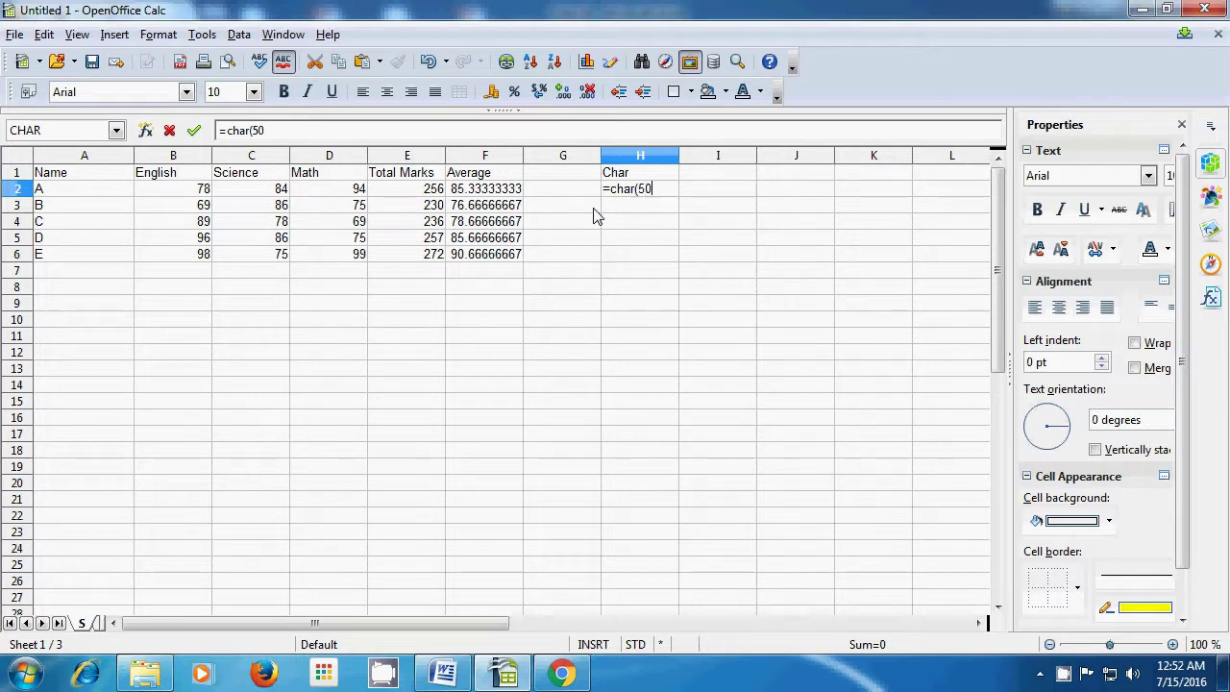
type(")")
key("Return")
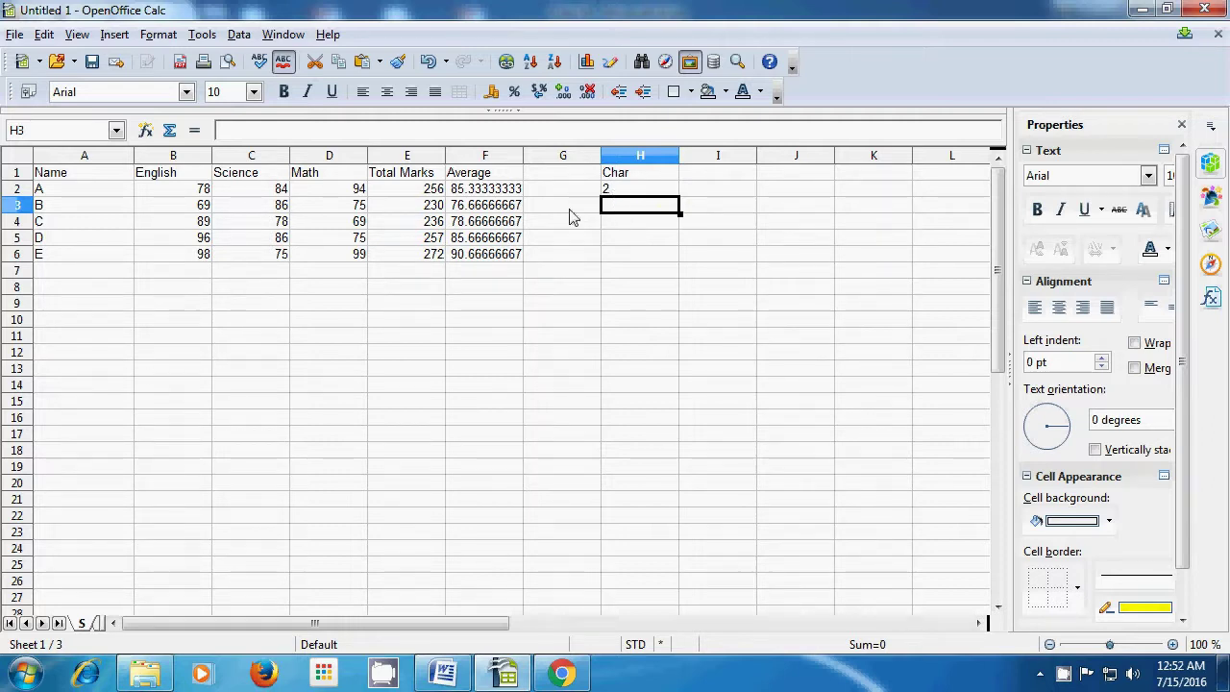
Enter the formula =char(100) in cell H3 of the Char column.
type("=char")
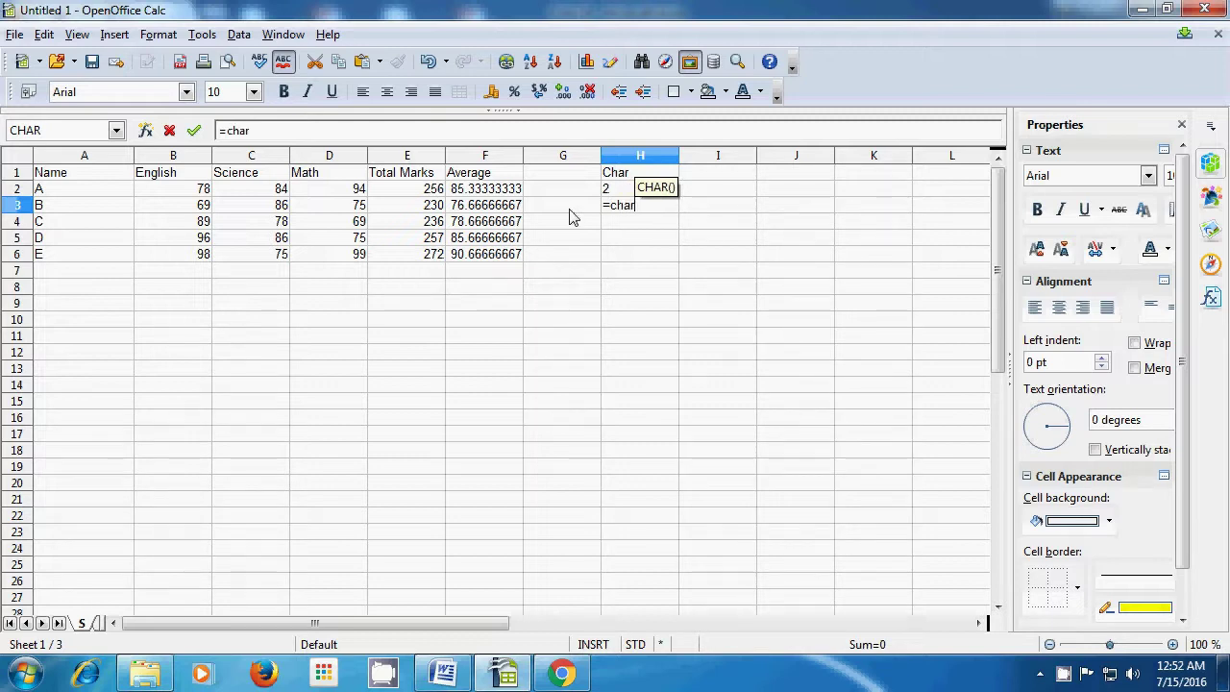
type("(")
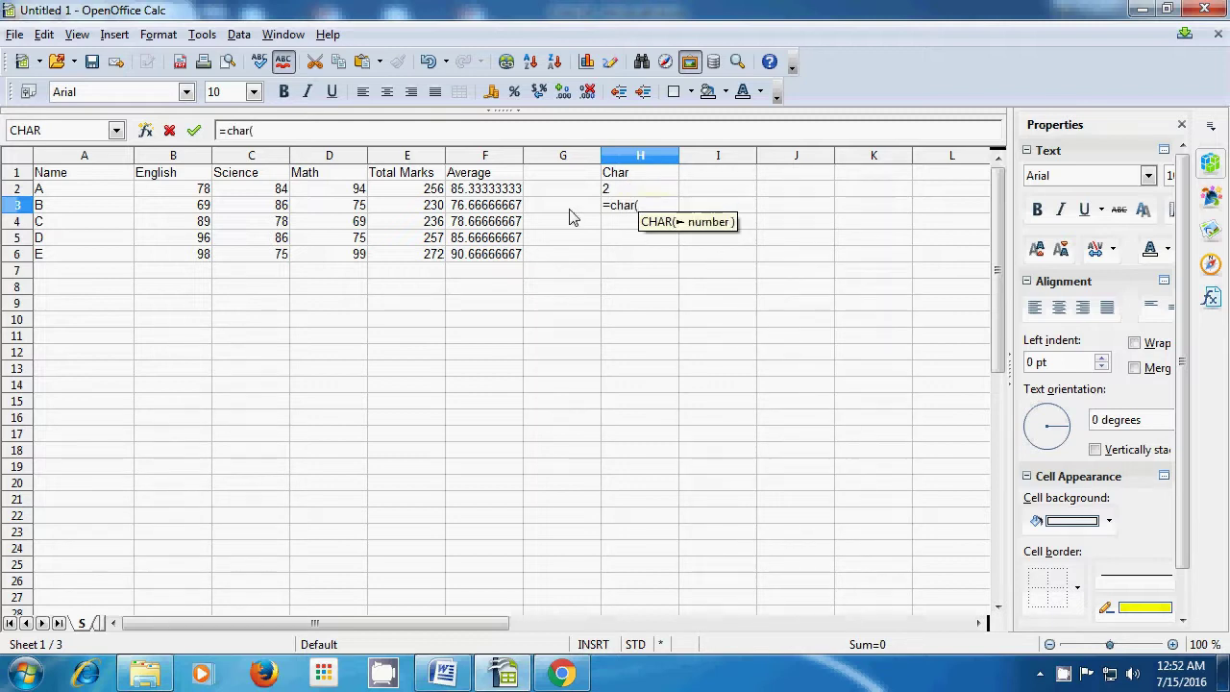
type("100")
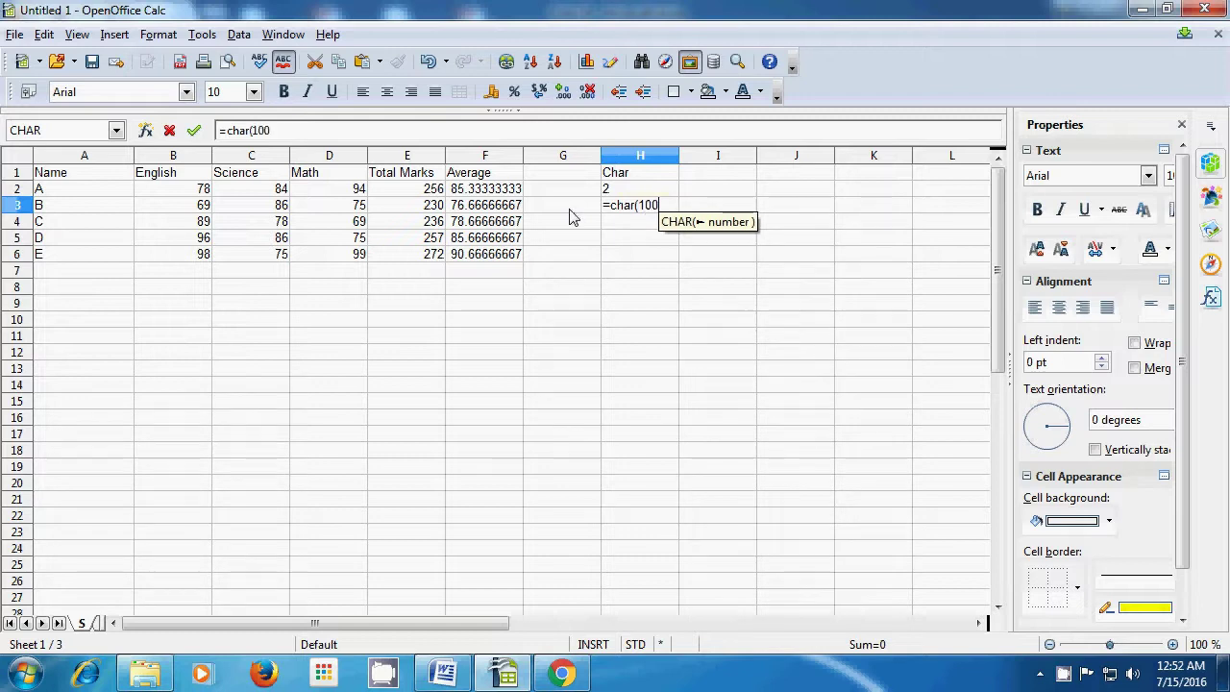
type(")")
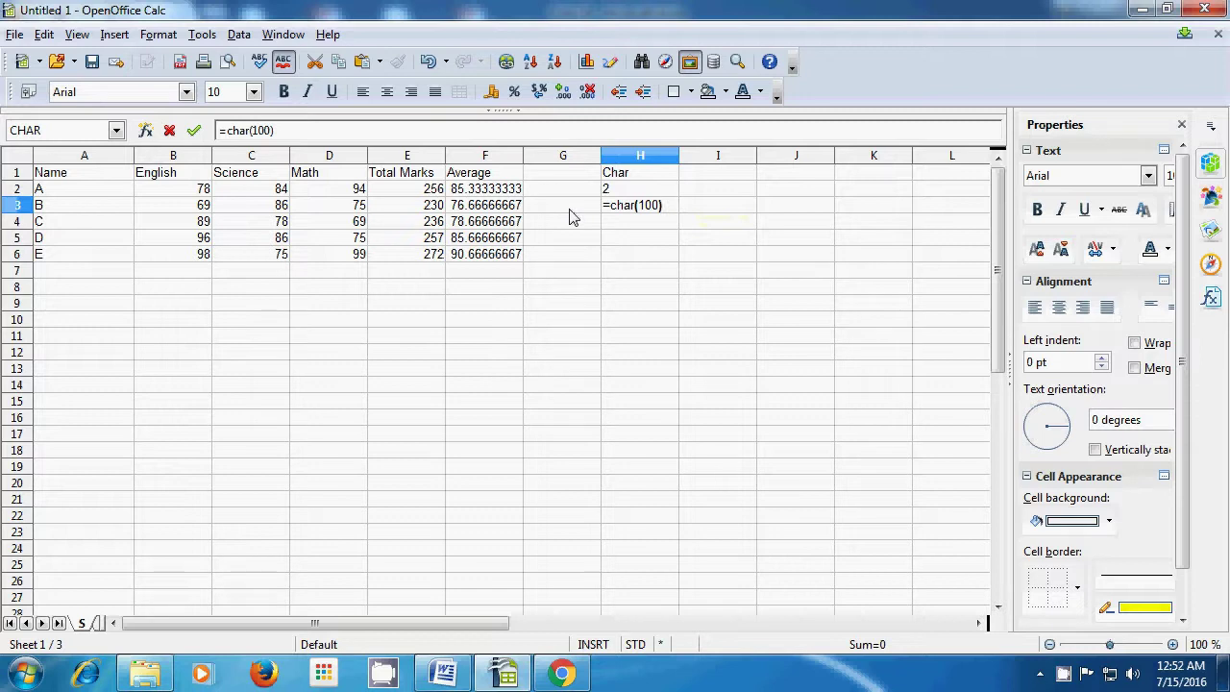
key("Return")
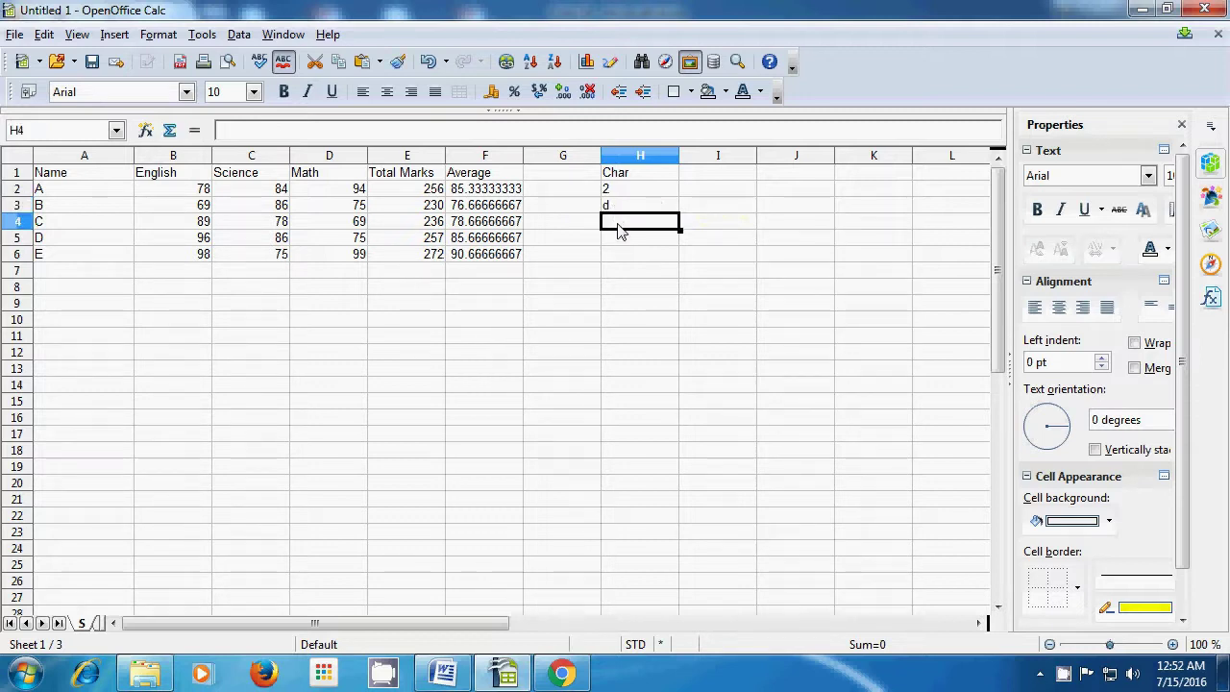
Enter the formula =char(20) in cell H4 of the Char column.
type("=")
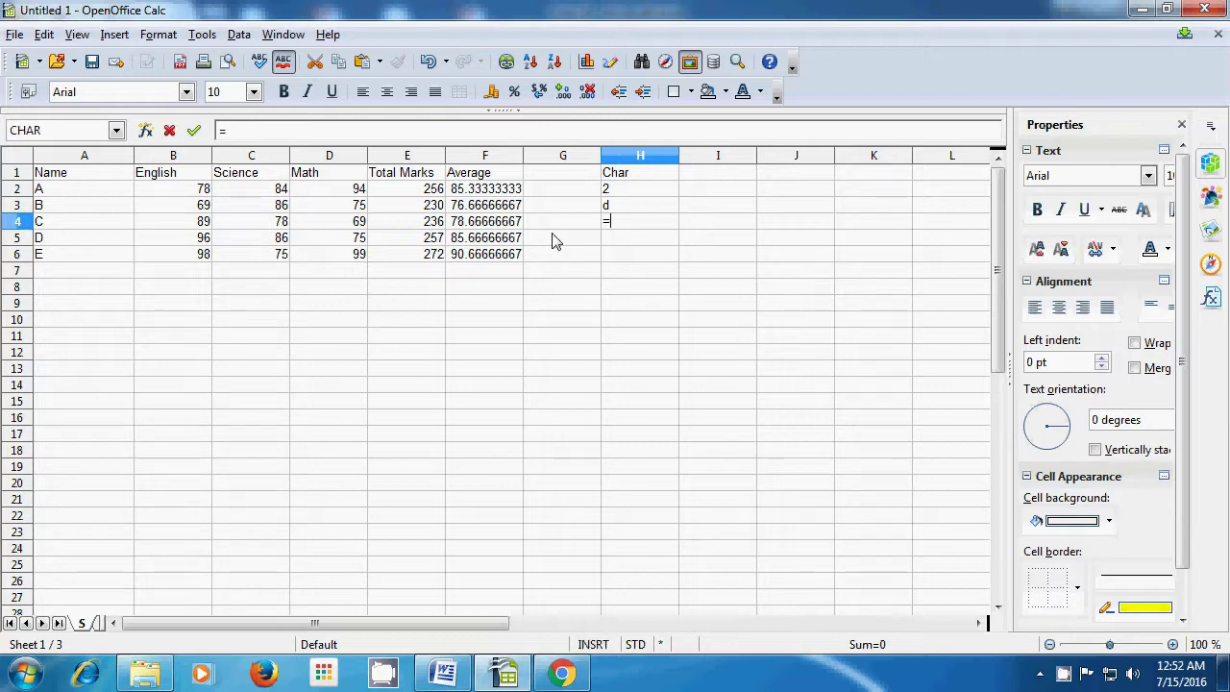
type("char(")
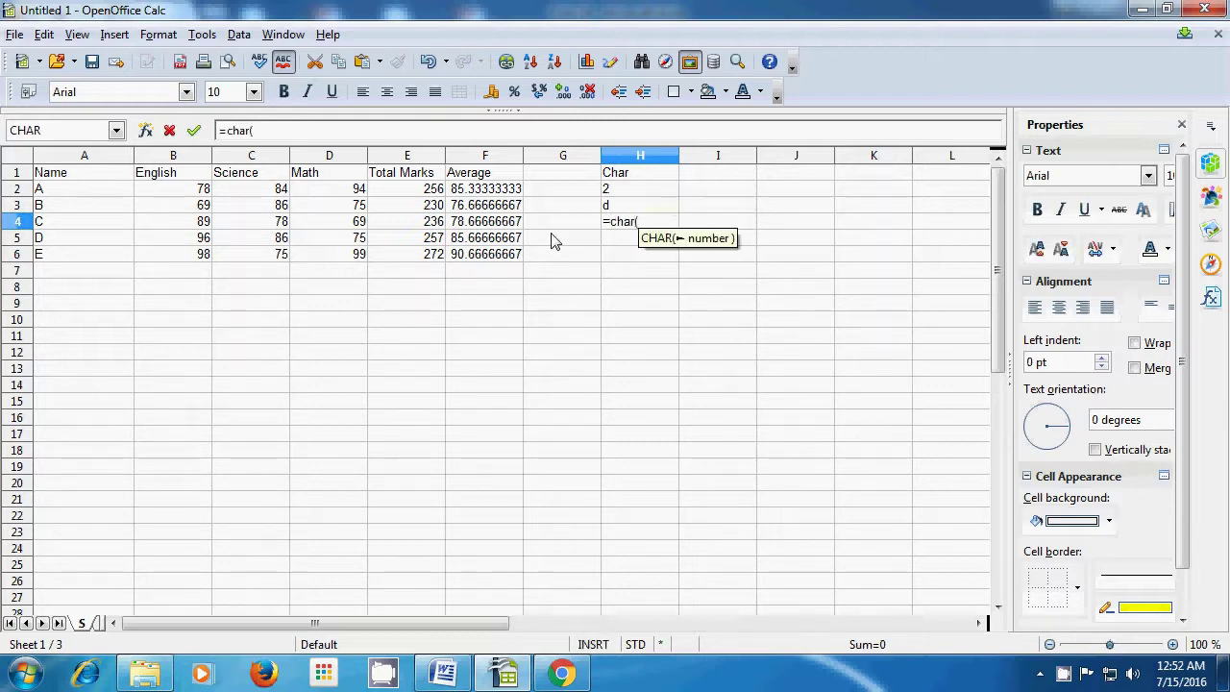
type("20)")
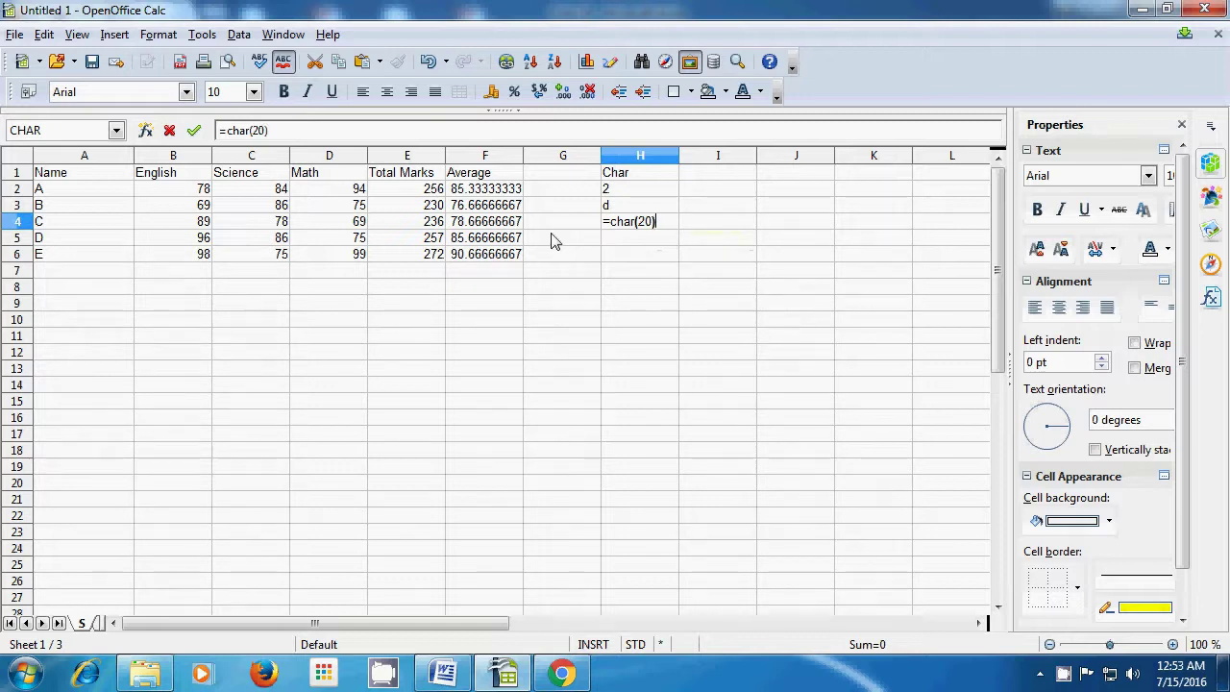
key("Return")
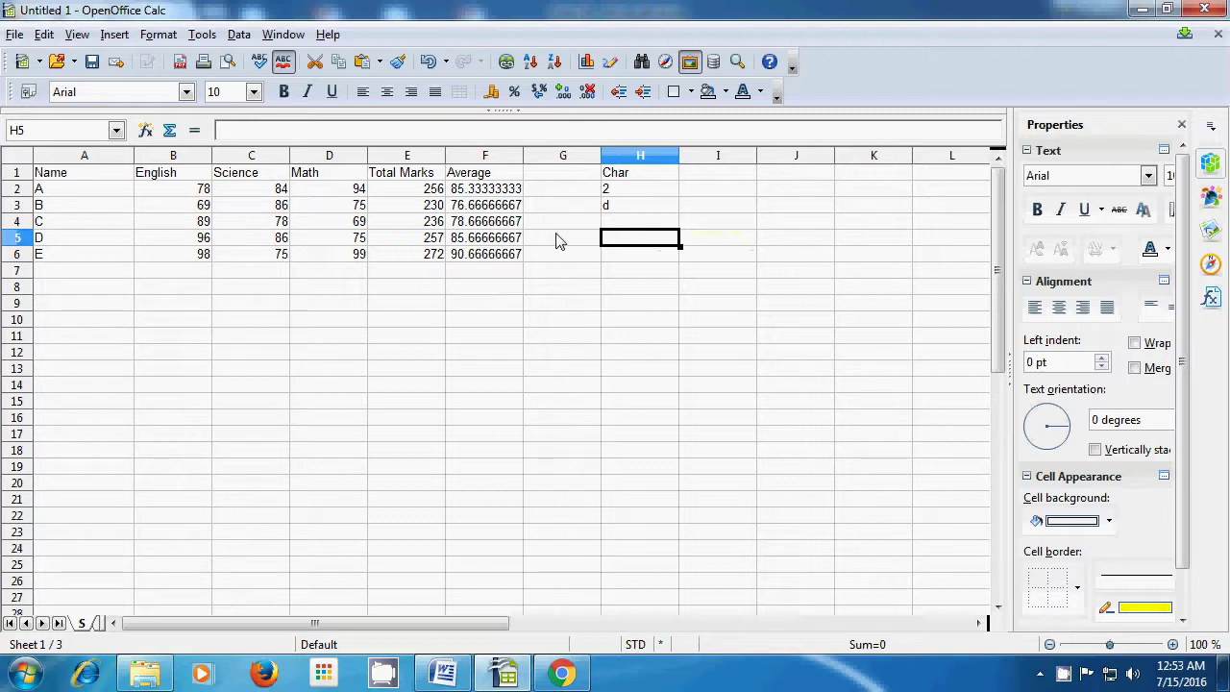
Enter the formula =char(30) in cell H5 of the Char column.
type("=")
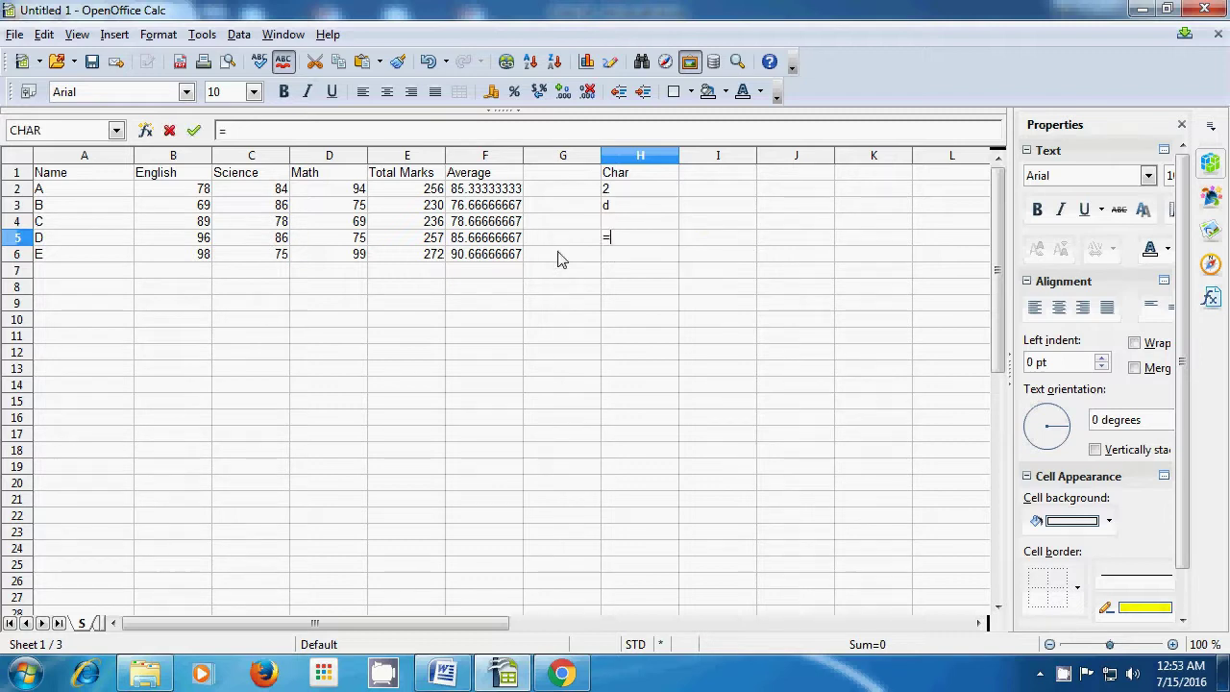
type("char")
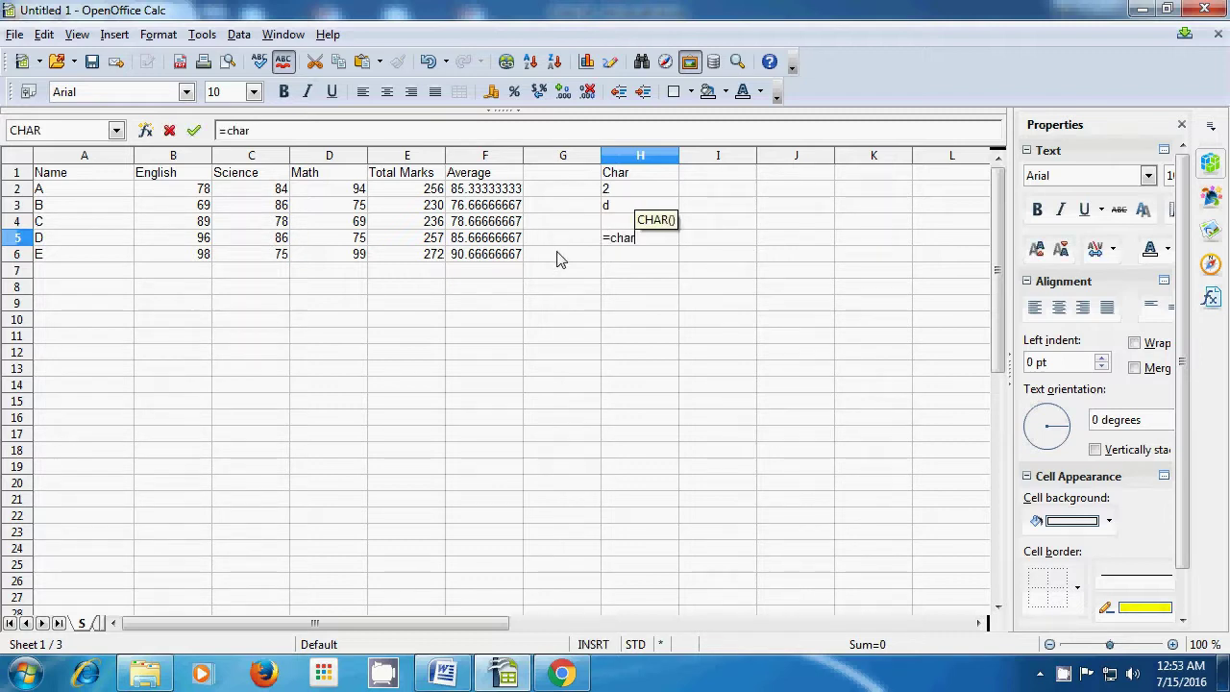
type("(3")
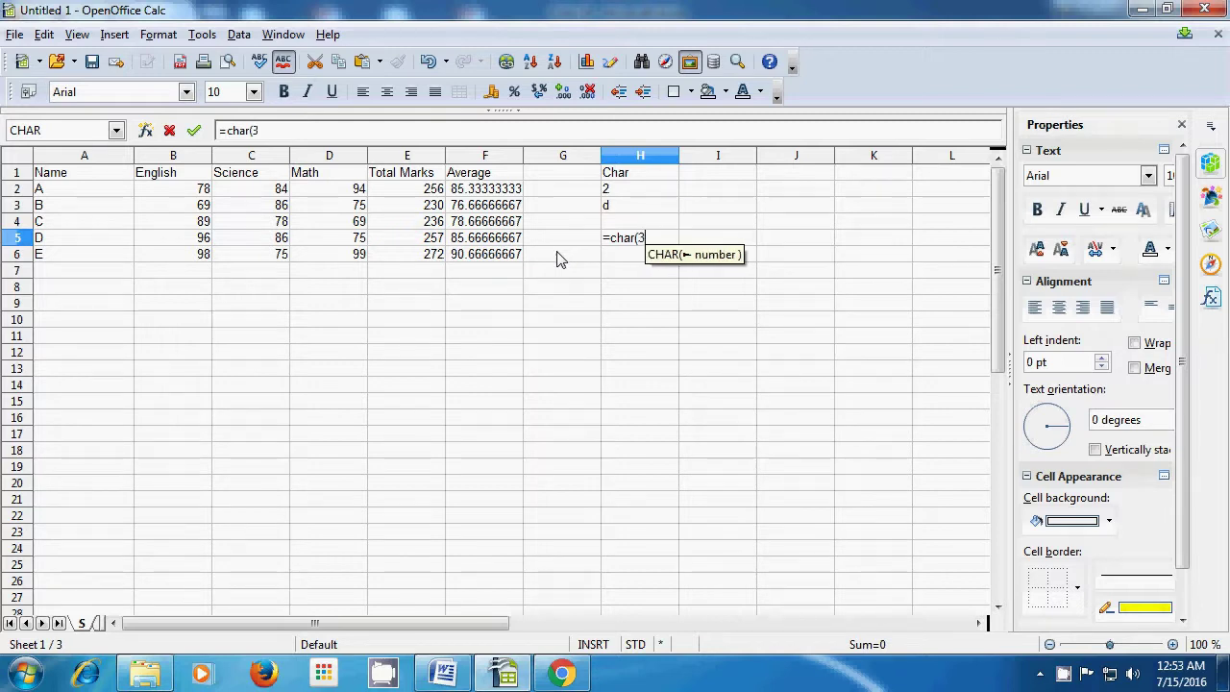
type("0)")
key("Return")
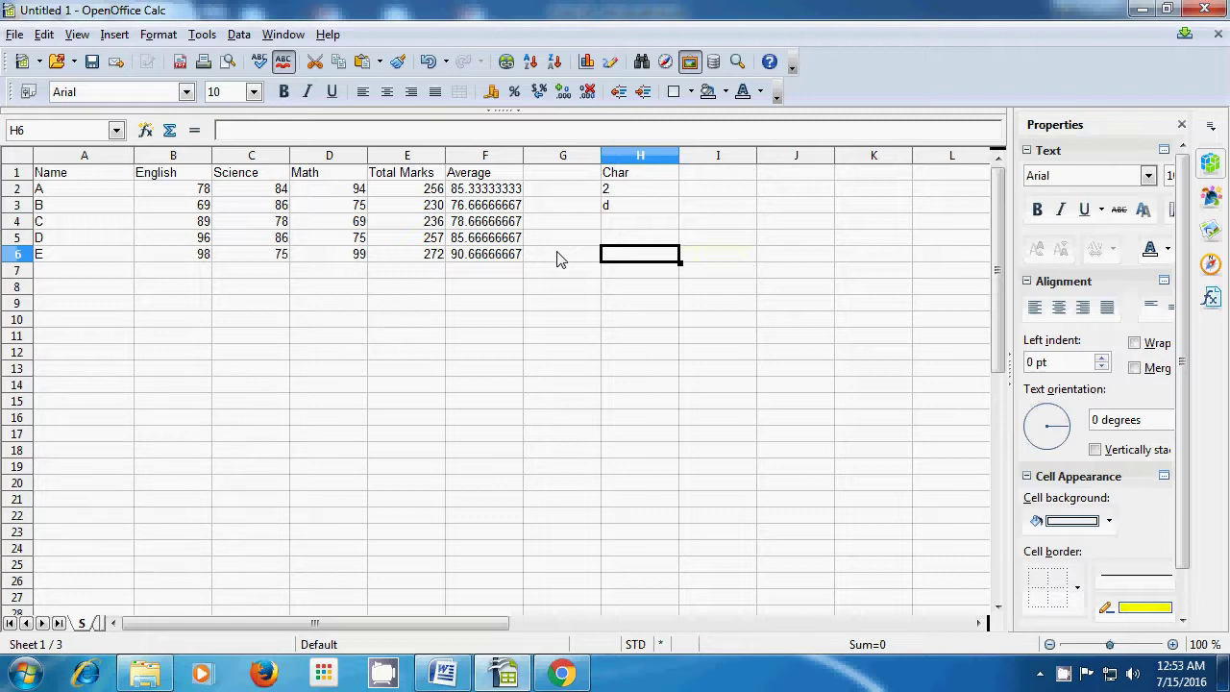
Enter the formula =char(145) in cell H6 of the Char column.
type("=")
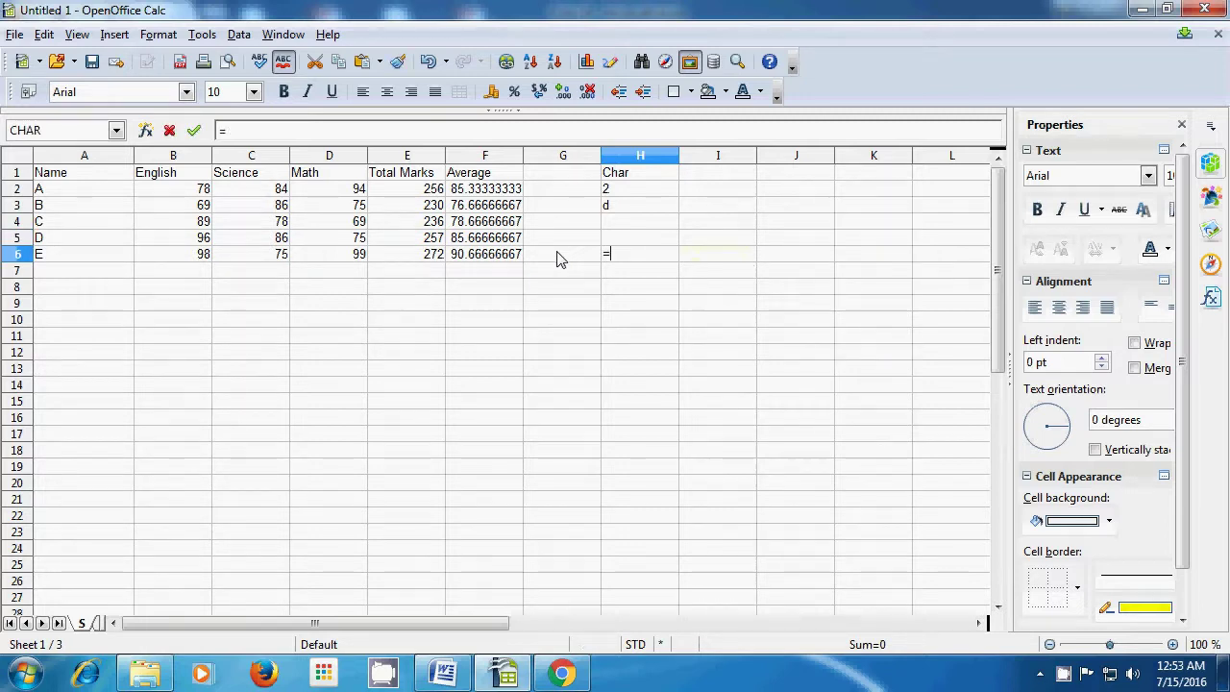
type("char")
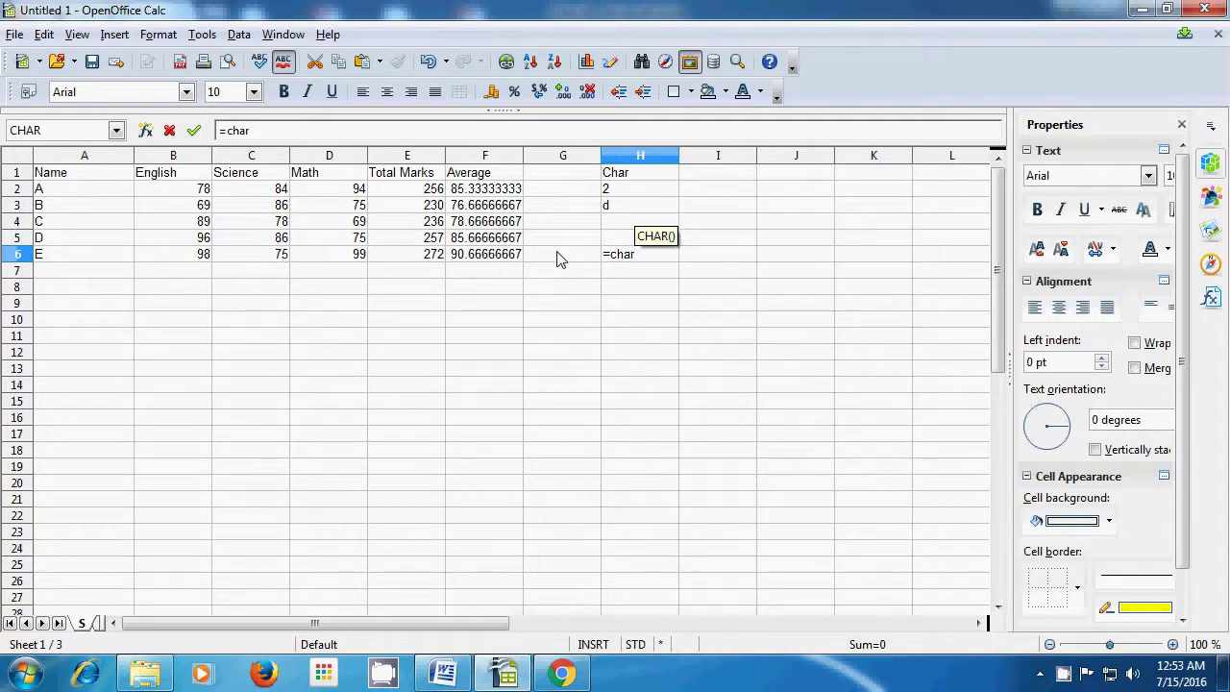
type("(")
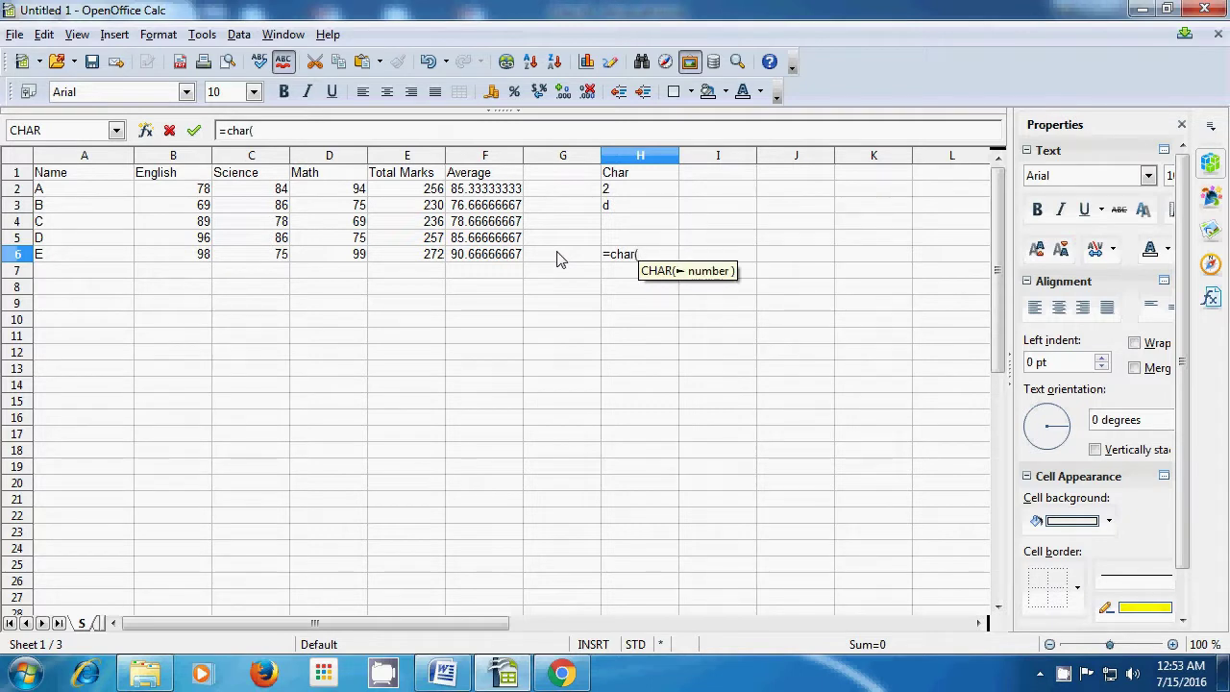
type("145")
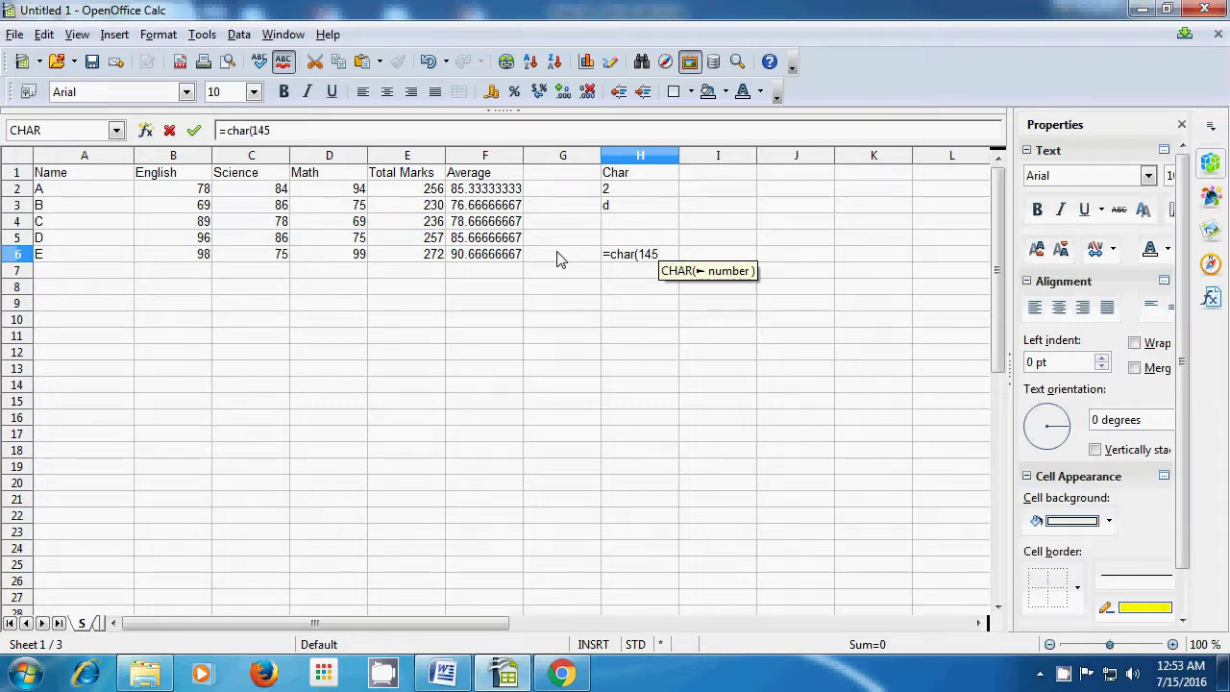
type(")")
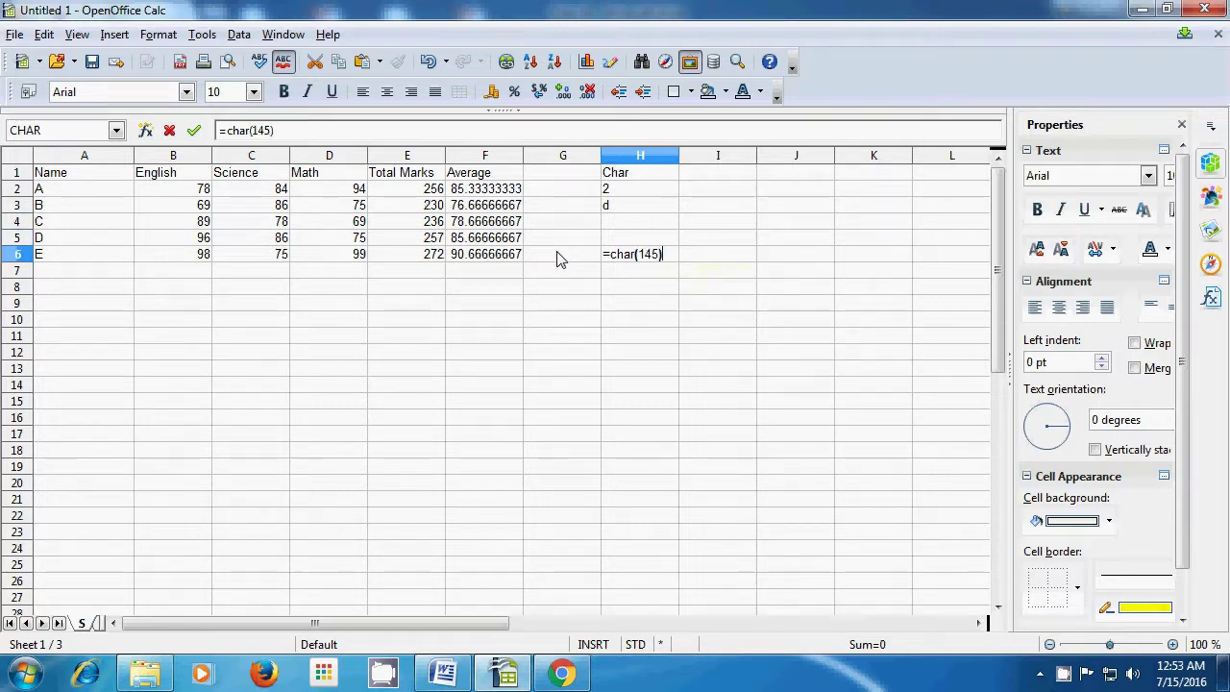
key("Return")
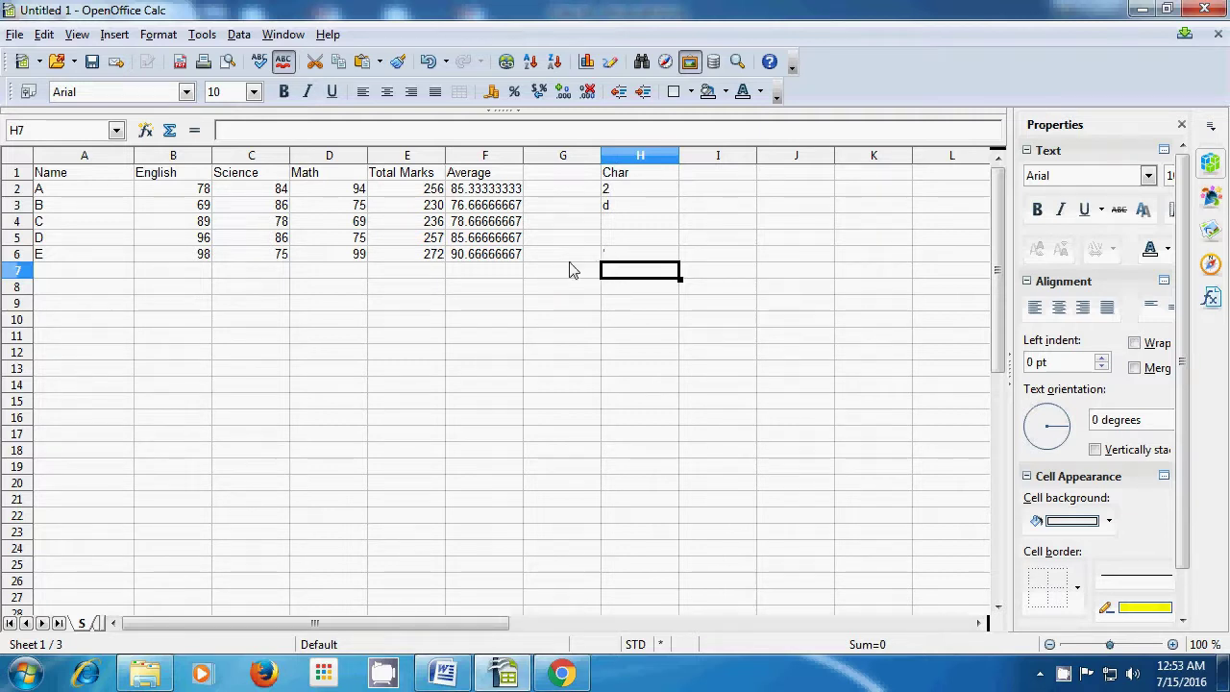
Enter the formula =char(79) in cell H7 of the Char column.
type("=")
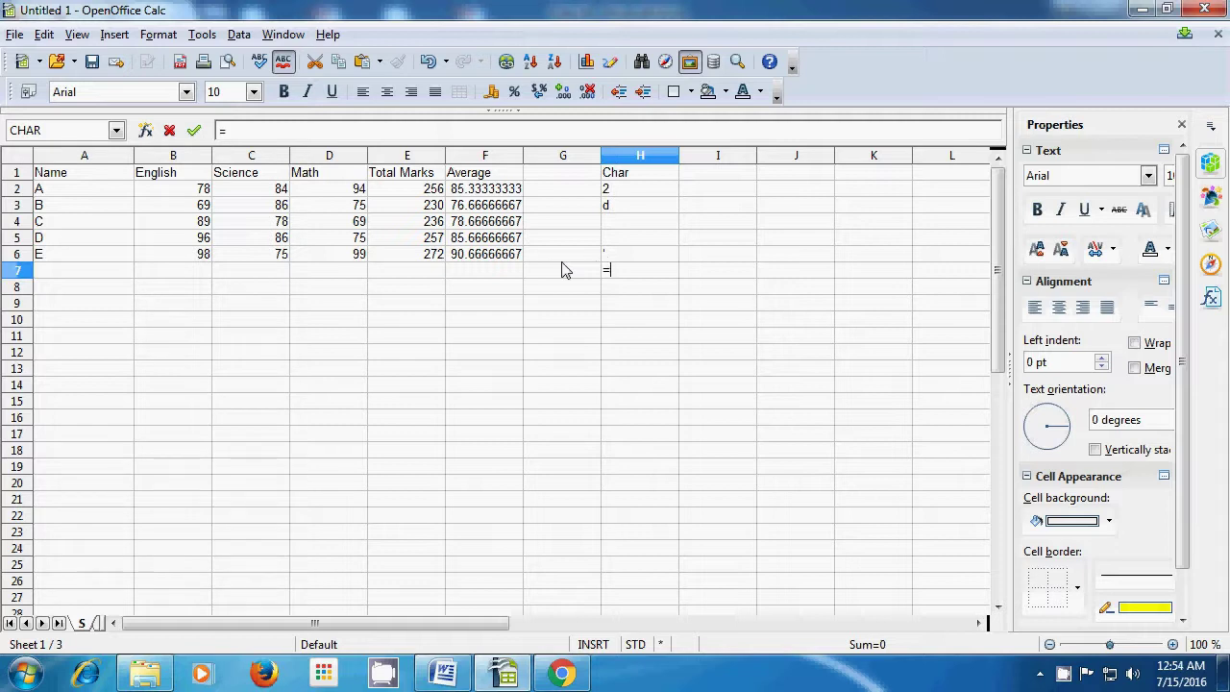
type("char")
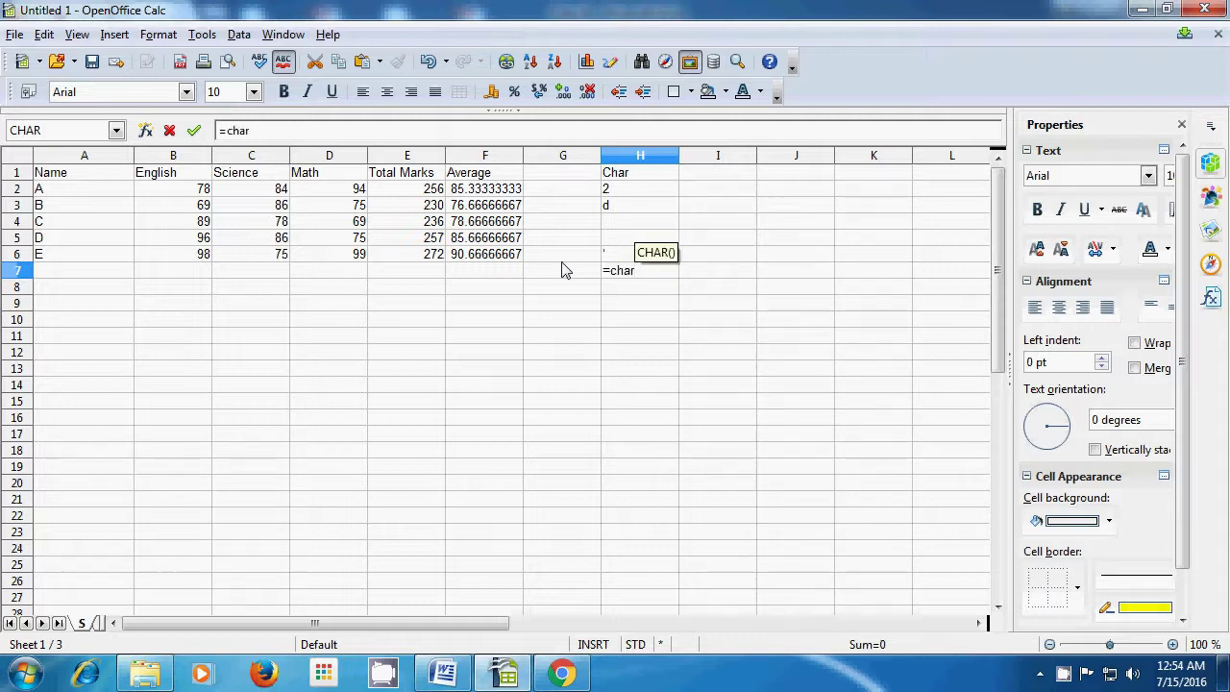
type("(")
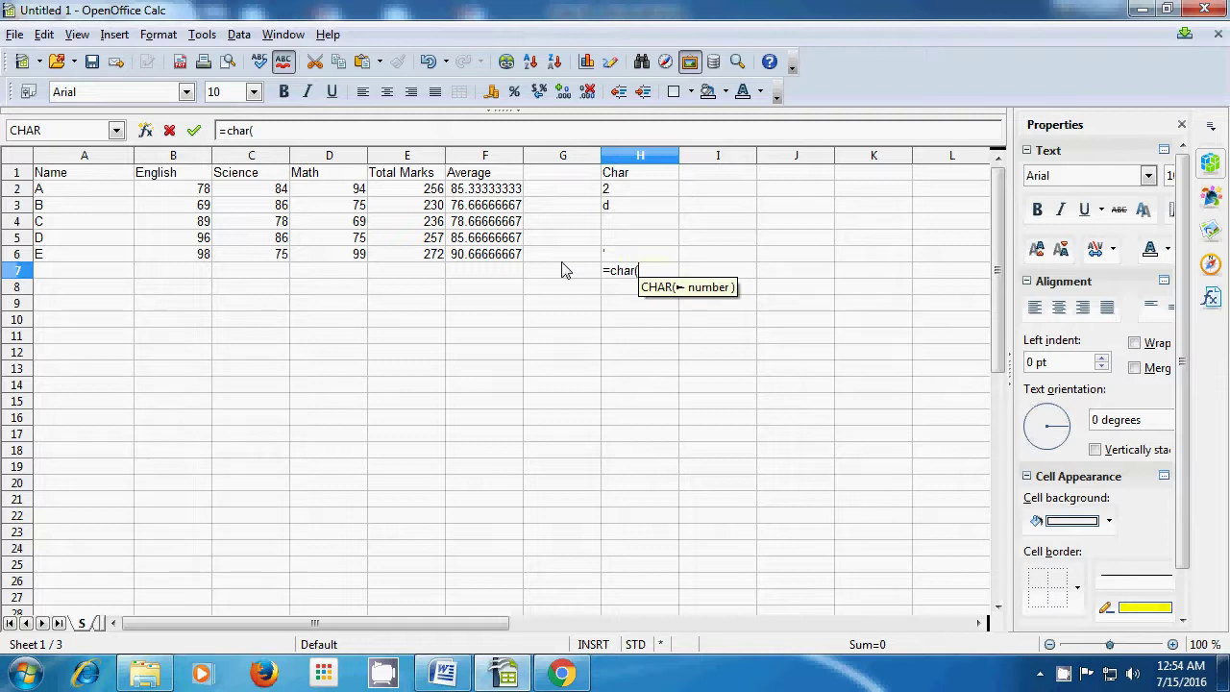
type("79")
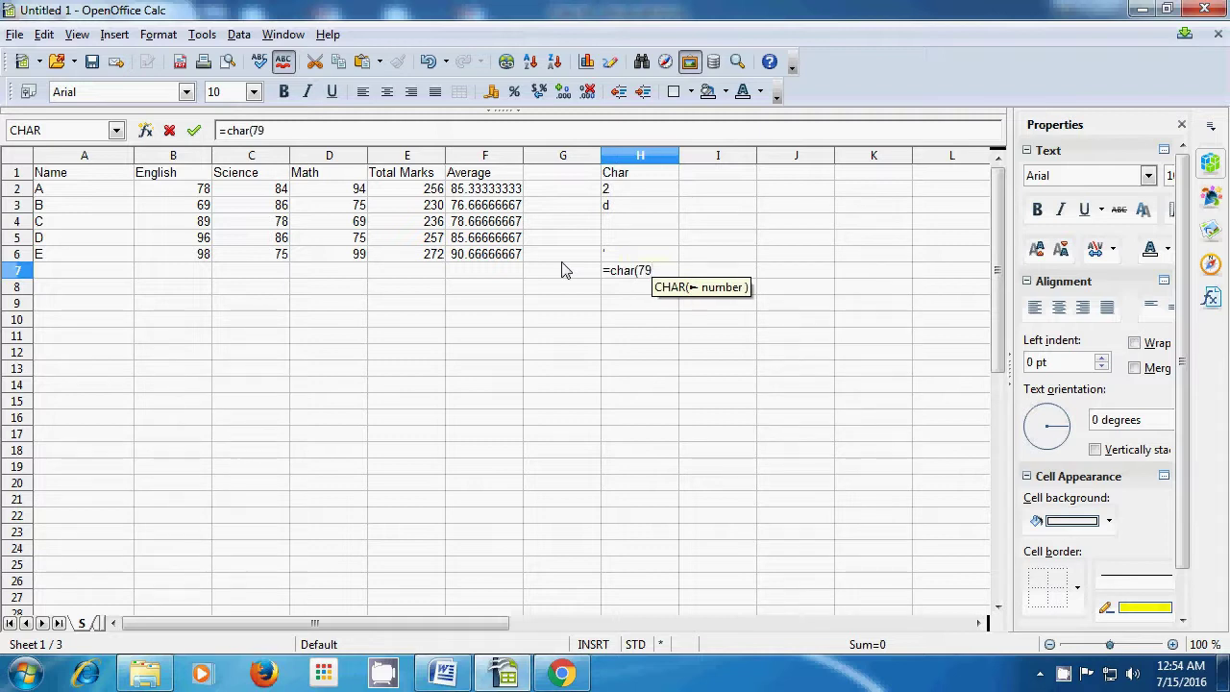
type(")")
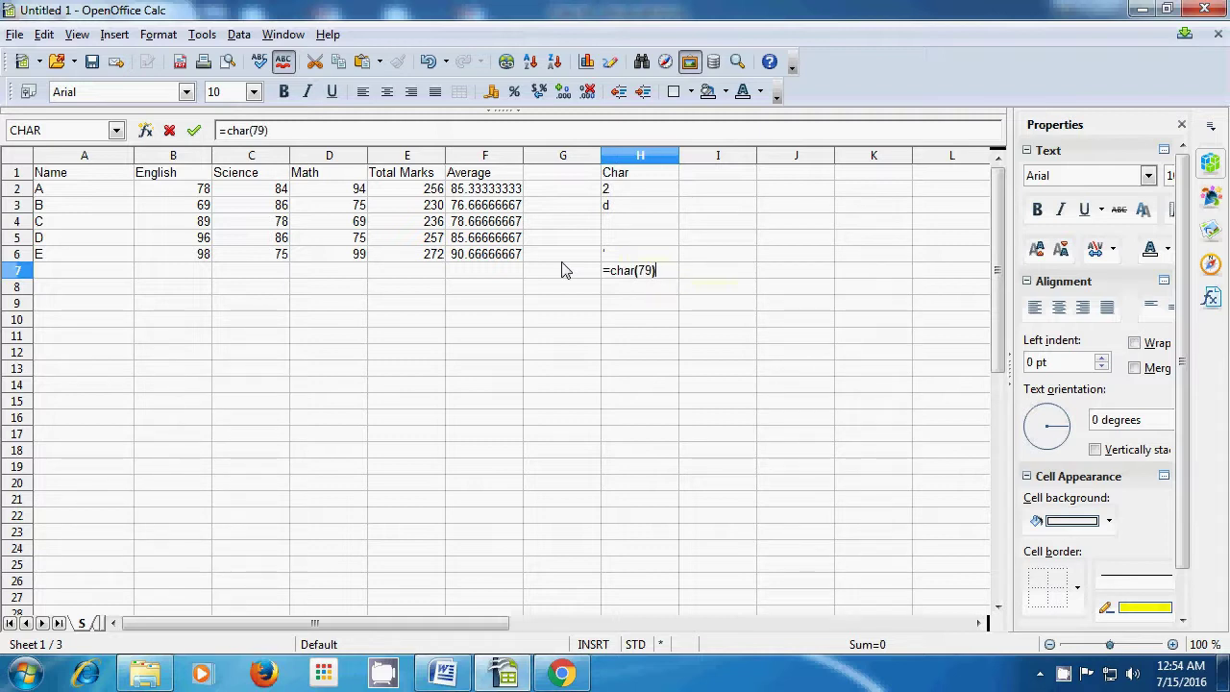
key("Return")
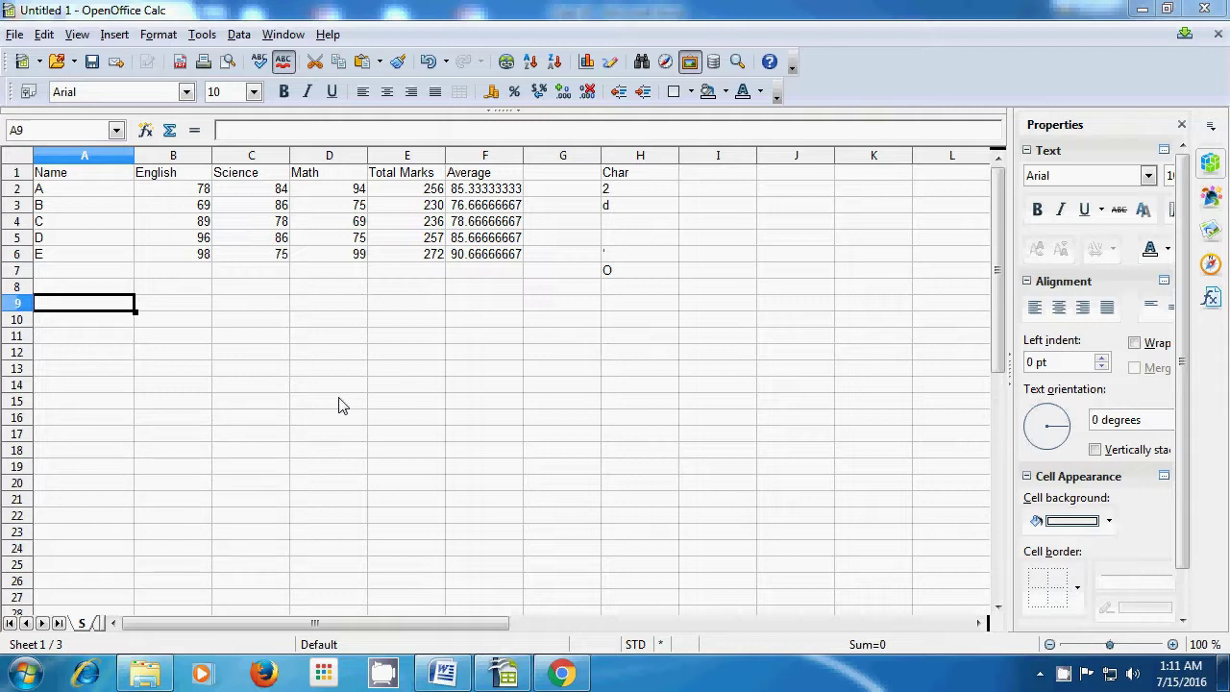
Fill row 9 from A9 to F9 with the text pieces www, ., computer, shiksha, . and org, one per cell.
type("www")
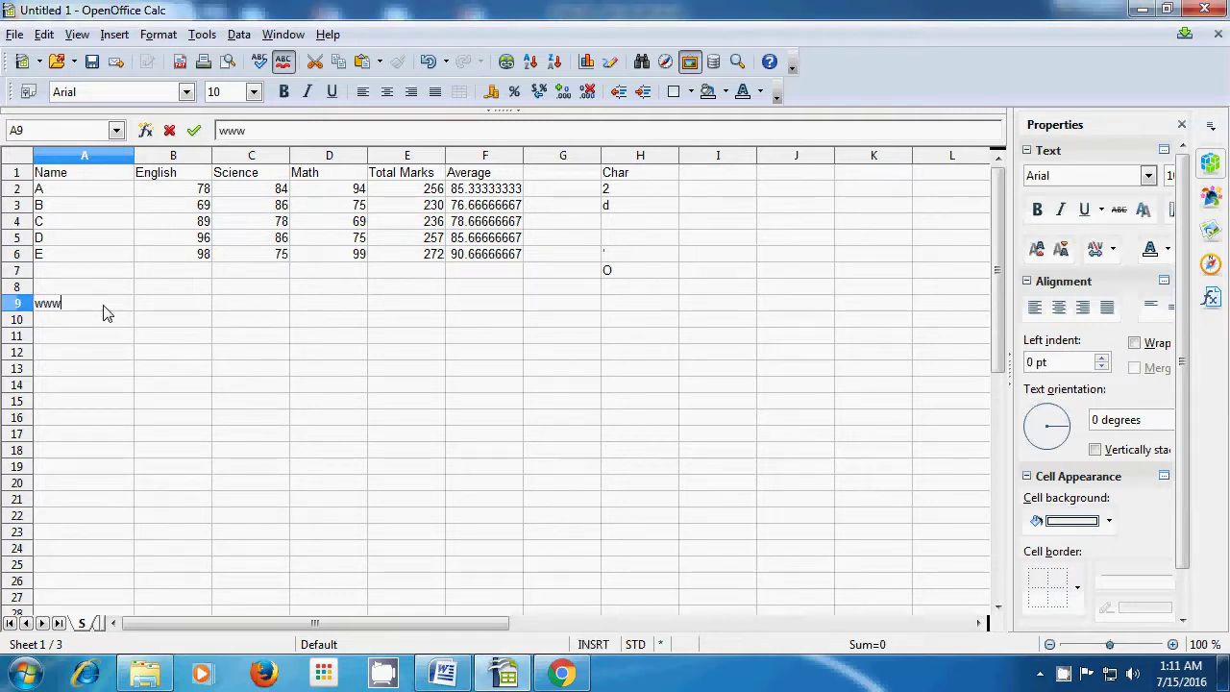
left_click(155, 313)
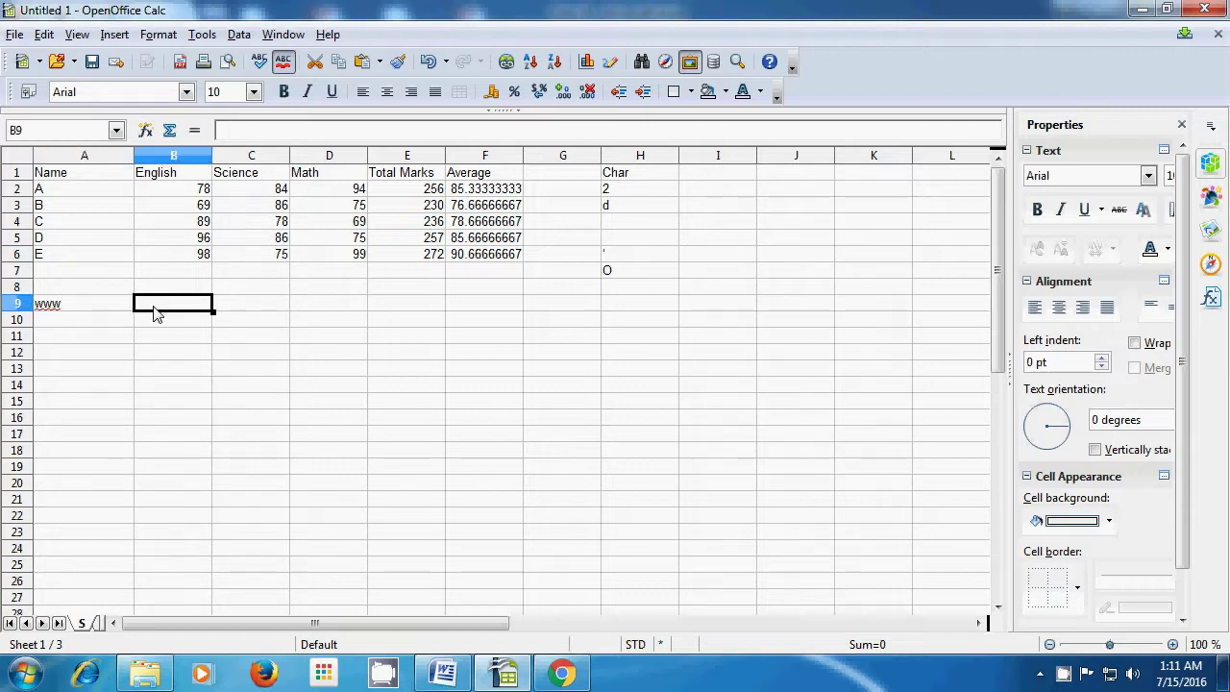
type(".")
left_click(243, 310)
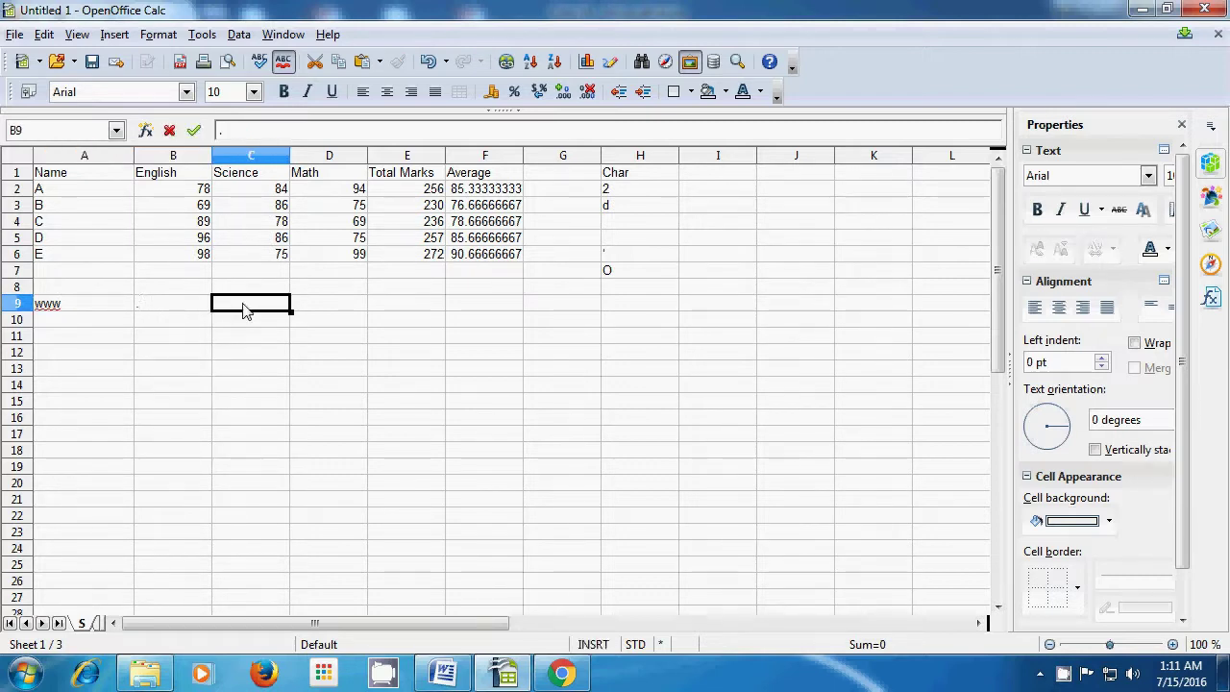
type("computer")
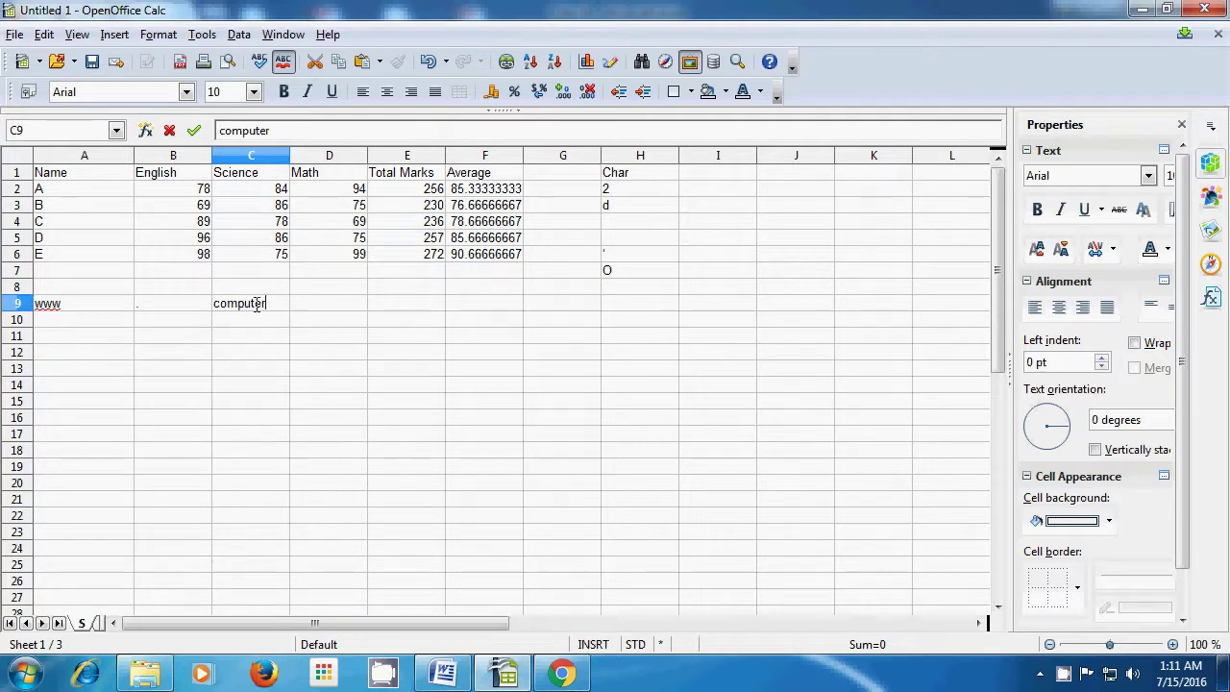
left_click(318, 310)
type("shiksha")
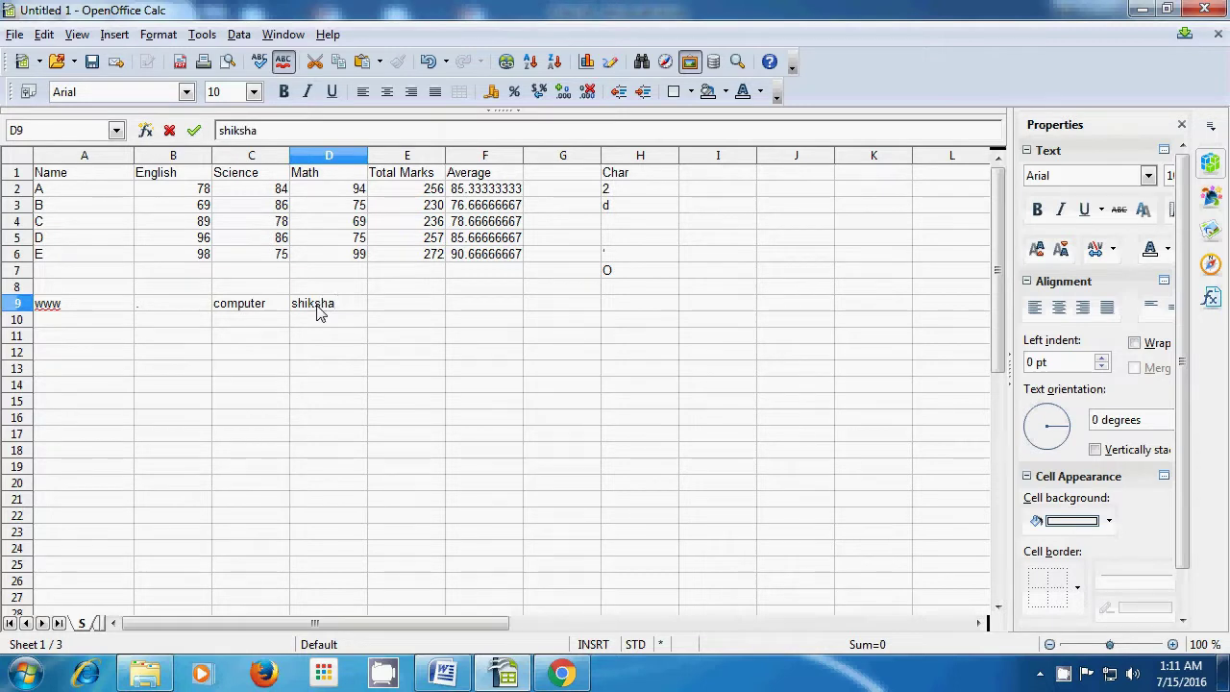
left_click(379, 310)
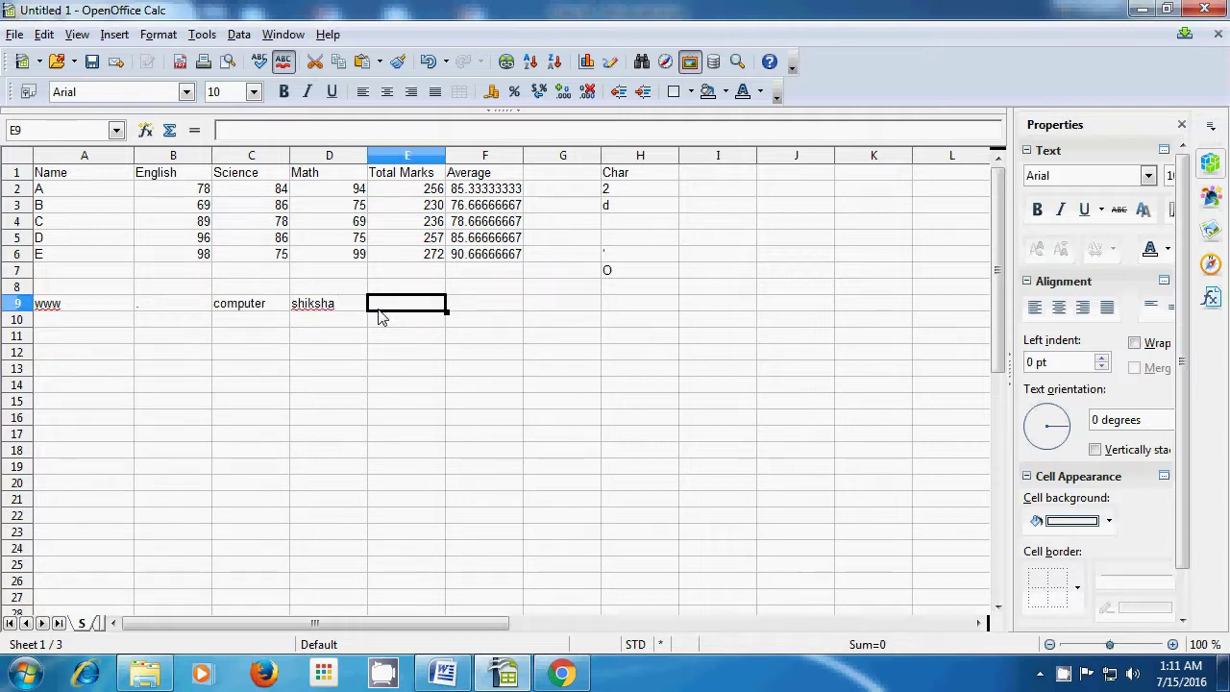
type(".")
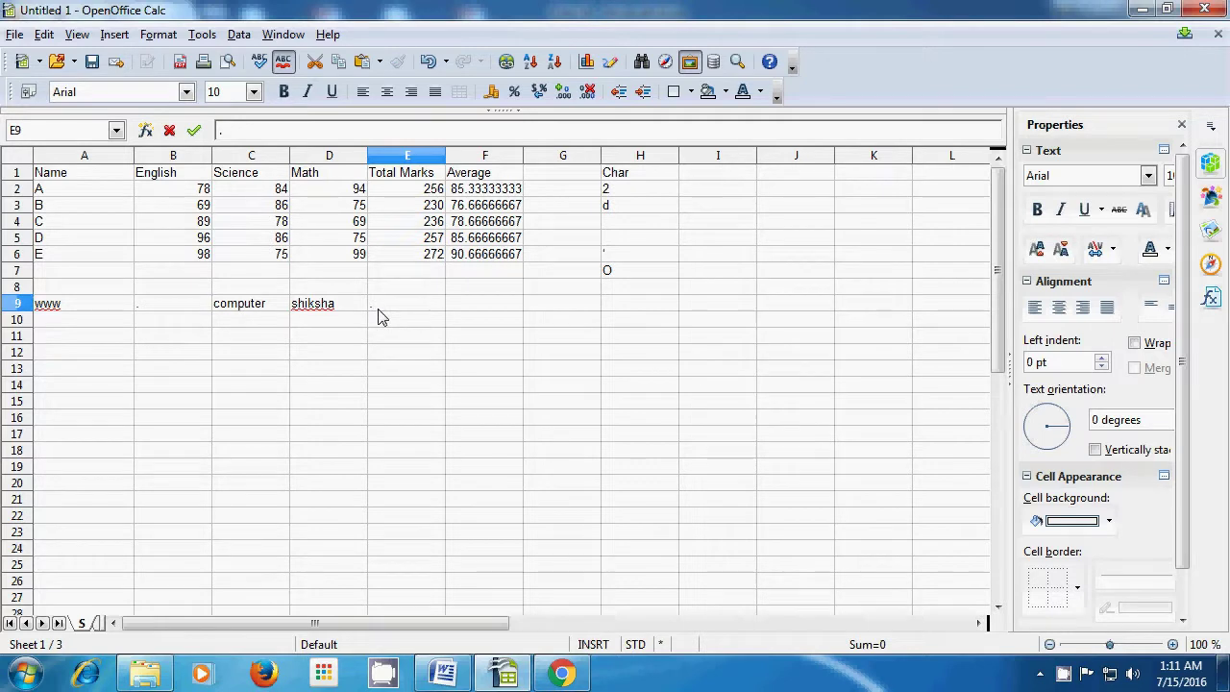
left_click(471, 314)
type("org")
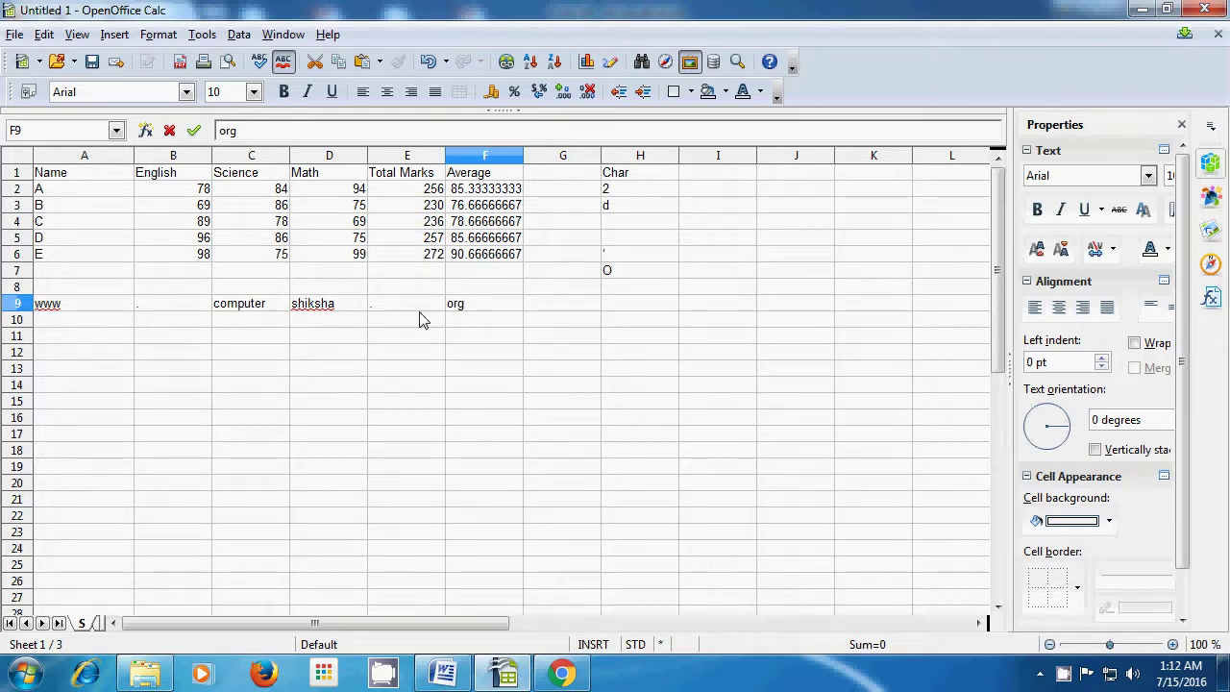
Enter the heading Concatenate in cell A12.
left_click(84, 353)
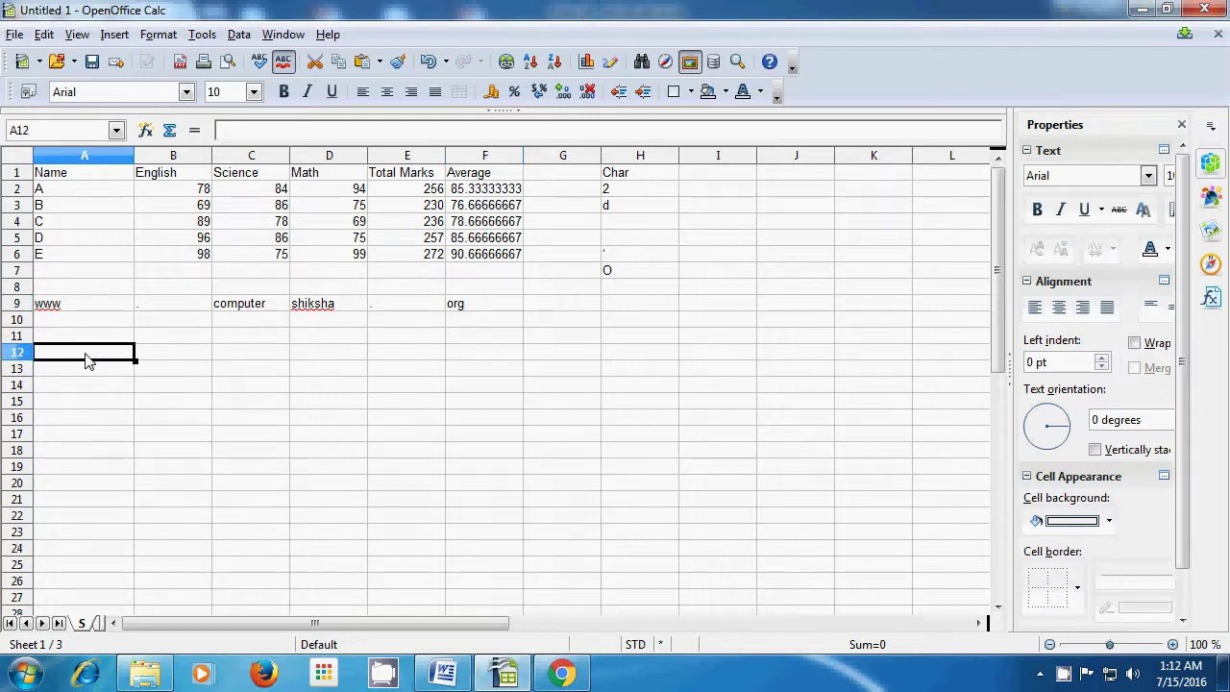
type("=")
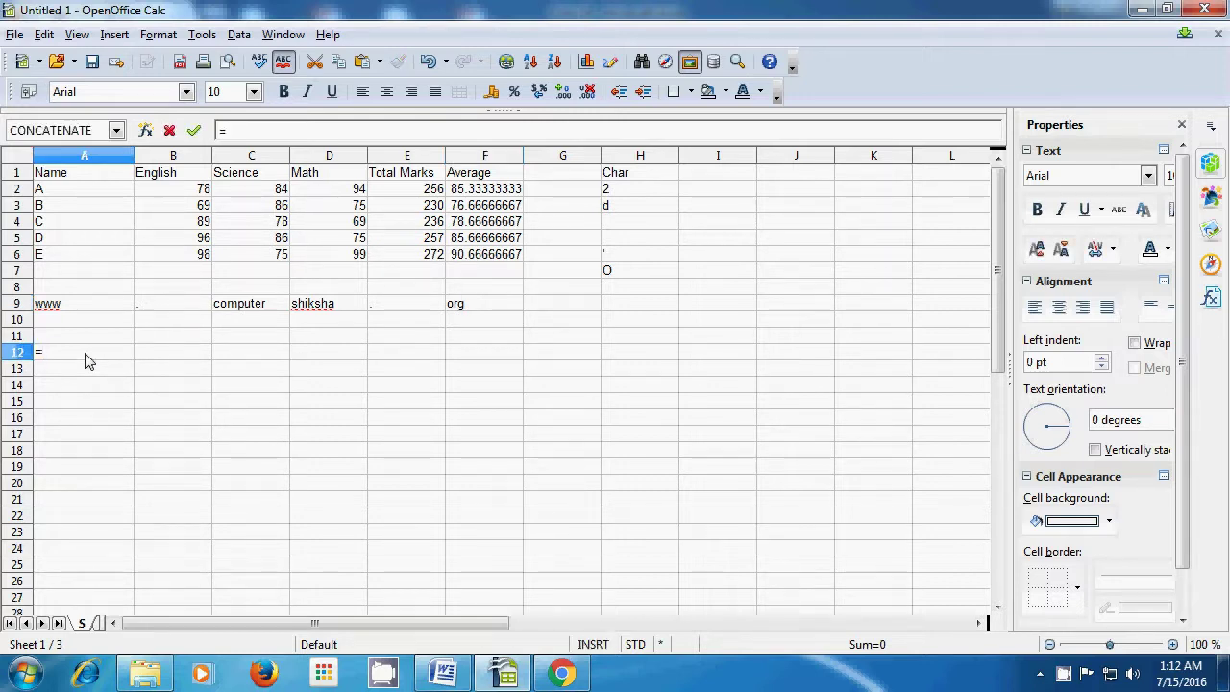
key("BackSpace")
type("C")
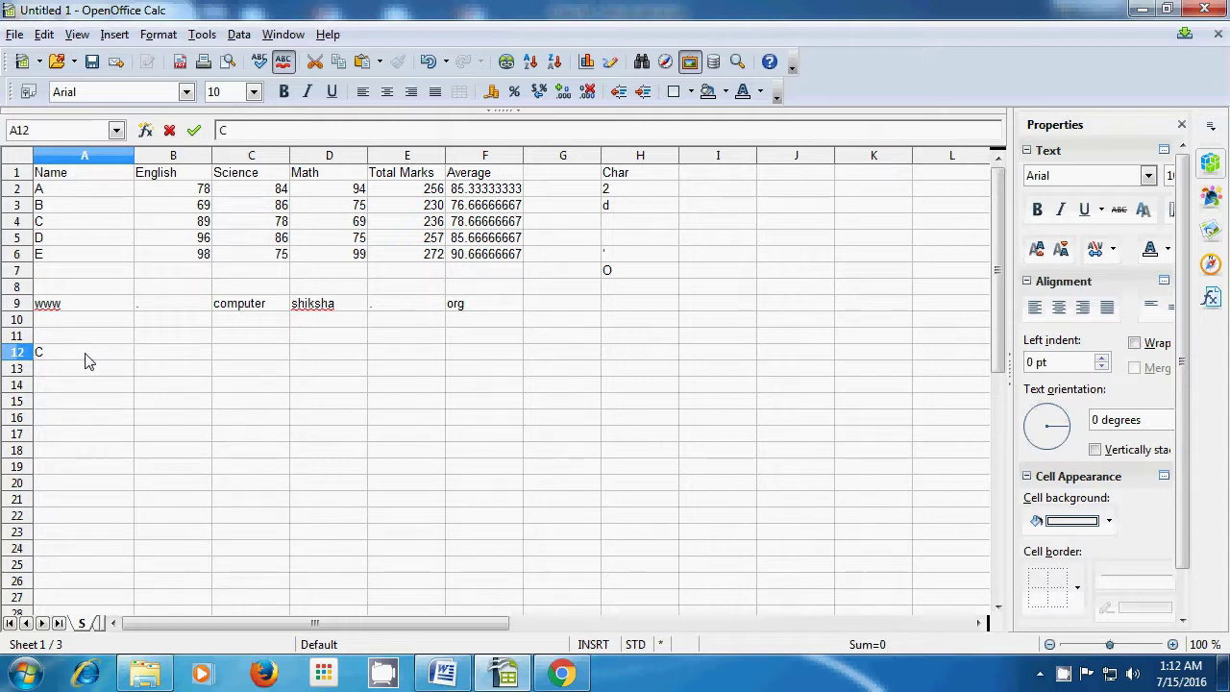
type("oncatenate")
Enter the formula =concatenate(A9;B9;C9;D9;E9;F9) in cell A13 under the Concatenate heading.
left_click(84, 368)
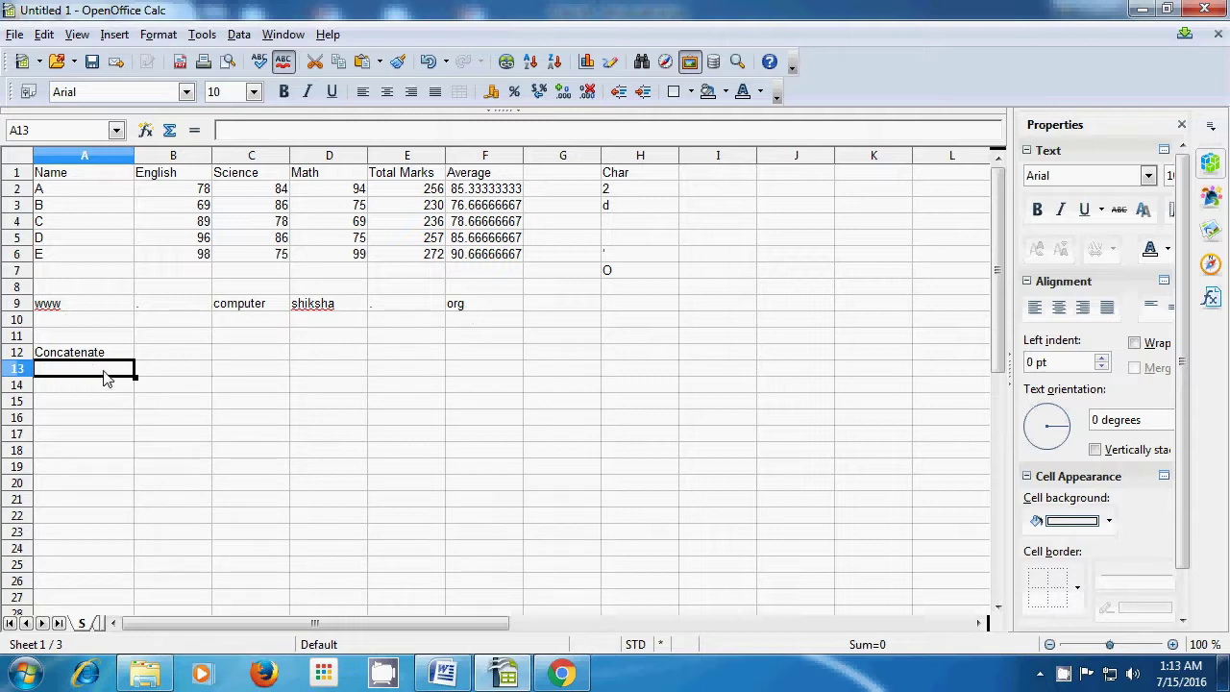
type("=")
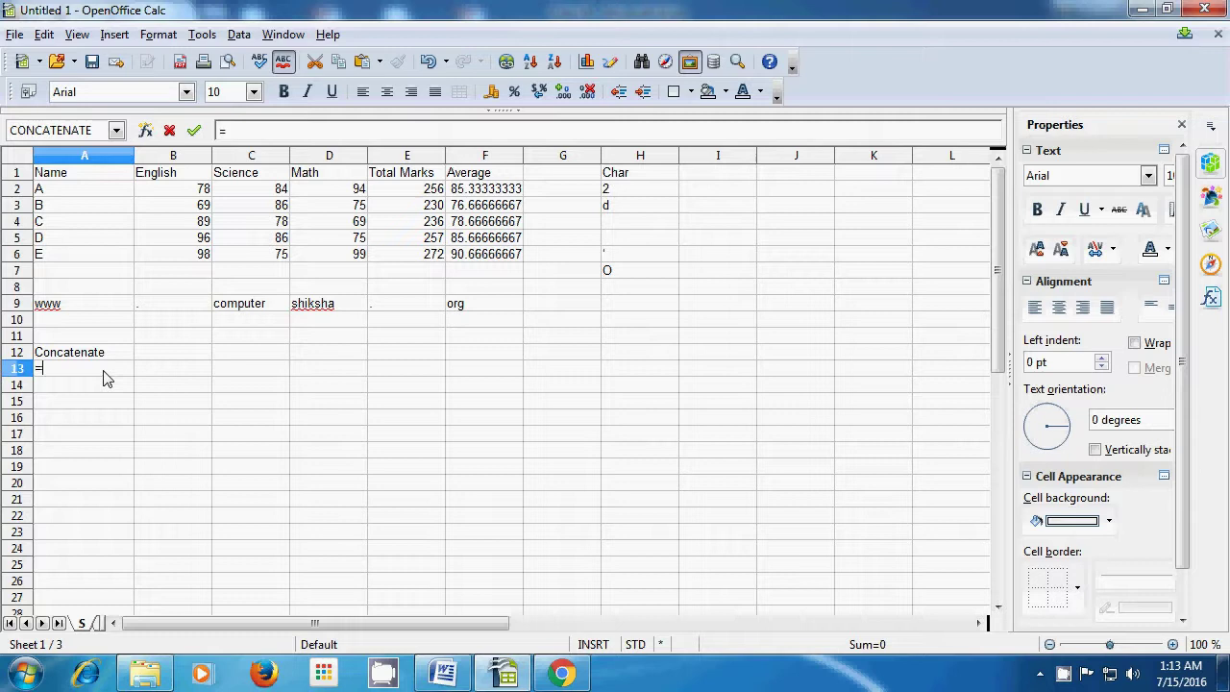
type("co")
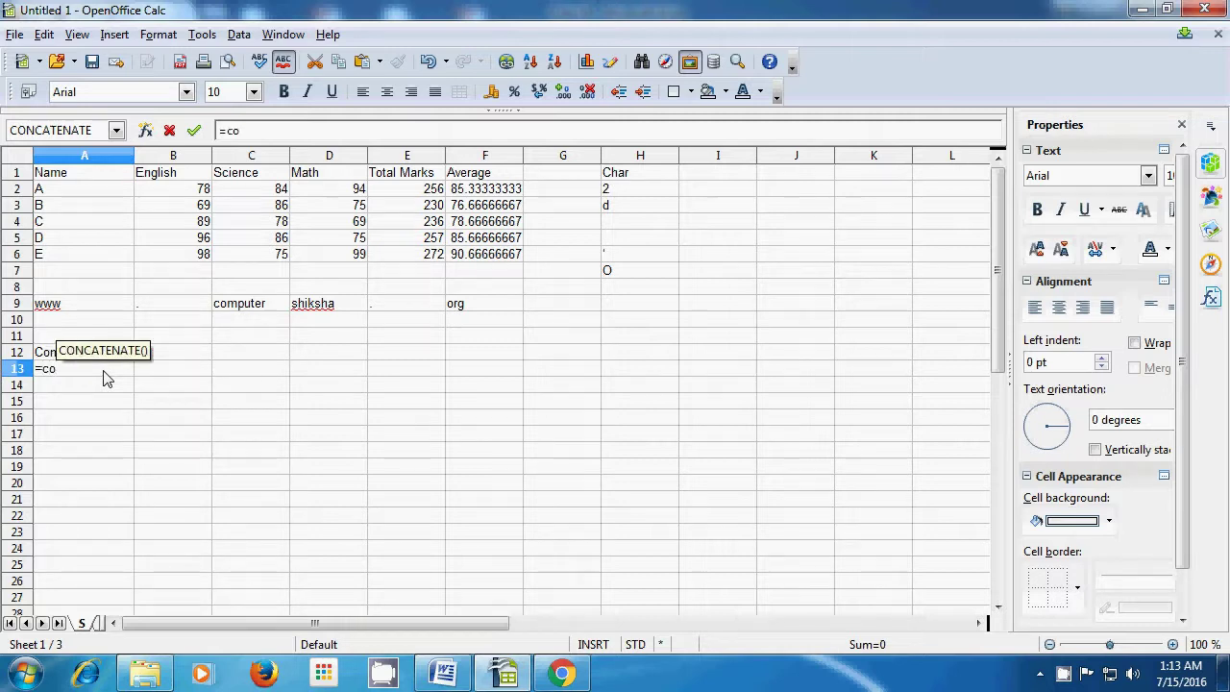
type("ncat")
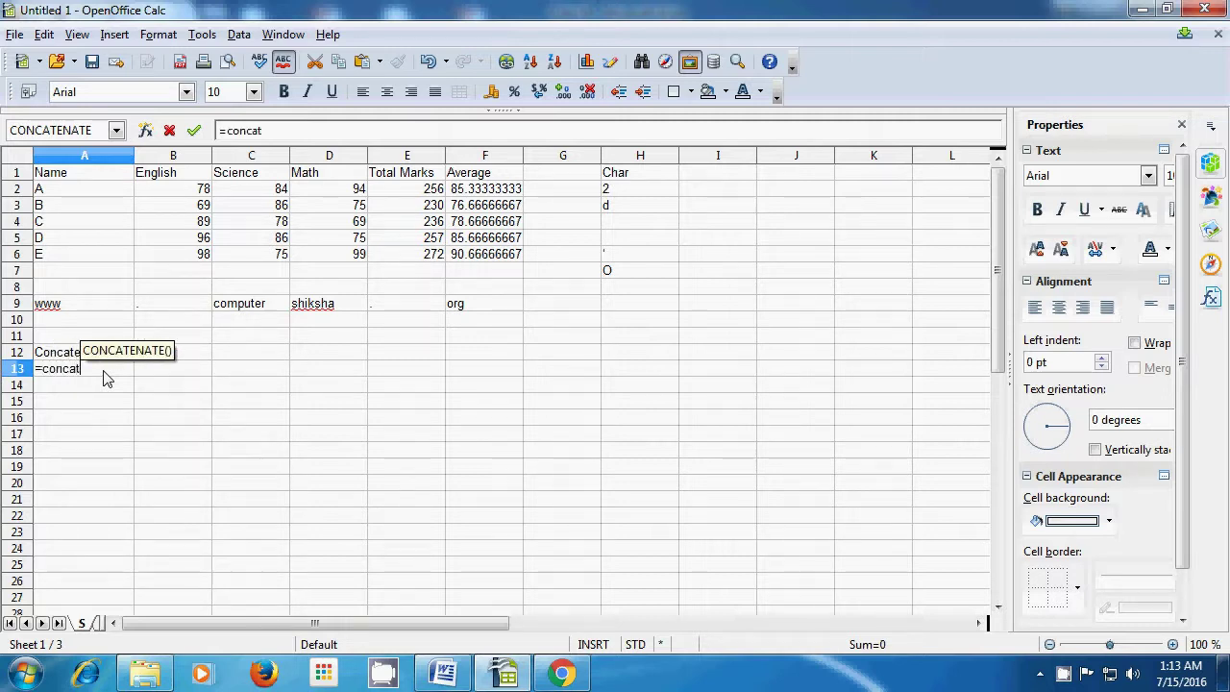
type("enatenat")
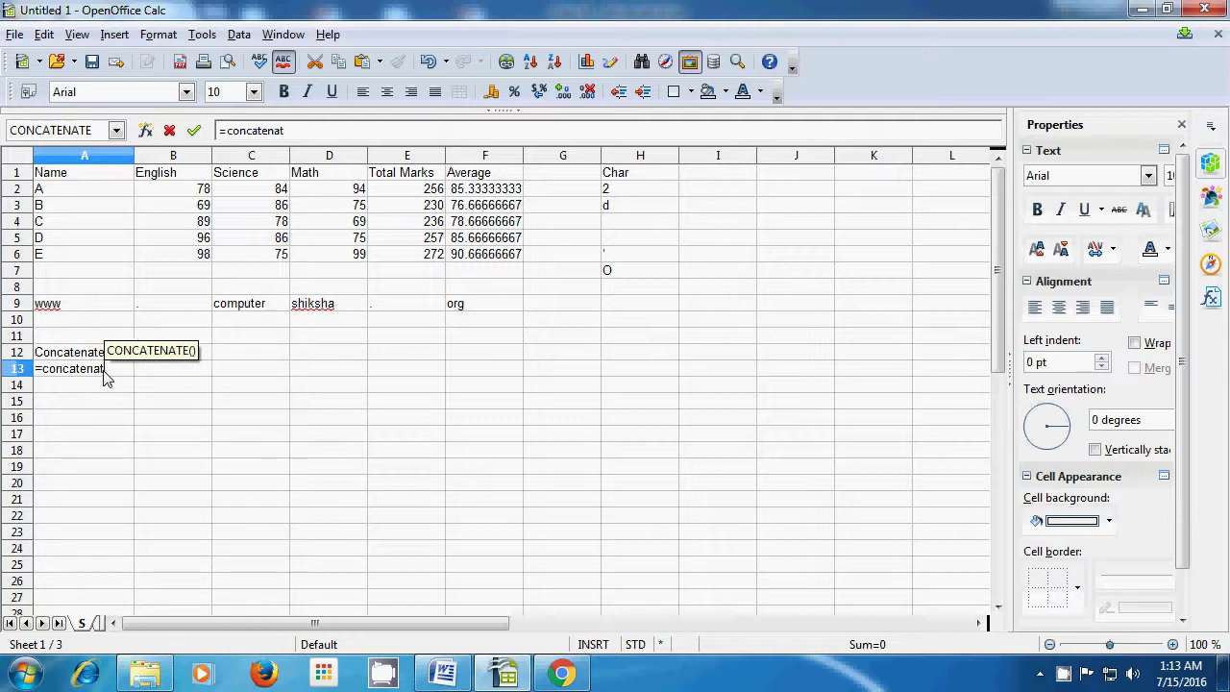
type("(")
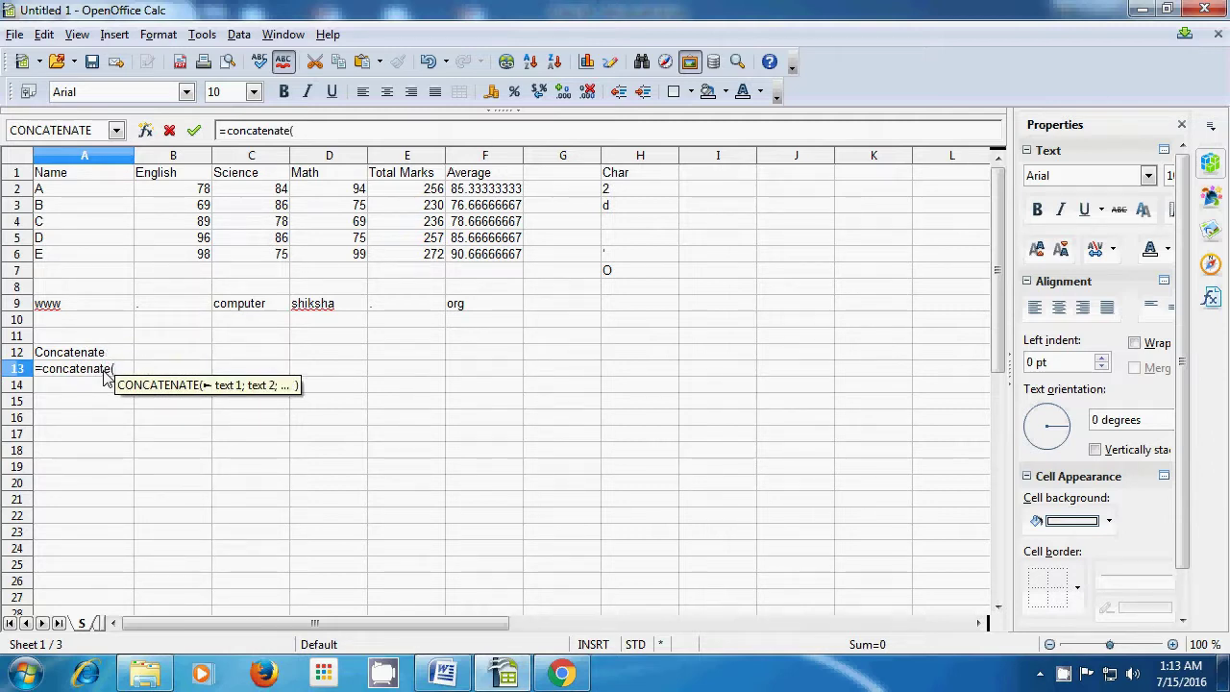
left_click(75, 306)
type(";")
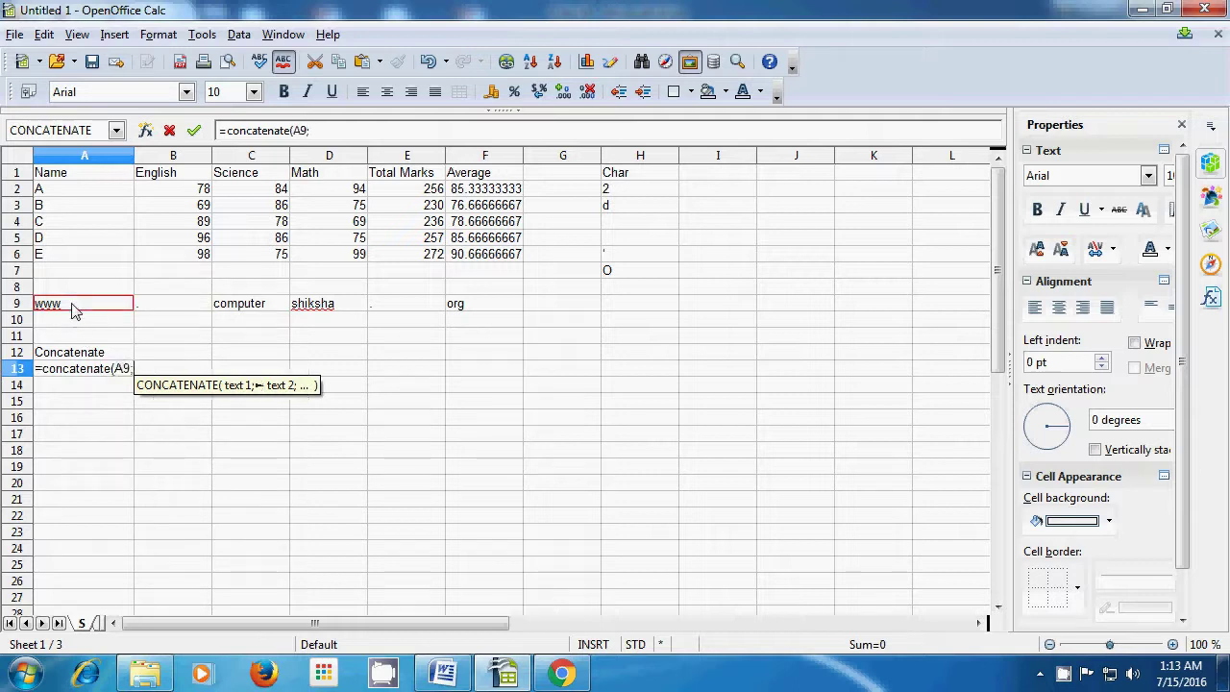
left_click(168, 310)
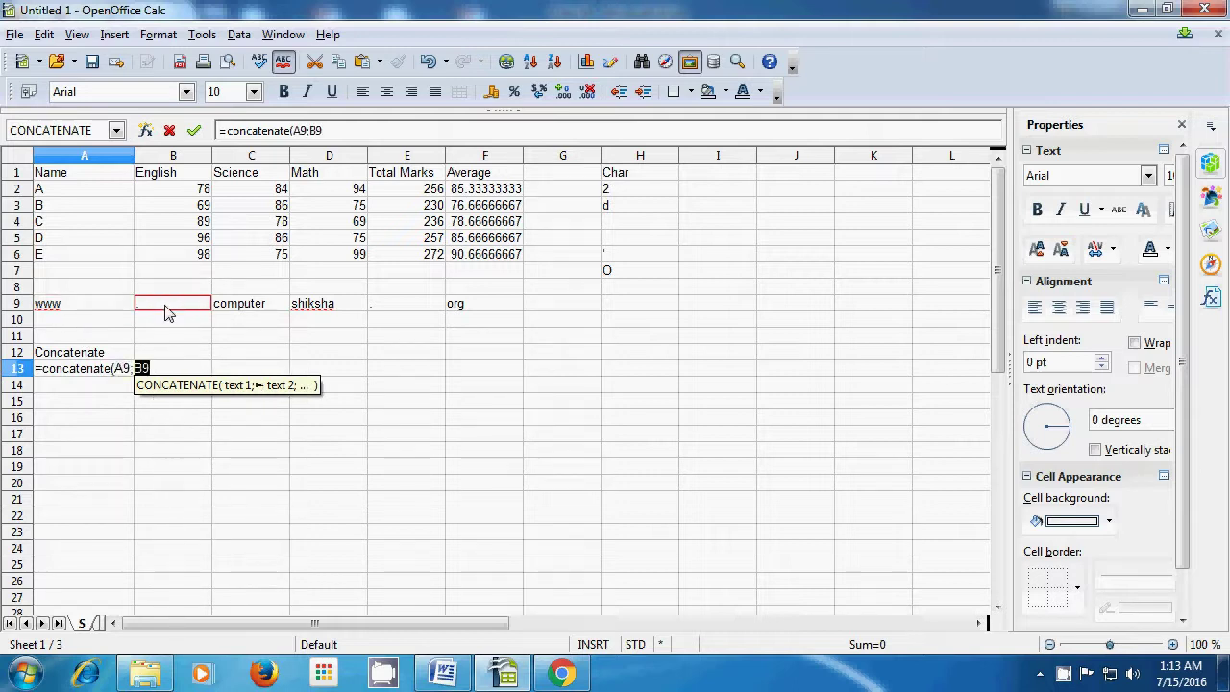
type(";")
left_click(240, 314)
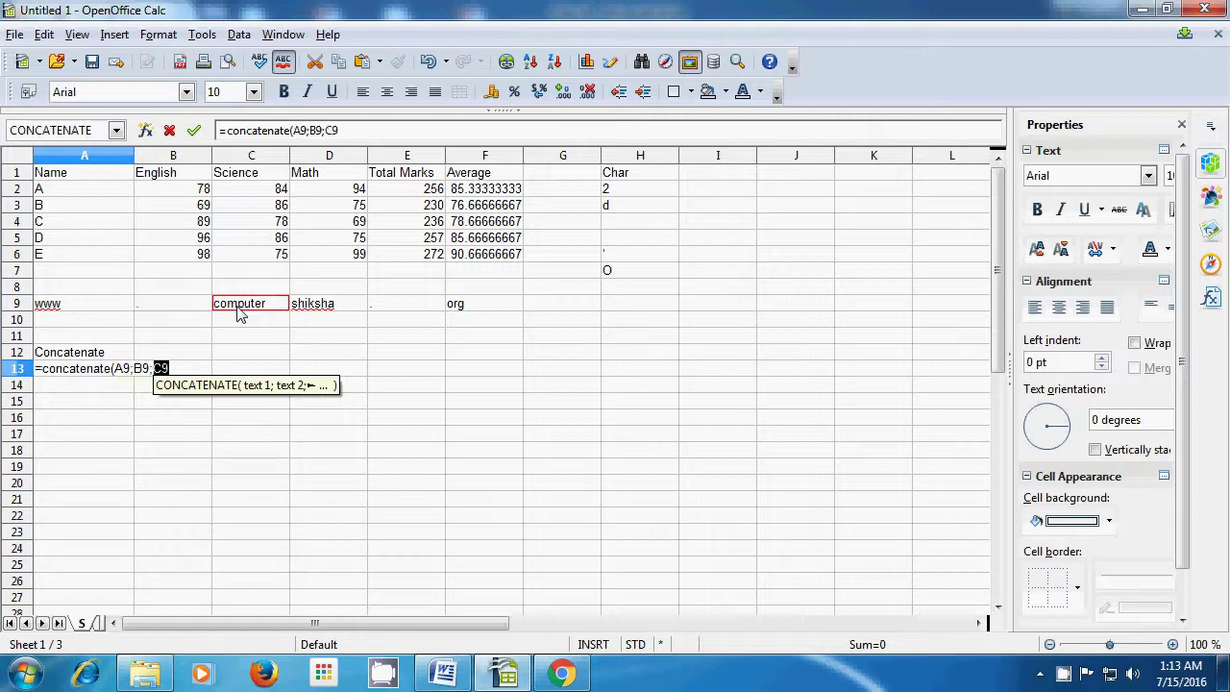
type(";")
left_click(312, 313)
type(";")
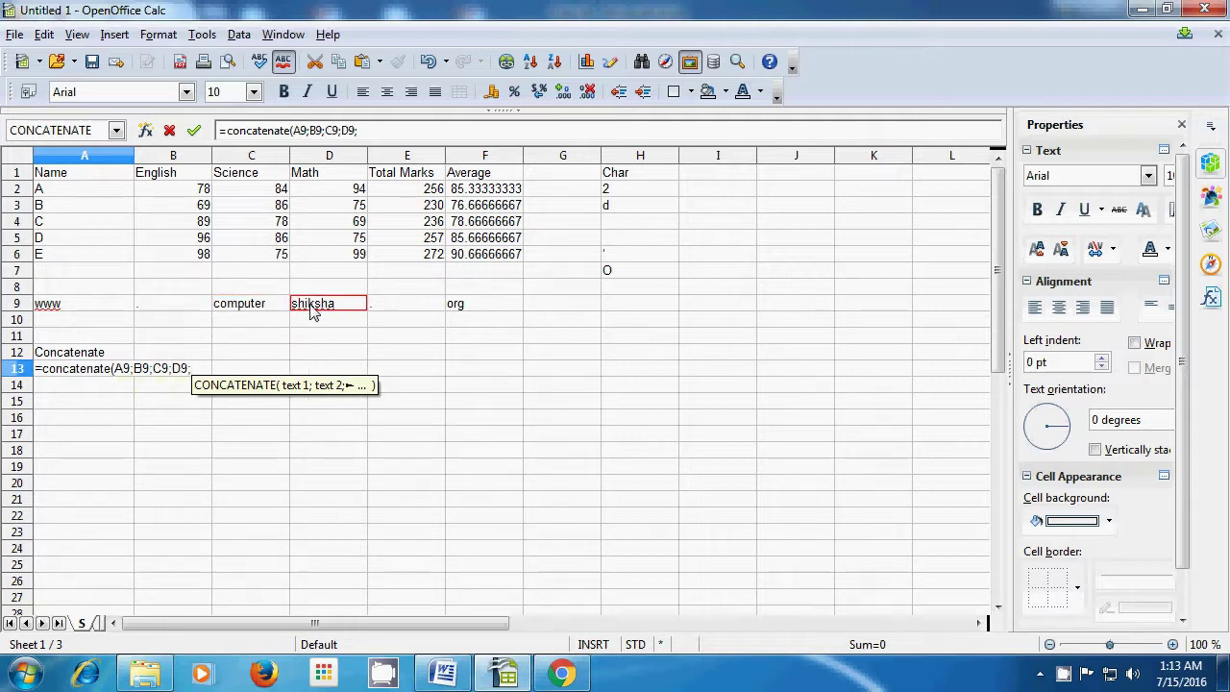
left_click(392, 309)
type(";")
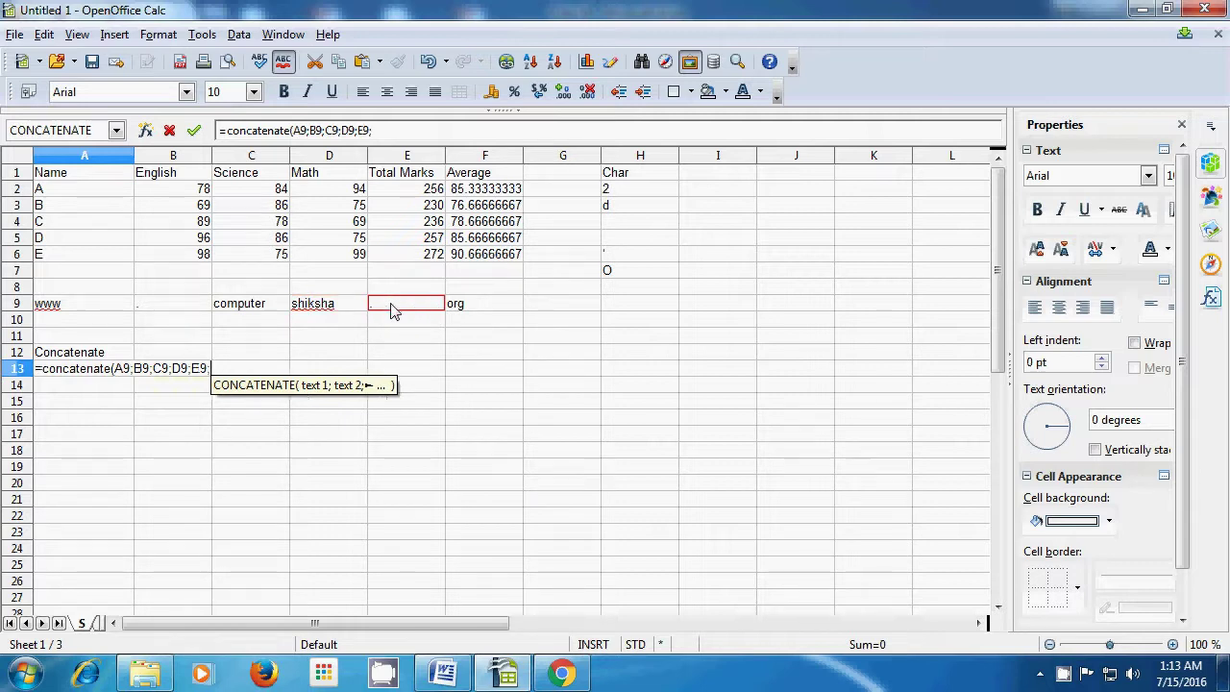
left_click(466, 309)
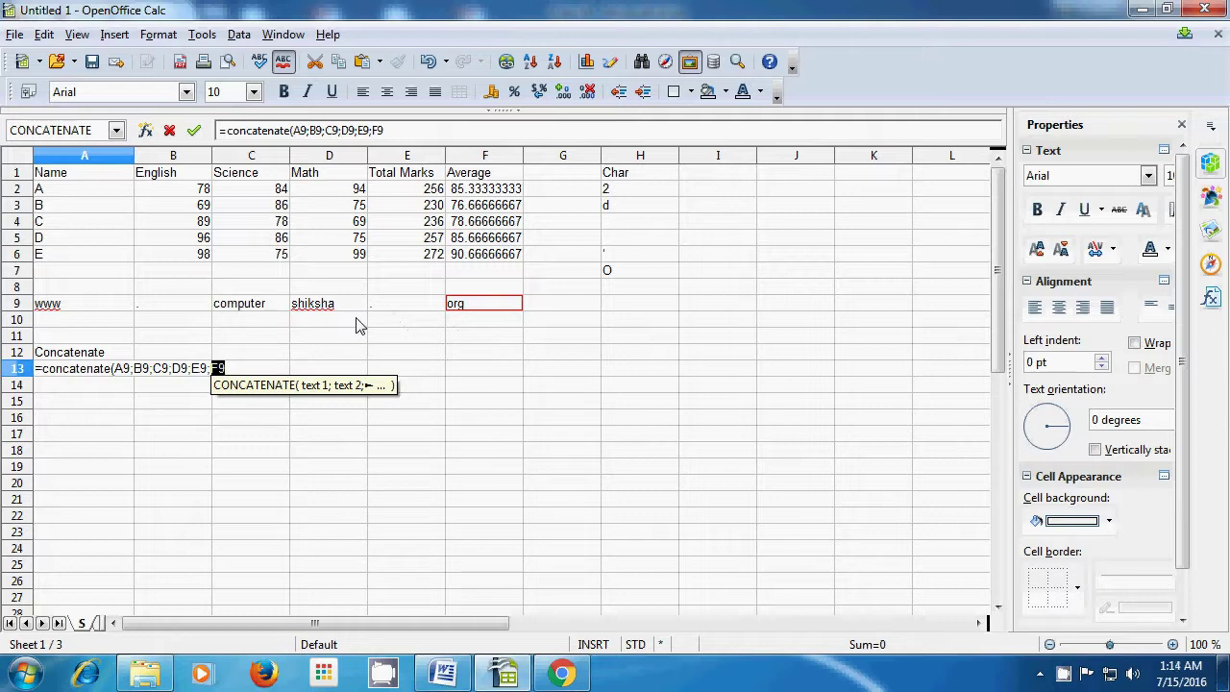
type(")")
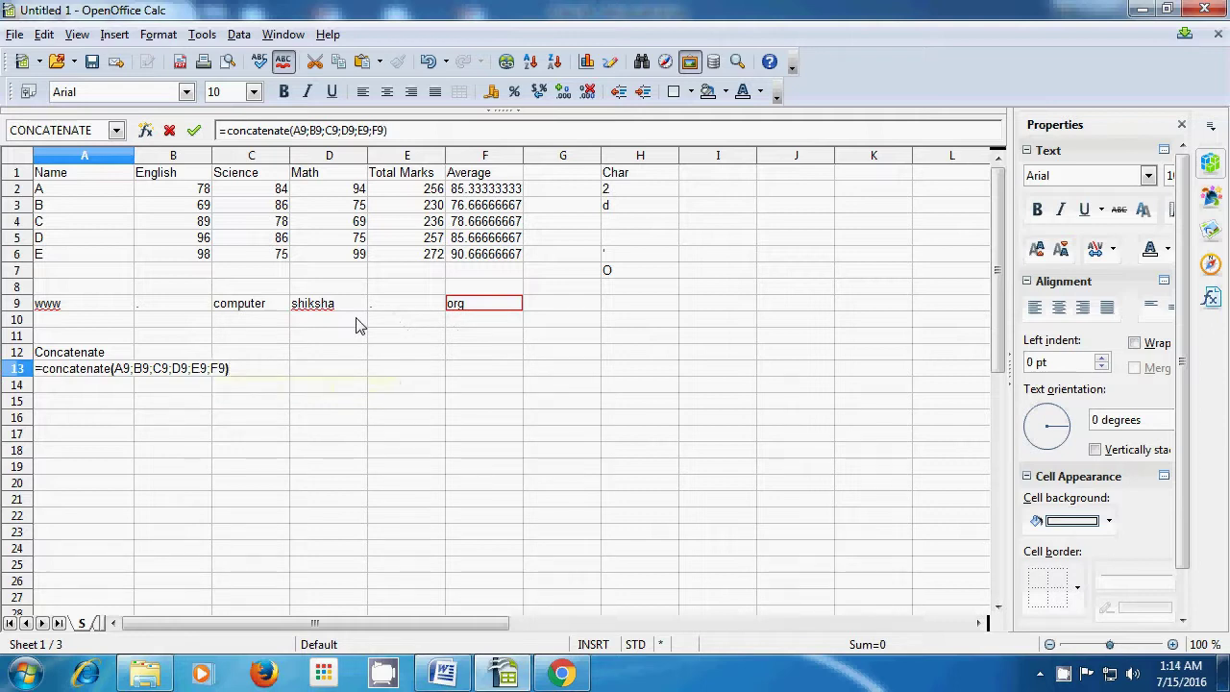
key("Return")
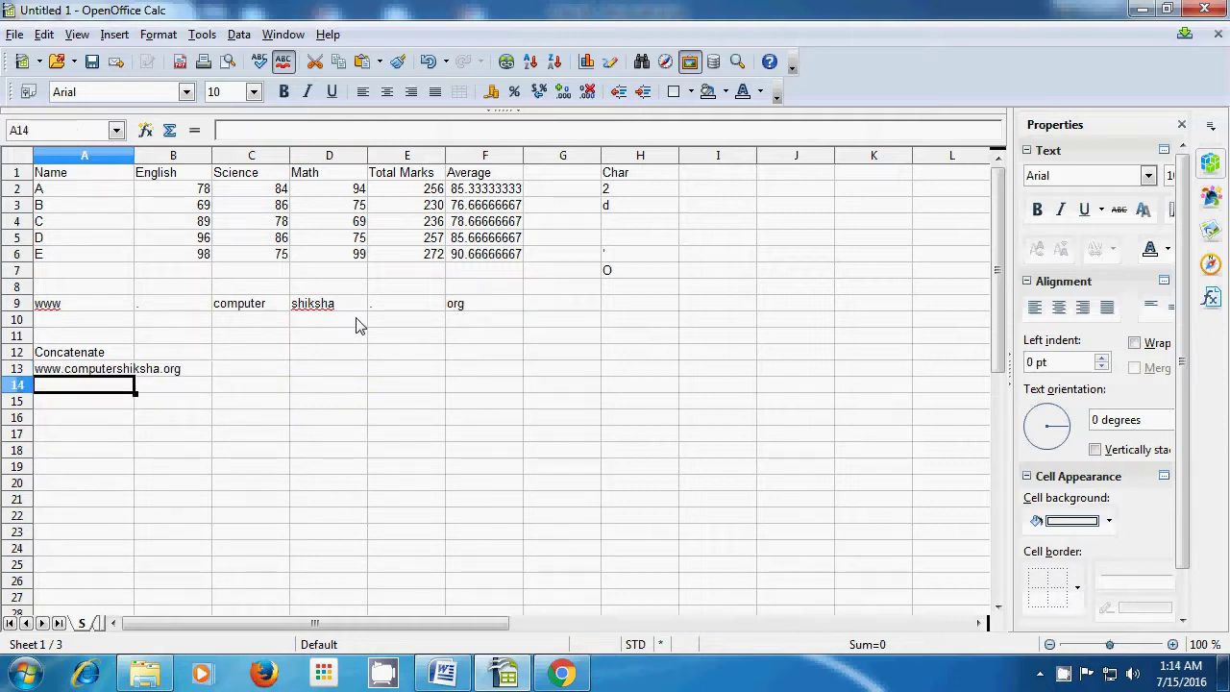
left_click(198, 389)
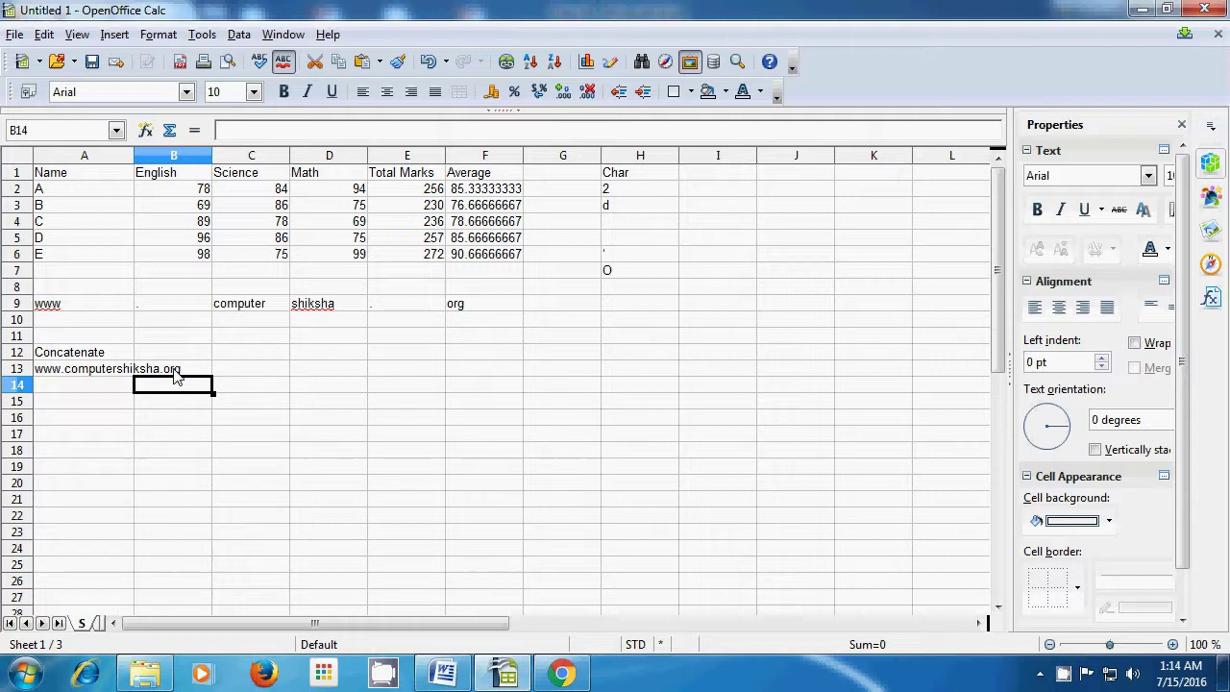
Fill row 10 from A10 to E10 with the text pieces www, ., google, . and com, one per cell.
left_click(94, 325)
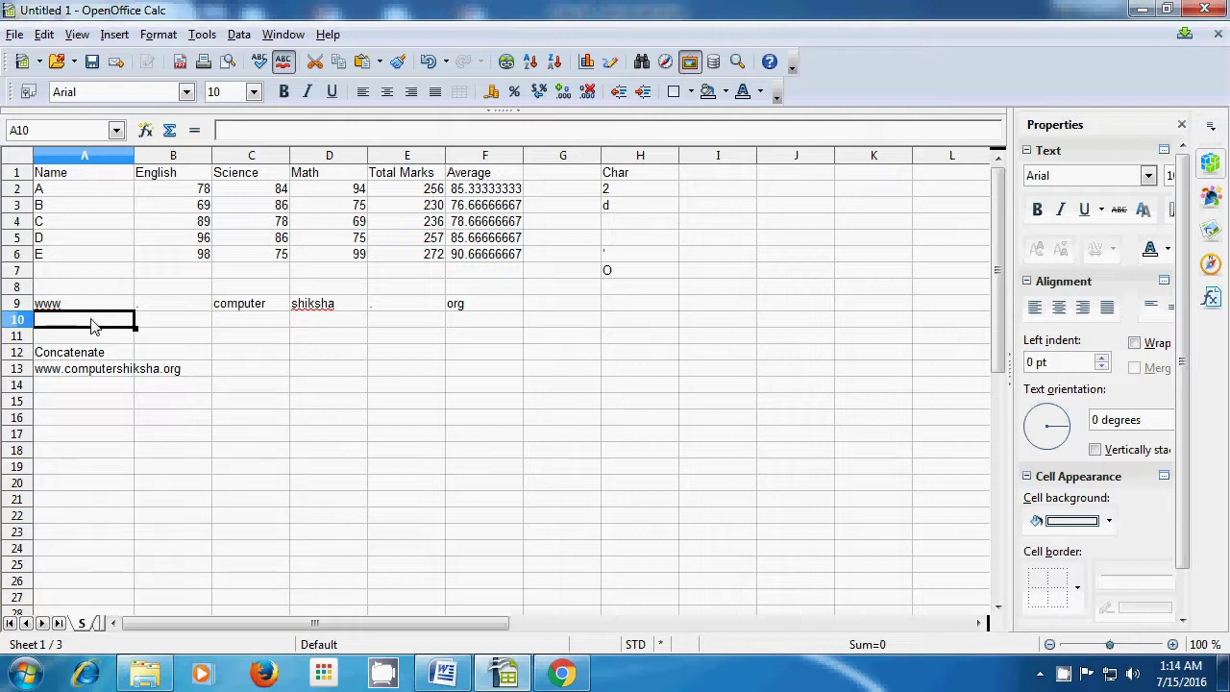
type("www")
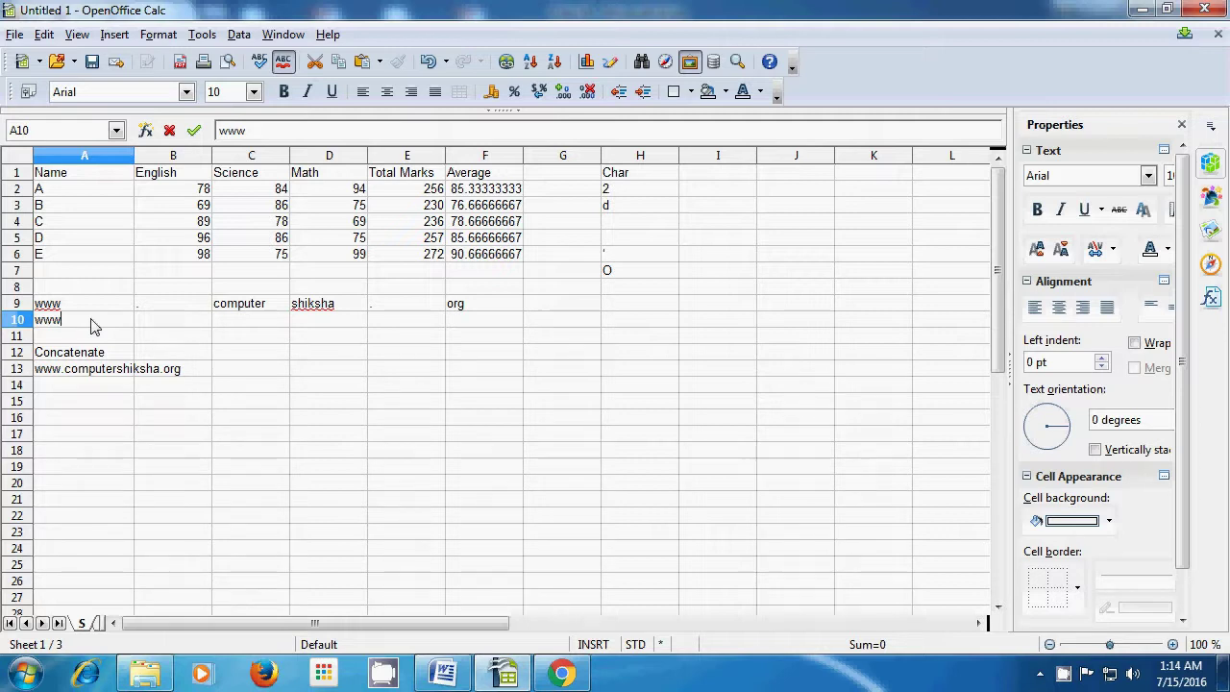
left_click(151, 328)
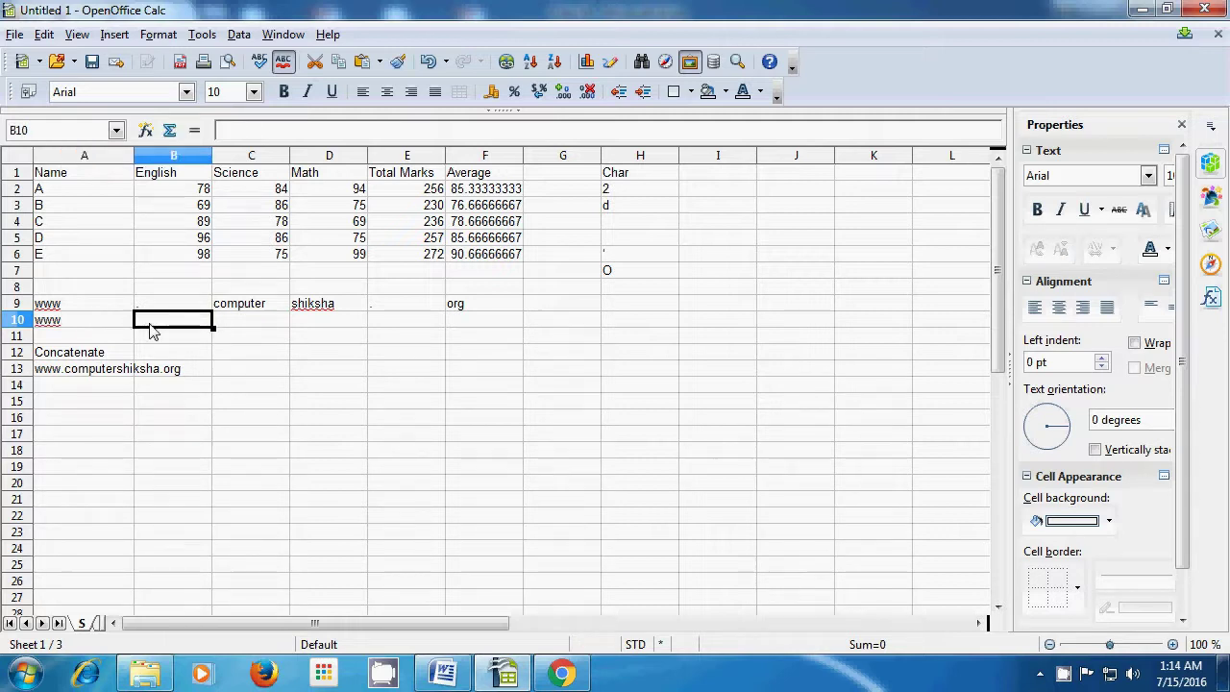
type(".")
left_click(243, 328)
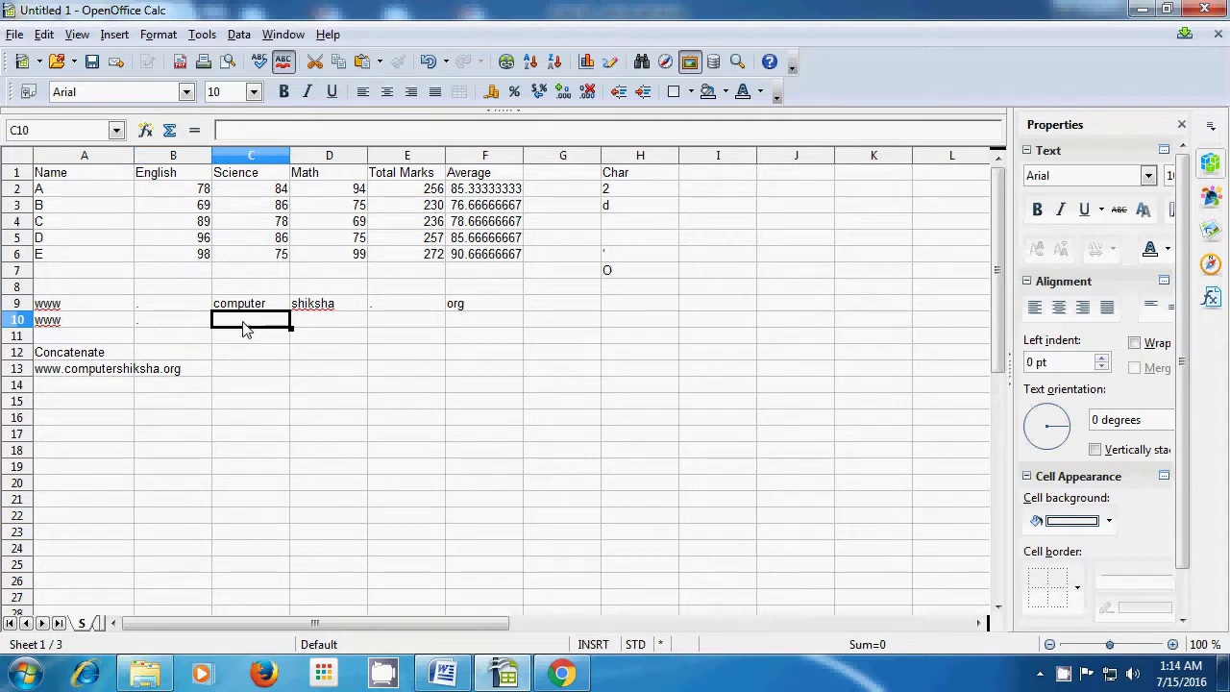
type("google")
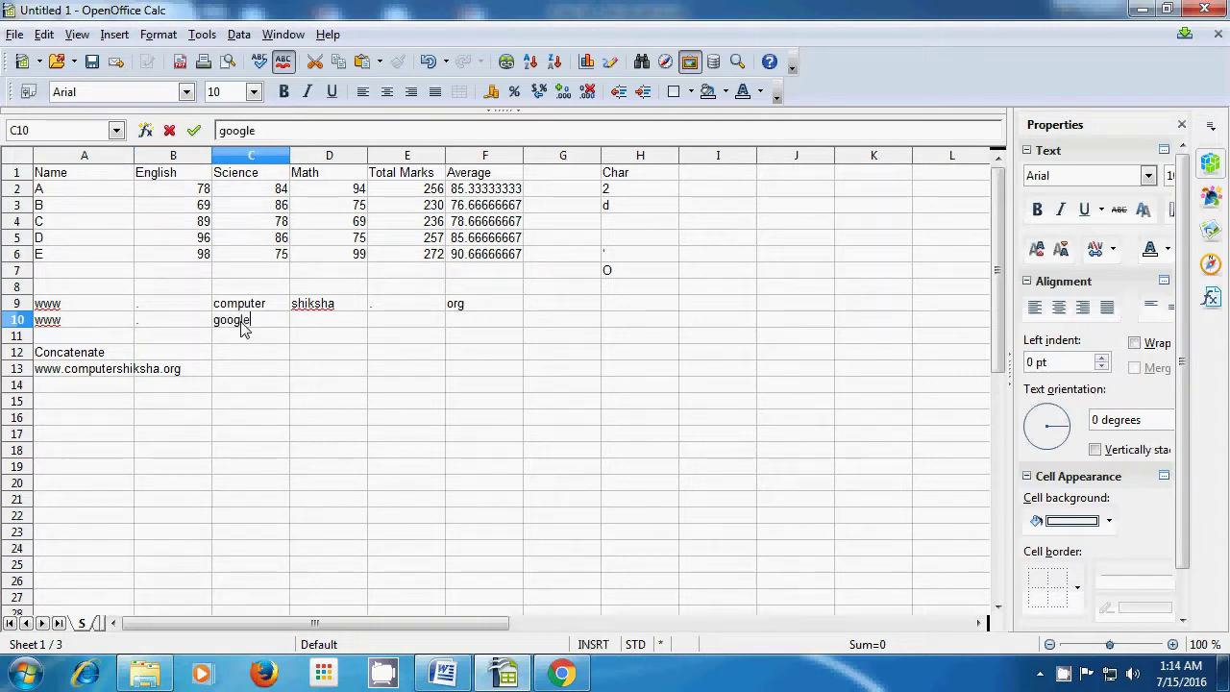
left_click(306, 328)
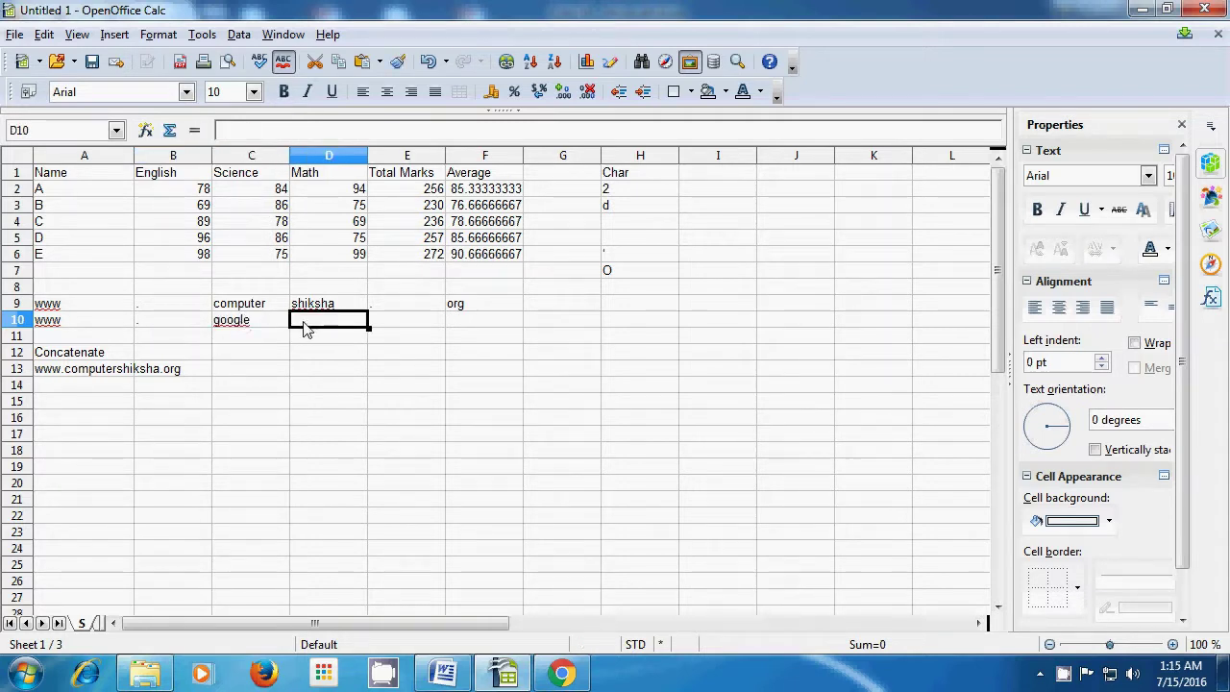
type(".")
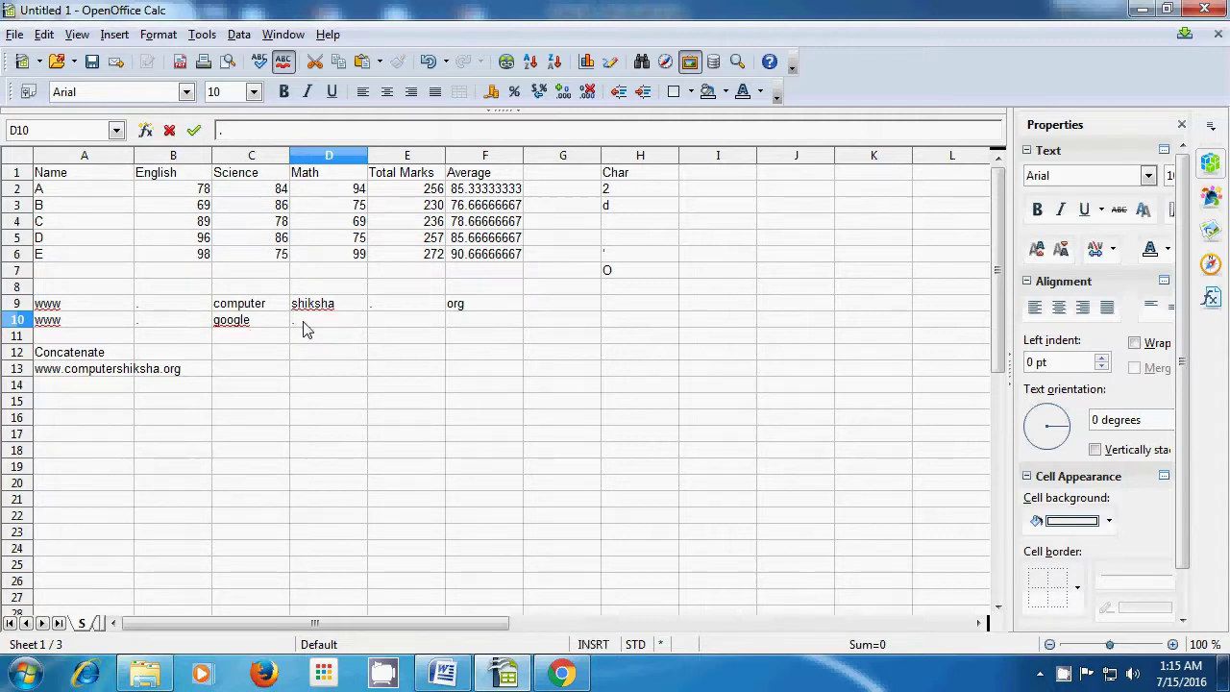
left_click(394, 327)
type("com")
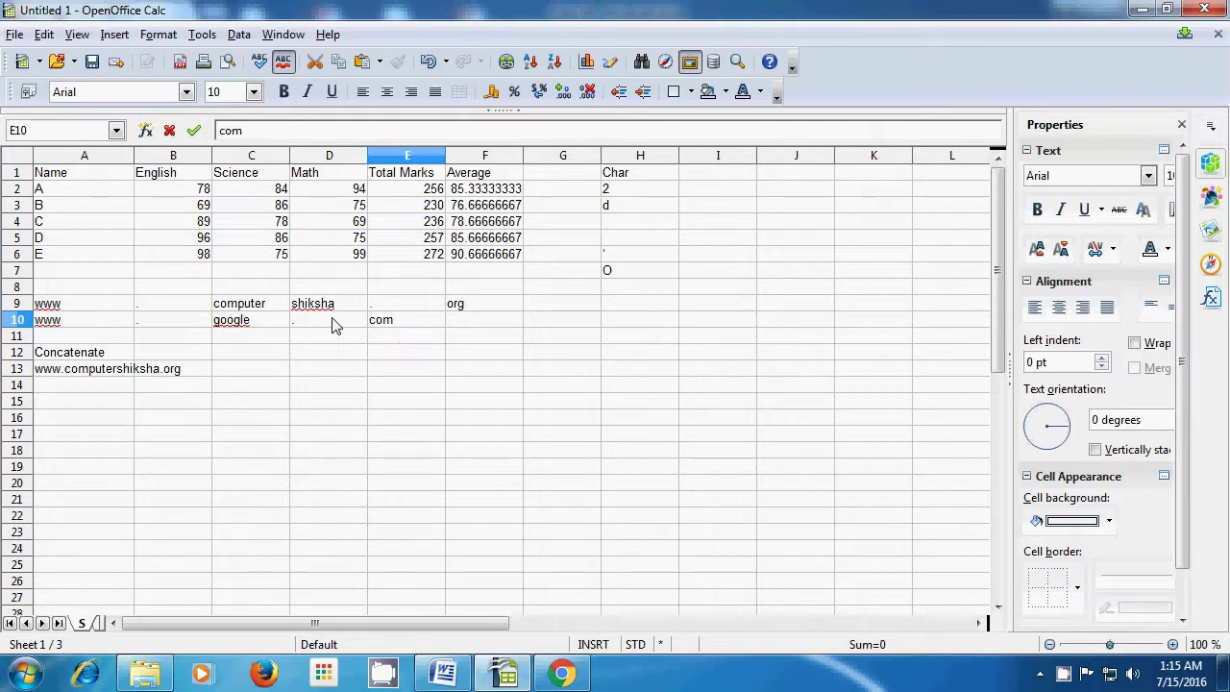
Enter the formula =concatenate(A10;B10;C10;D10;E10) in cell A14 to join the text pieces of row 10.
left_click(73, 393)
type("=")
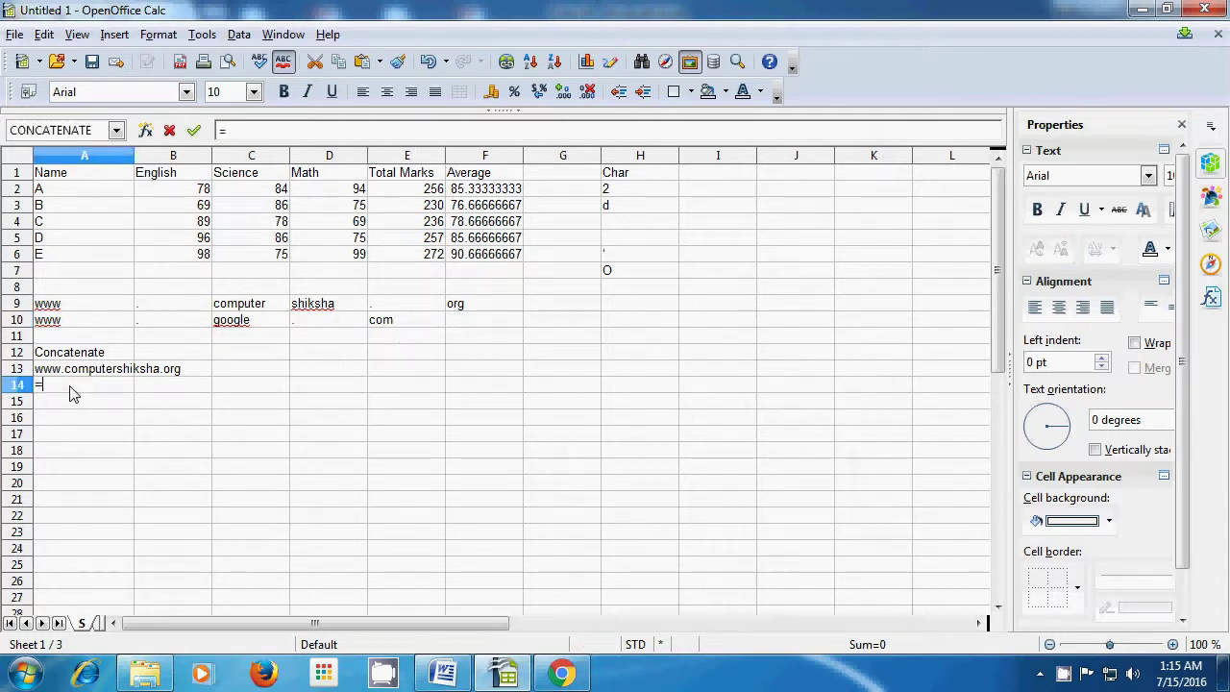
type("conca")
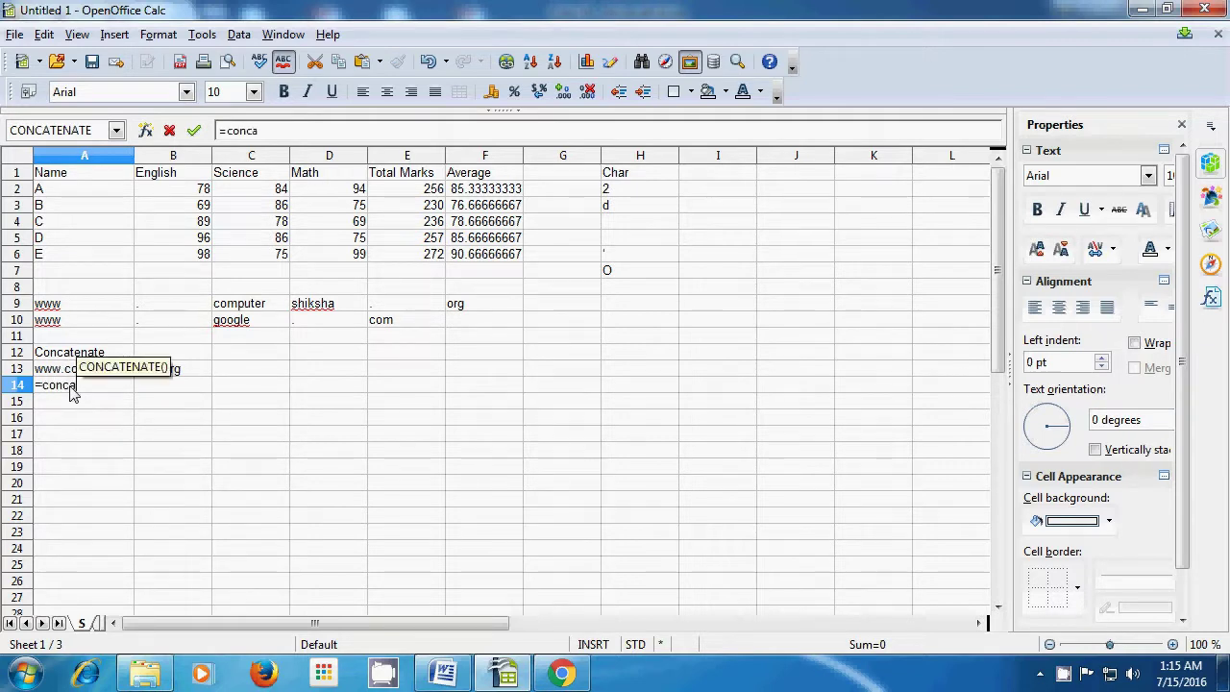
type("tenate")
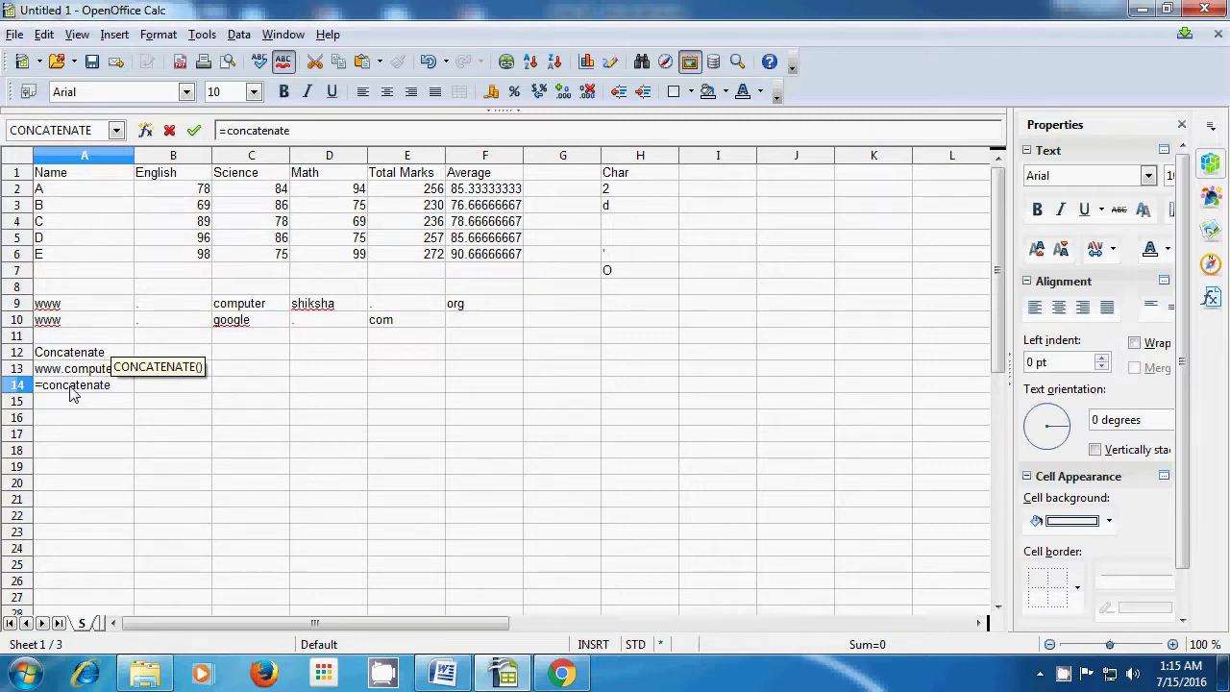
type("(")
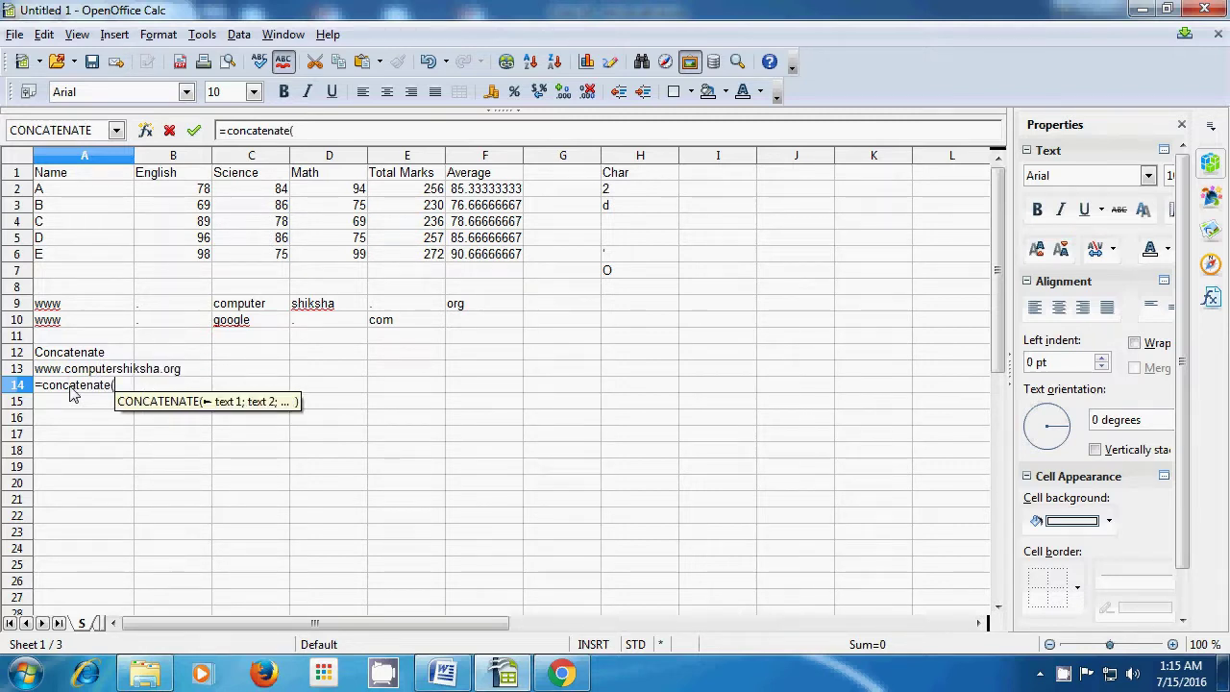
left_click(82, 325)
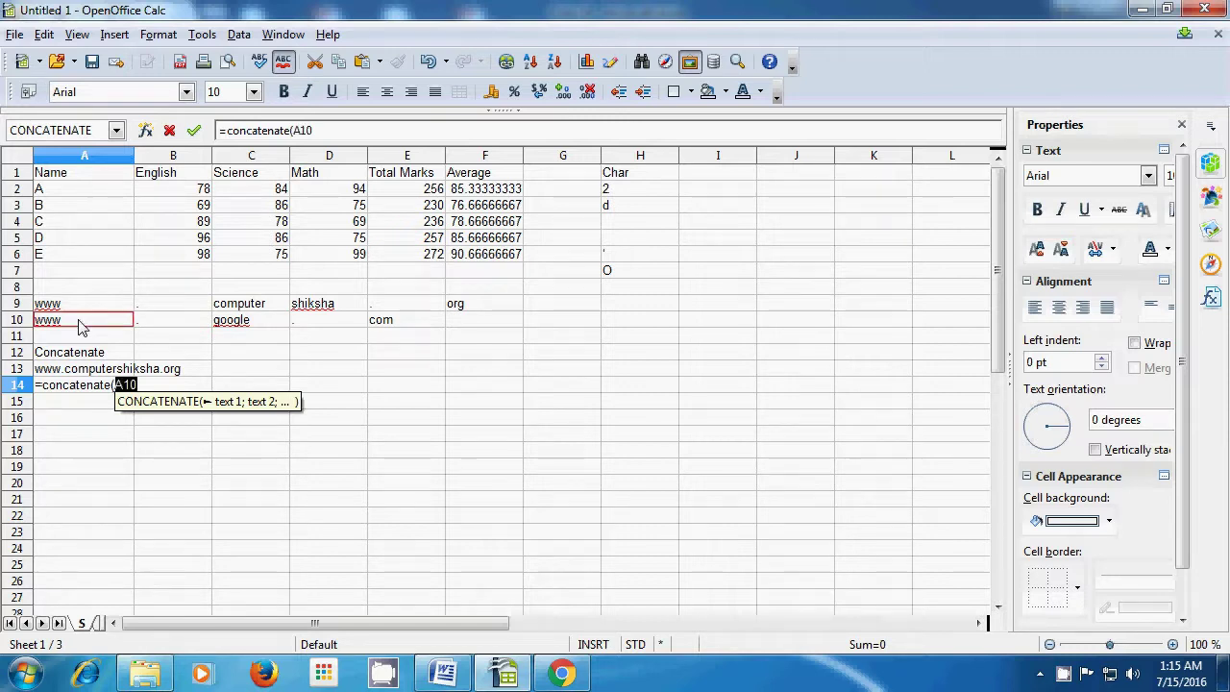
type(";")
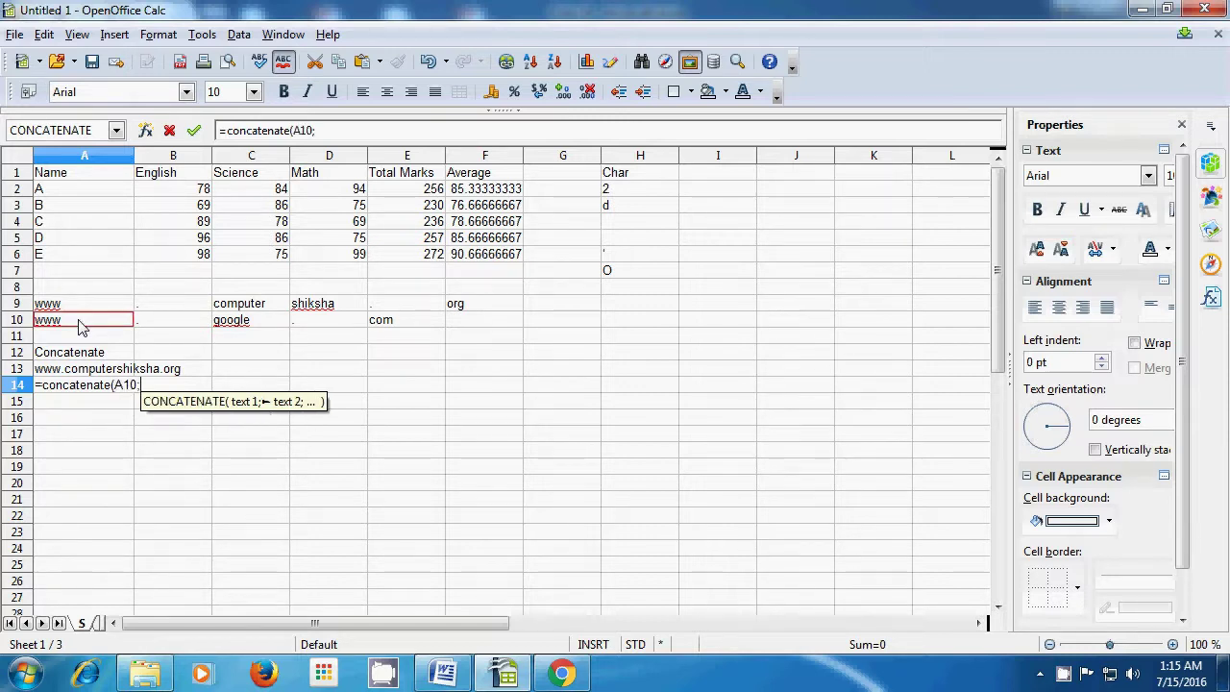
left_click(169, 324)
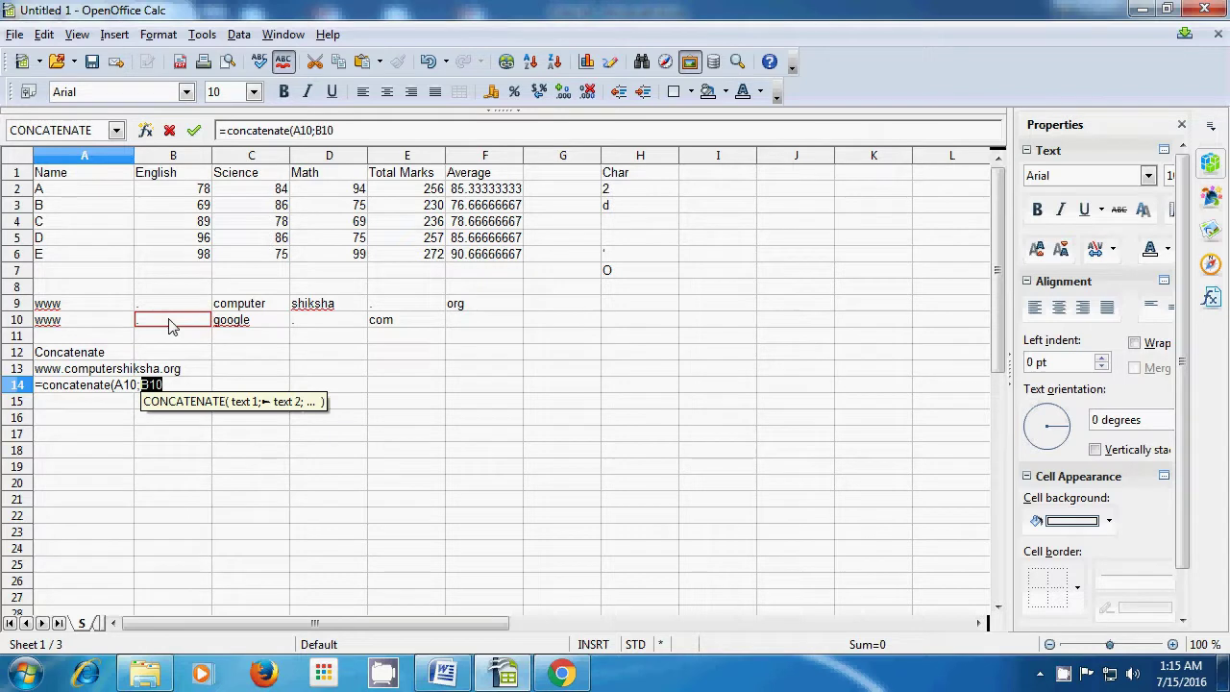
type(";")
left_click(242, 326)
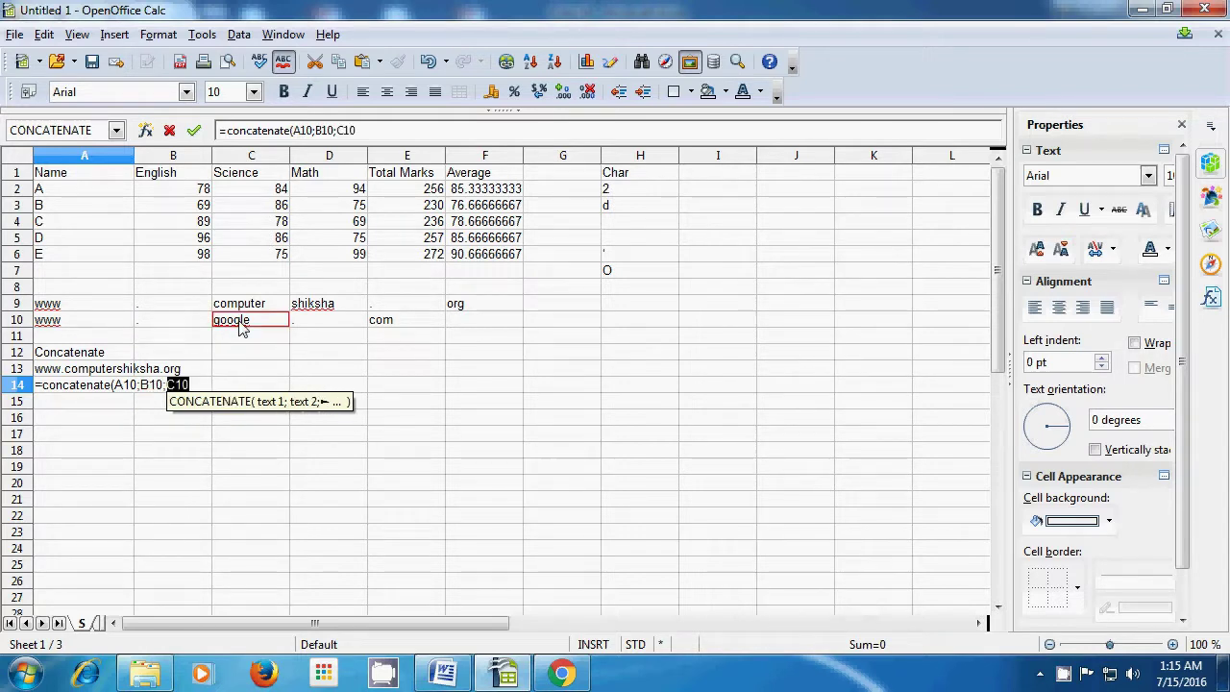
type(";")
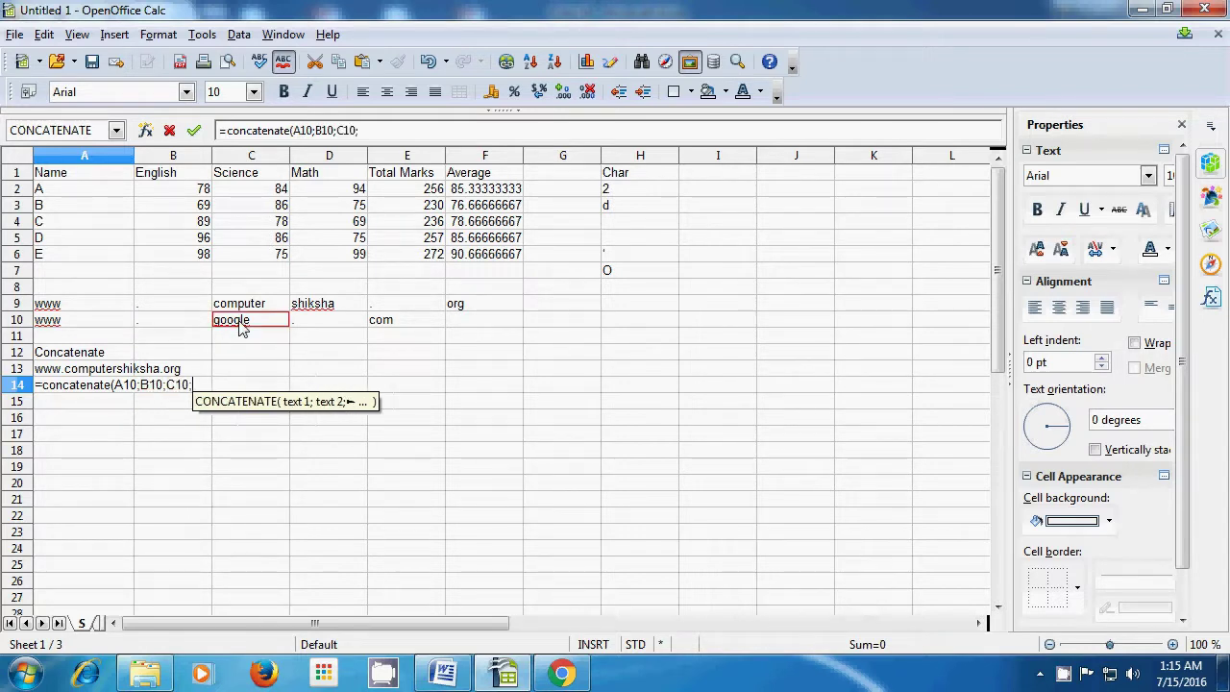
left_click(325, 325)
type(";")
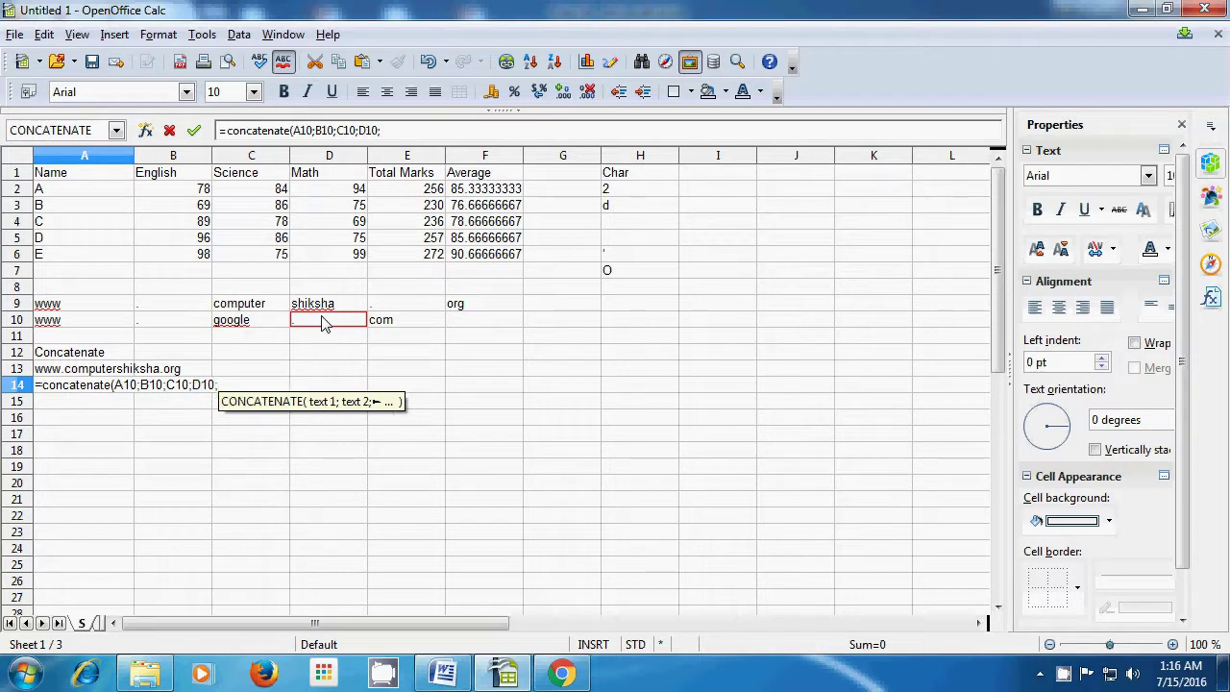
left_click(386, 326)
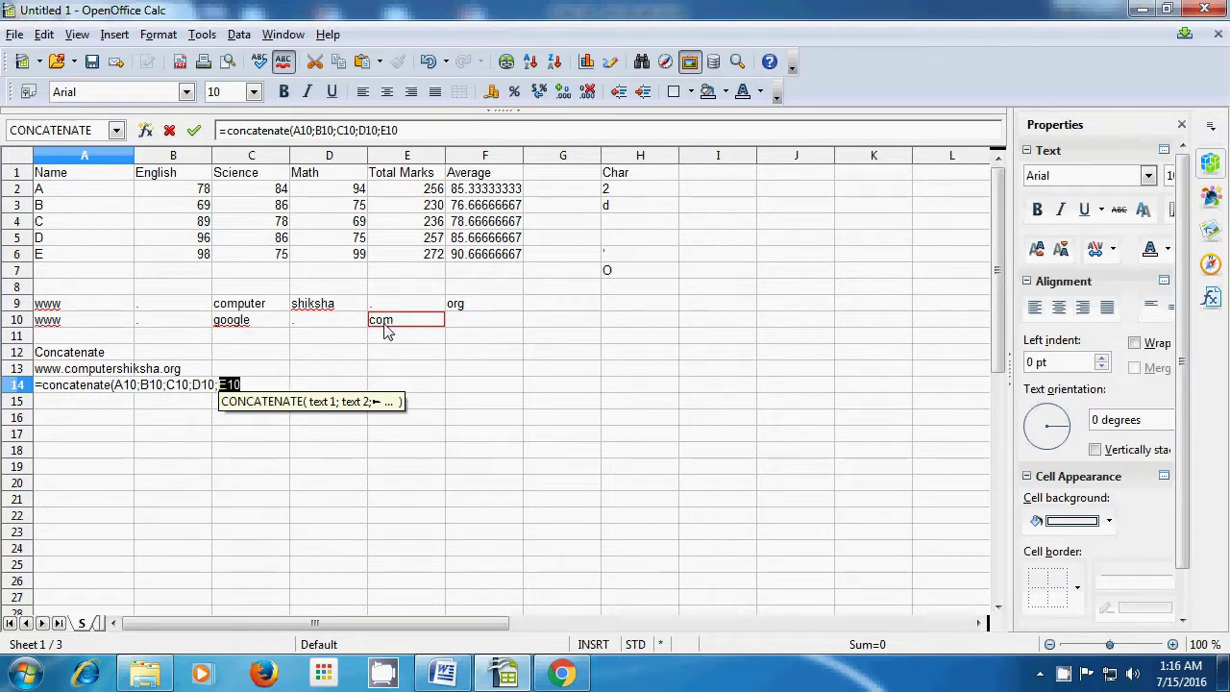
type(")")
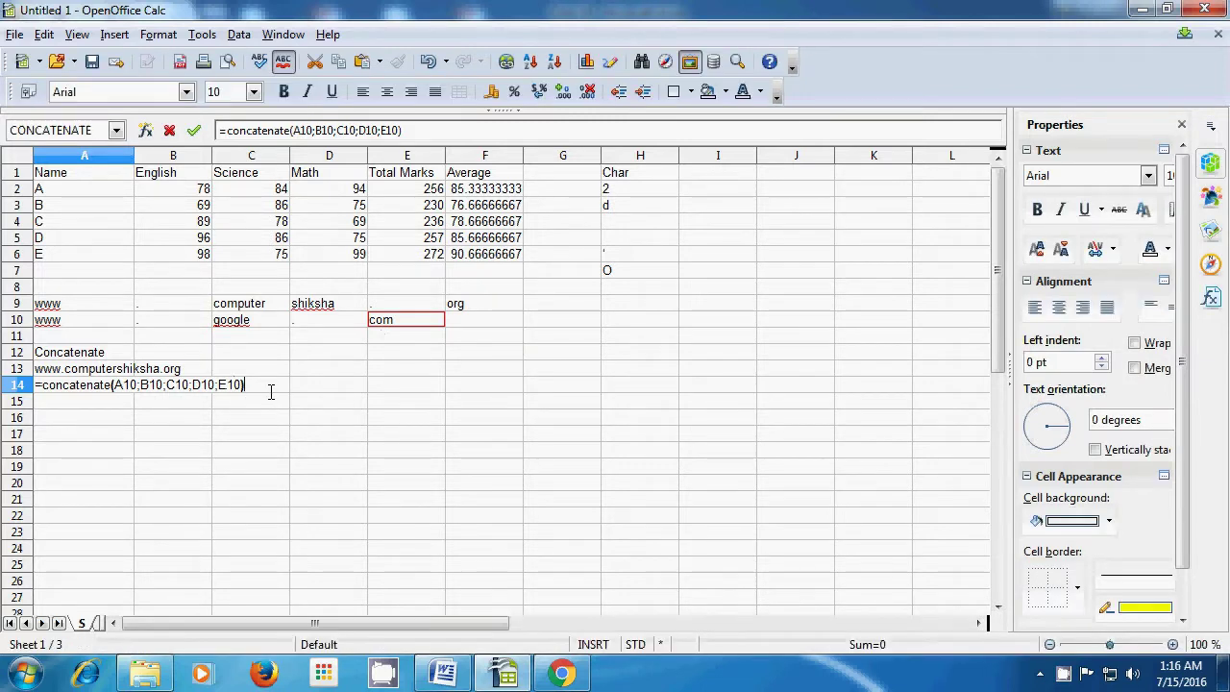
key("Return")
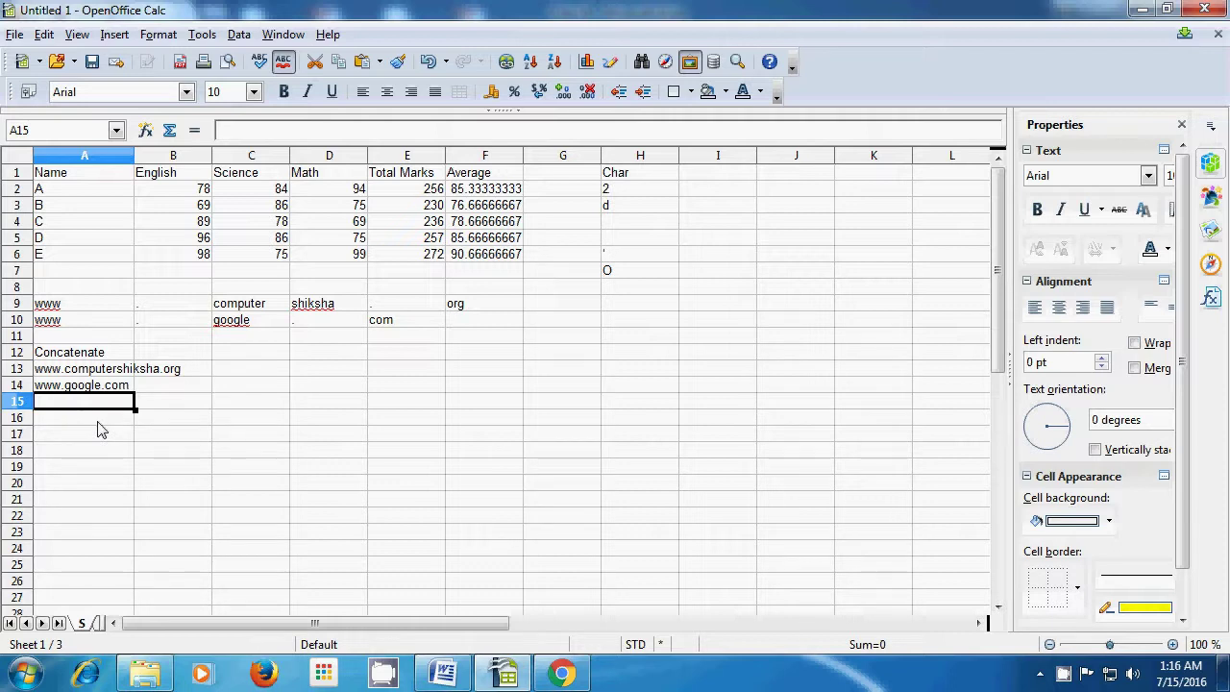
Enter the formula =concatenate(A2;B2) in cell A15 to join the first name with its English mark.
type("=")
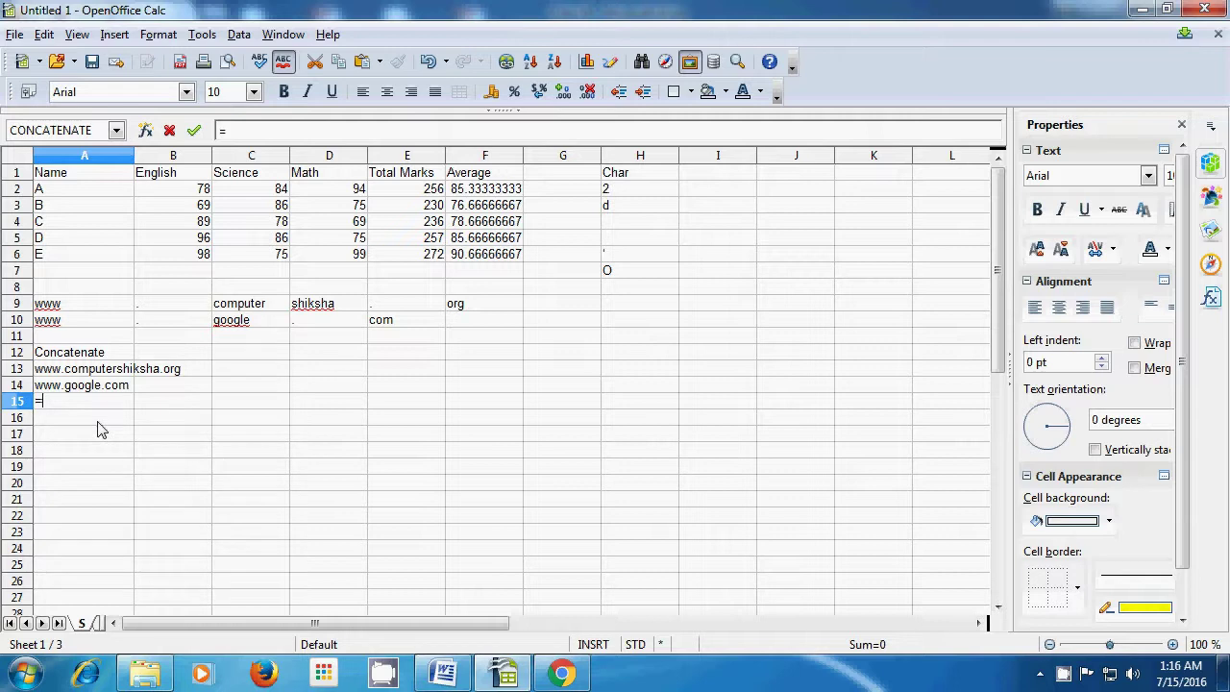
type("concate")
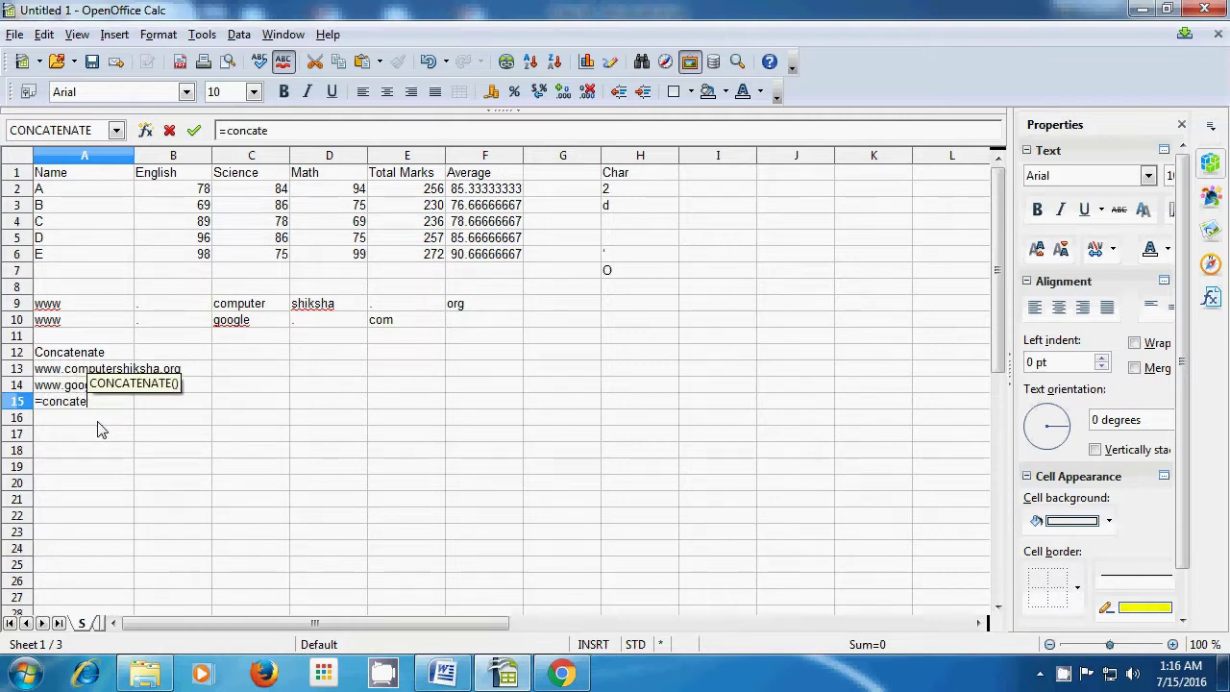
type("na")
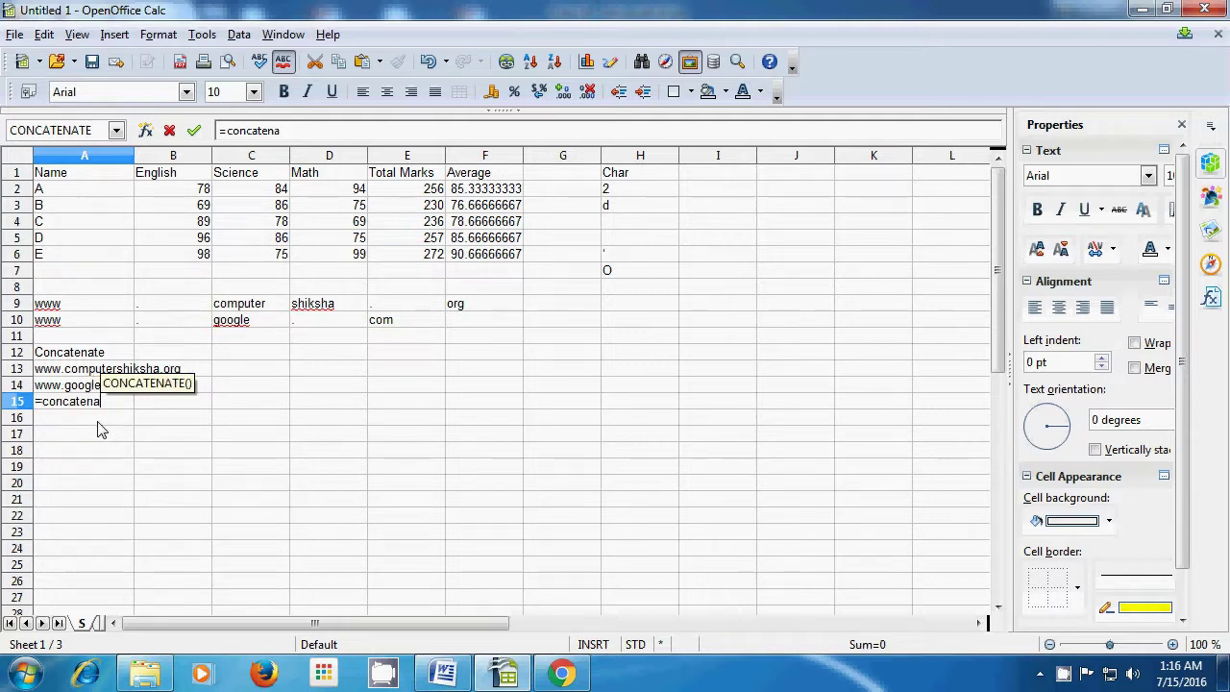
type("te(")
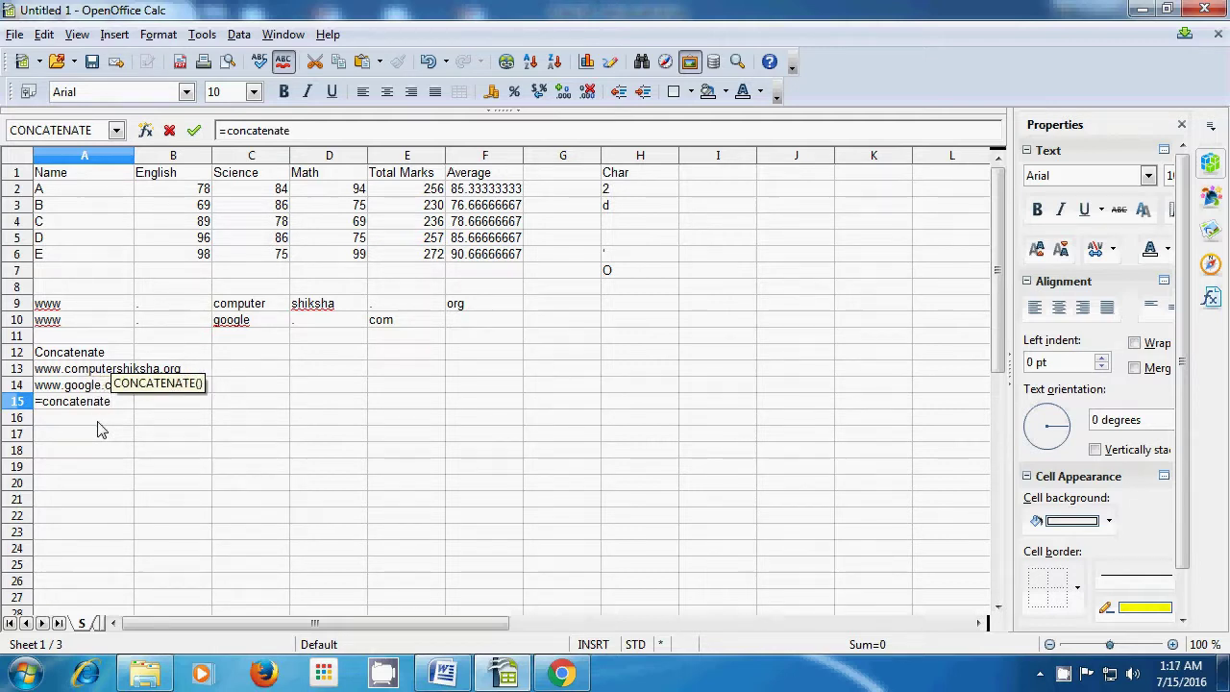
left_click(106, 197)
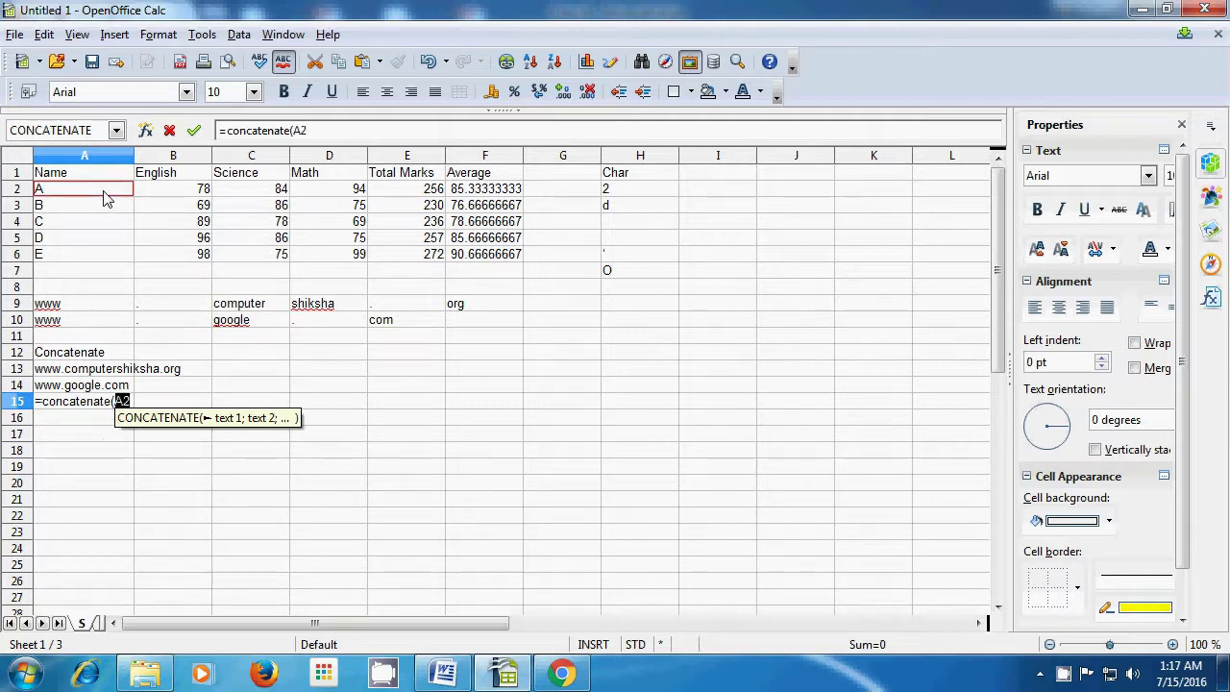
type(";")
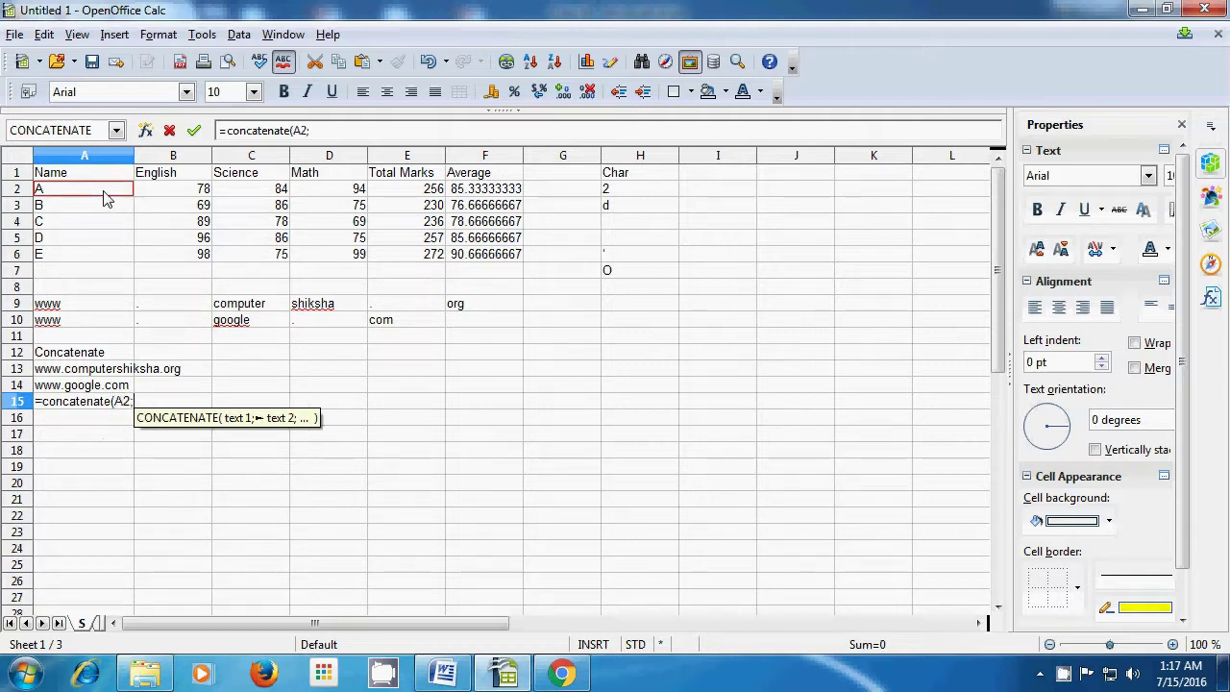
left_click(169, 198)
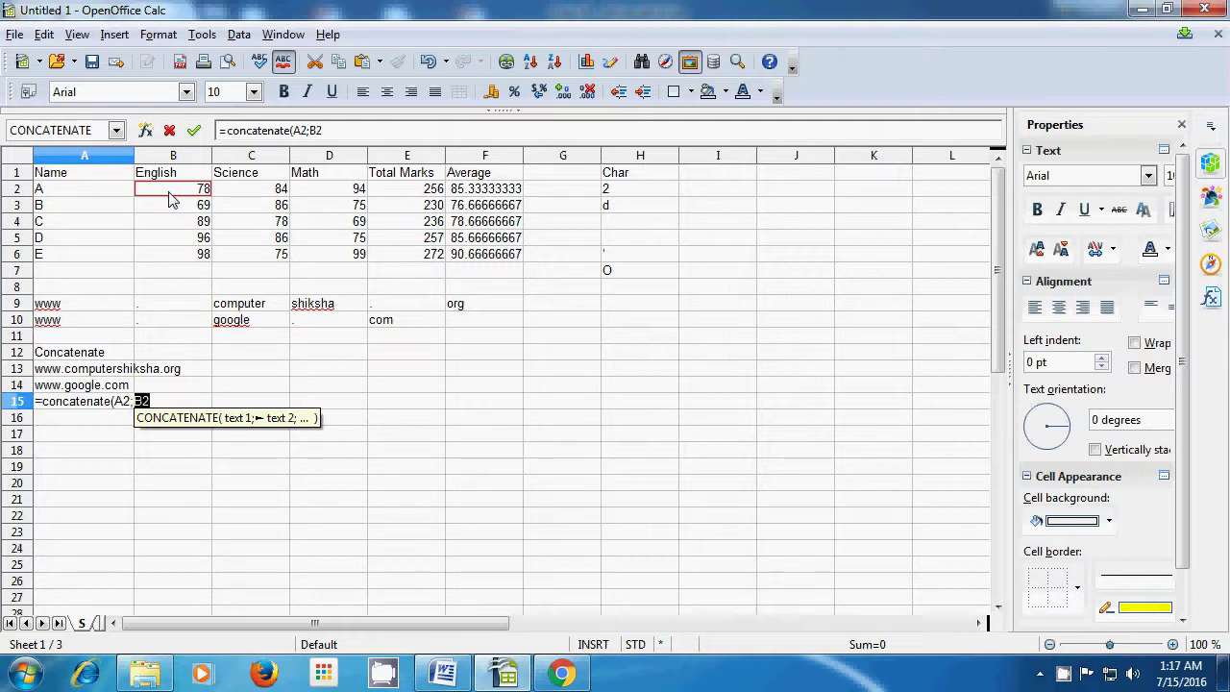
type(")")
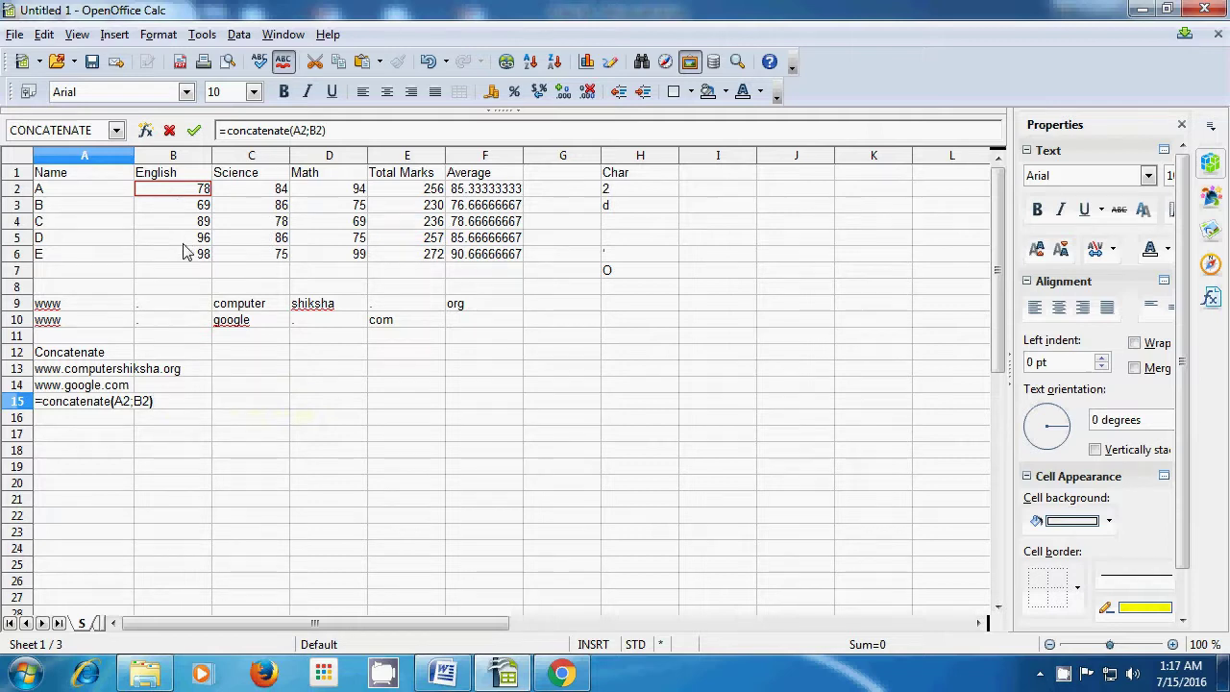
key("Return")
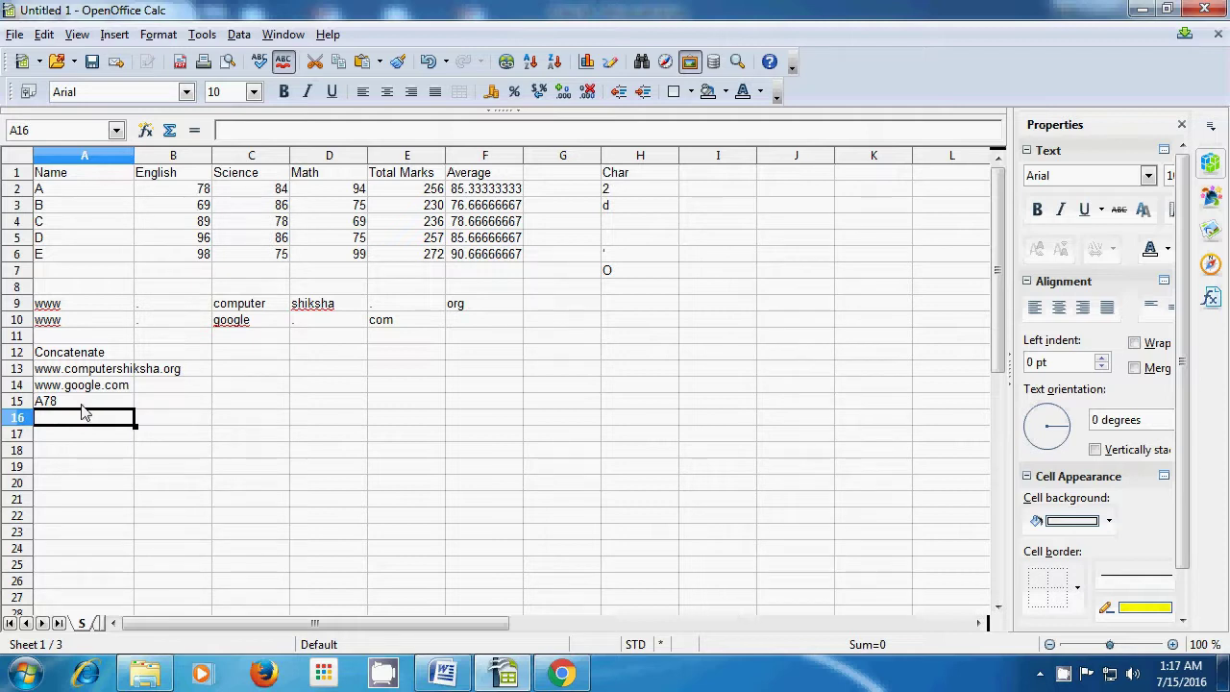
Enter the heading Exact in cell C12.
left_click(264, 421)
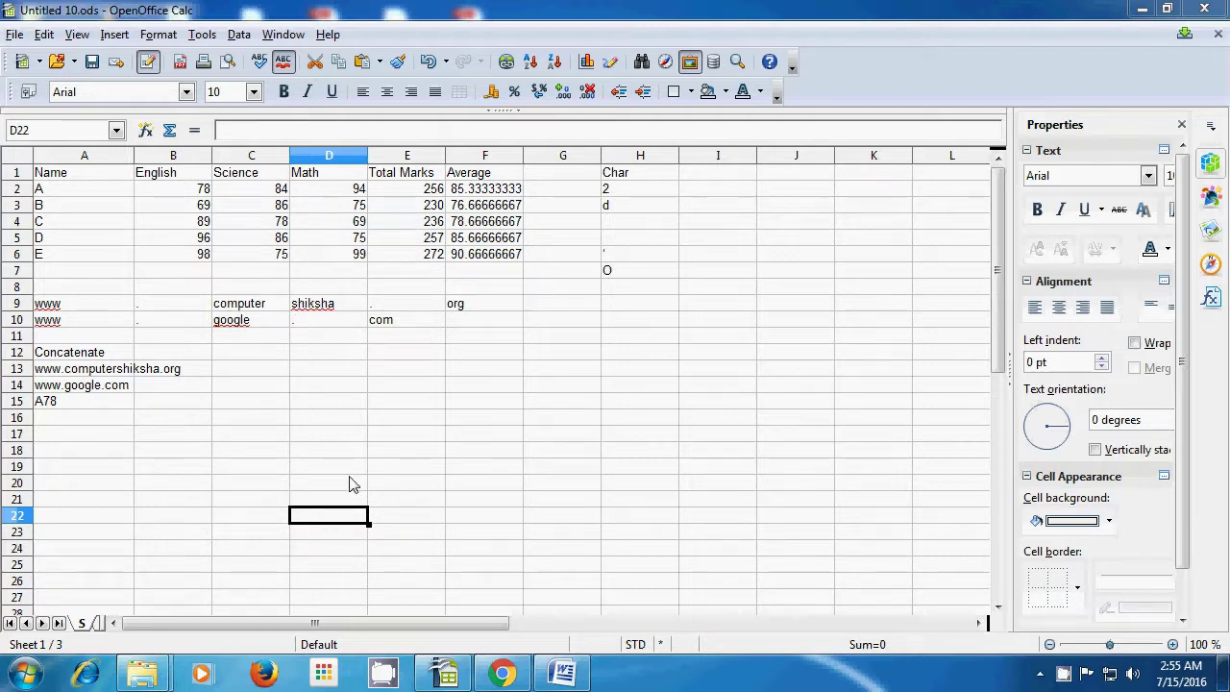
left_click(262, 355)
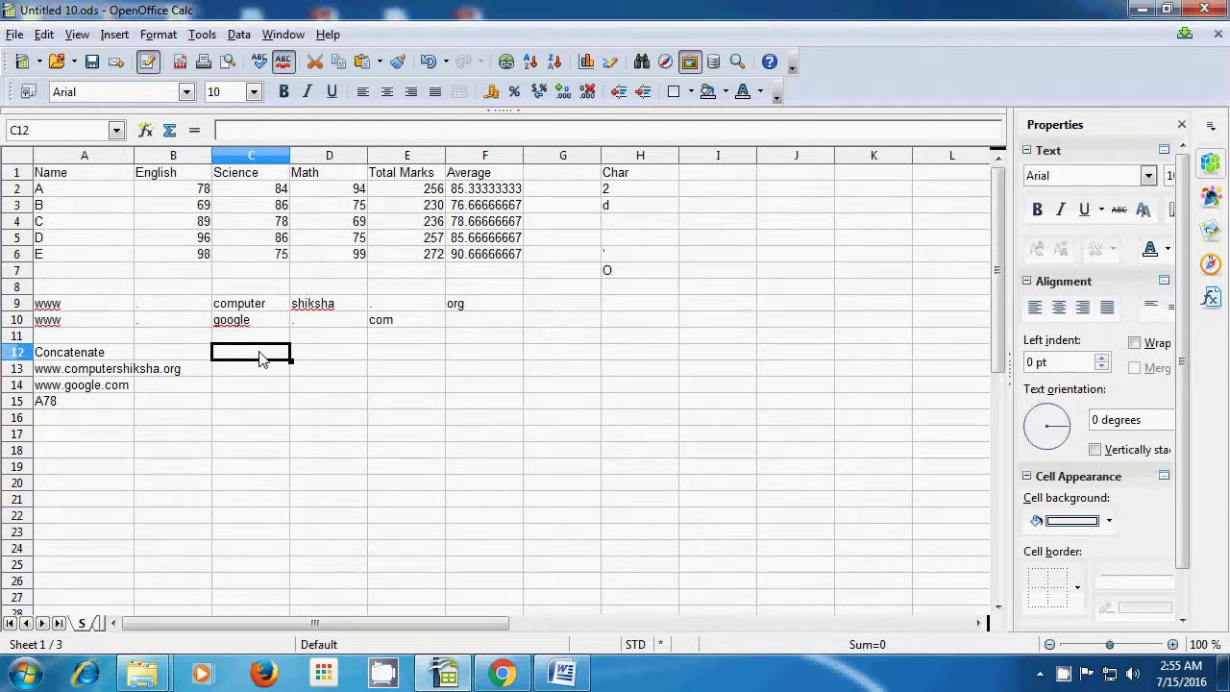
type("Exact")
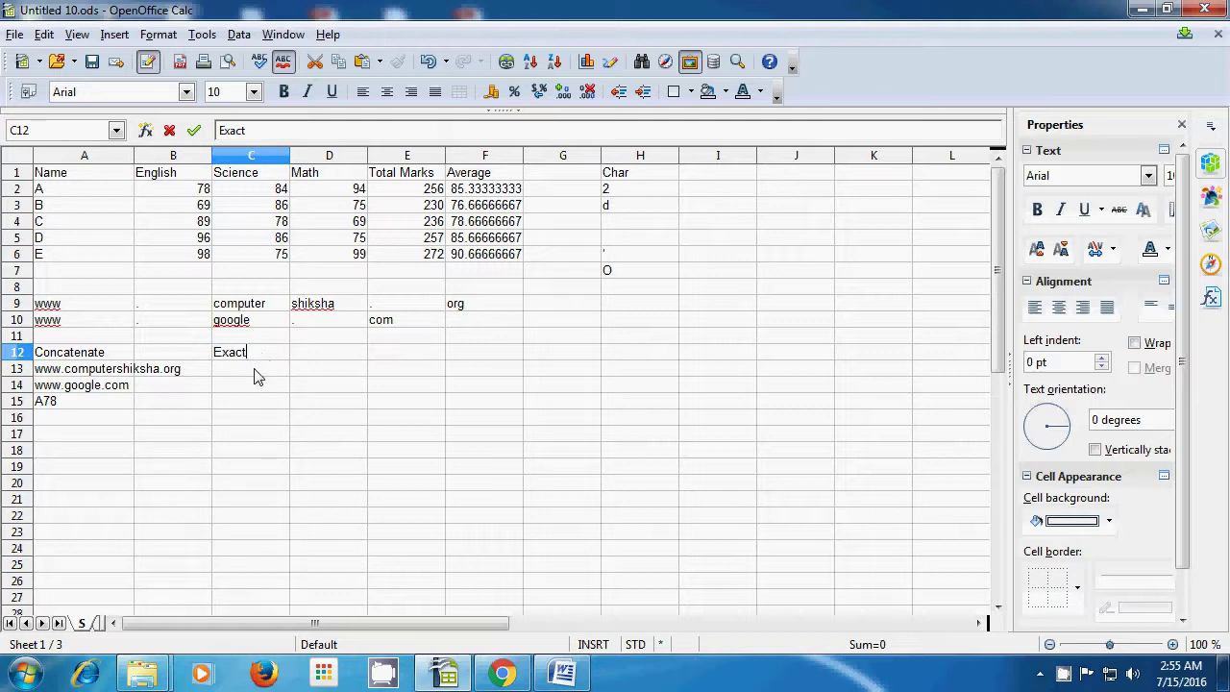
Enter the formula =exact(A2;A3) in cell C13 under the Exact heading to compare the first two names.
left_click(256, 371)
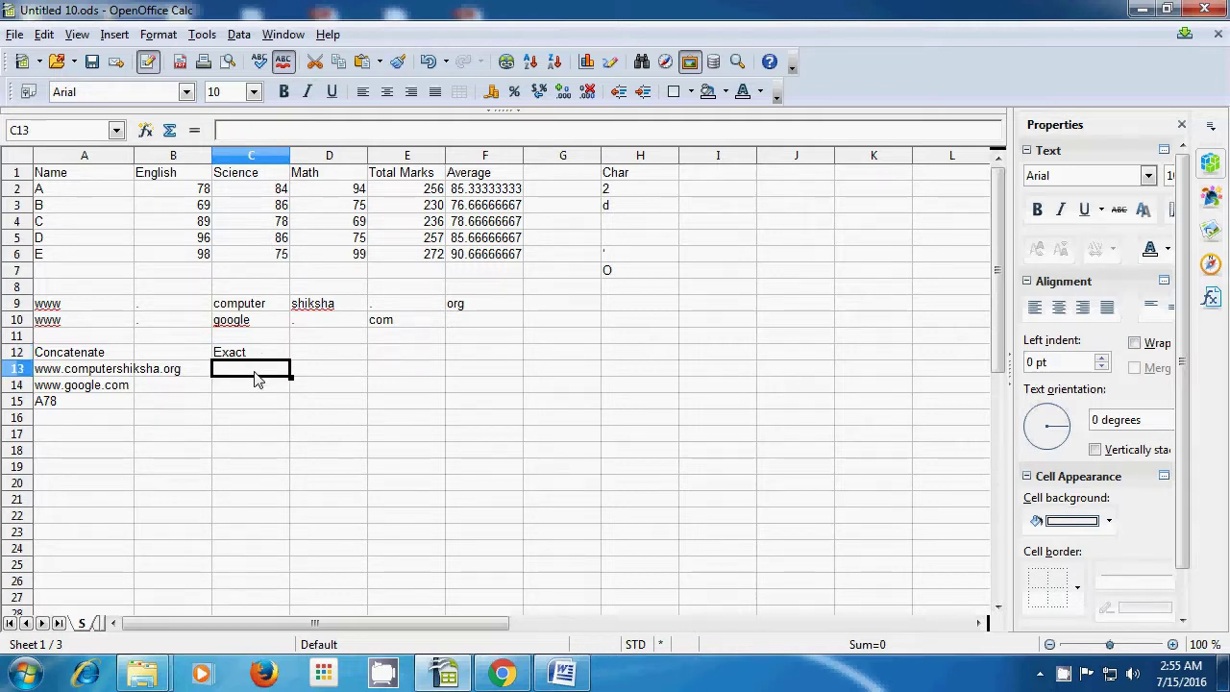
type("=e")
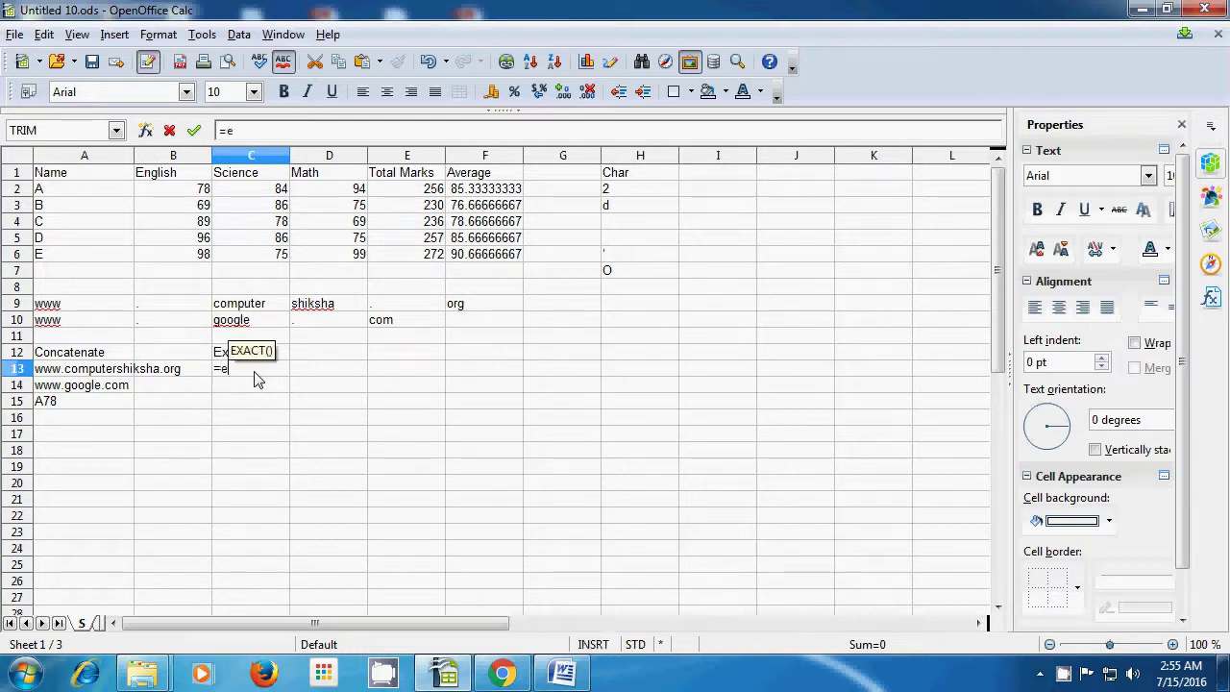
type("xact")
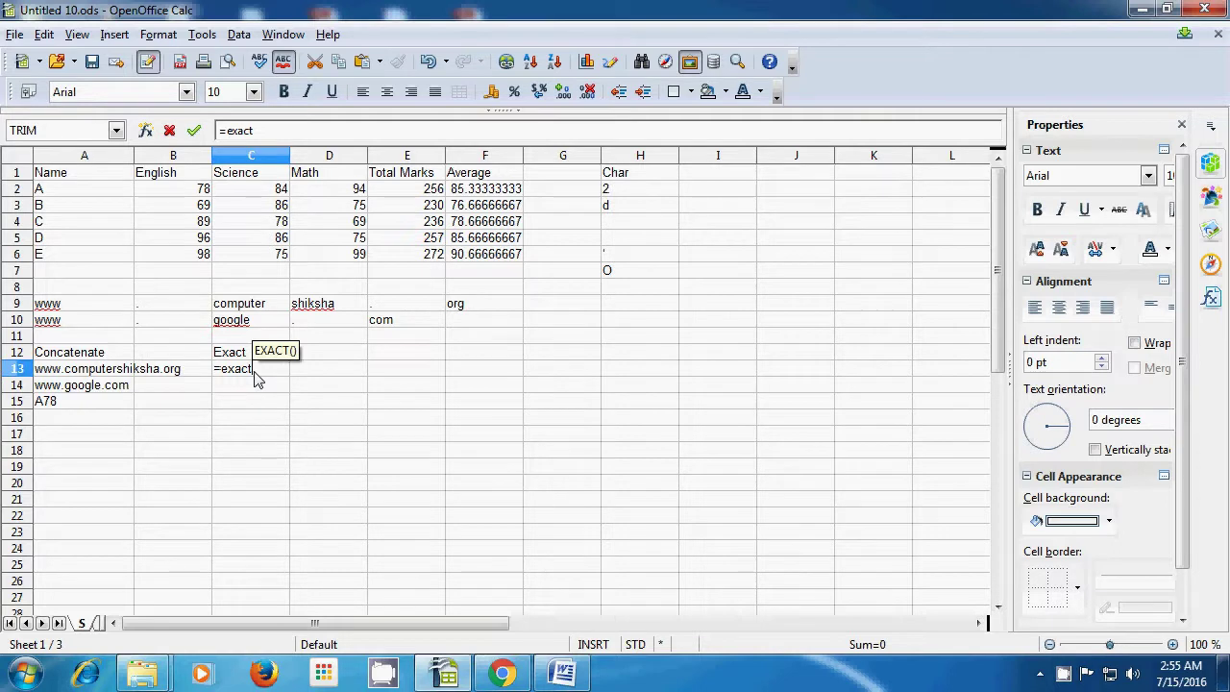
type("(")
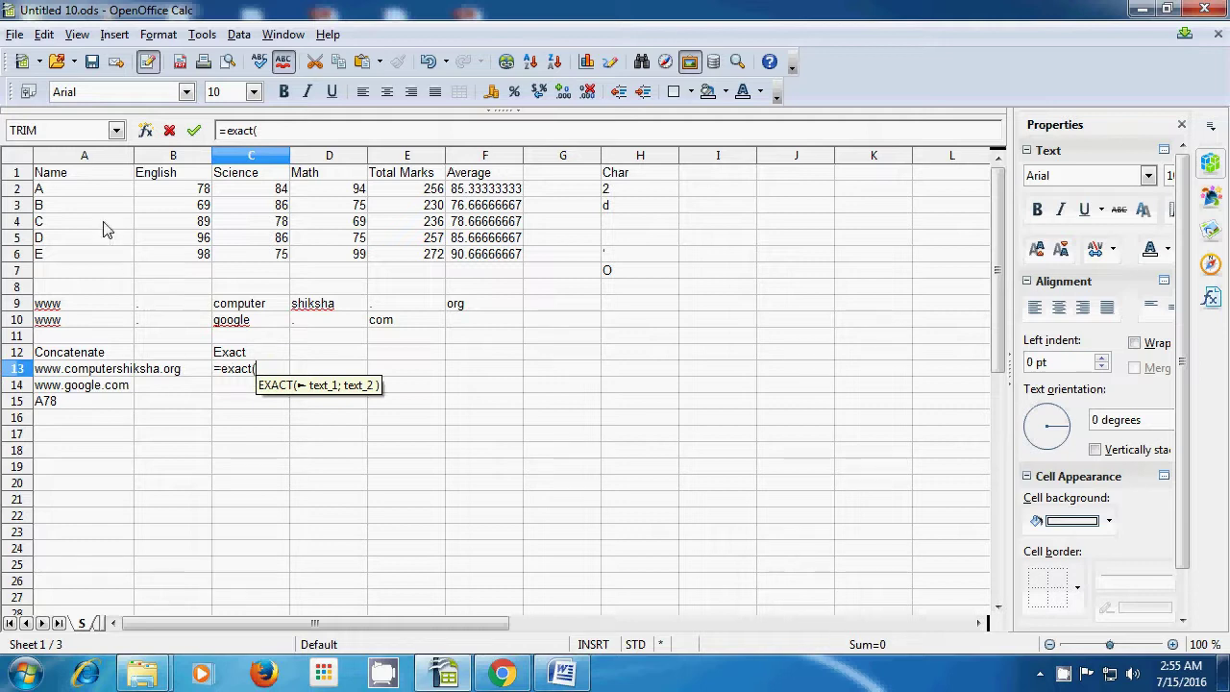
left_click(88, 195)
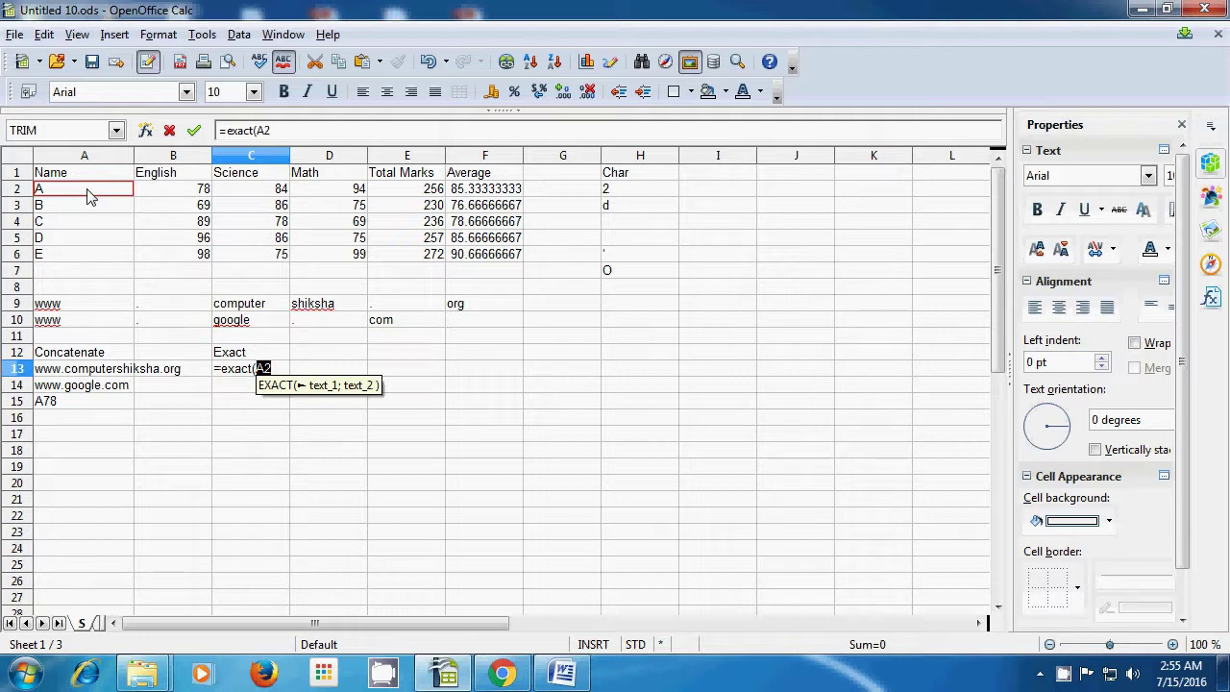
type(";")
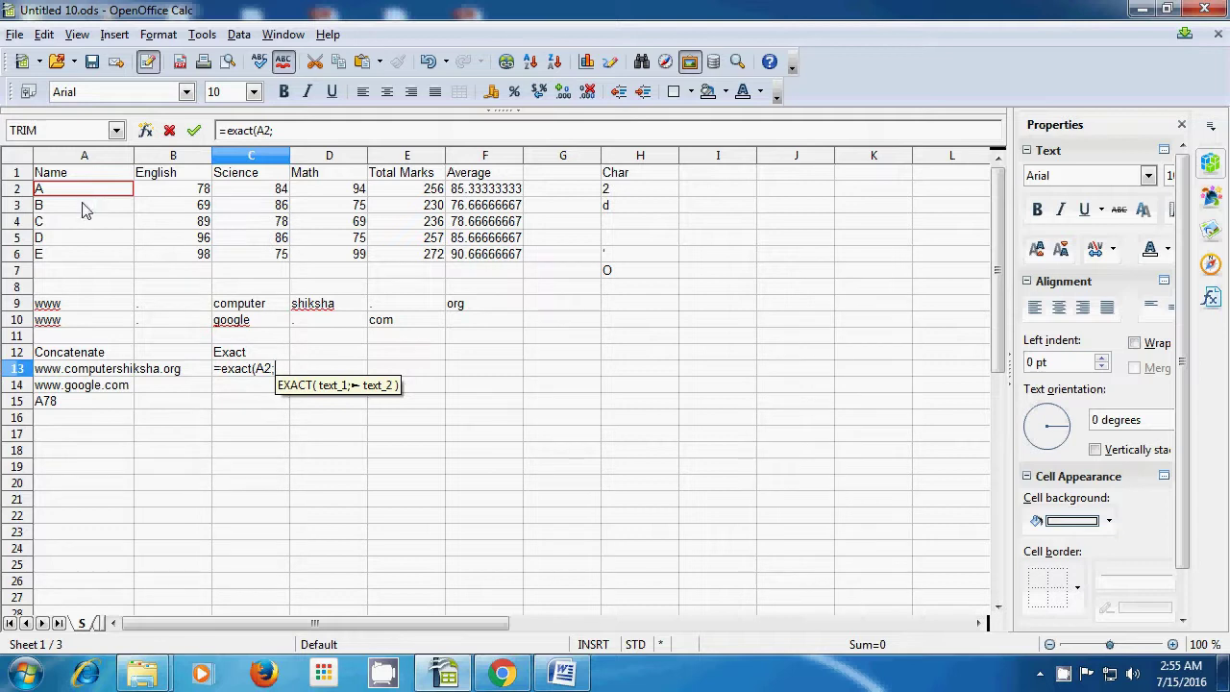
left_click(82, 211)
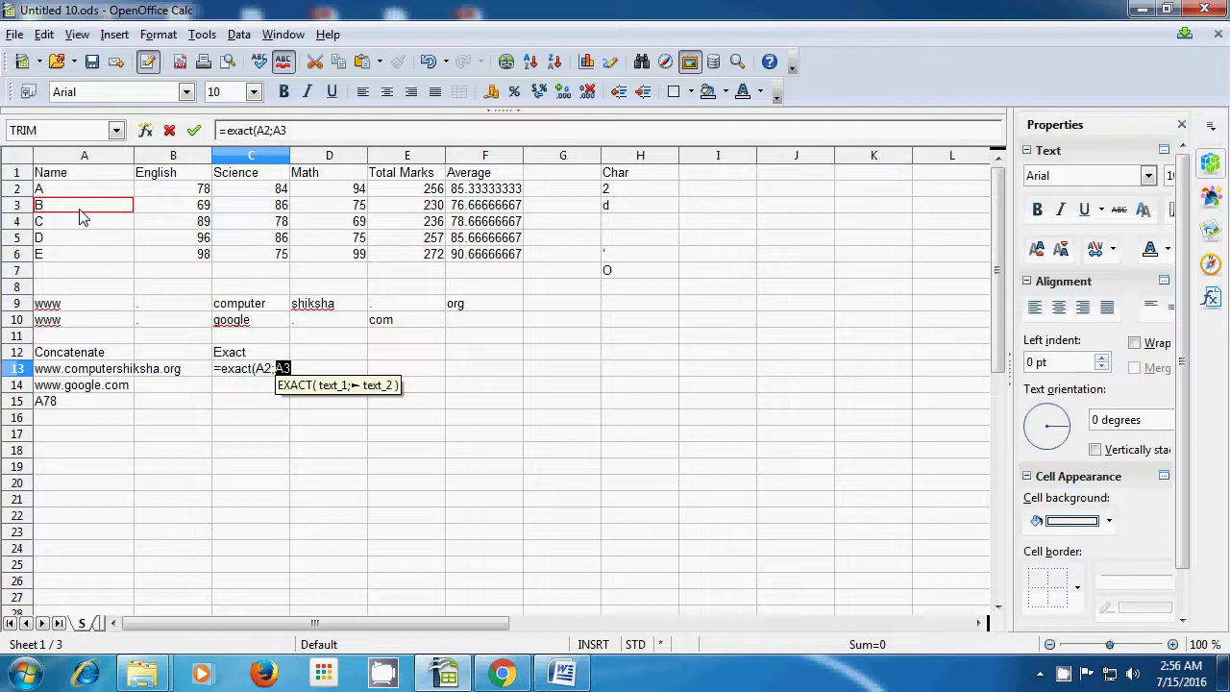
type(")")
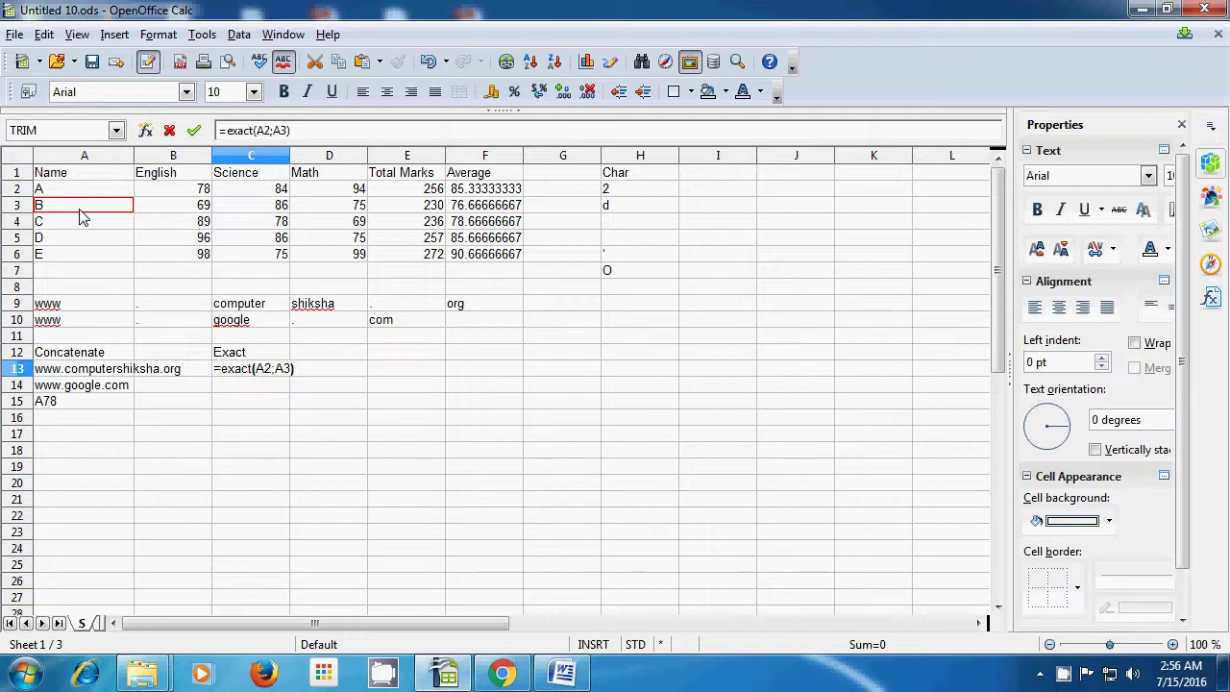
key("Return")
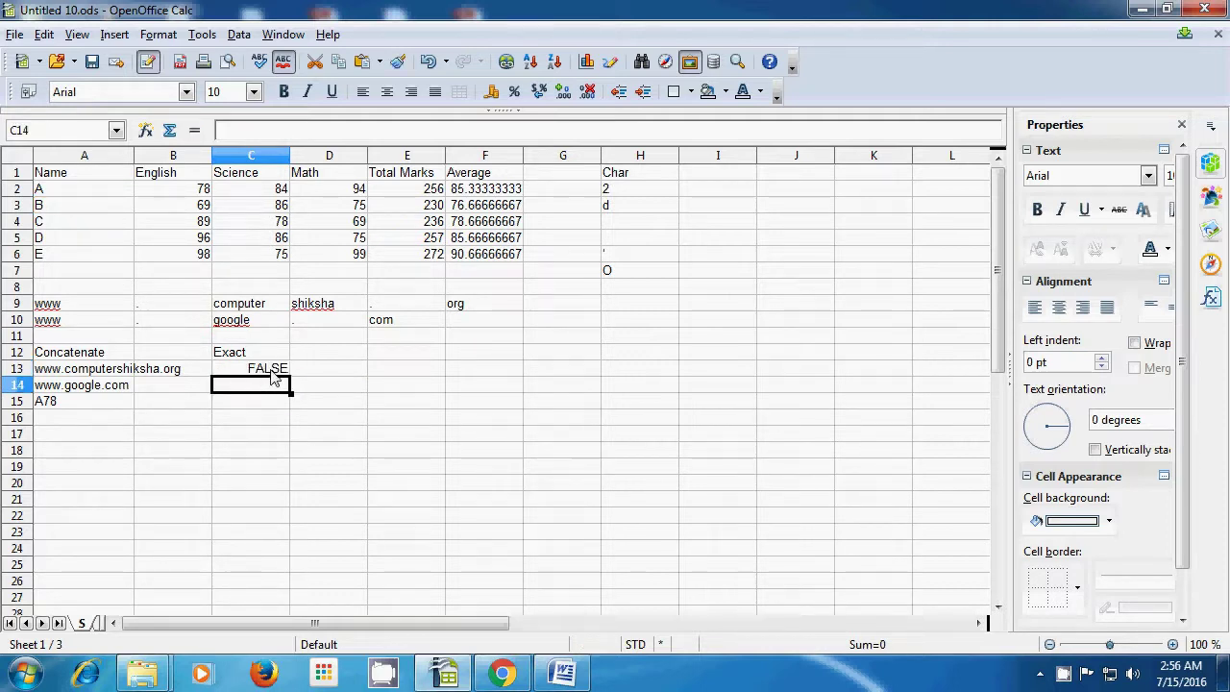
left_click(75, 193)
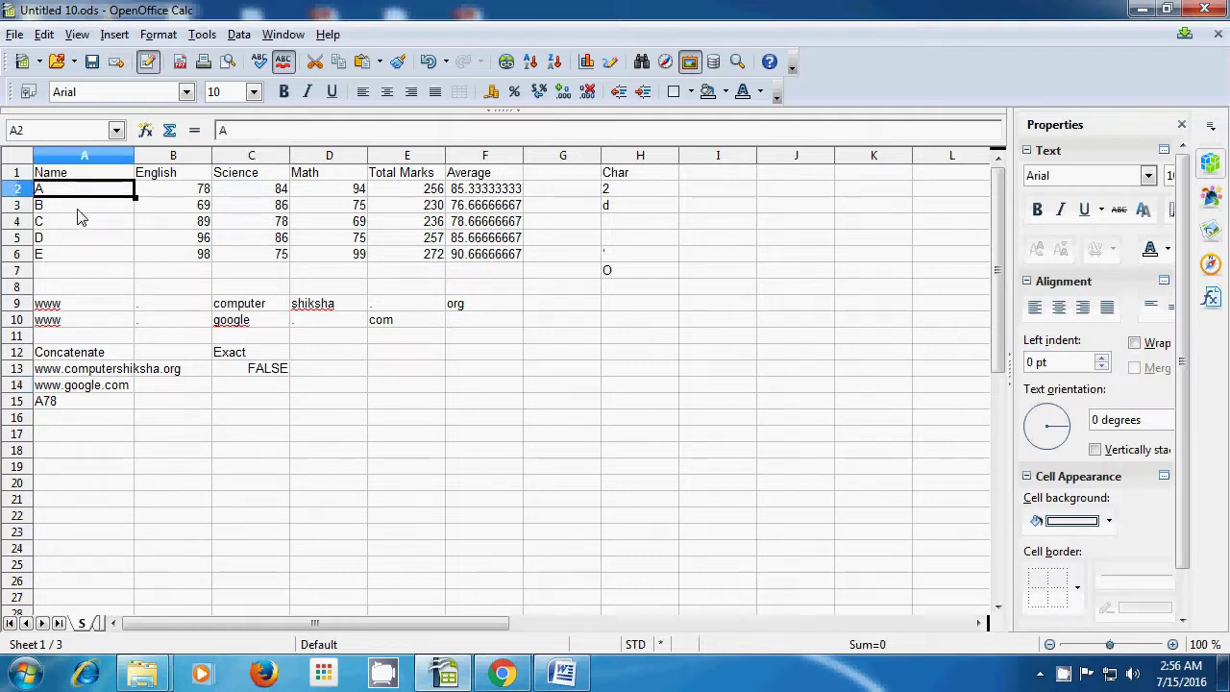
Enter the letter a in both cells I1 and J1 as matching text to compare.
left_click(80, 211)
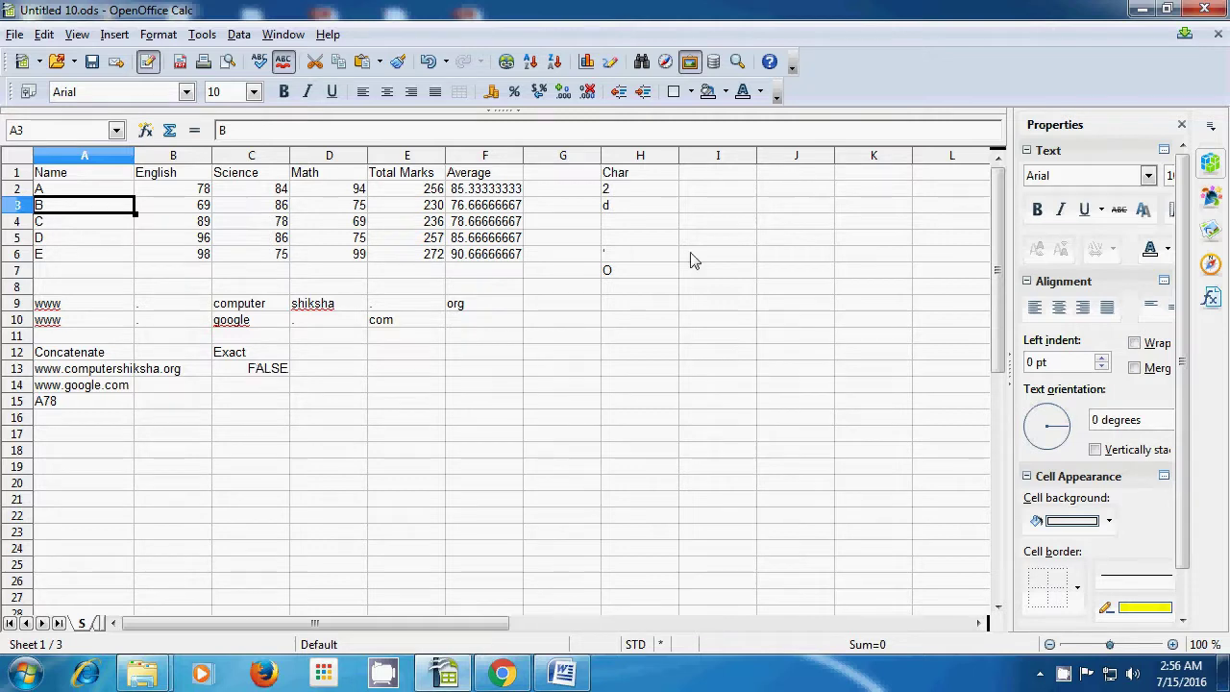
left_click(717, 178)
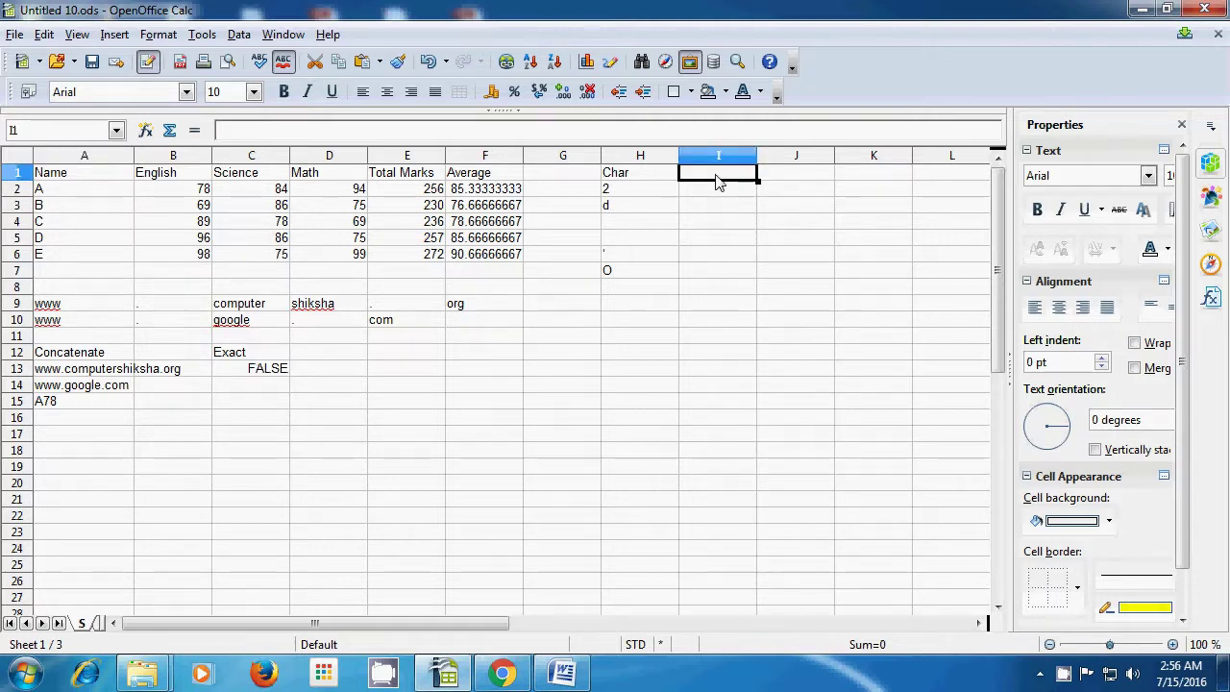
type("a")
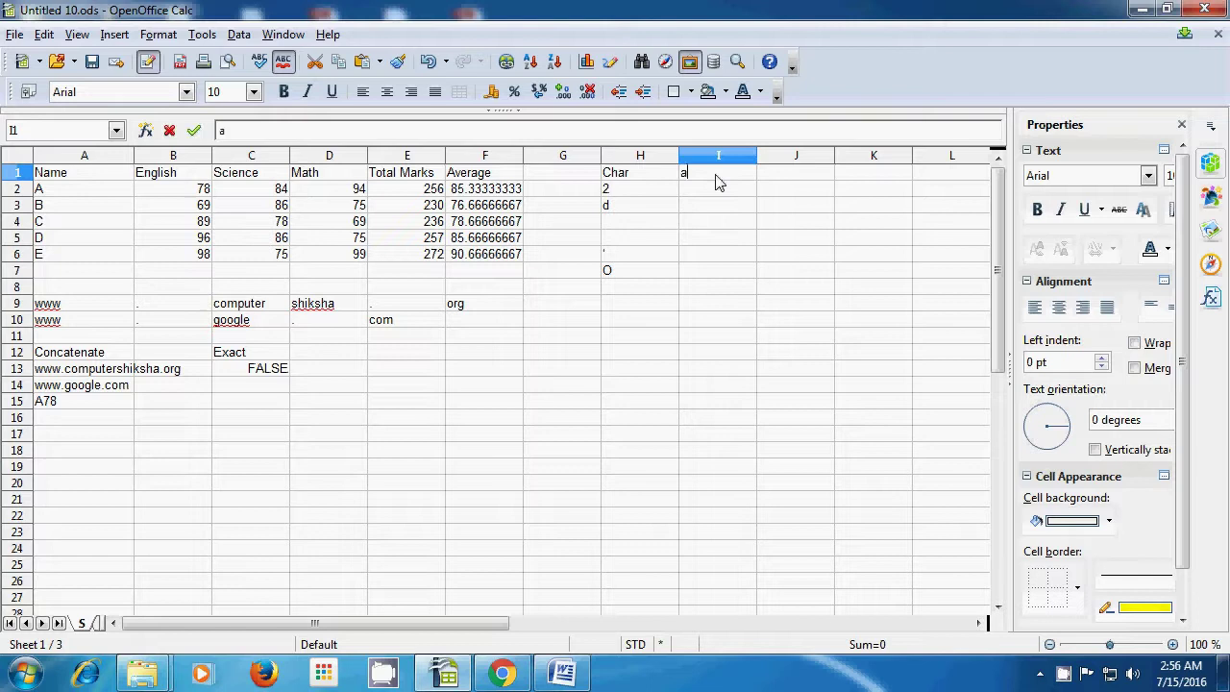
left_click(785, 181)
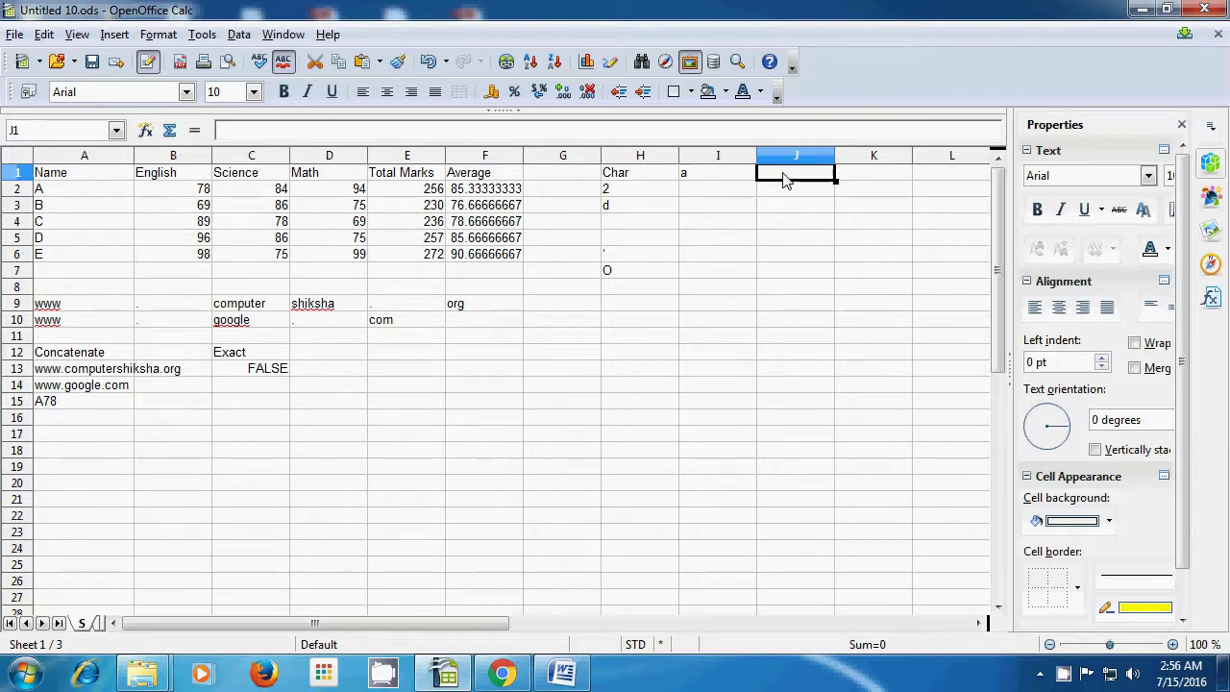
type("a")
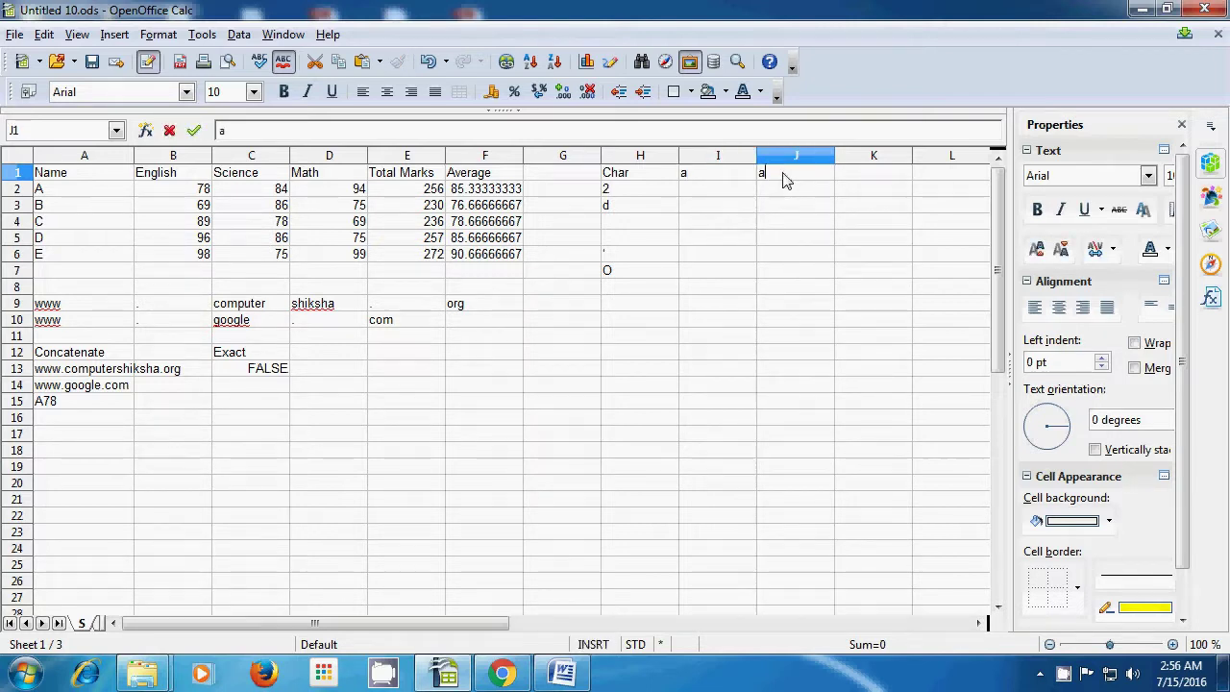
Enter the formula =exact(I1;J1) in cell C14 to compare the two letters, and check both source cells.
left_click(269, 389)
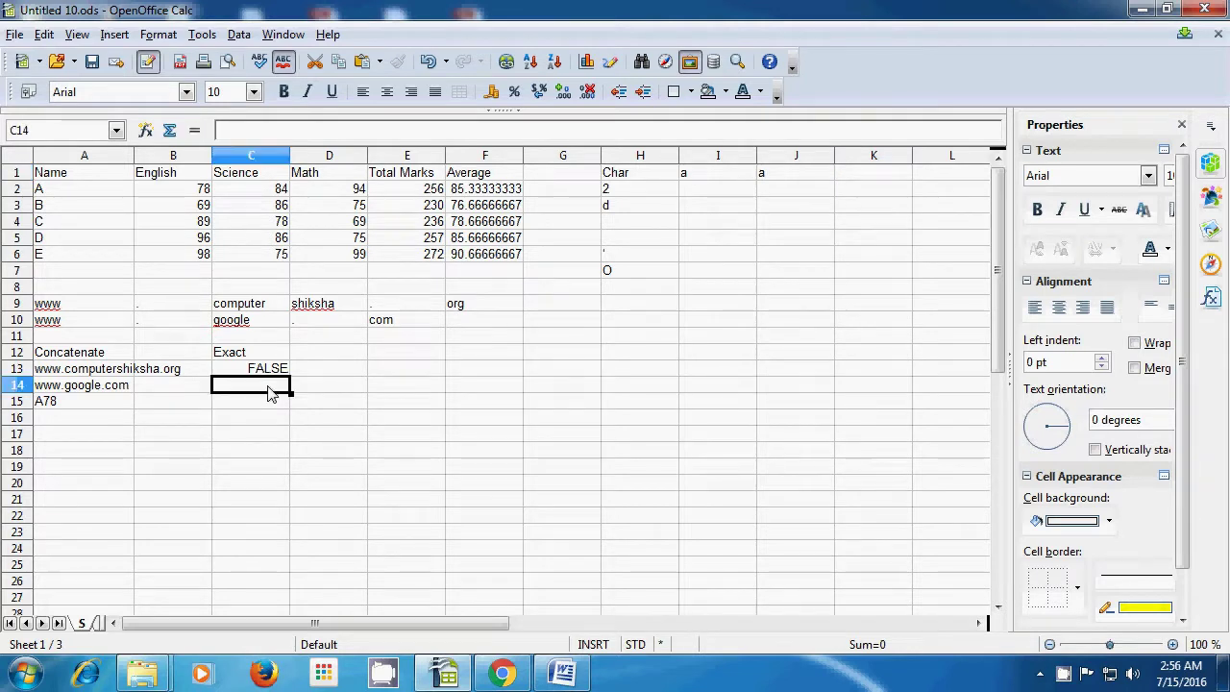
type("=exact(")
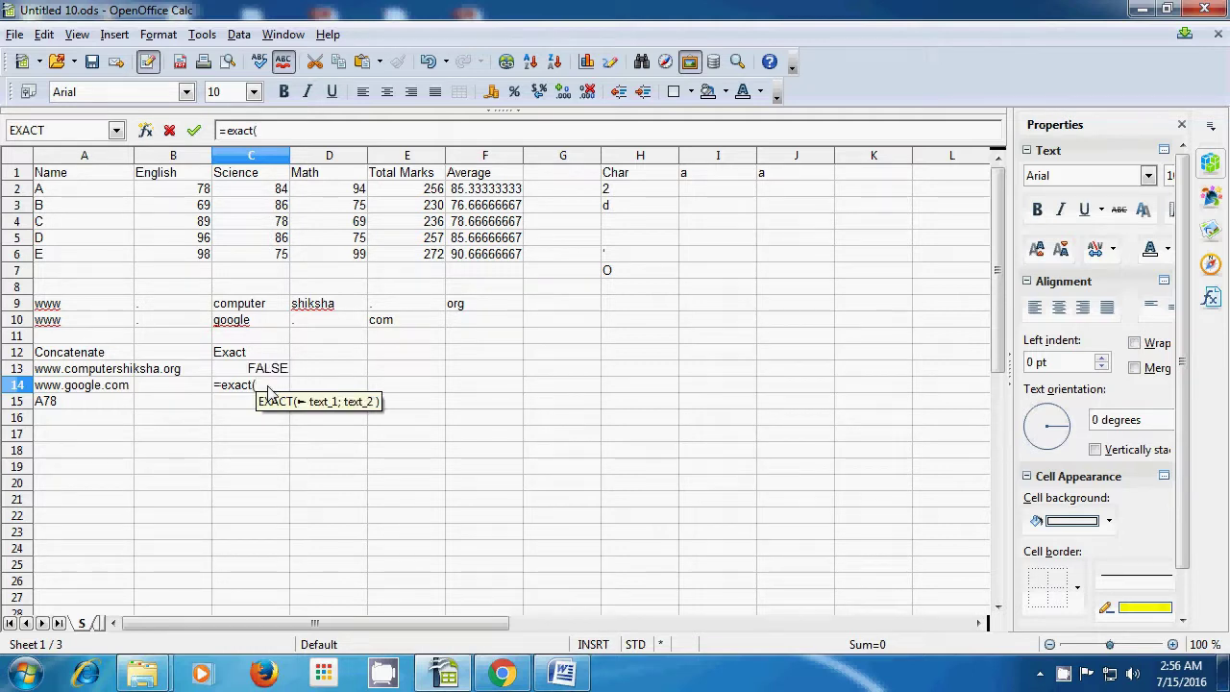
left_click(695, 186)
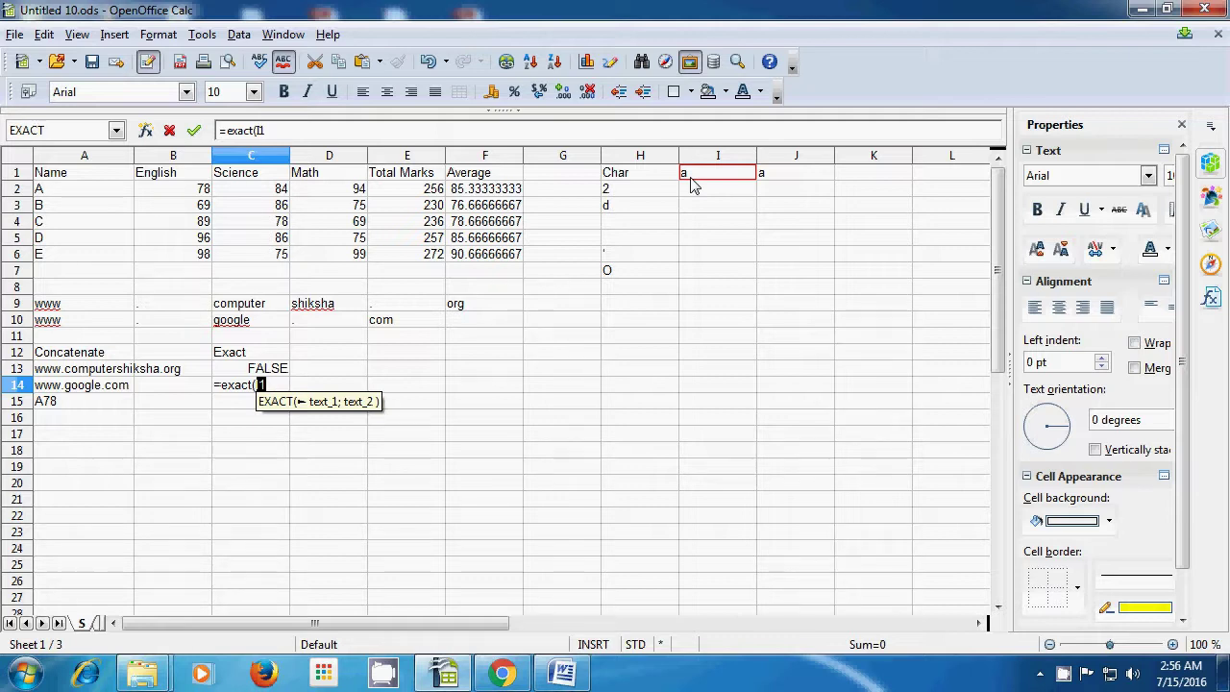
type(";")
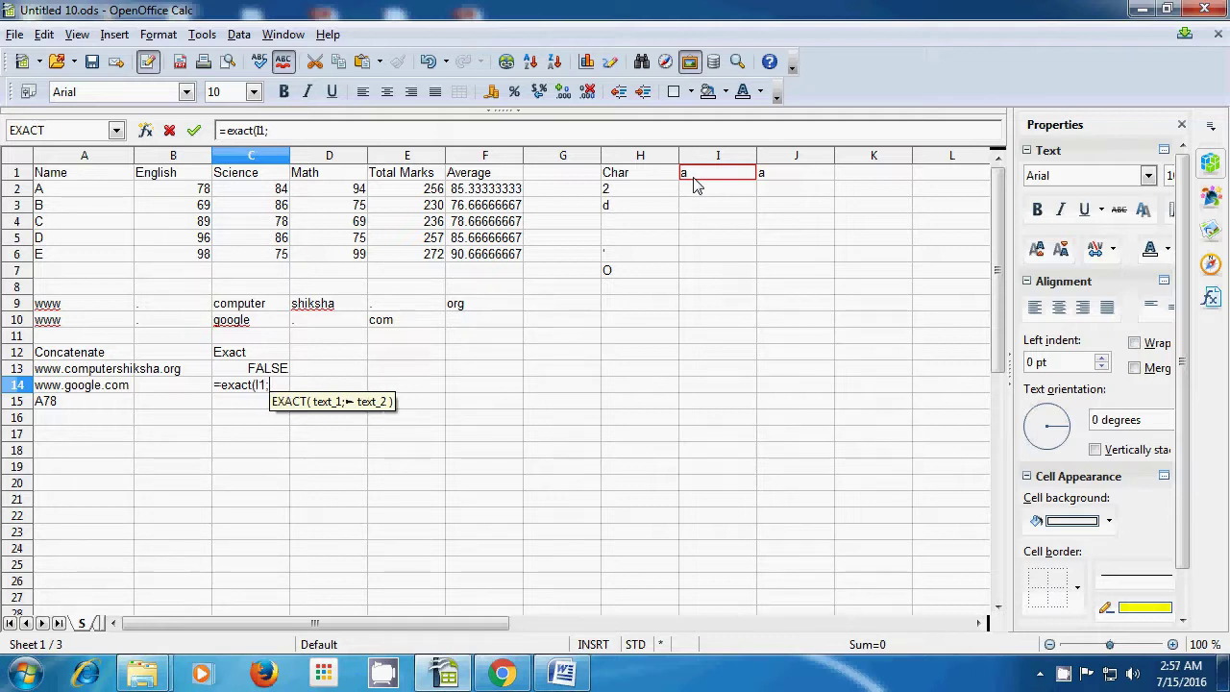
left_click(776, 178)
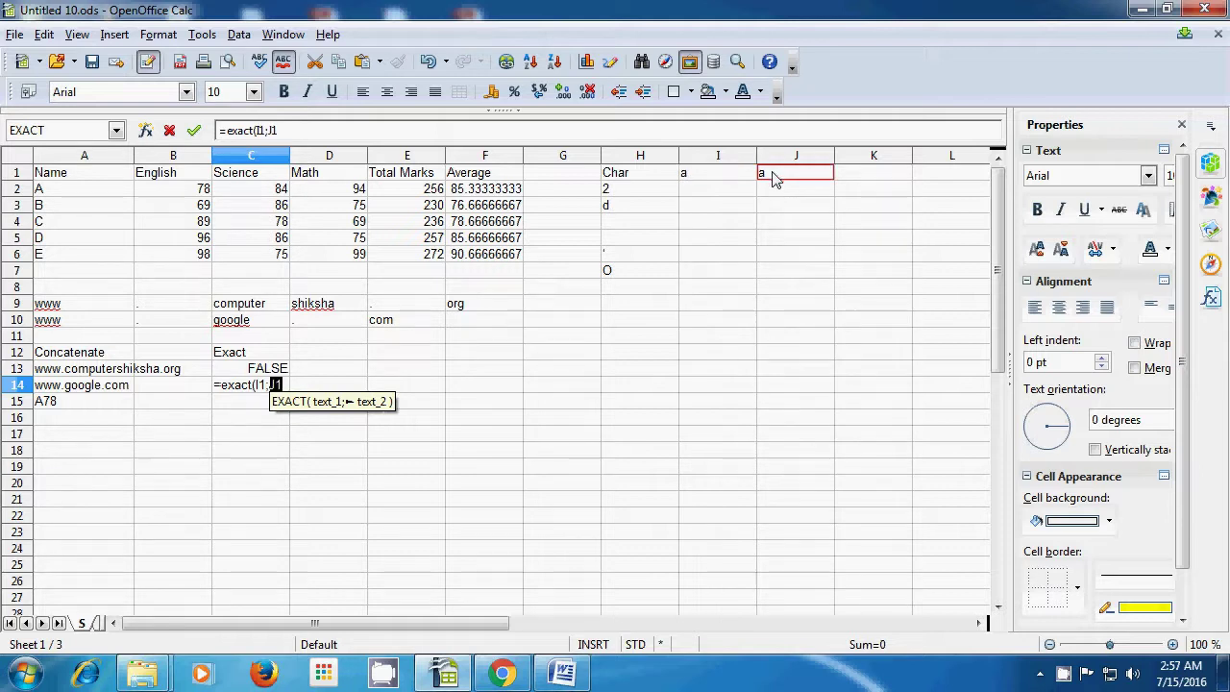
type(")")
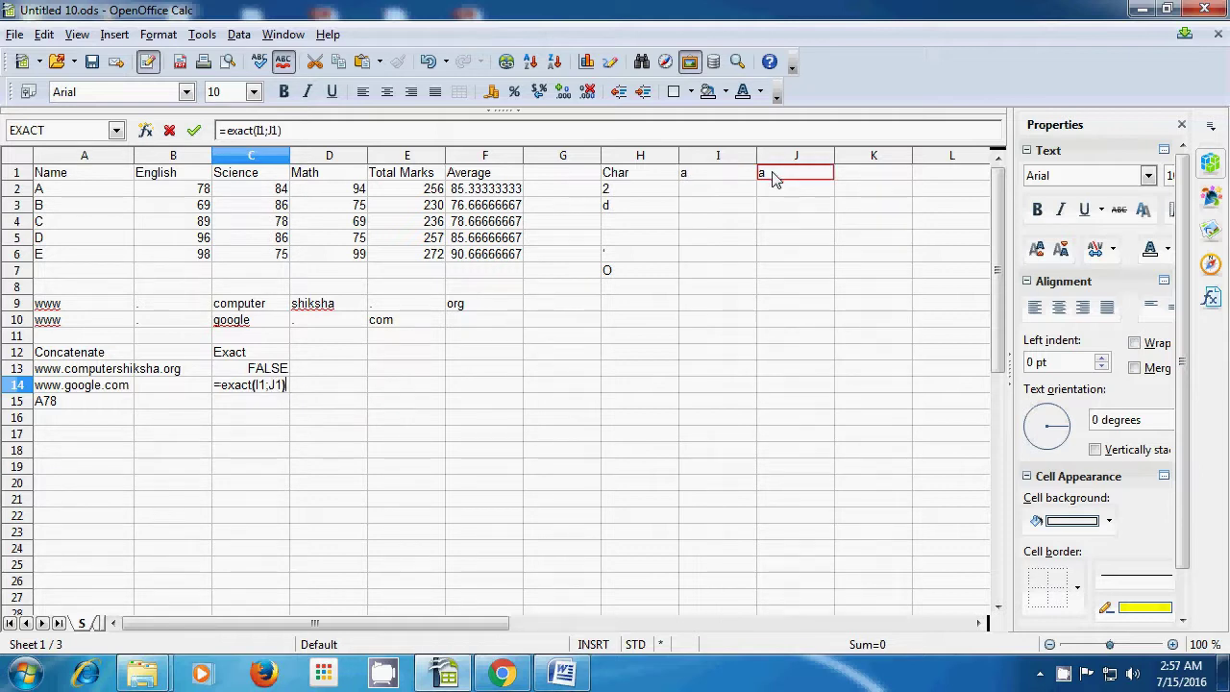
key("Return")
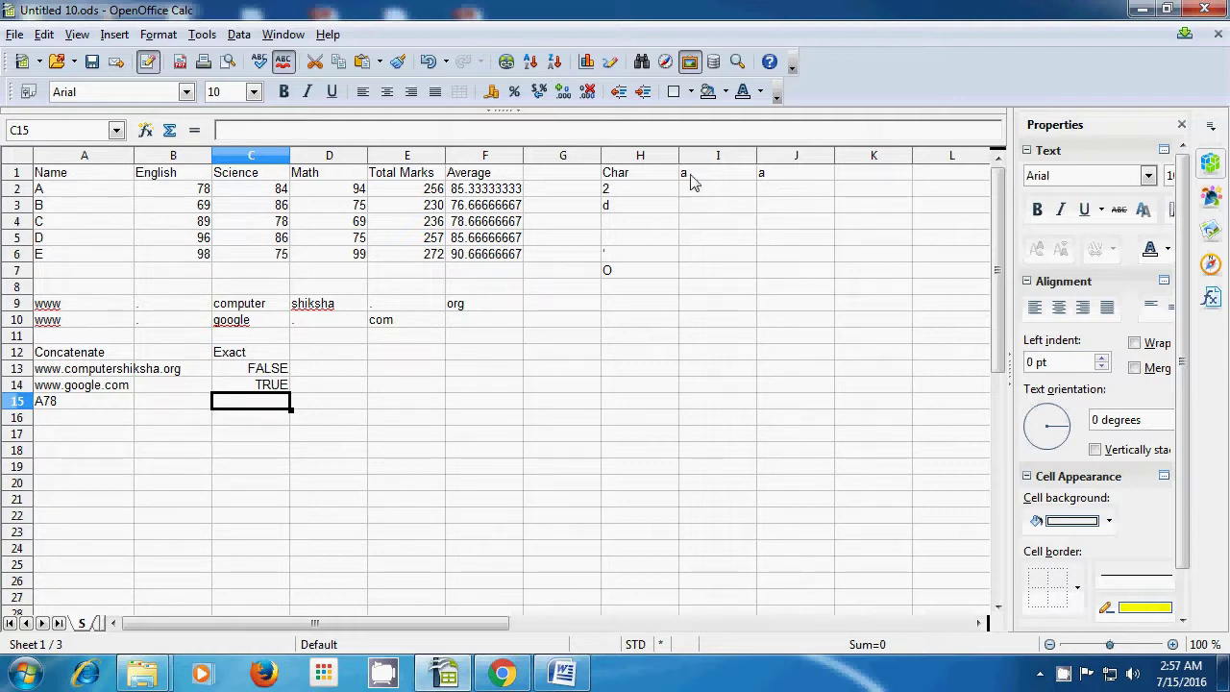
left_click(775, 175)
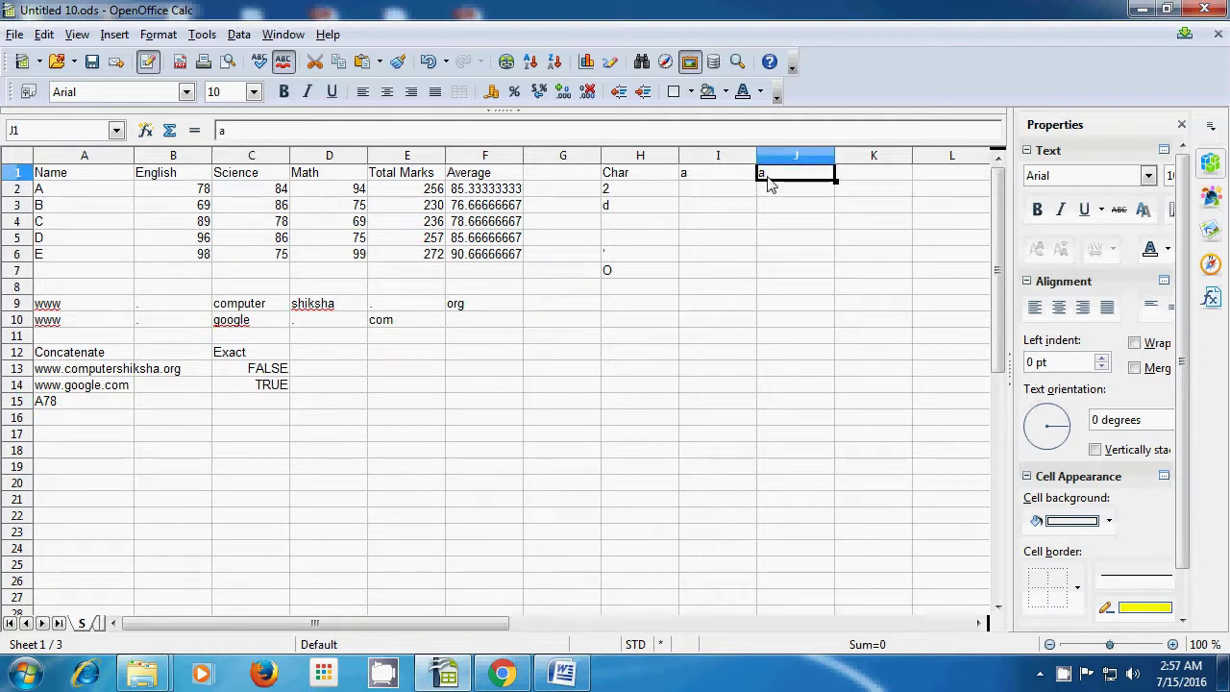
left_click(708, 177)
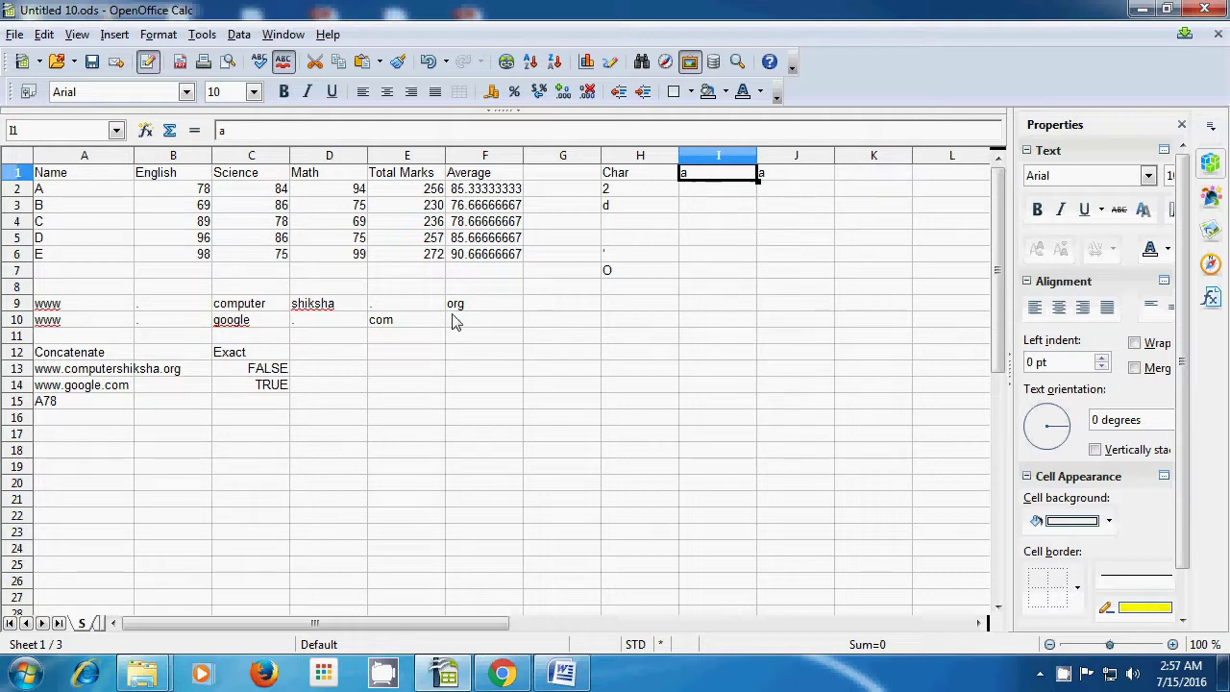
Enter the formula =exact(B2;C2) in cell C15 to compare the first student's English and Science marks, and check both source cells.
left_click(260, 408)
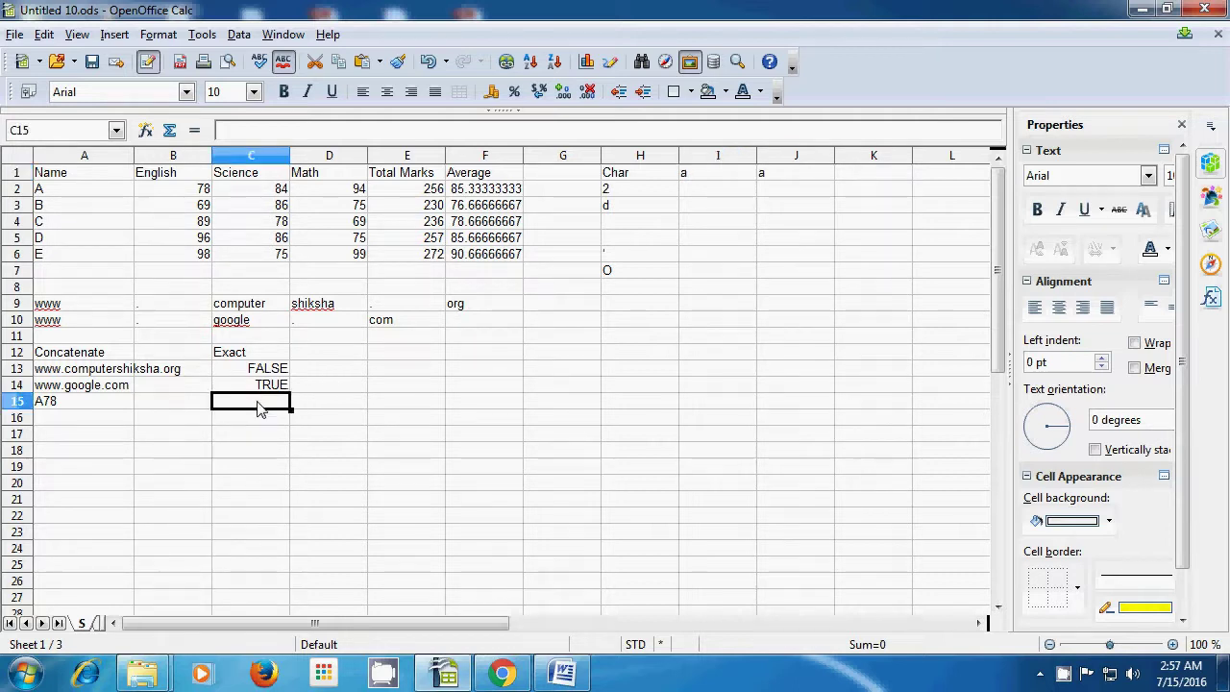
type("=")
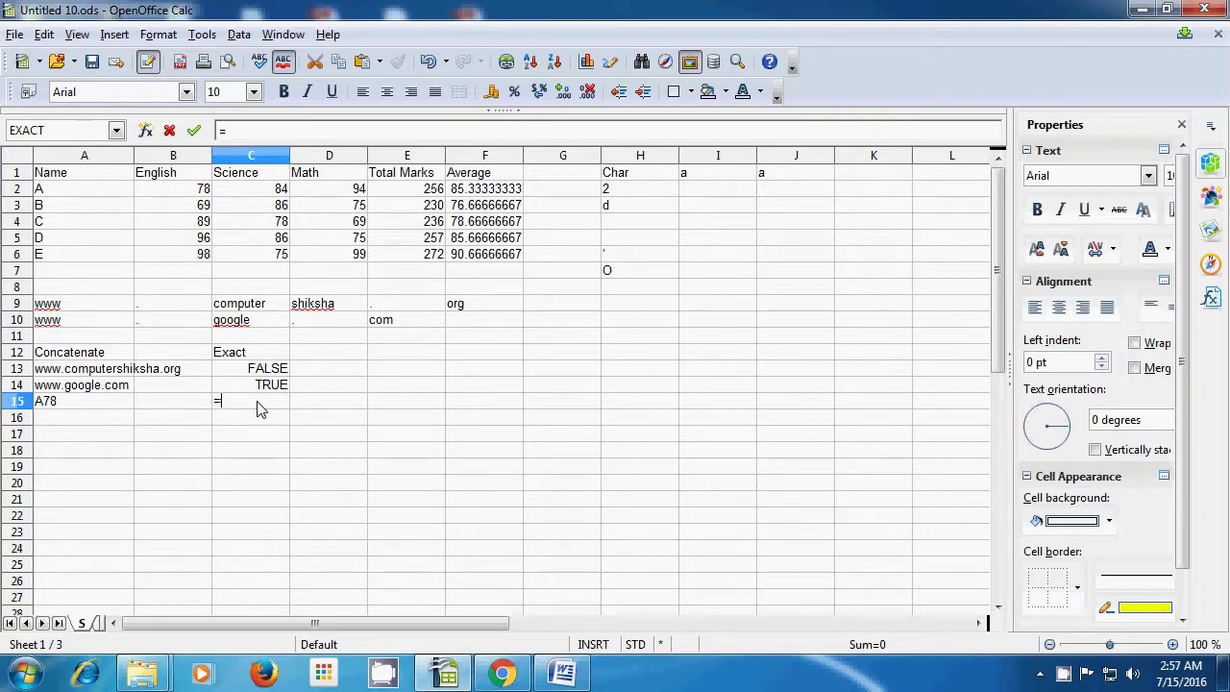
type("exac")
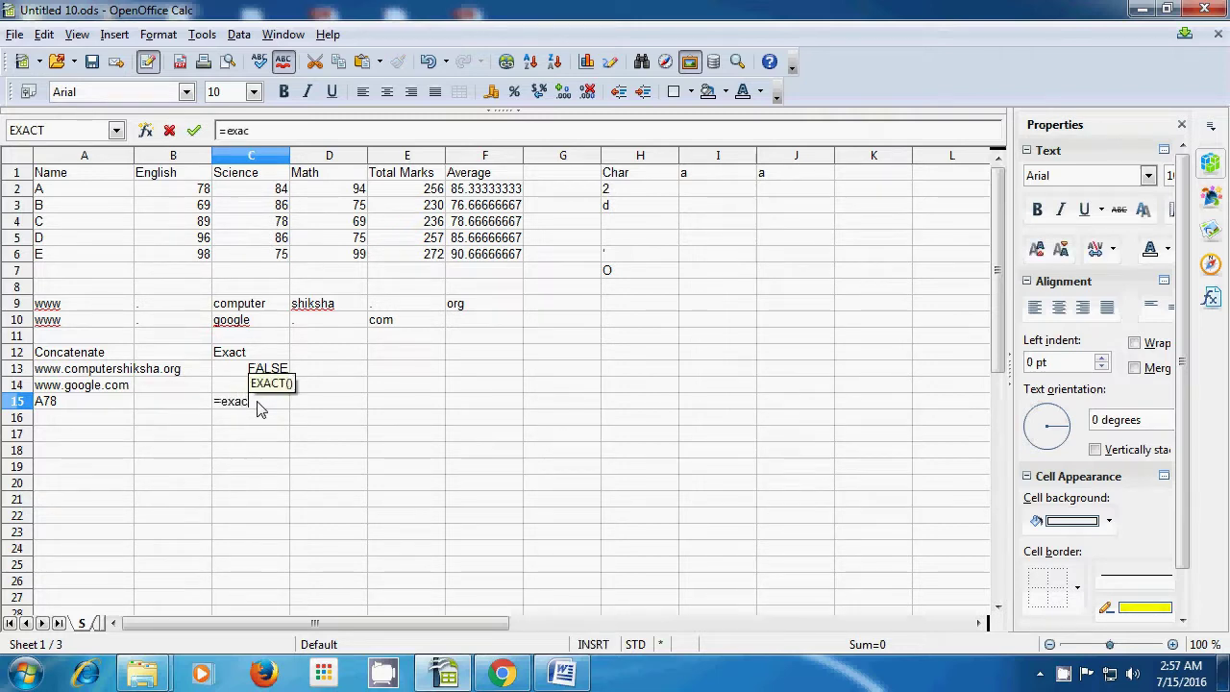
type("t(")
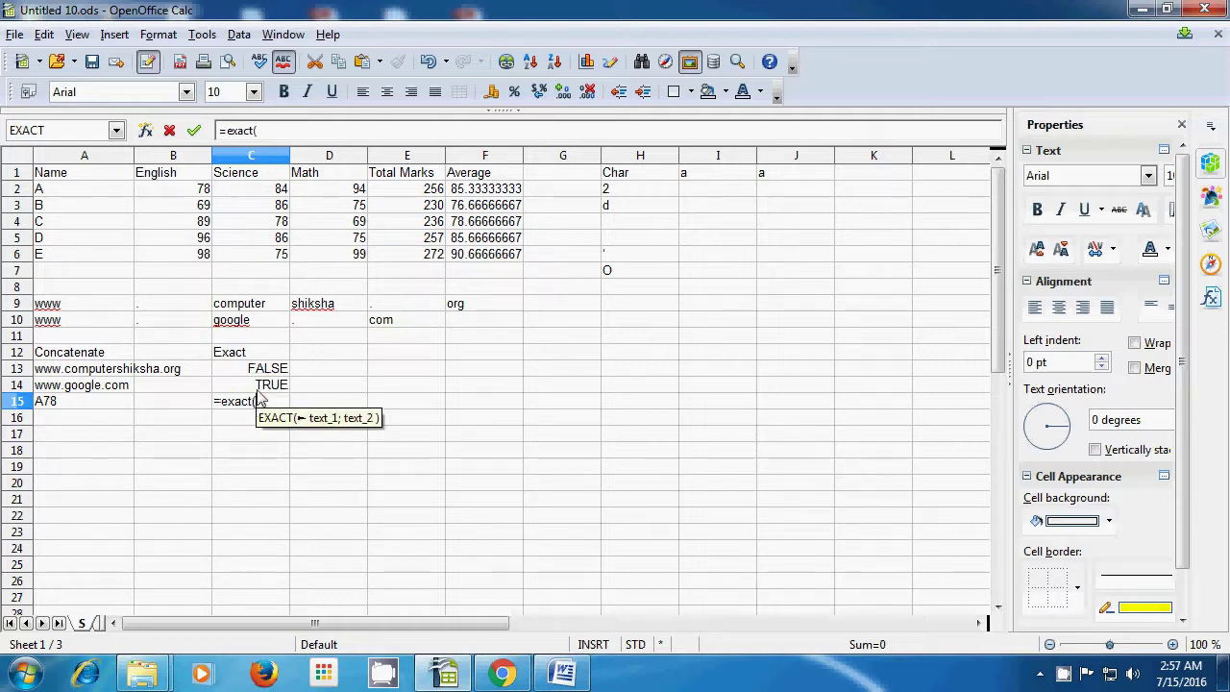
left_click(209, 195)
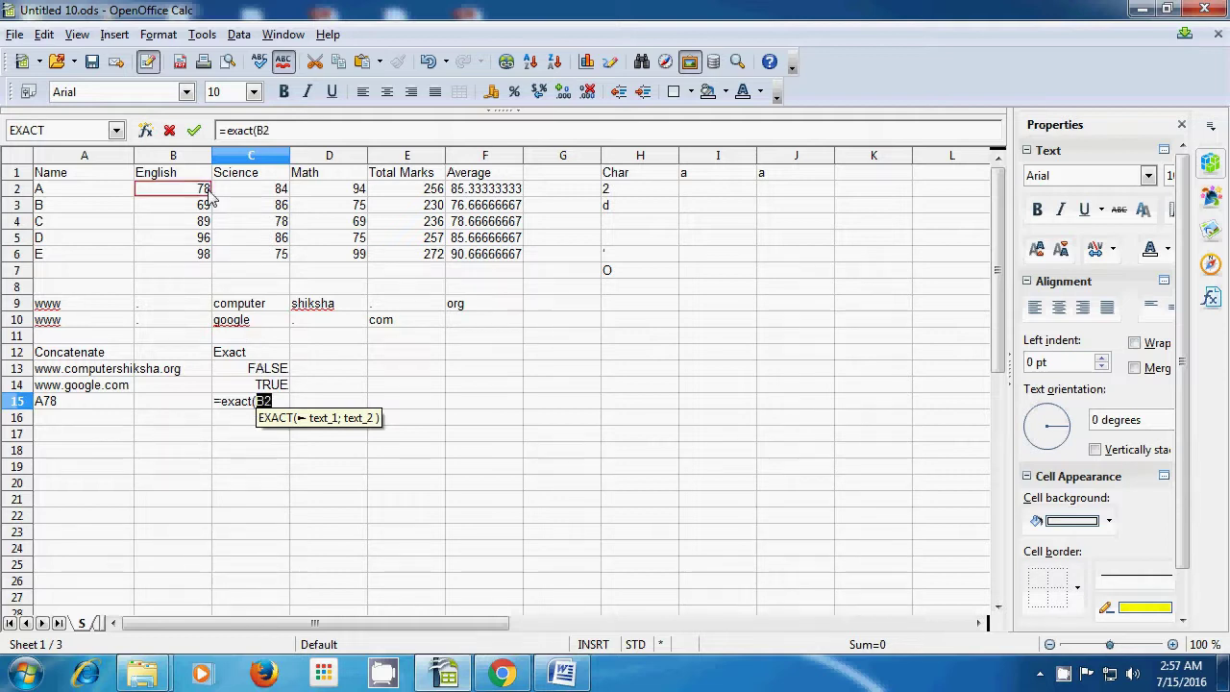
type(";")
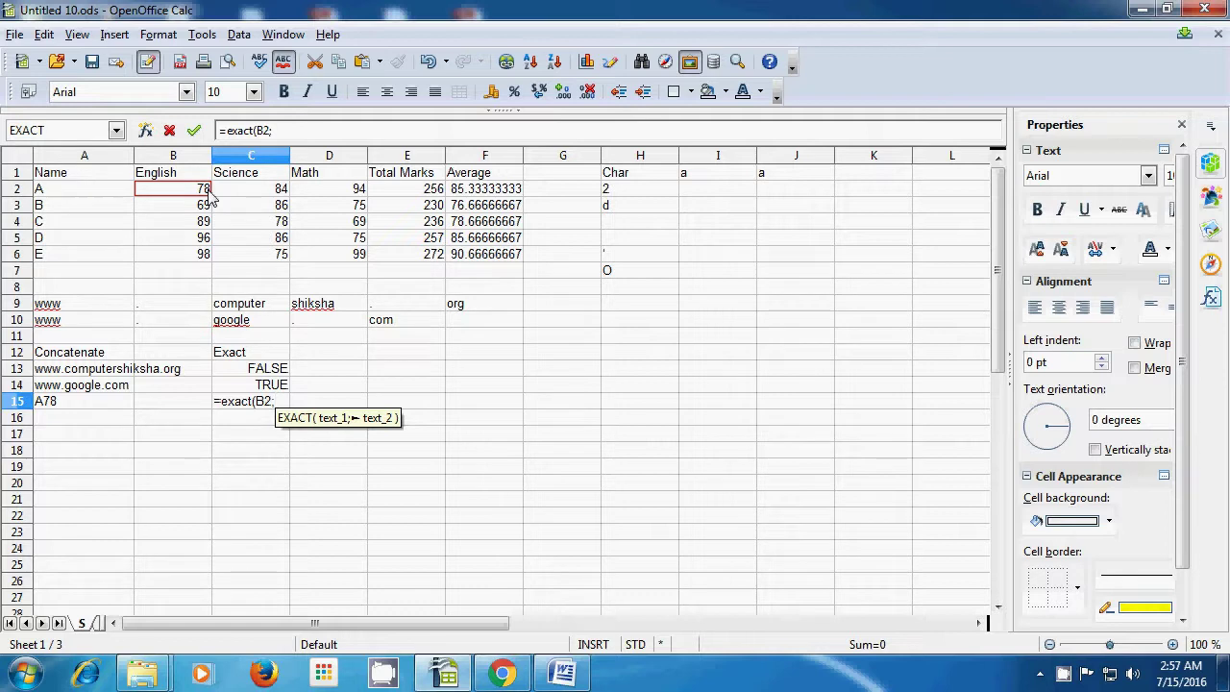
left_click(257, 195)
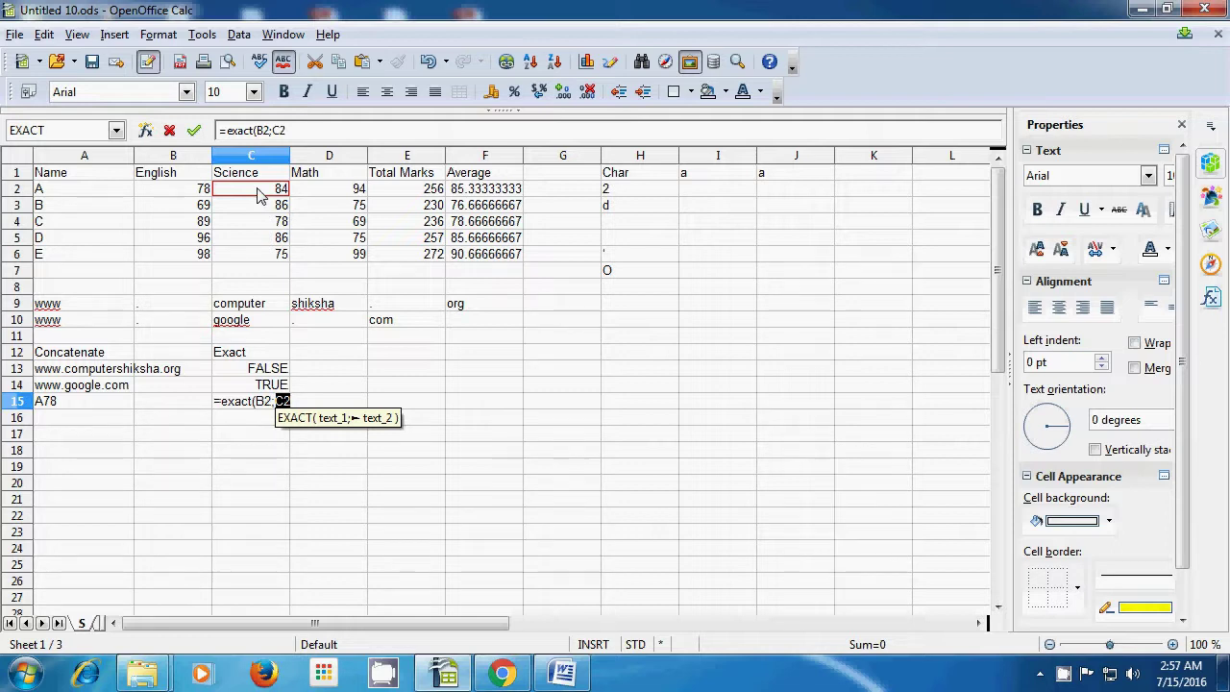
type(")")
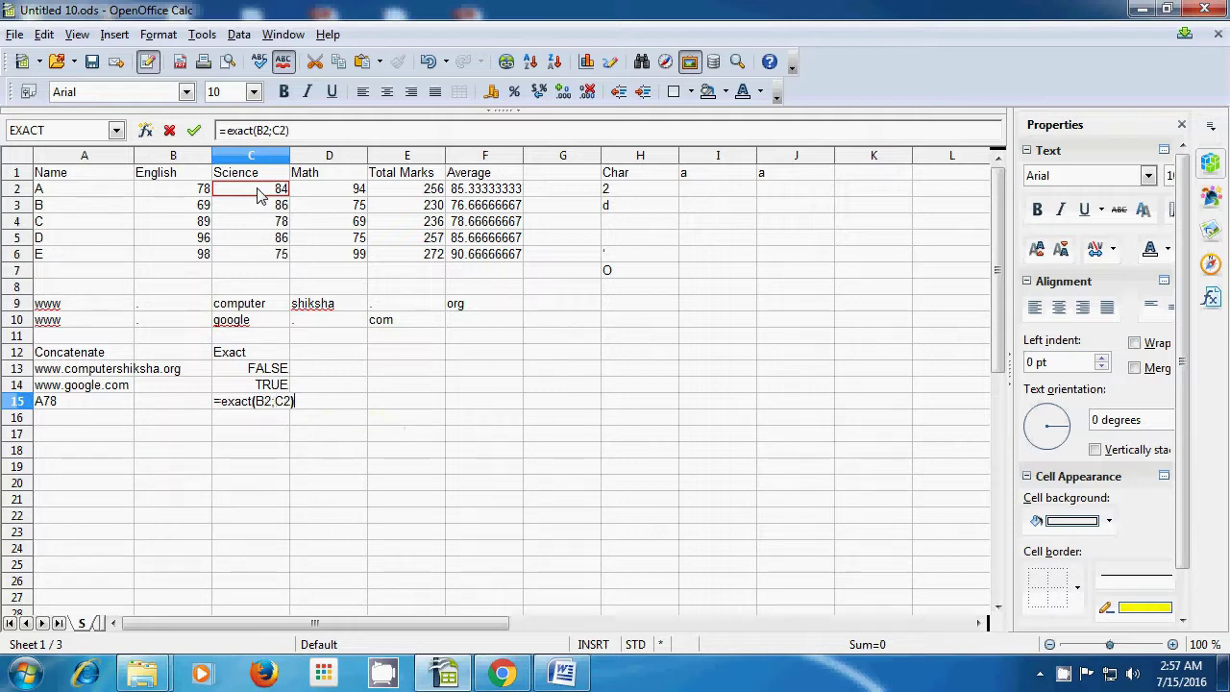
key("Return")
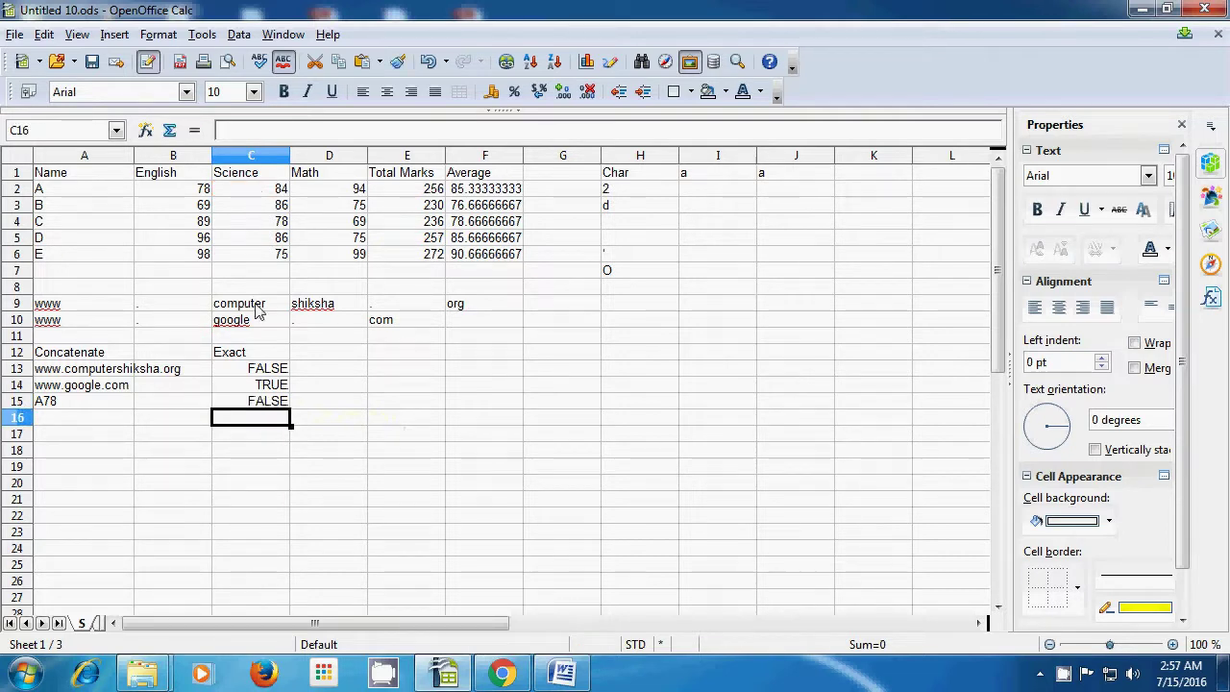
left_click(274, 405)
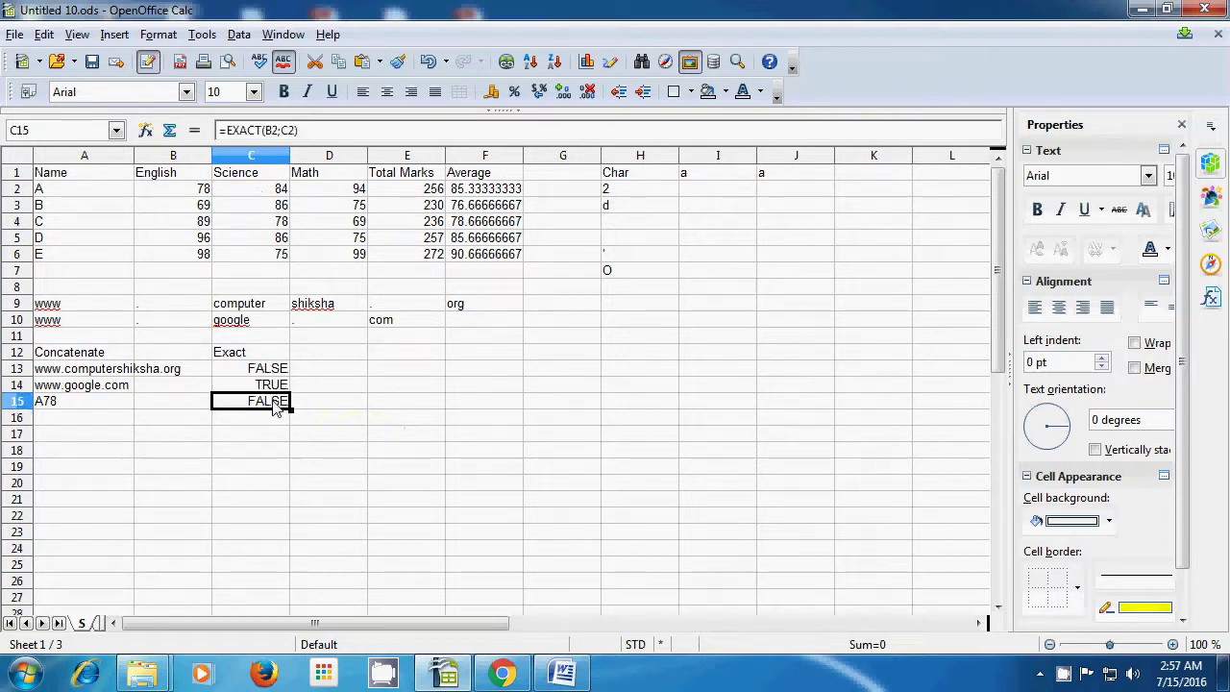
left_click(197, 195)
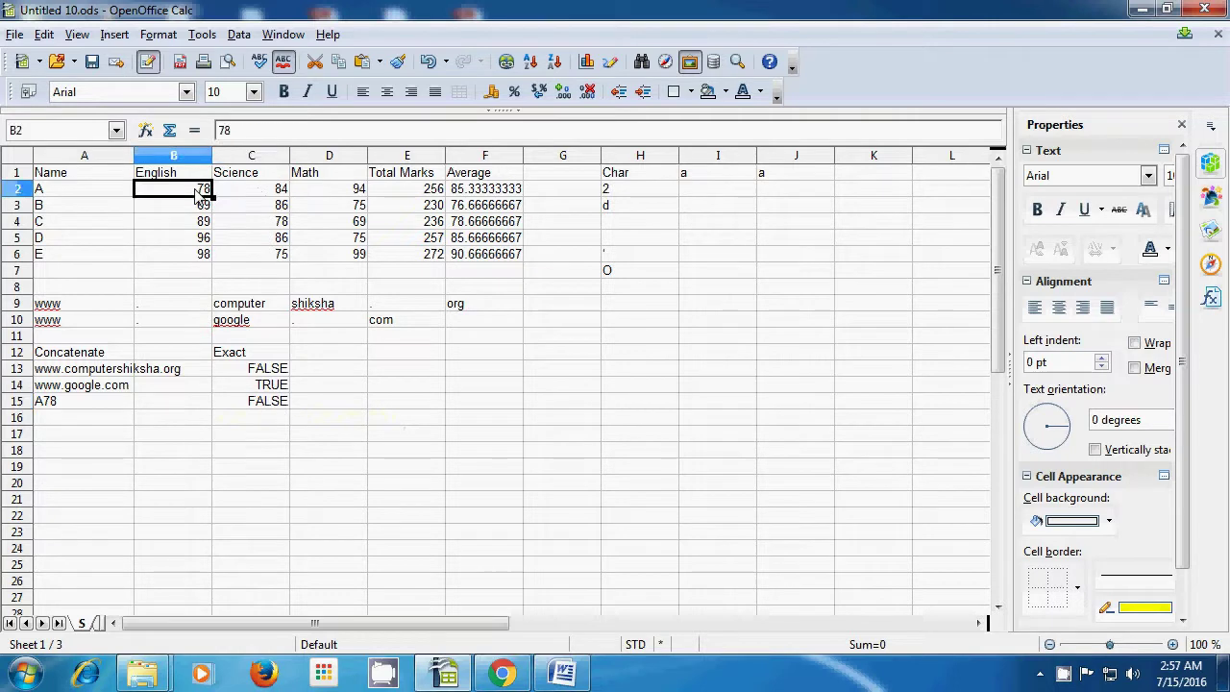
left_click(262, 195)
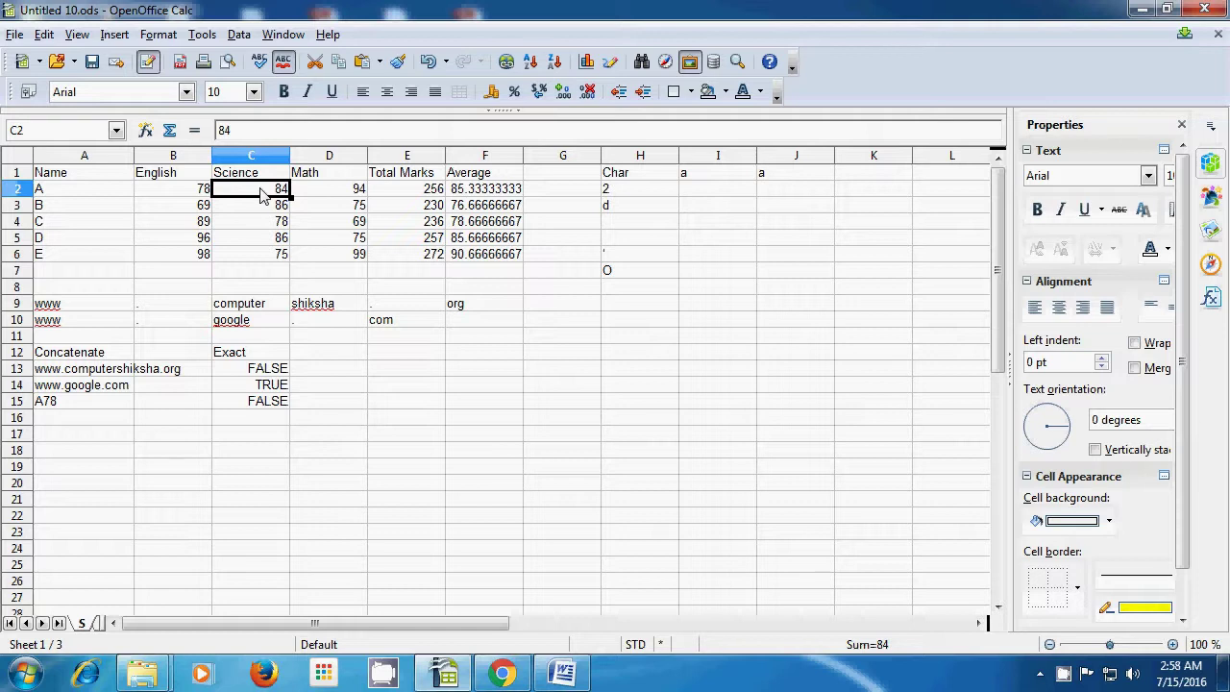
Enter the formula =exact(B3;D4) in cell C16 to compare student B's English mark with student C's Math mark.
left_click(254, 421)
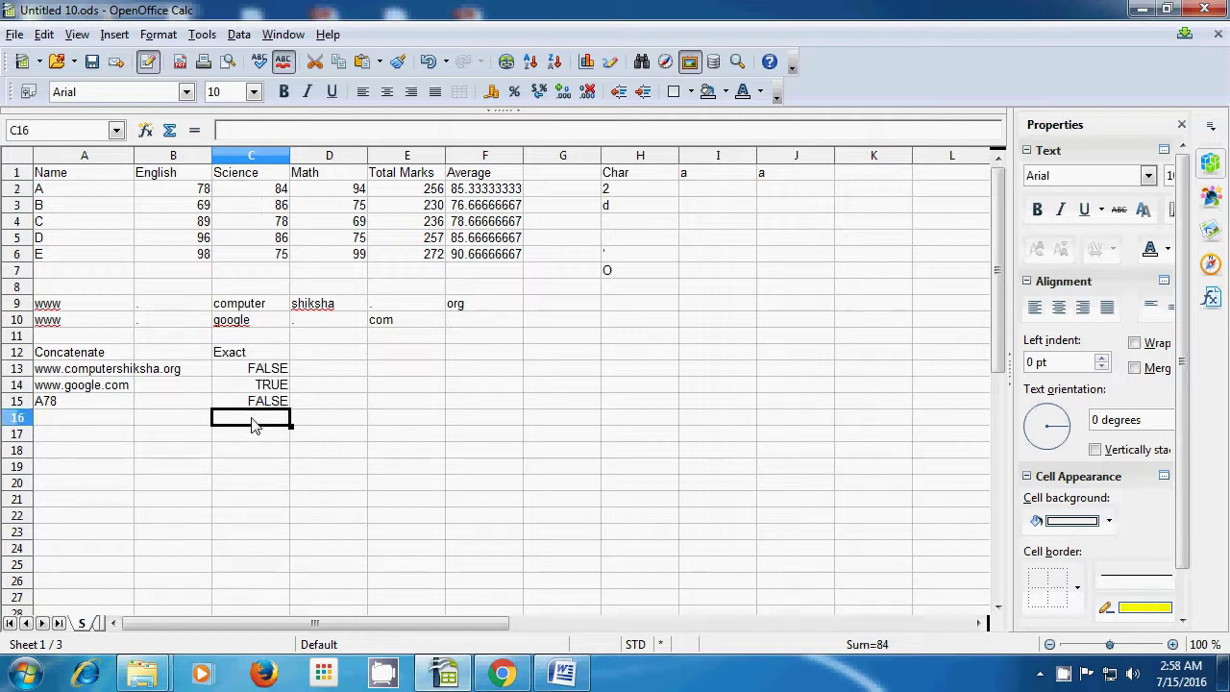
type("=")
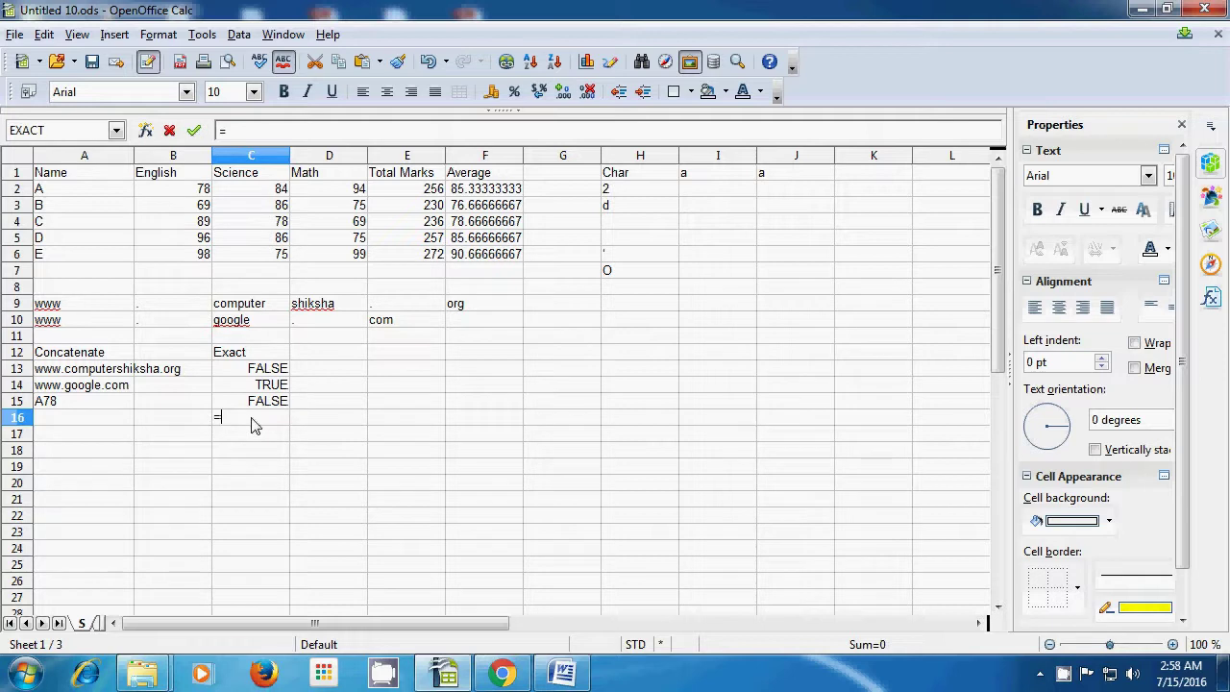
type("exact(")
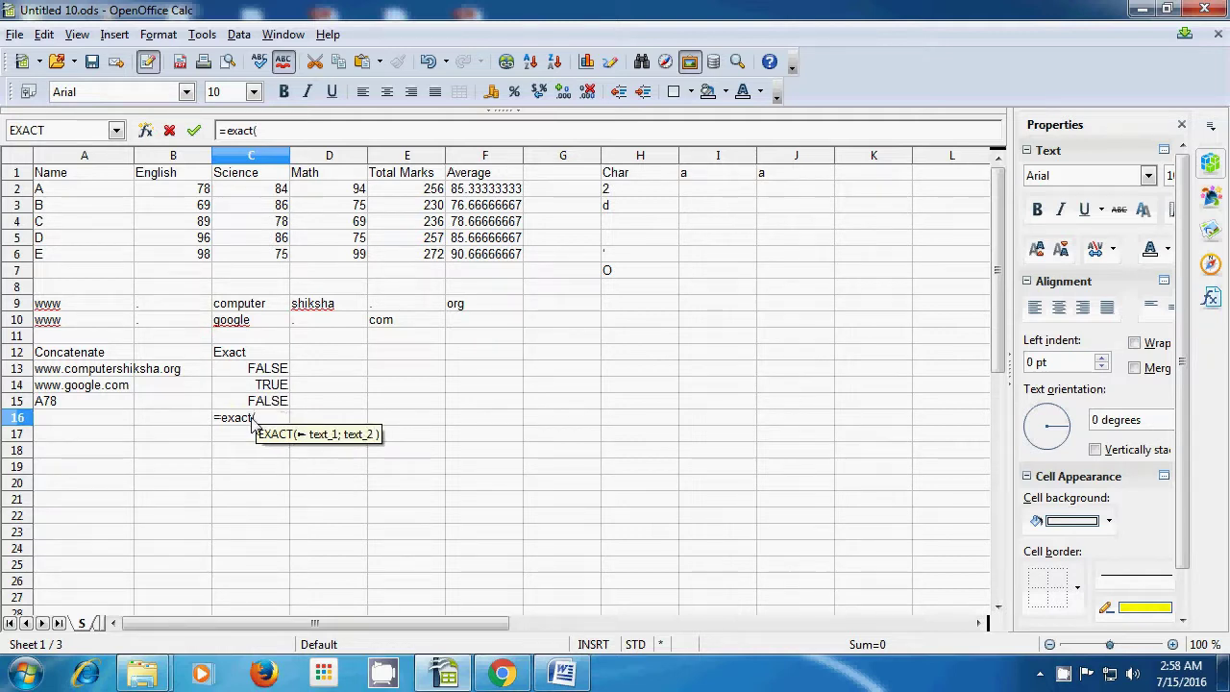
left_click(205, 206)
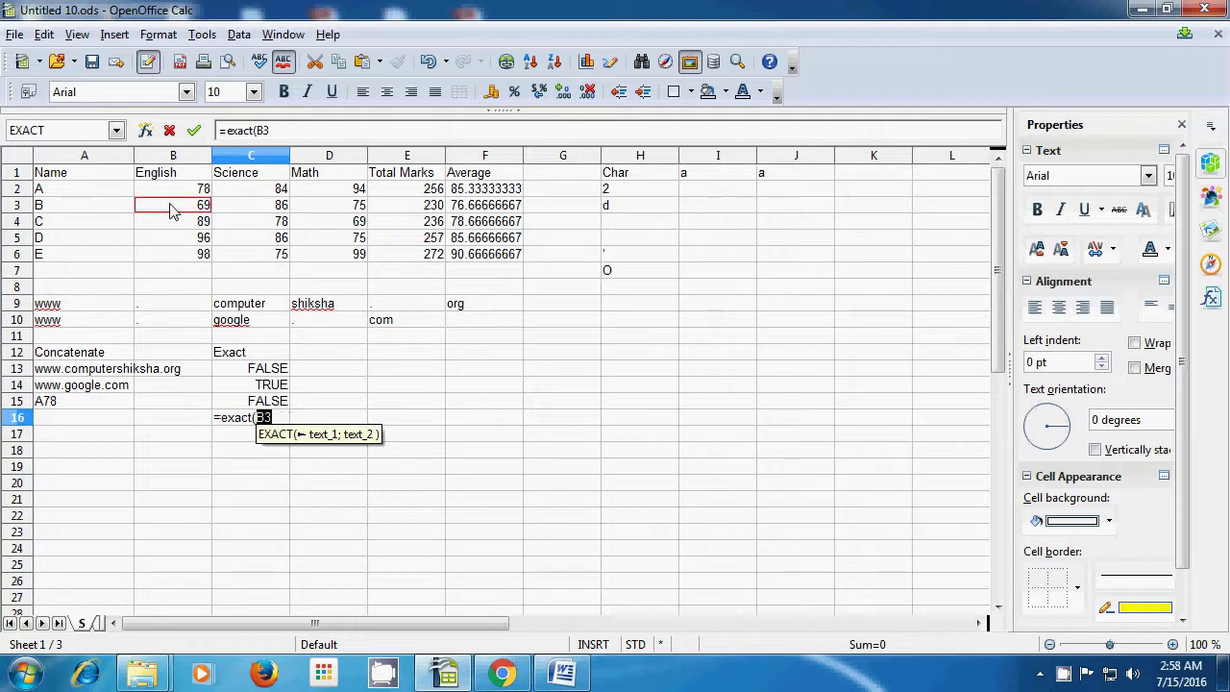
type(";")
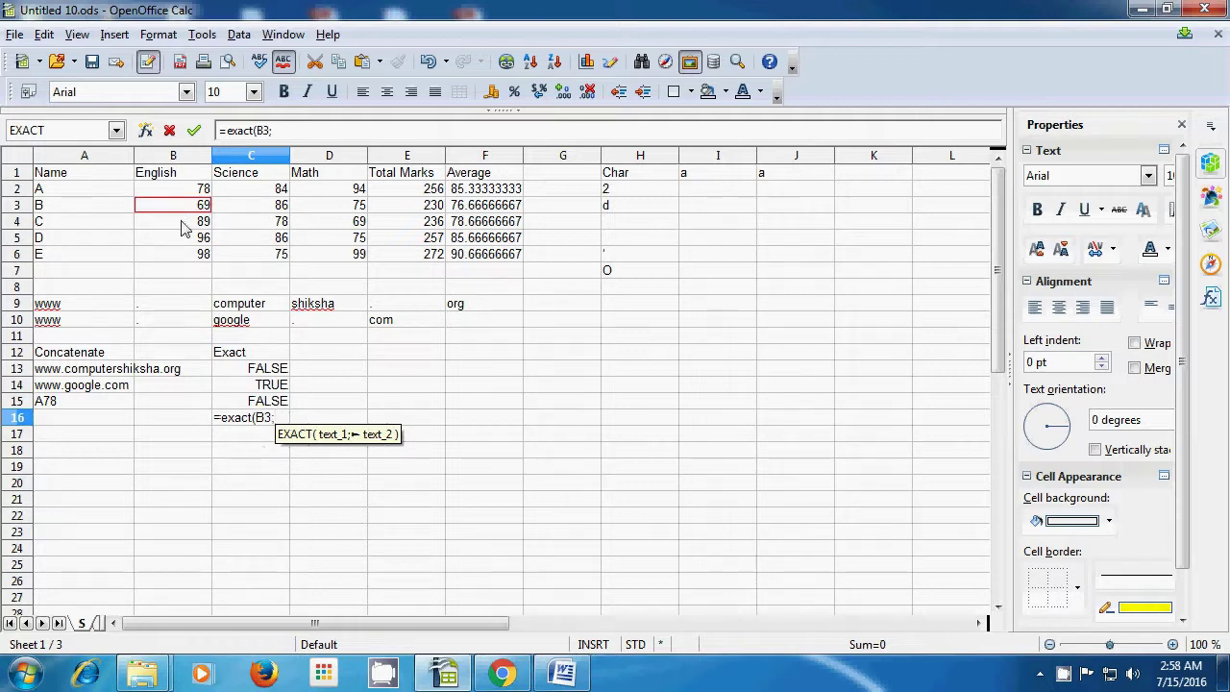
left_click(353, 223)
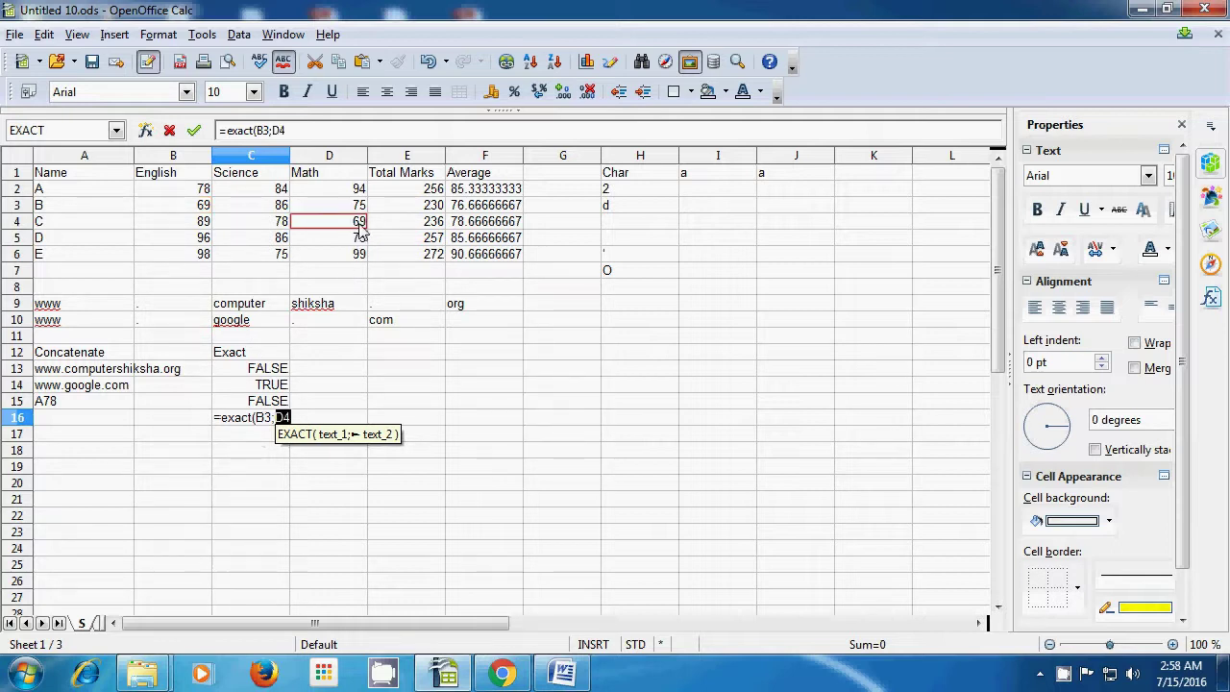
type(")")
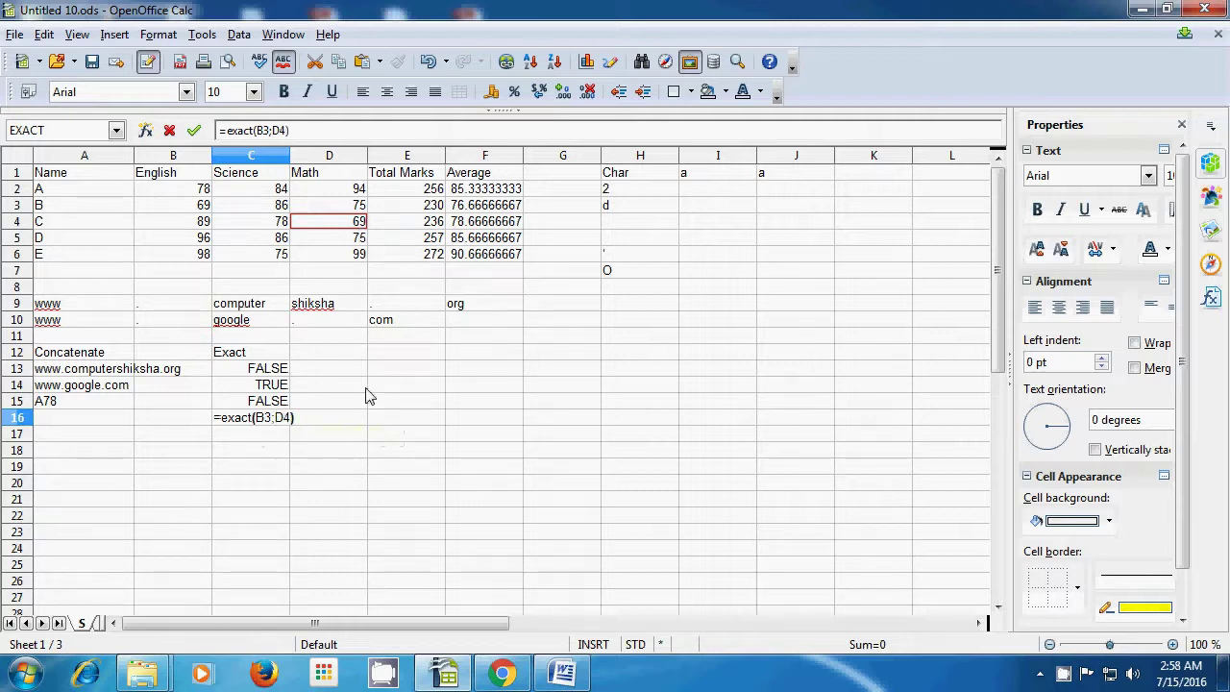
key("Return")
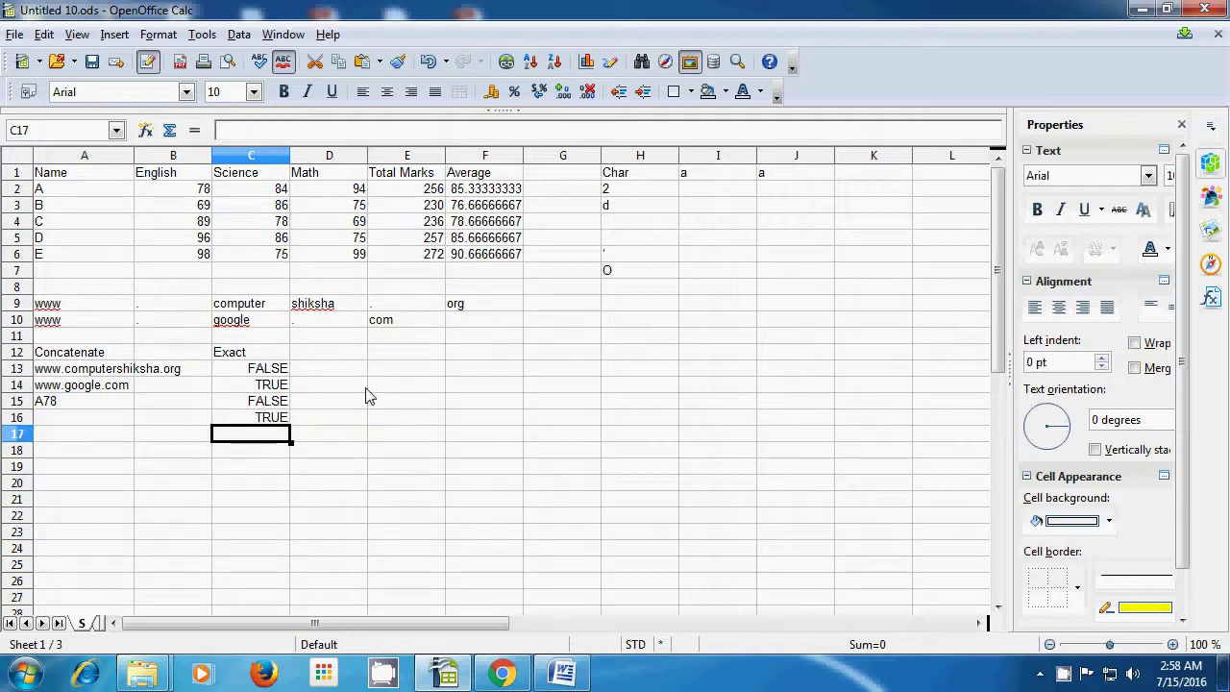
left_click(274, 424)
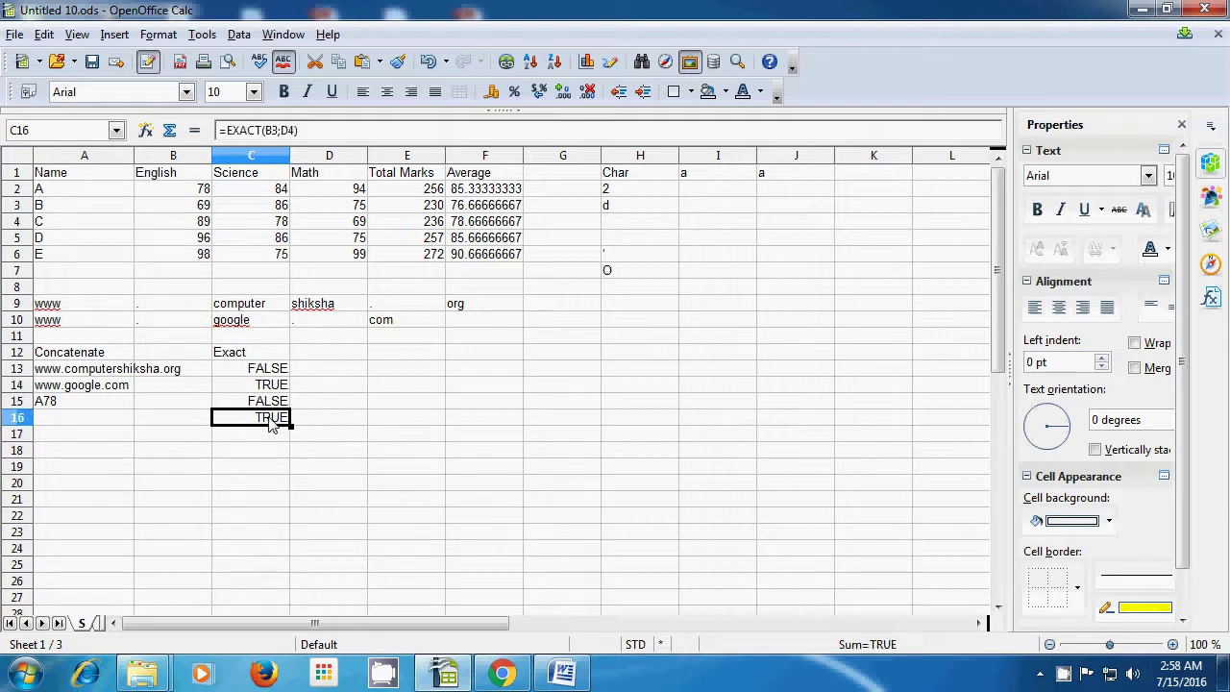
Check the two marks compared in cell C16 by viewing source cells B3 and D4.
left_click(201, 208)
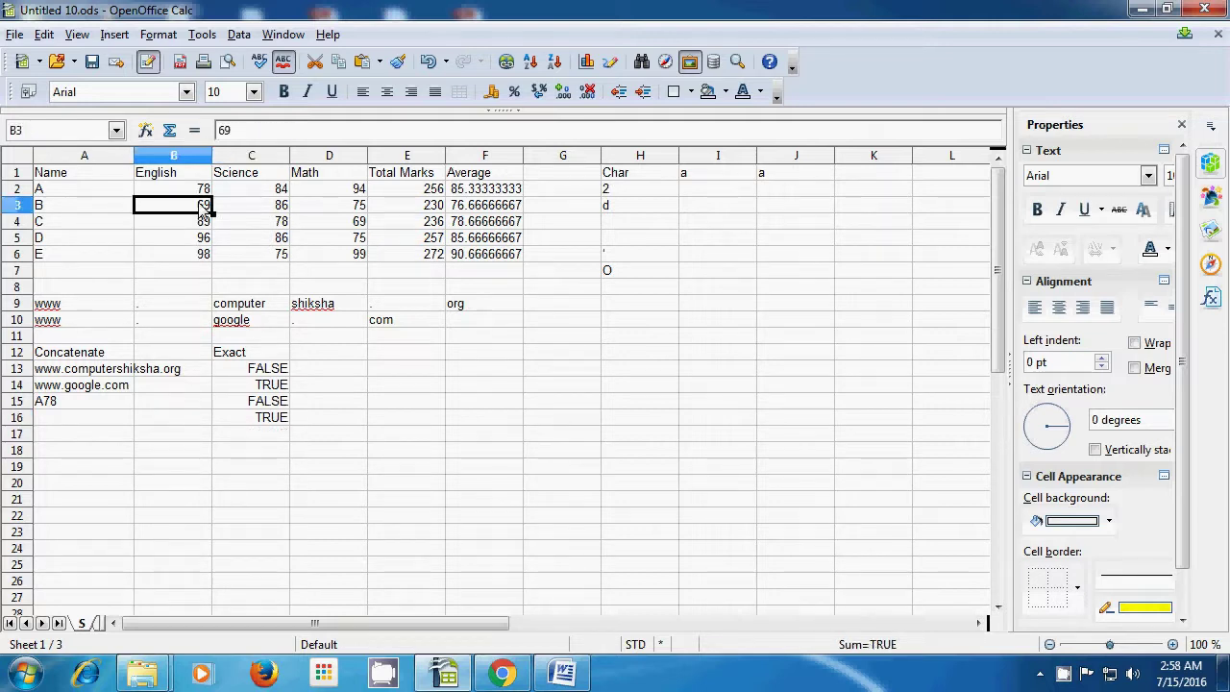
left_click(348, 226)
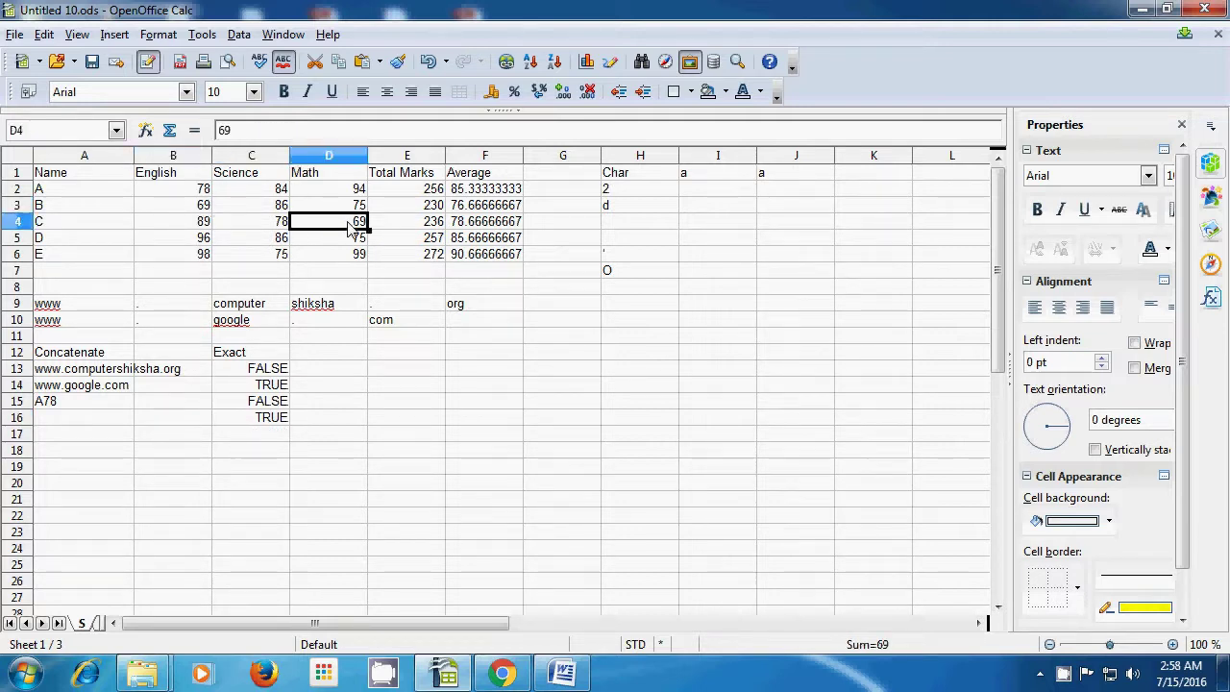
left_click(382, 429)
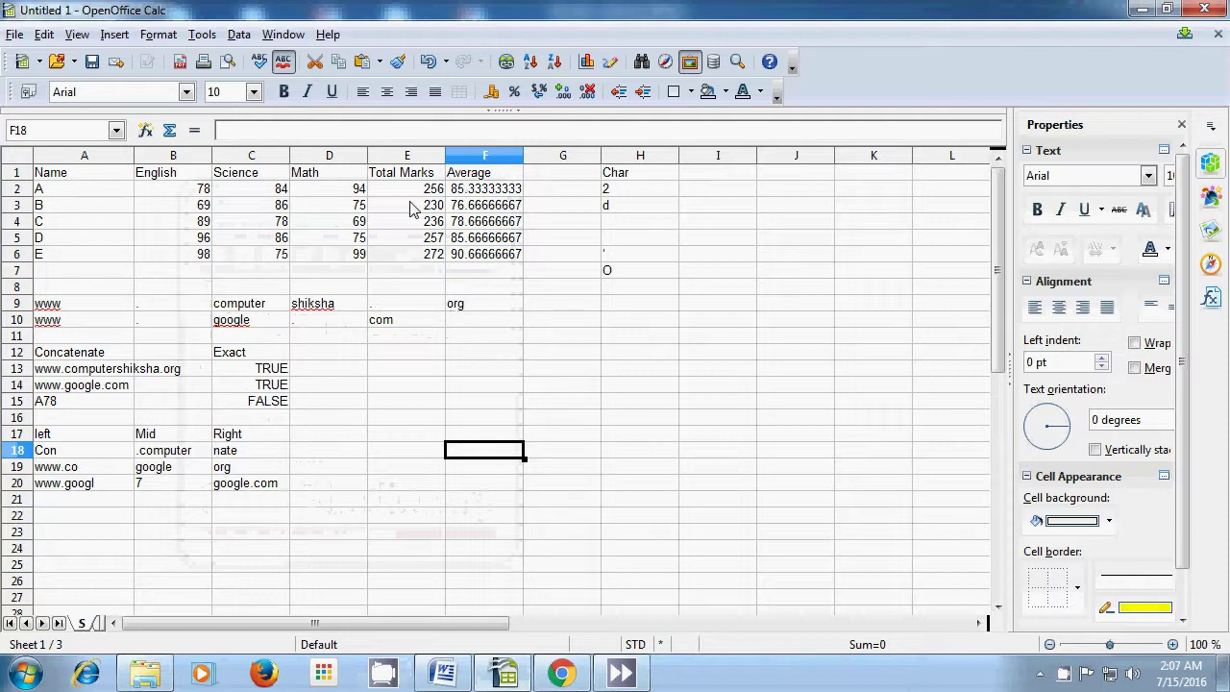
Enter the heading Find in cell D17 and the formula =find("computer";A13) in cell D18 below it.
left_click(335, 436)
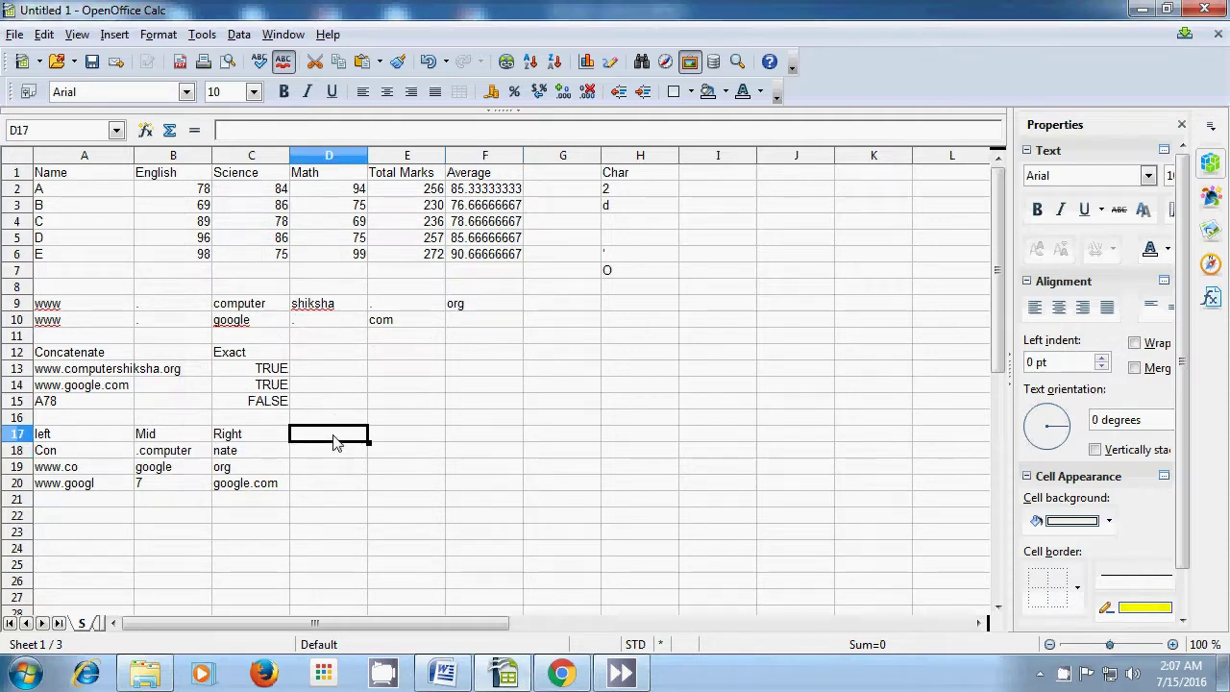
type("Find")
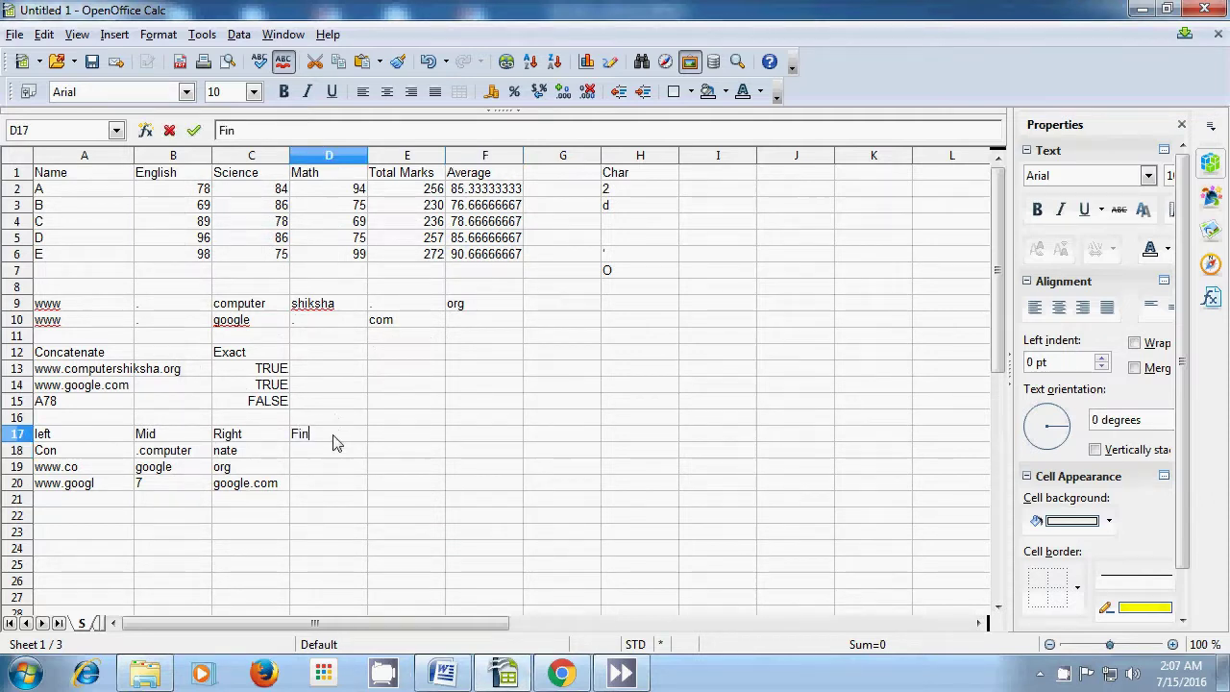
left_click(334, 453)
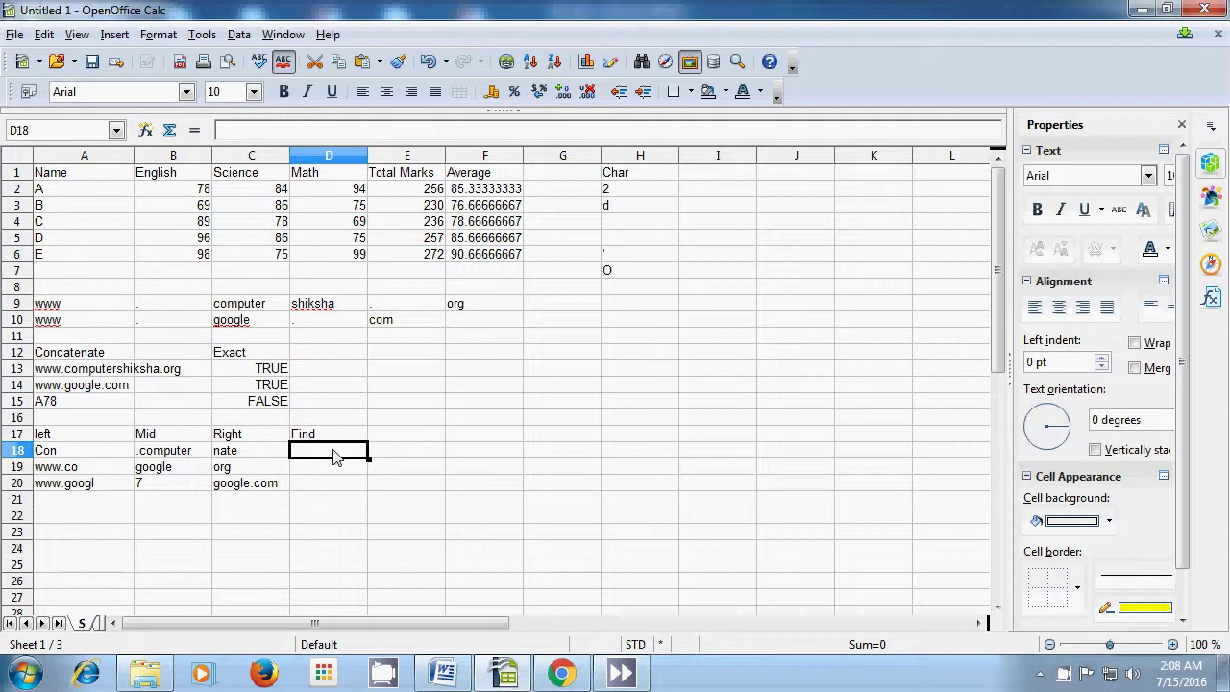
type("=")
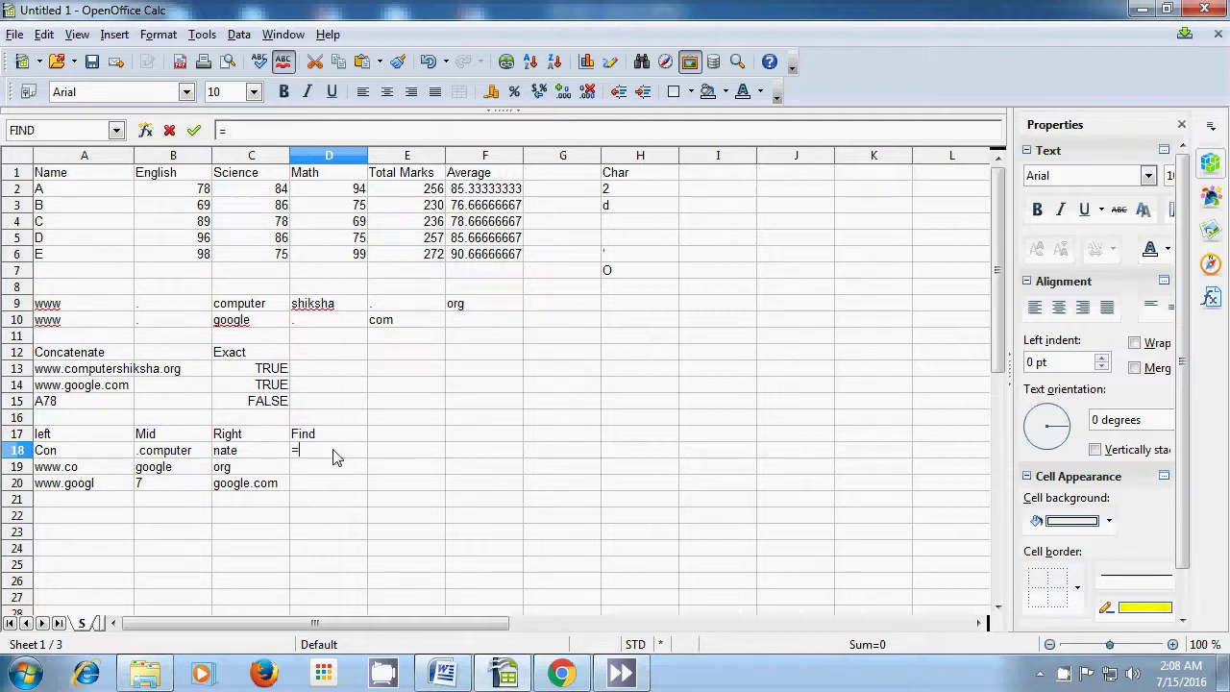
type("find")
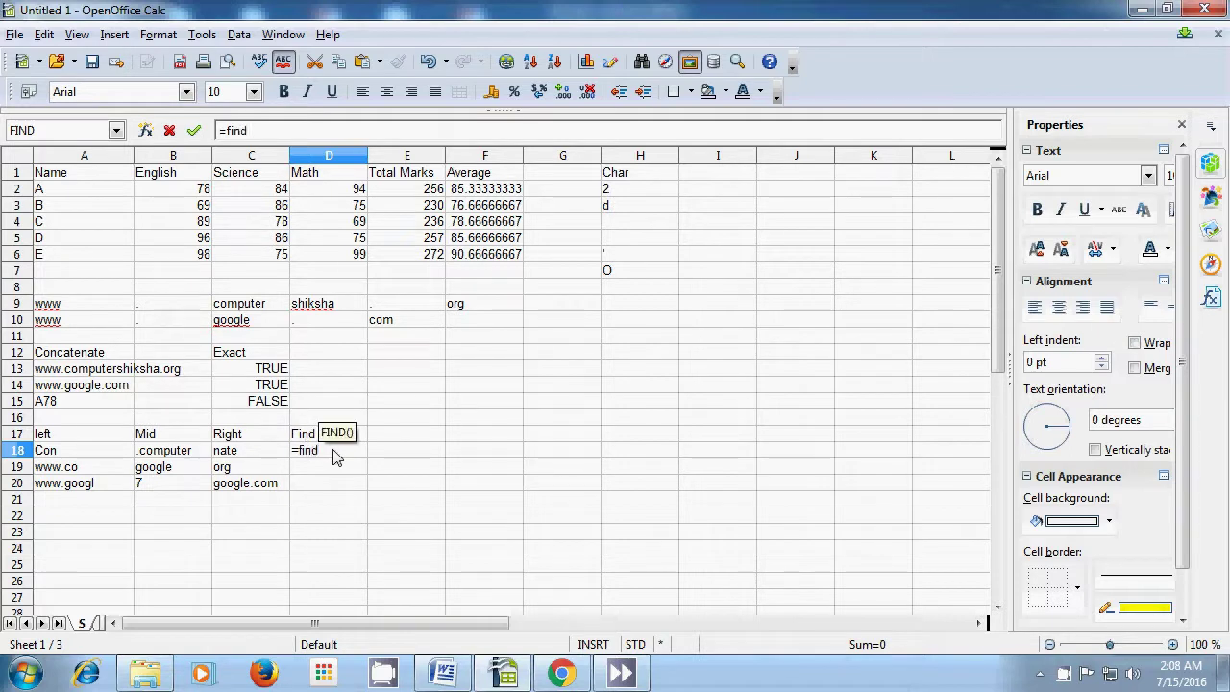
type("(")
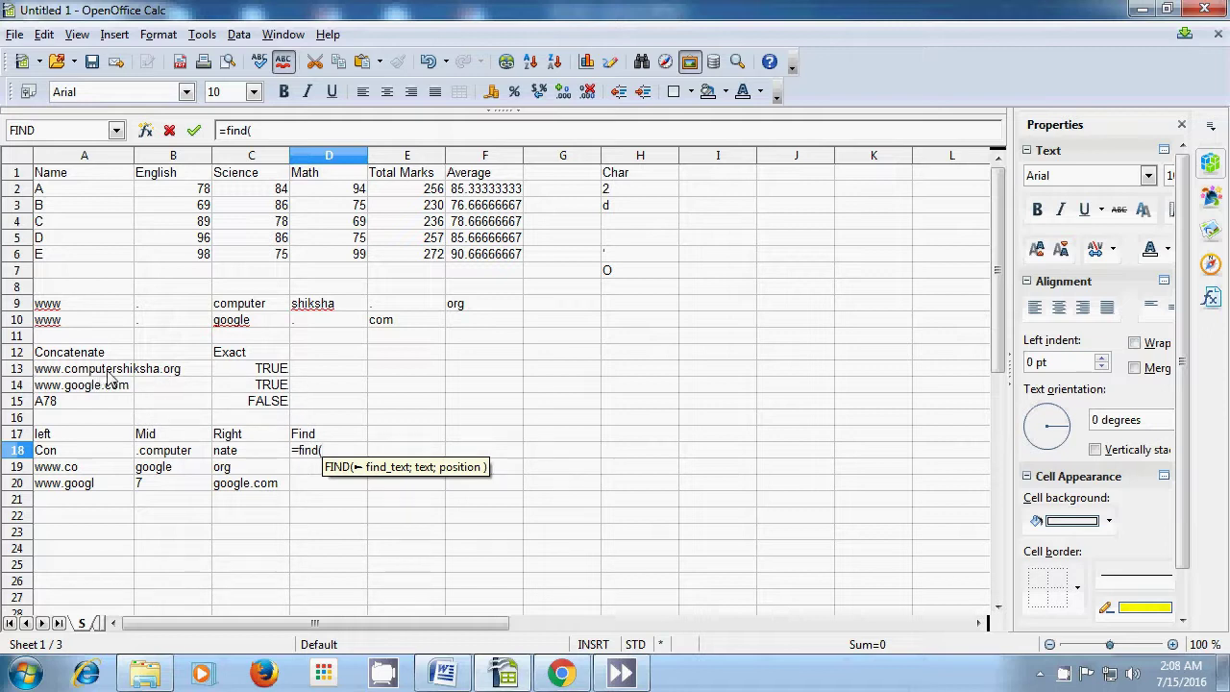
type("\"computer\"")
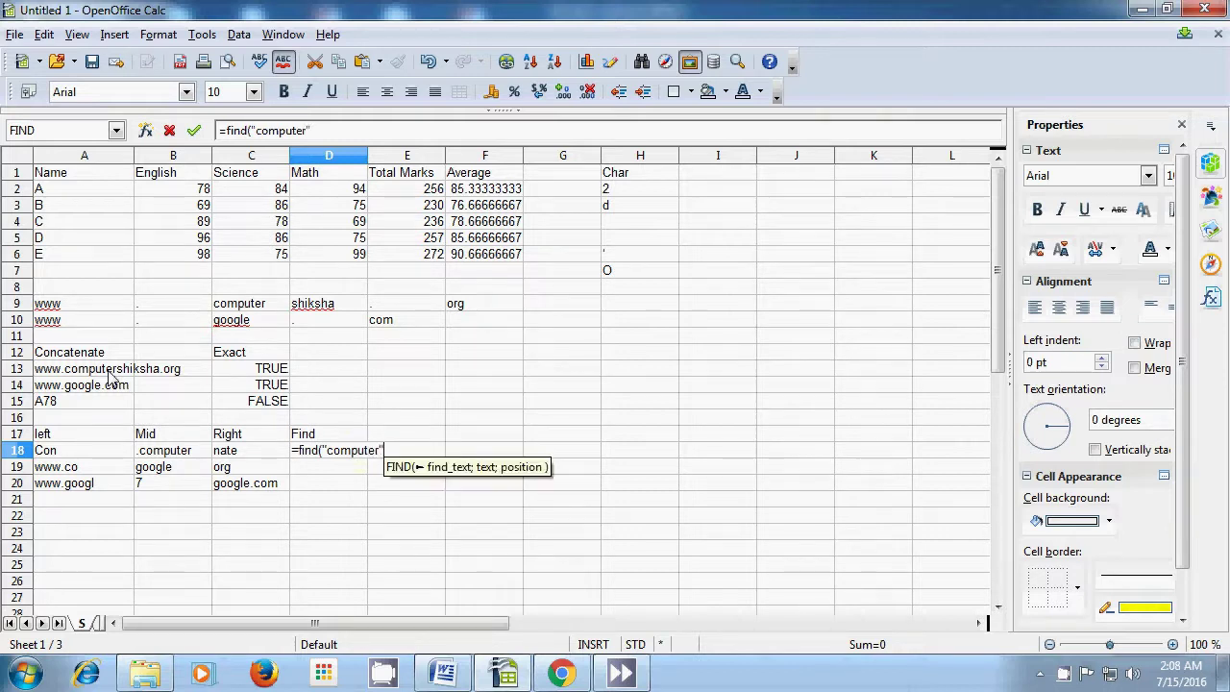
type(";")
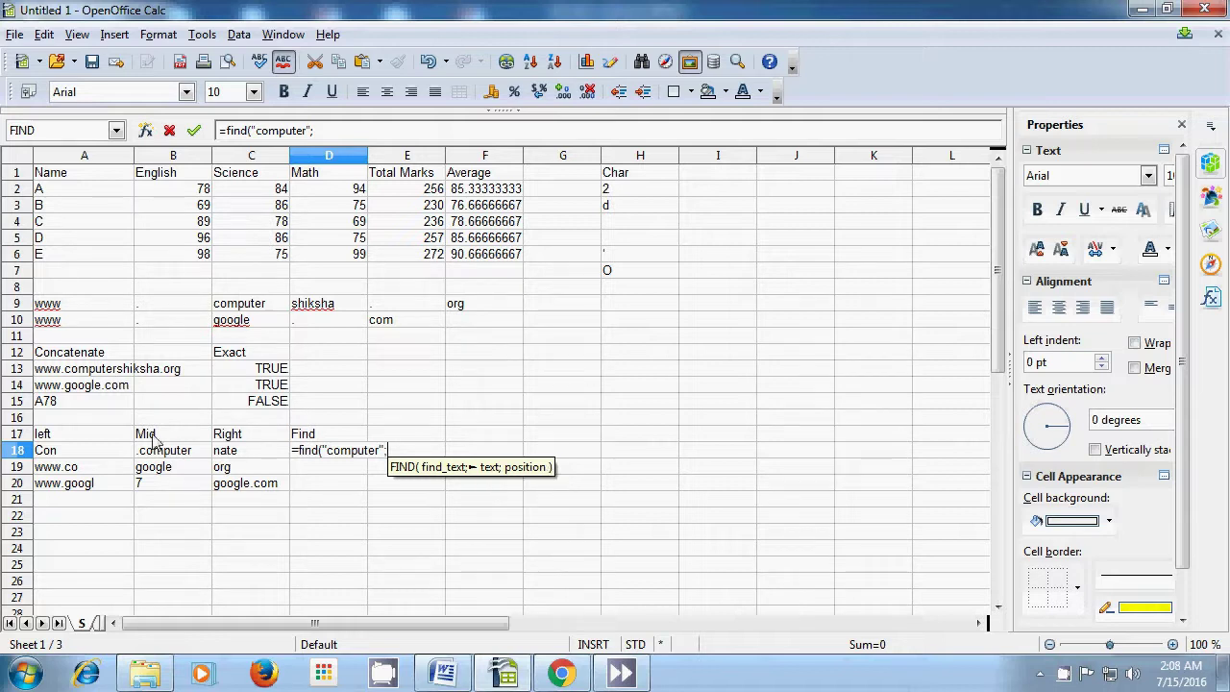
left_click(92, 372)
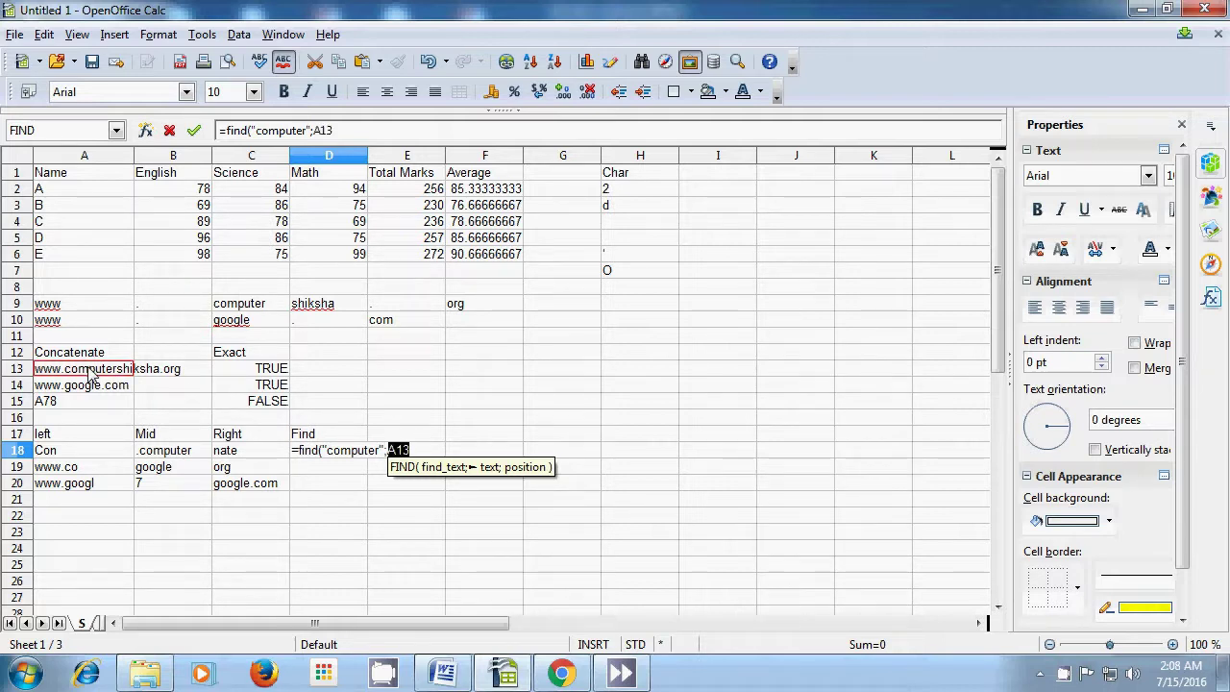
type(")")
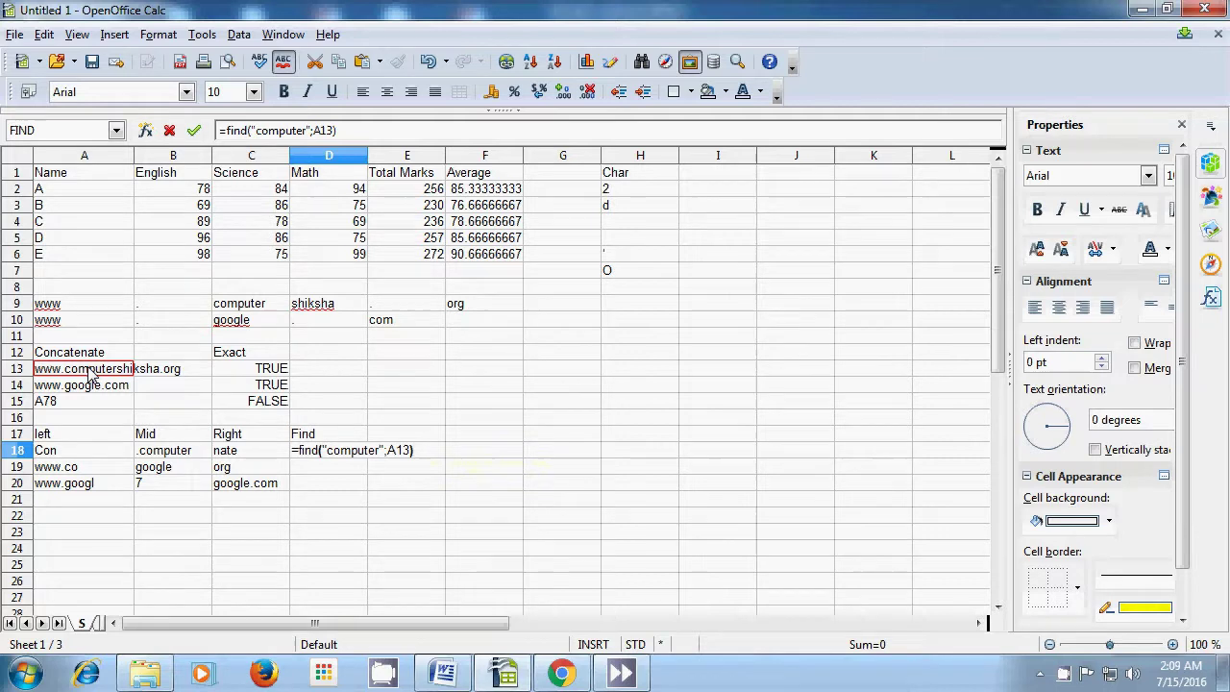
key("Return")
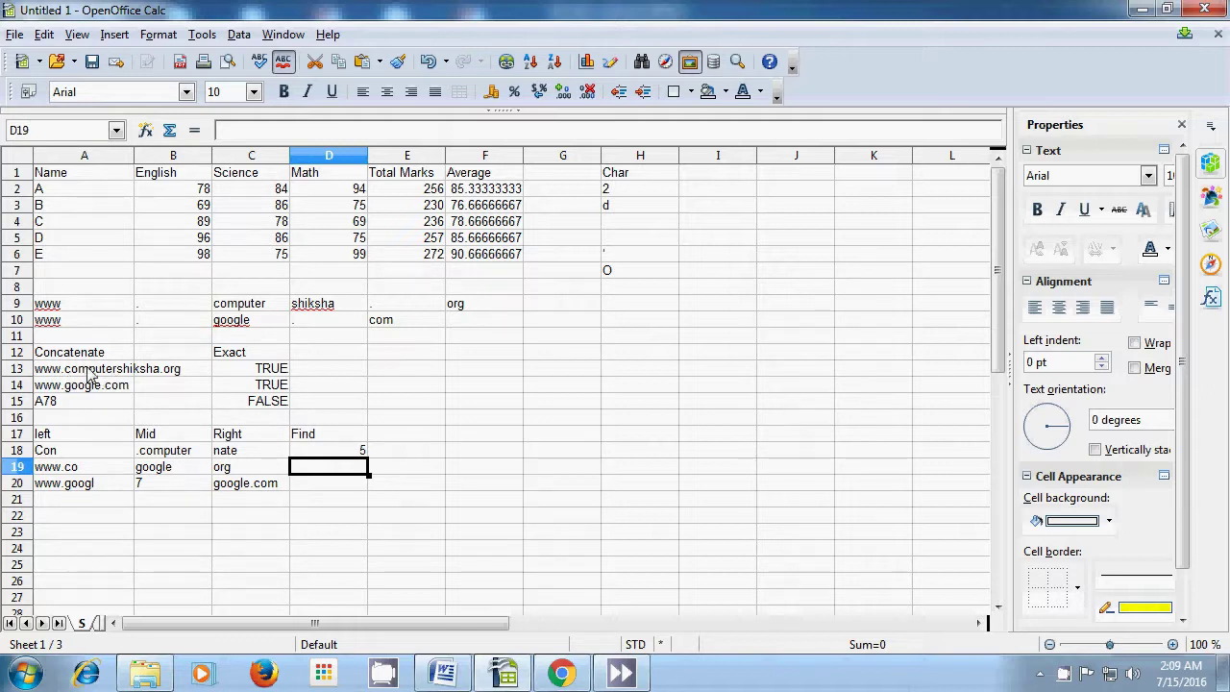
Enter the formula =find("com";A14) in cell D19 to locate com in the Google address, and review the finished formula.
double_click(315, 471)
type("=")
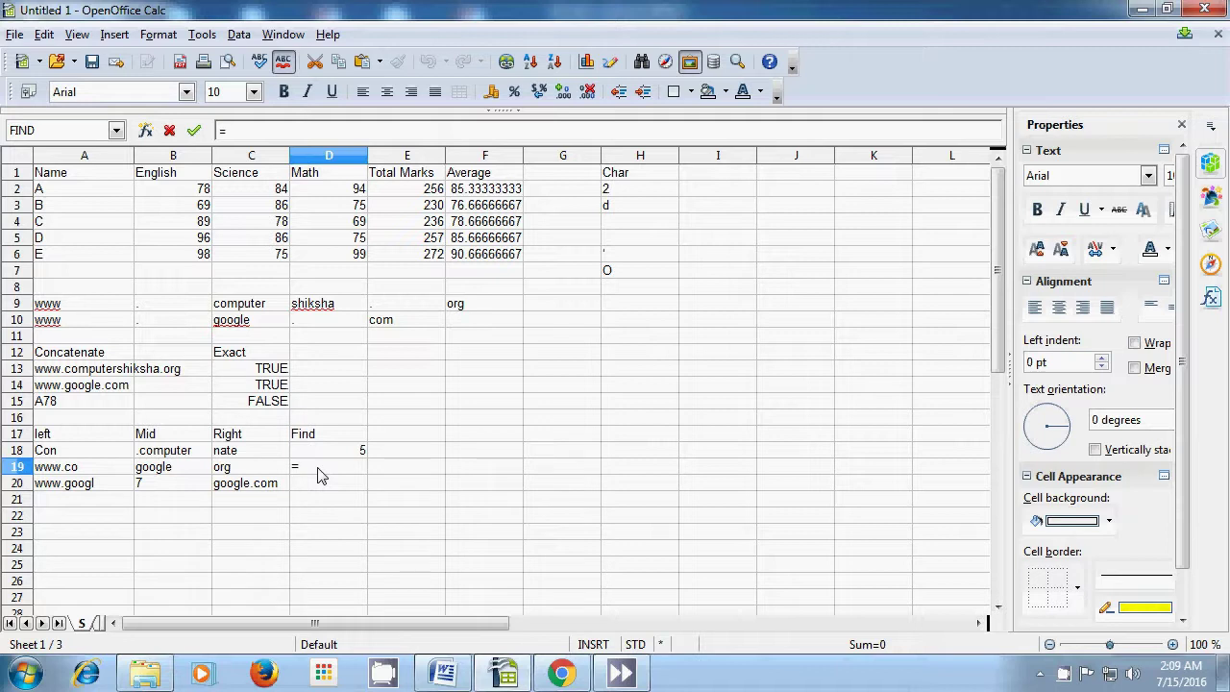
type("find(")
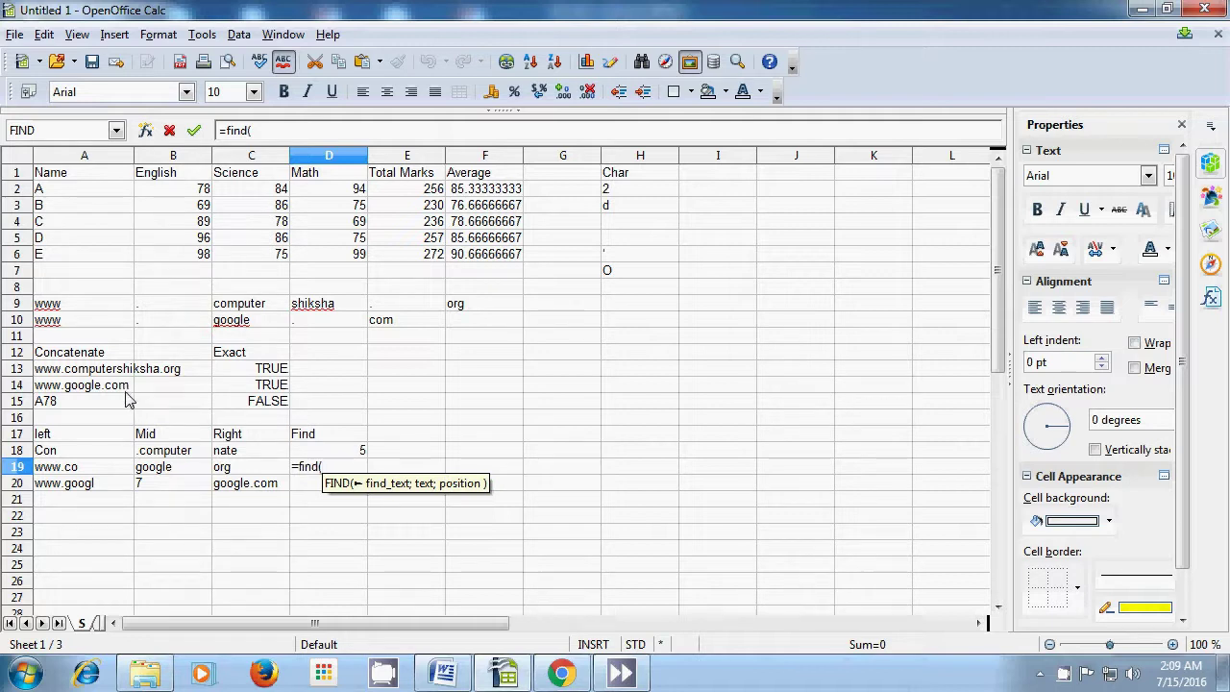
type("\"com")
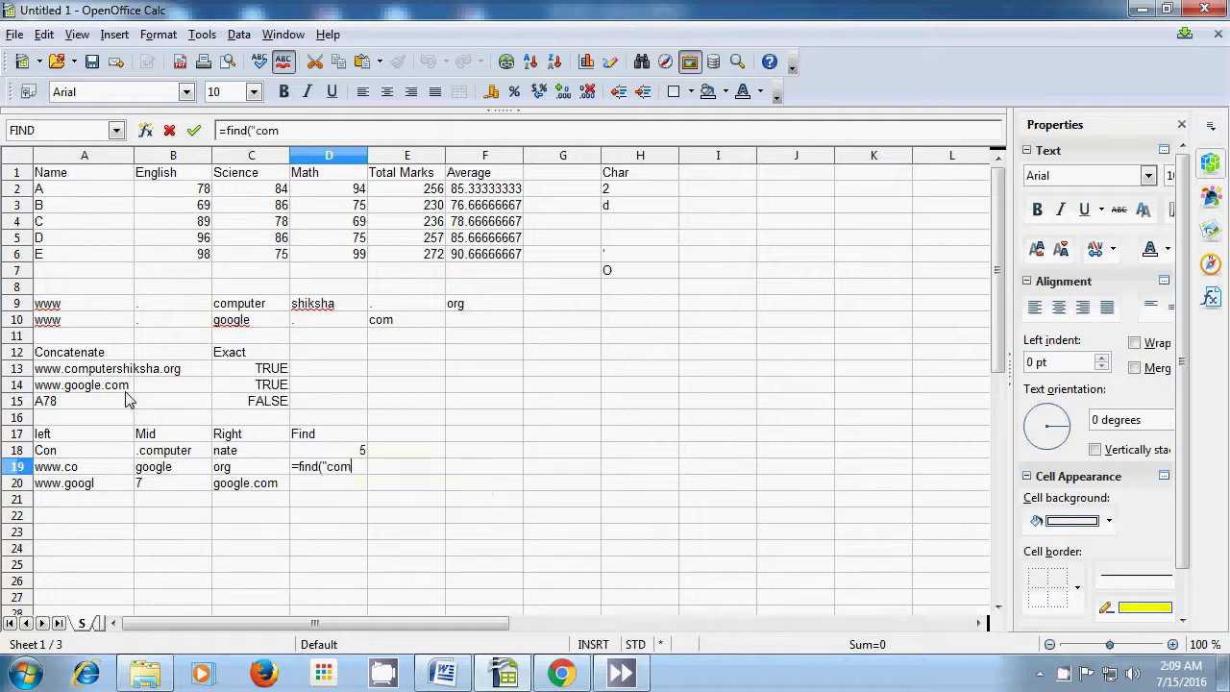
type("\";")
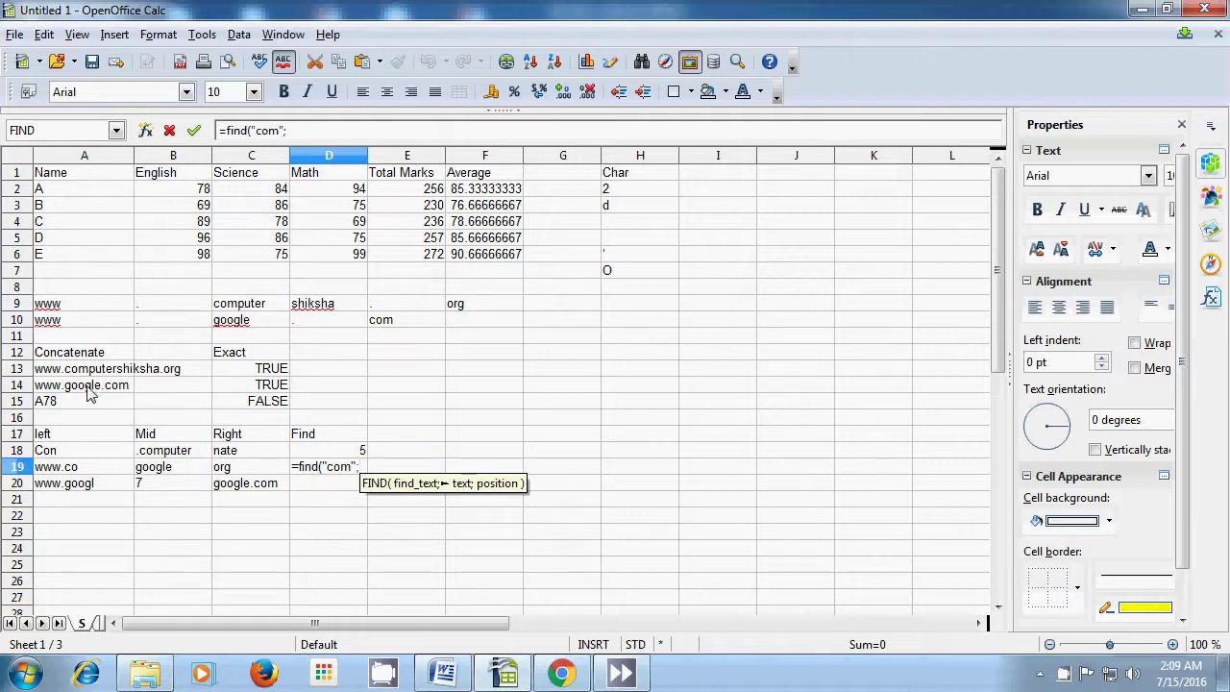
left_click(88, 389)
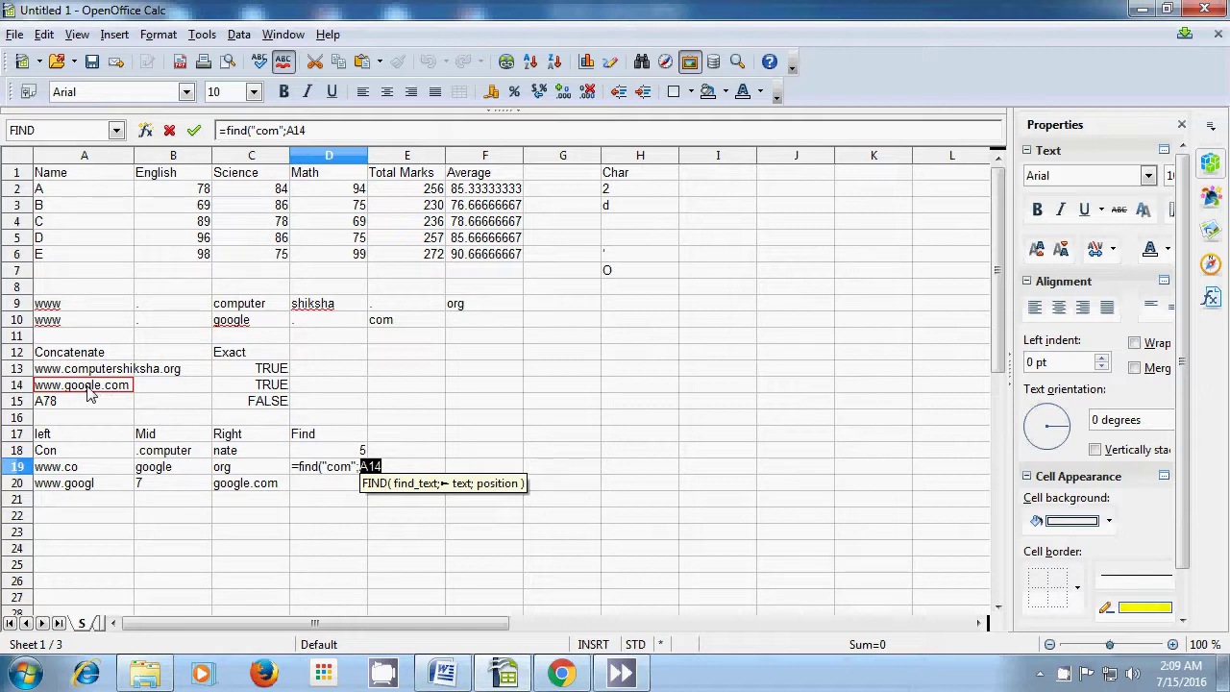
type(")")
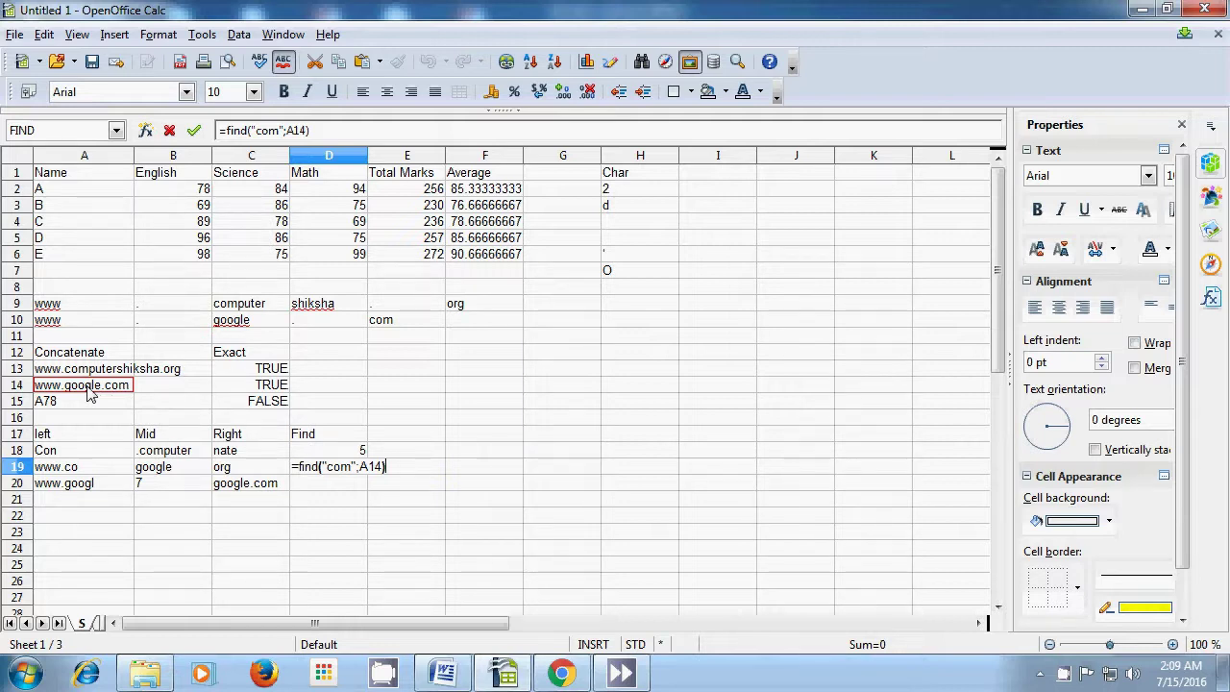
key("Return")
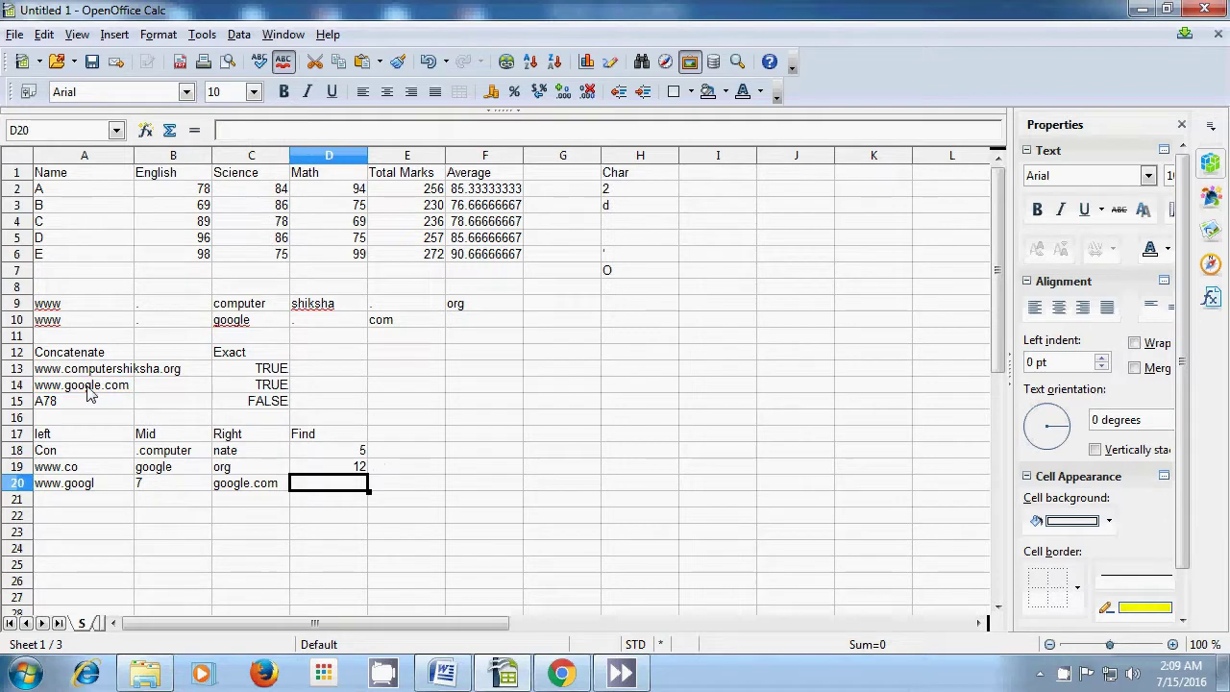
double_click(356, 468)
key("Return")
Enter the formula =find("8";A15) in cell D20 to locate the digit 8 in the joined text A78.
type("=")
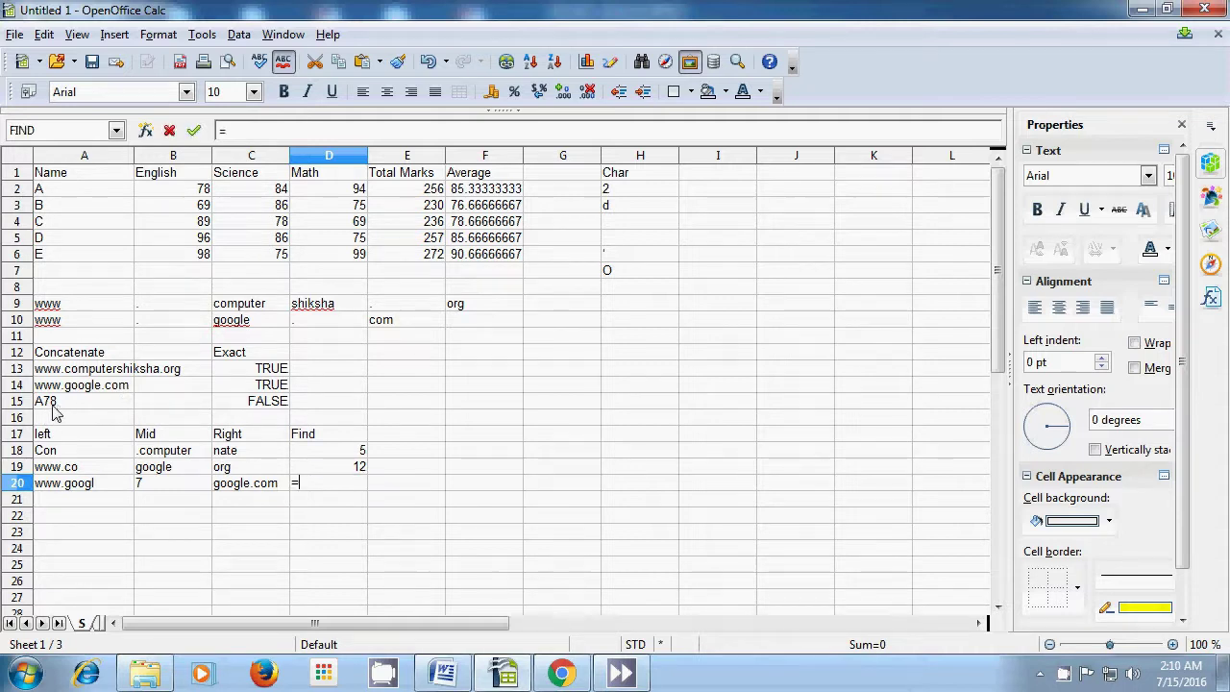
type("find(")
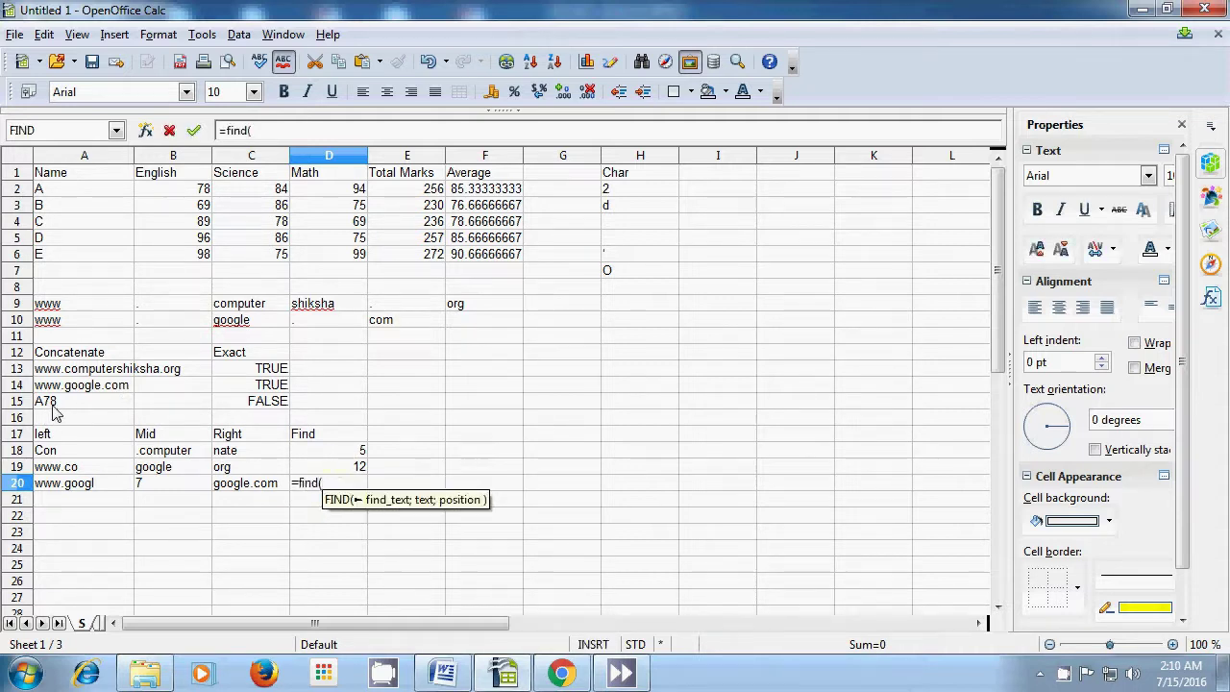
type("\"8\"")
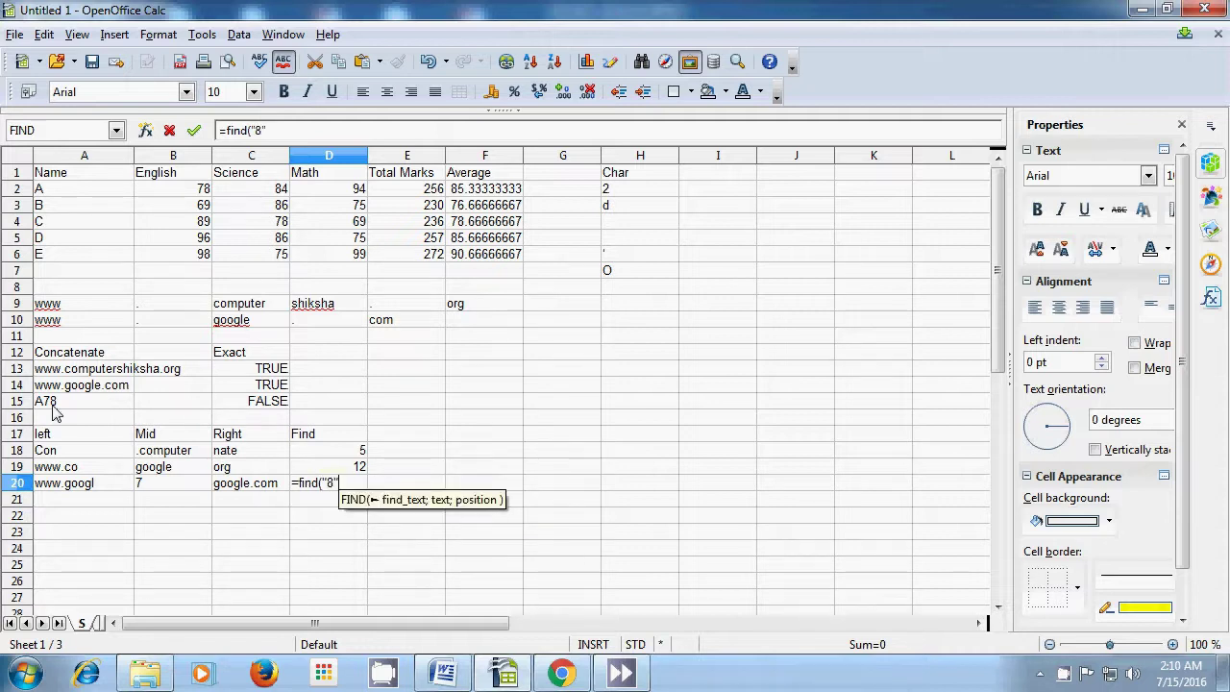
type(";")
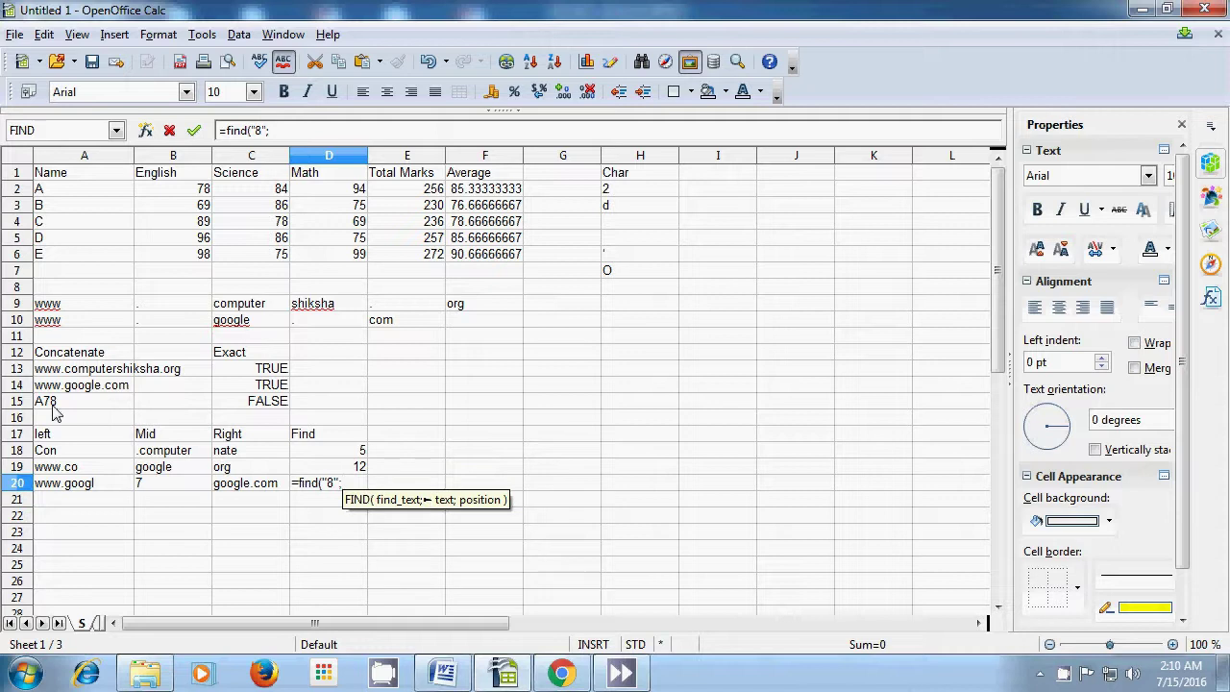
left_click(54, 405)
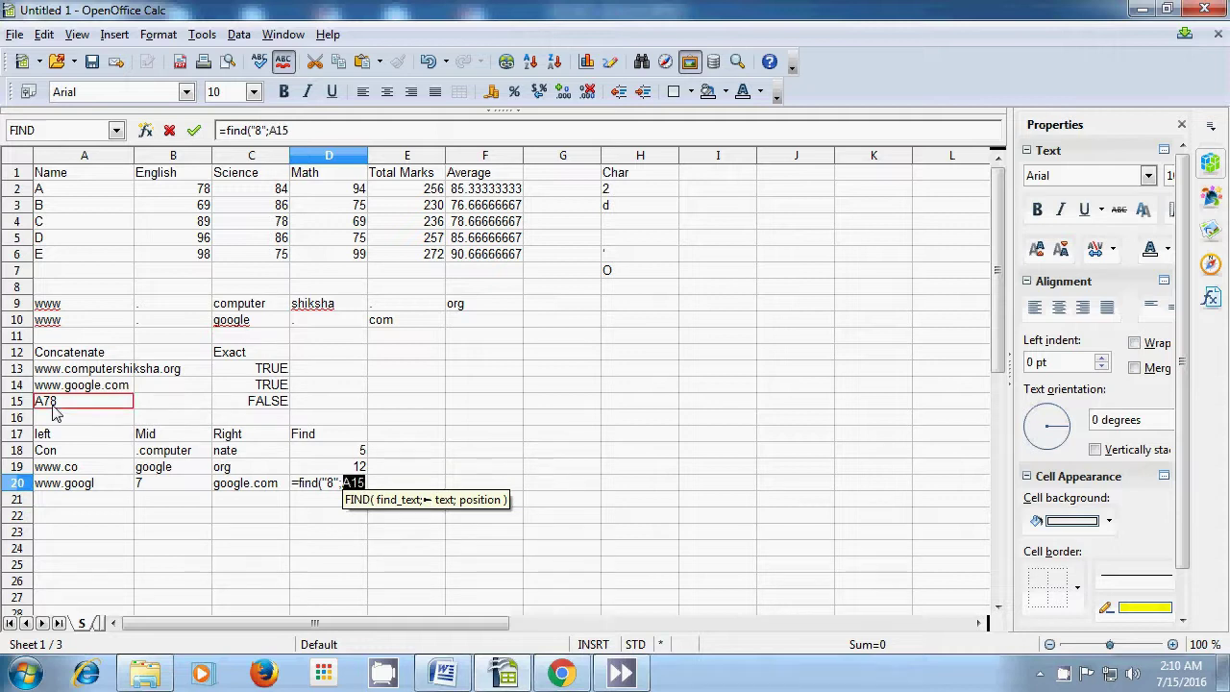
type(")")
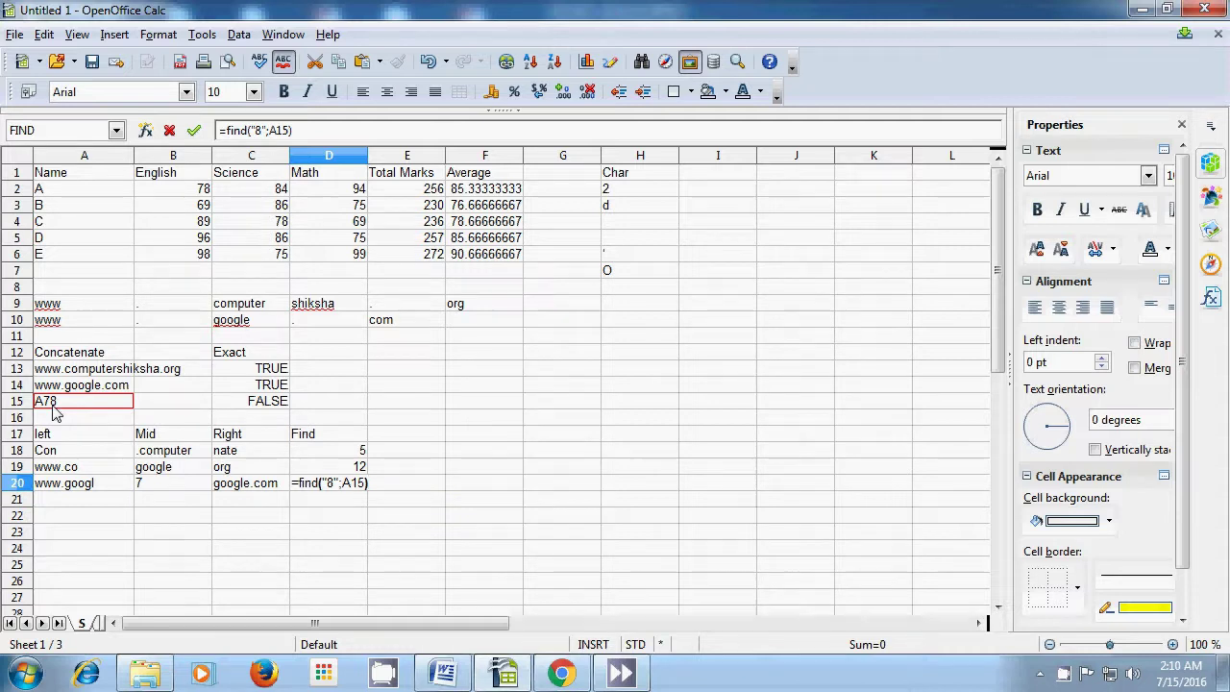
key("Return")
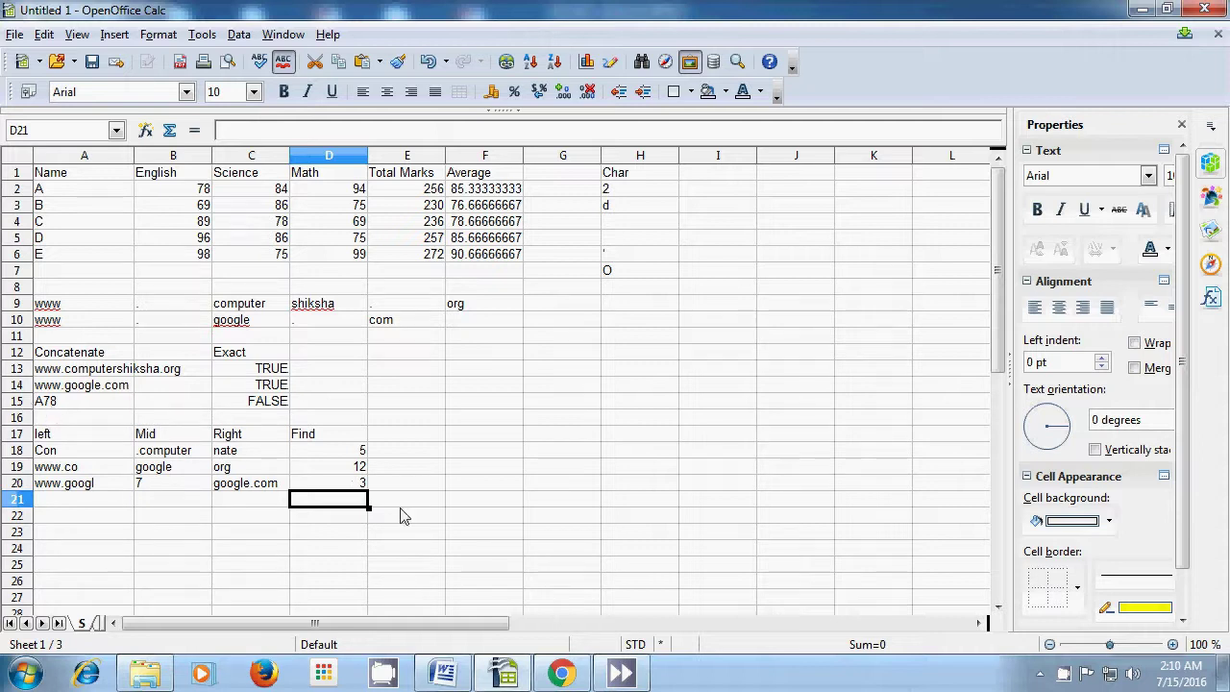
left_click(436, 485)
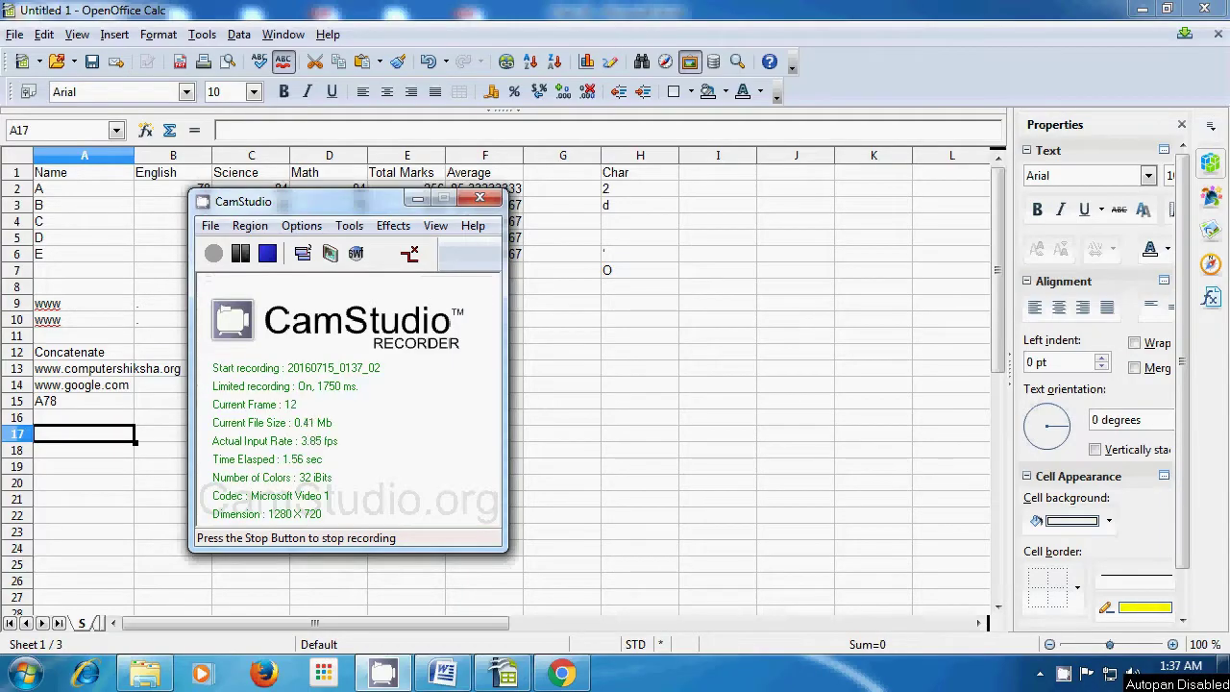
Enter the heading left in cell A17 below the concatenated texts.
left_click(405, 458)
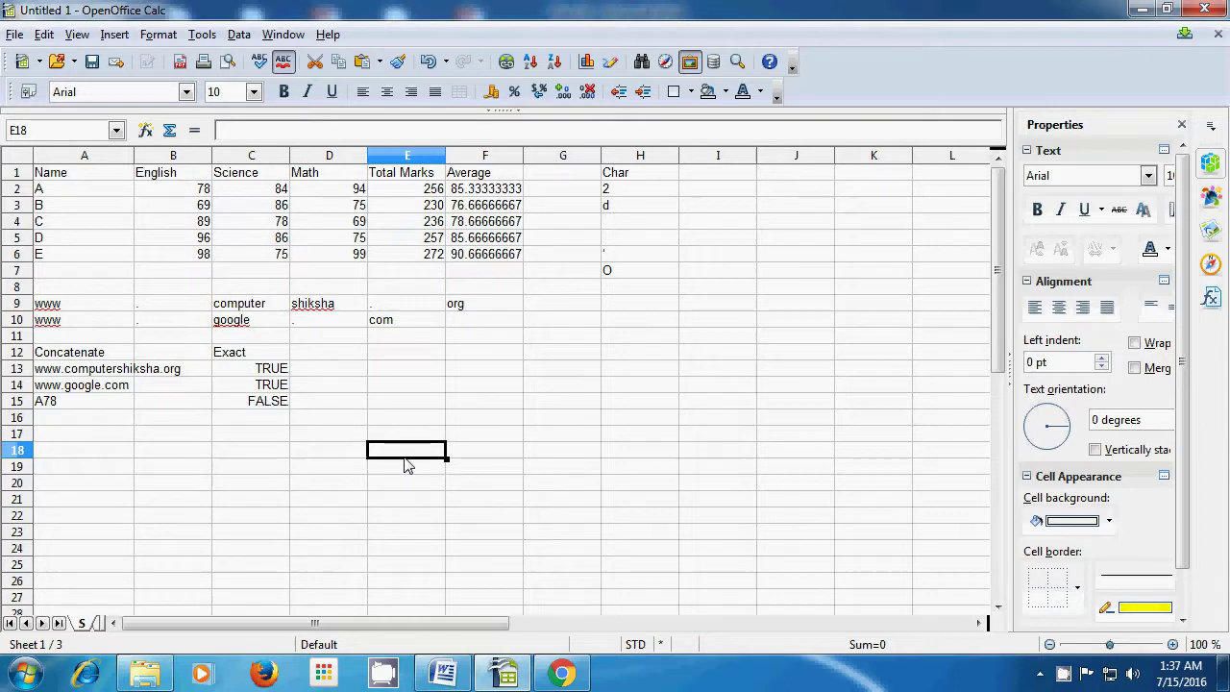
left_click(80, 439)
type("left")
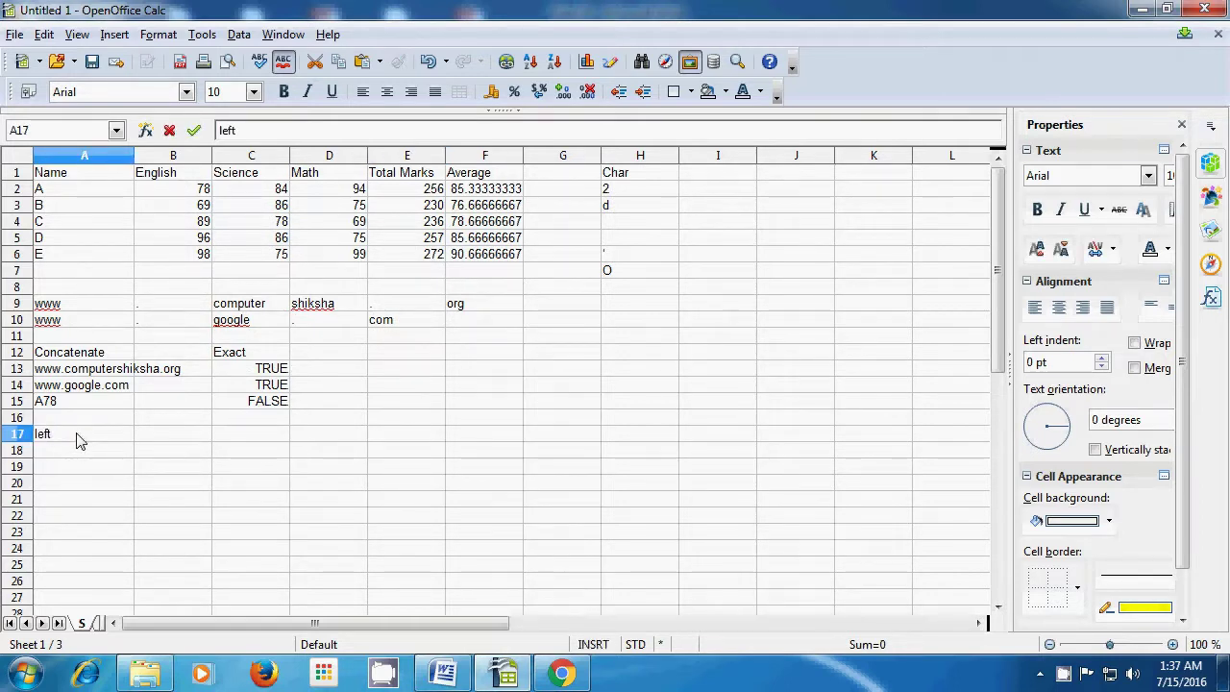
Enter the formula =left(A12;3) in cell A18 to extract the first three characters of Concatenate.
left_click(84, 457)
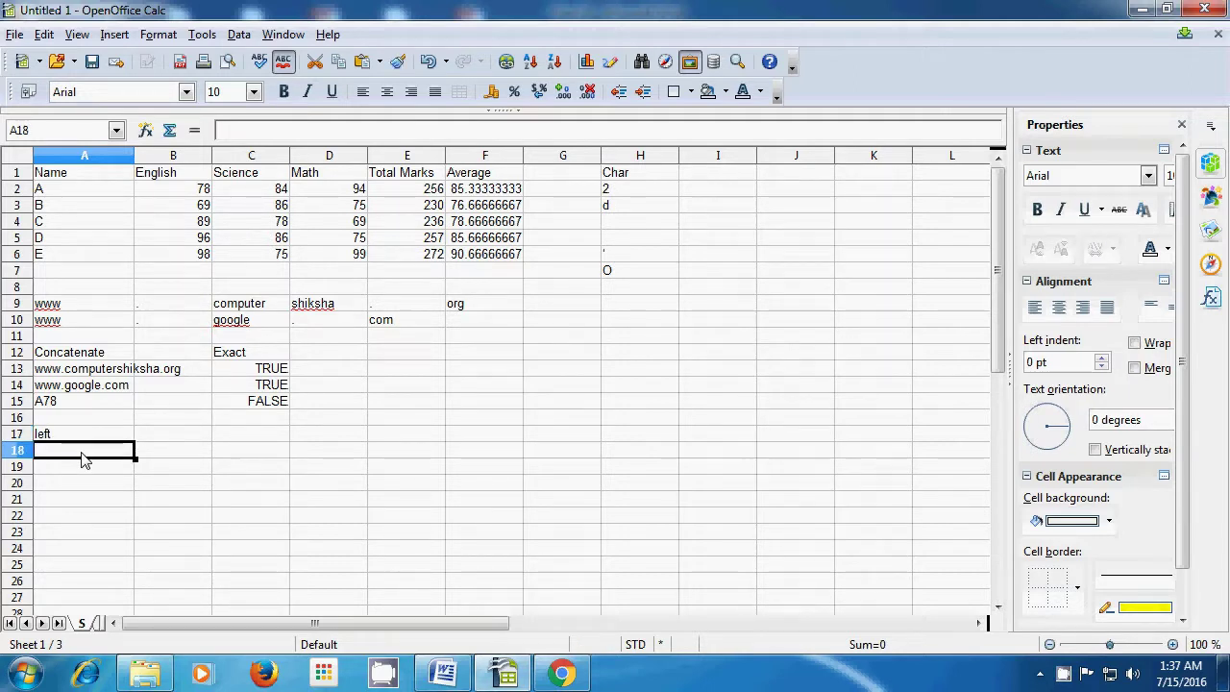
type("=left")
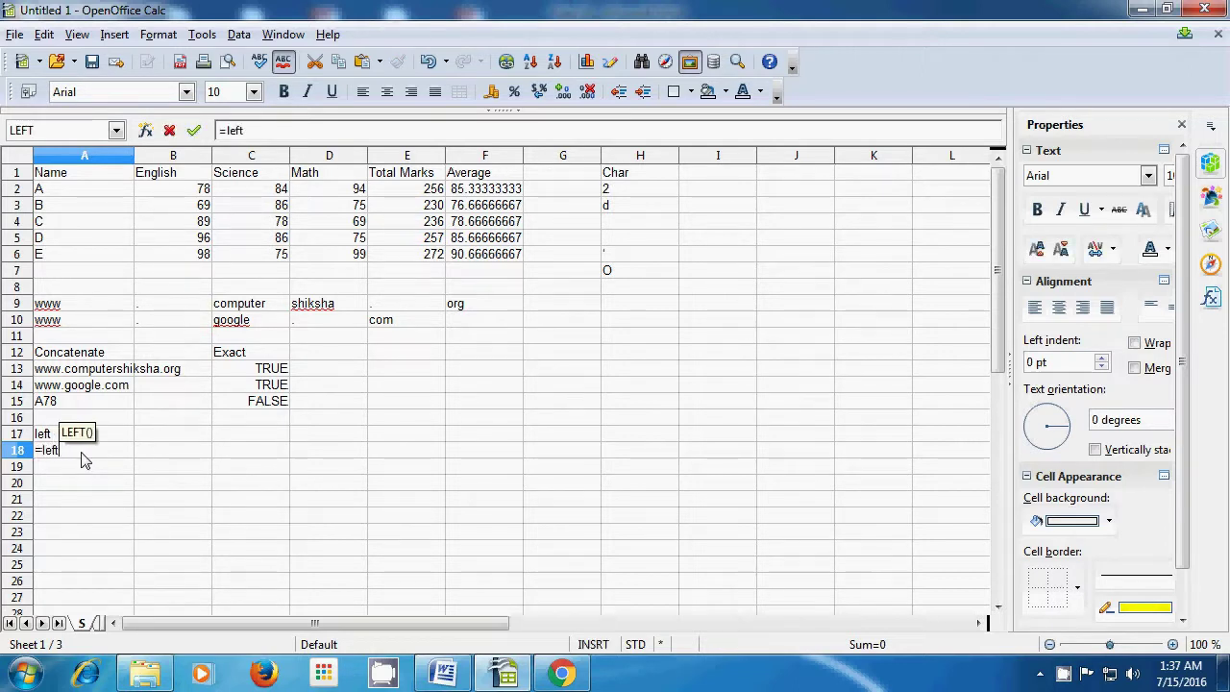
type("(")
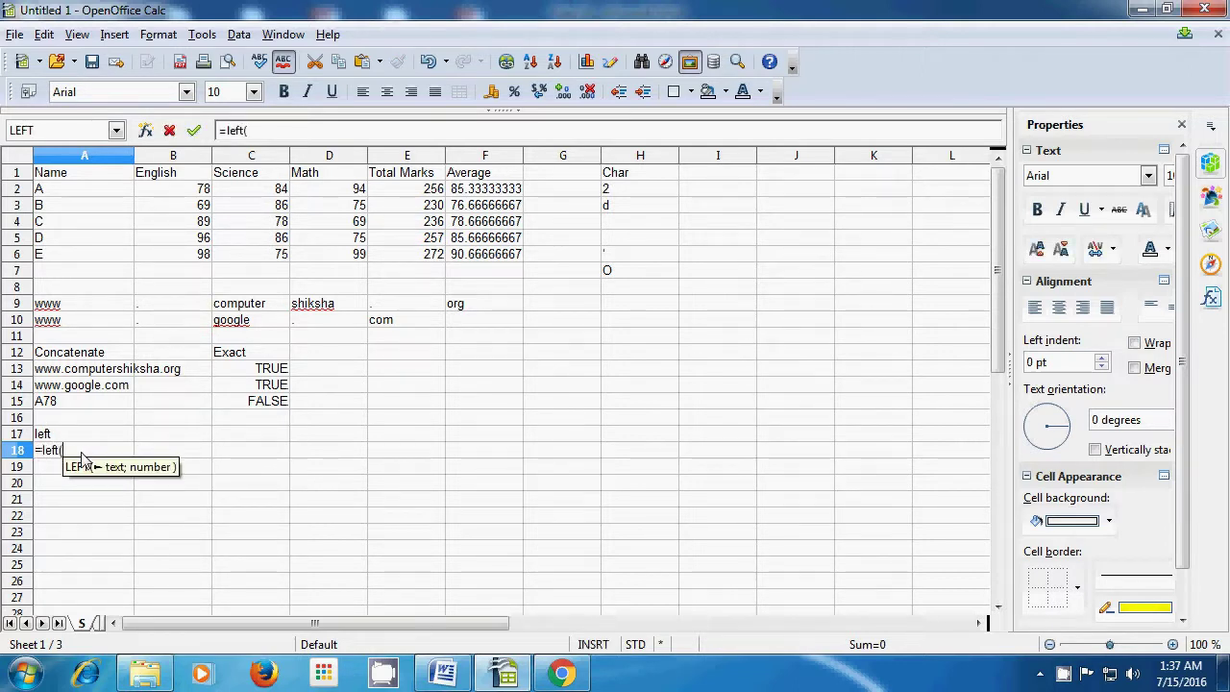
left_click(93, 354)
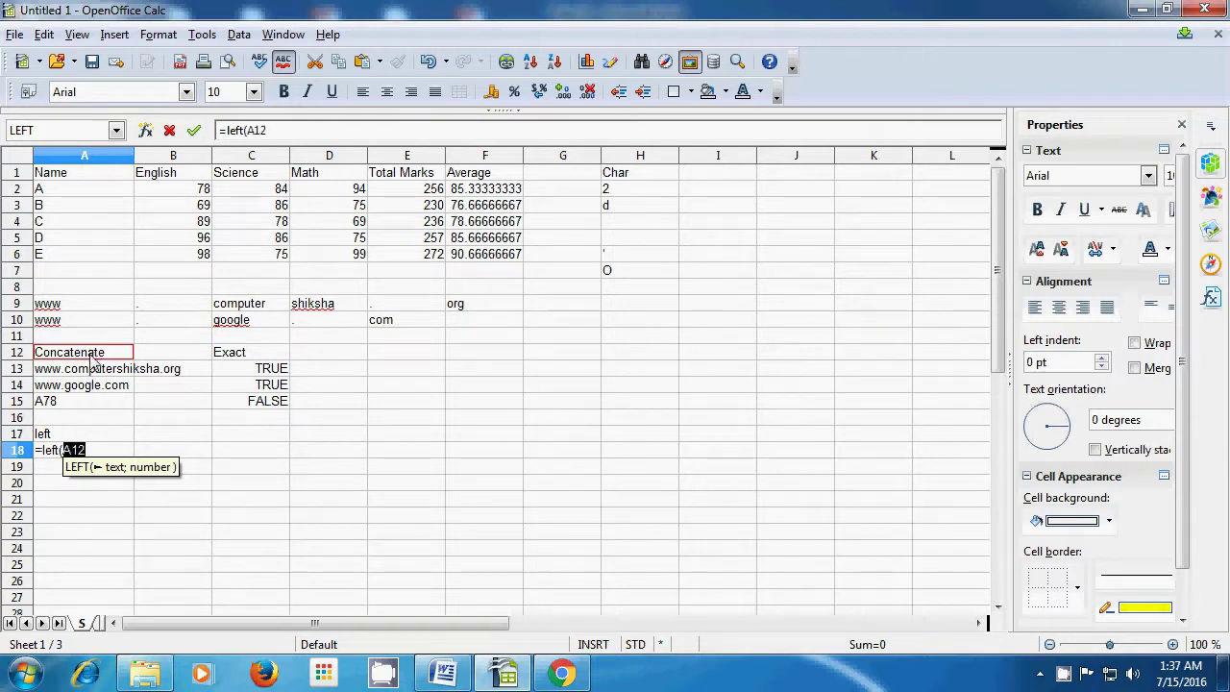
type(";")
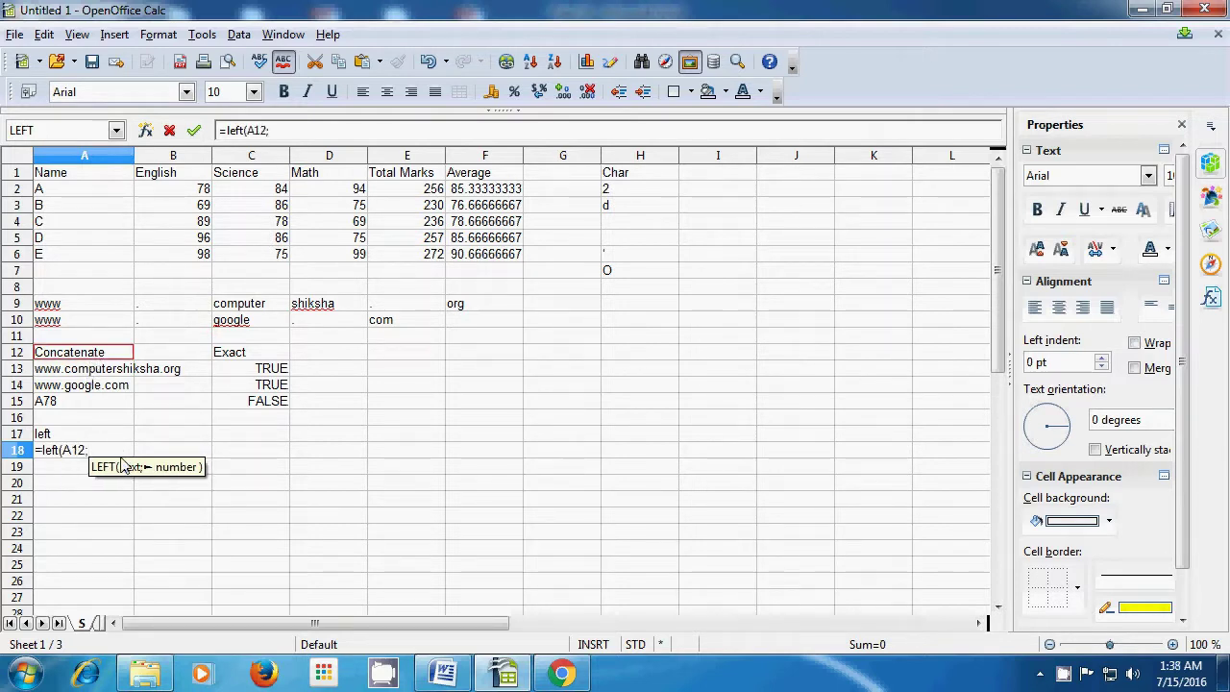
type("3")
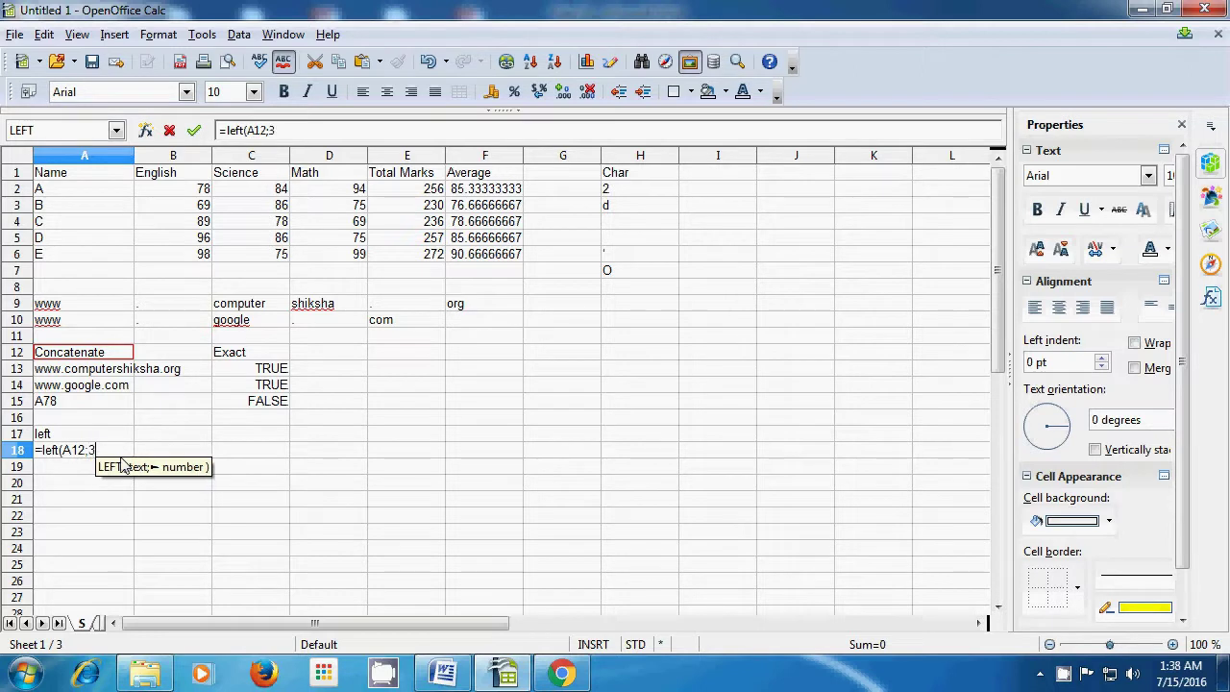
type(")")
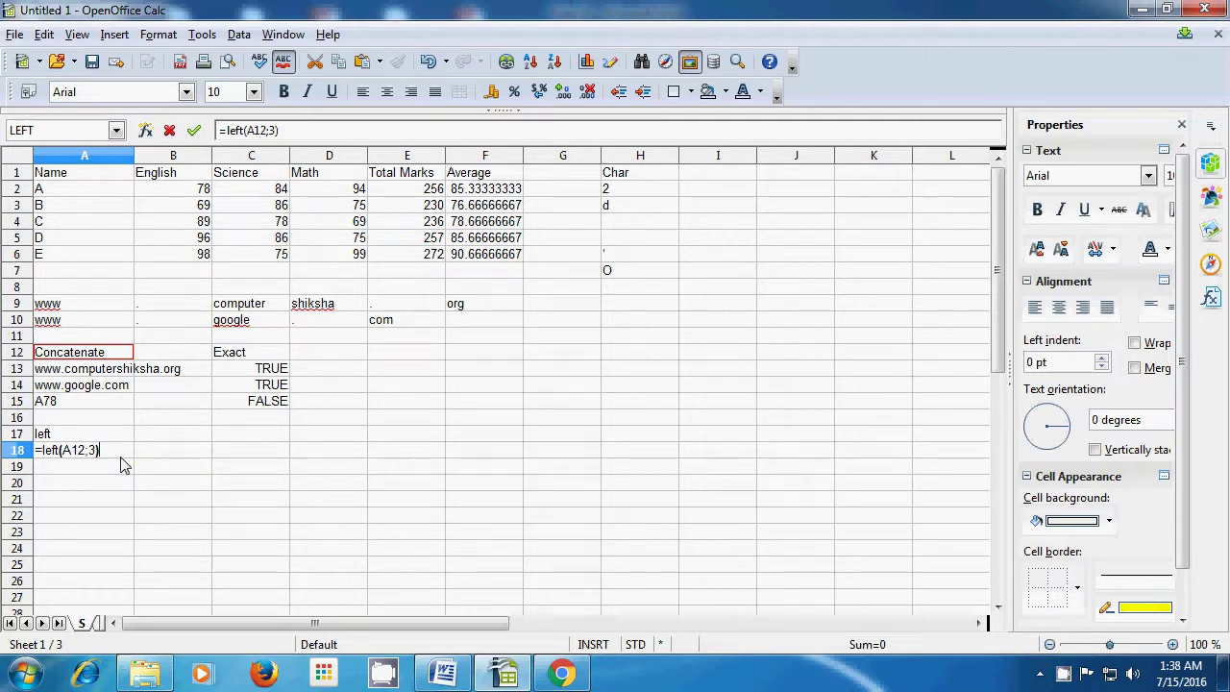
key("Return")
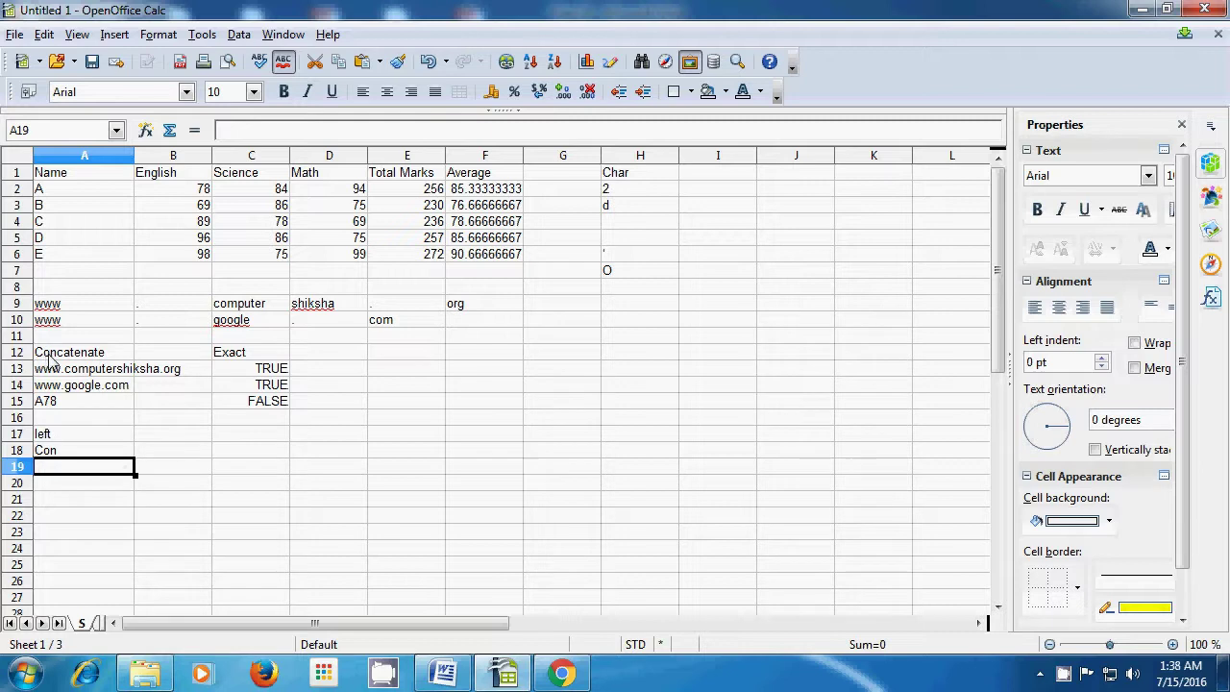
Enter the formula =left(A13;6) in cell A19 to extract the first six characters of the computershiksha address.
type("=left(")
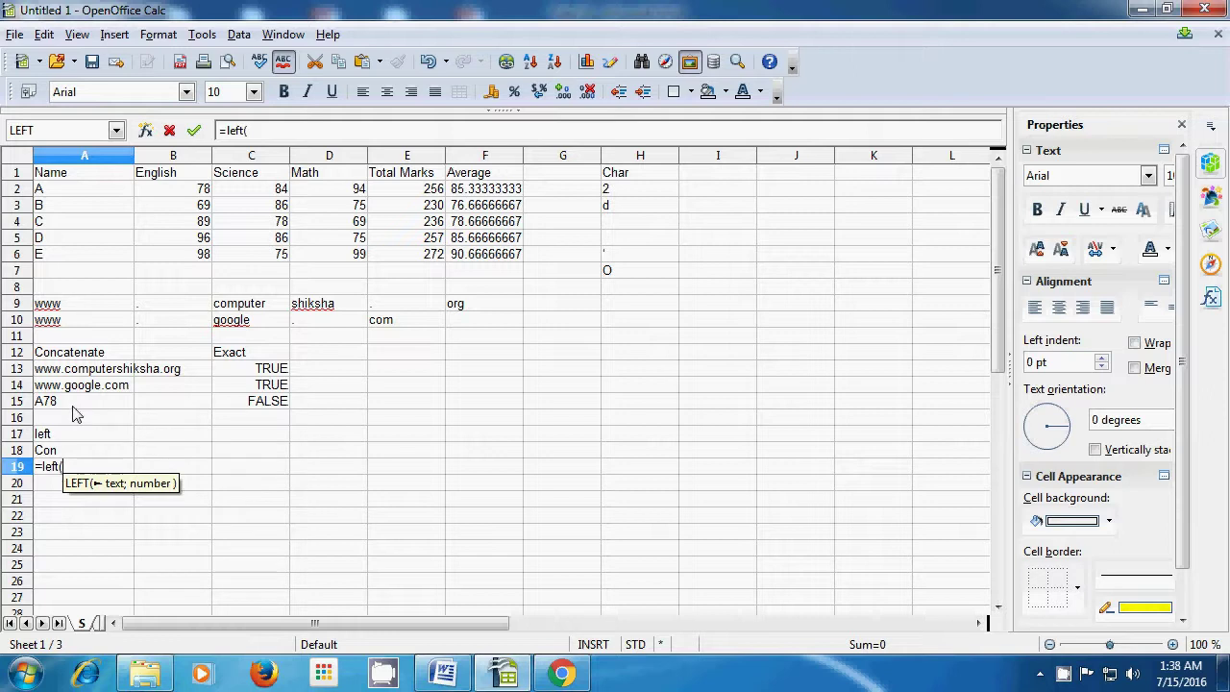
left_click(87, 371)
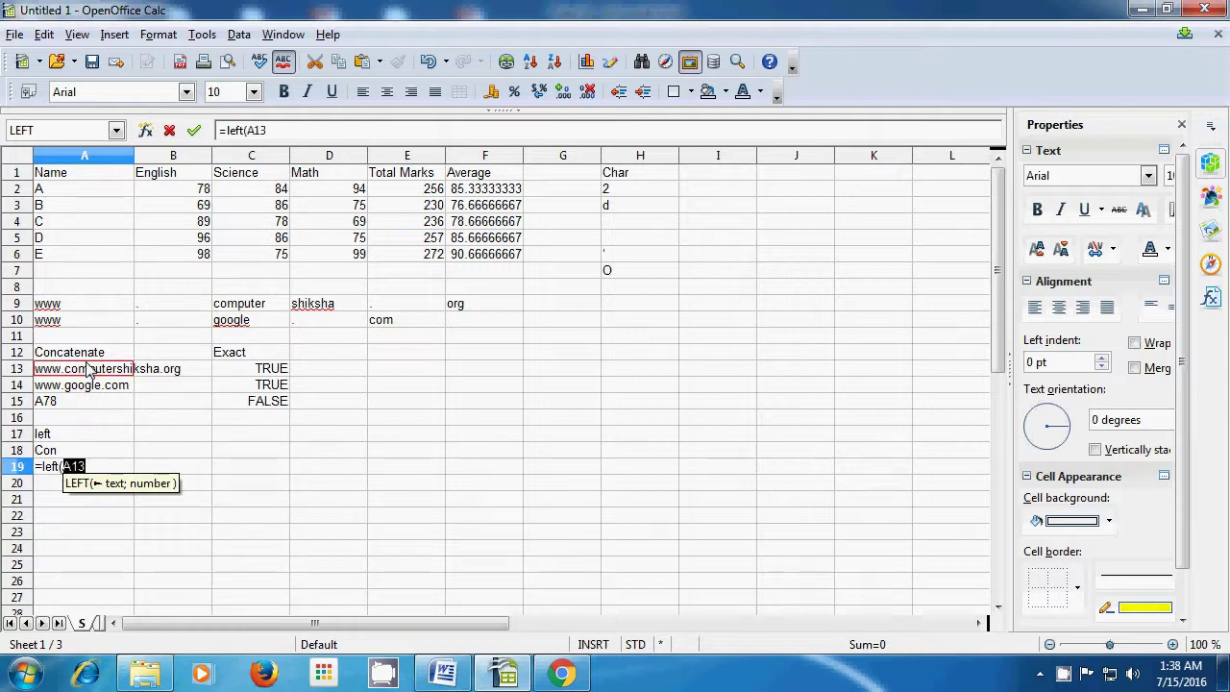
type(";")
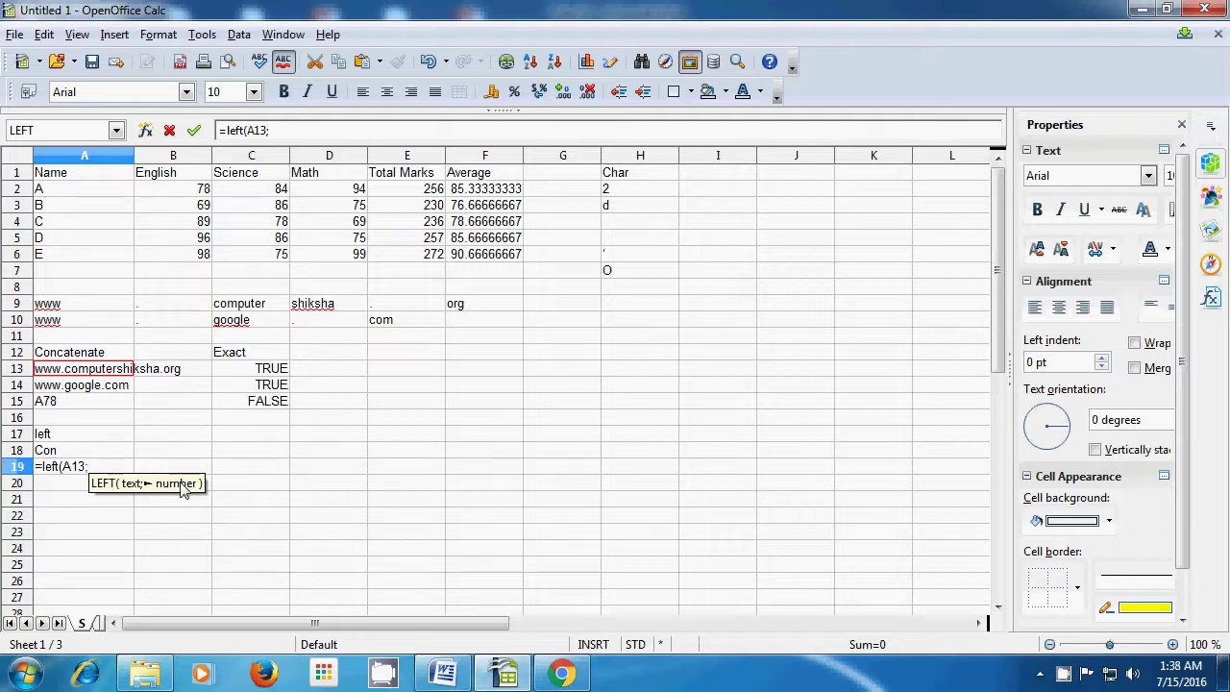
type("6")
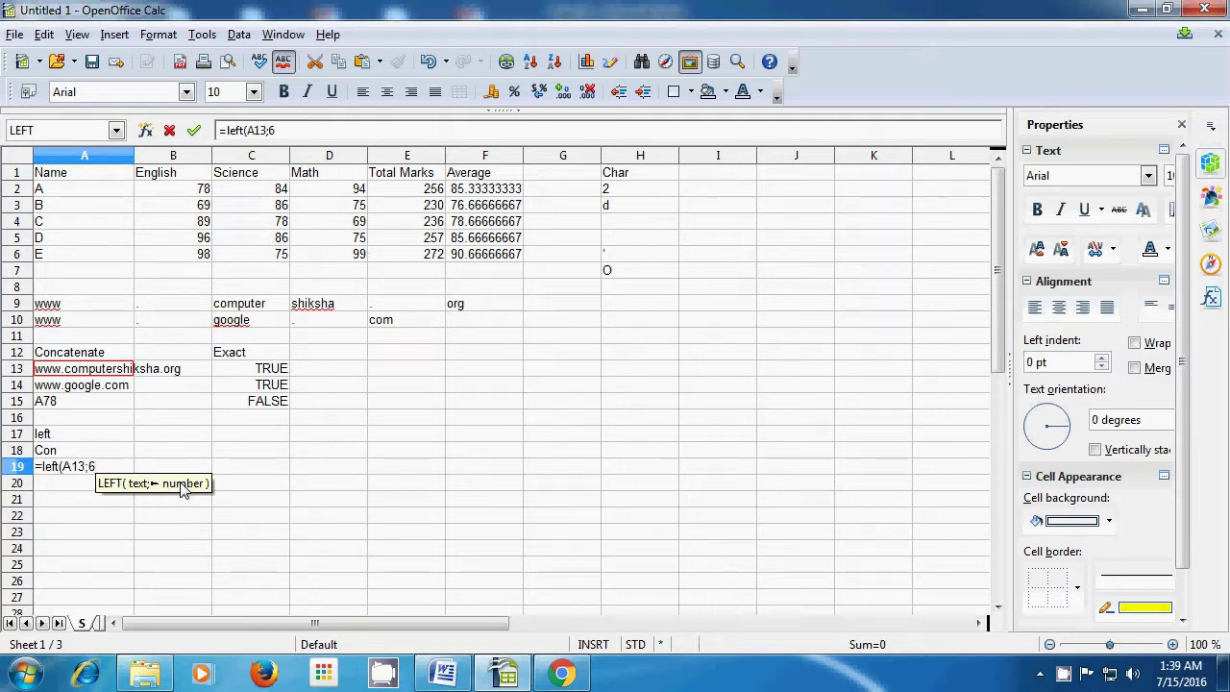
type(")")
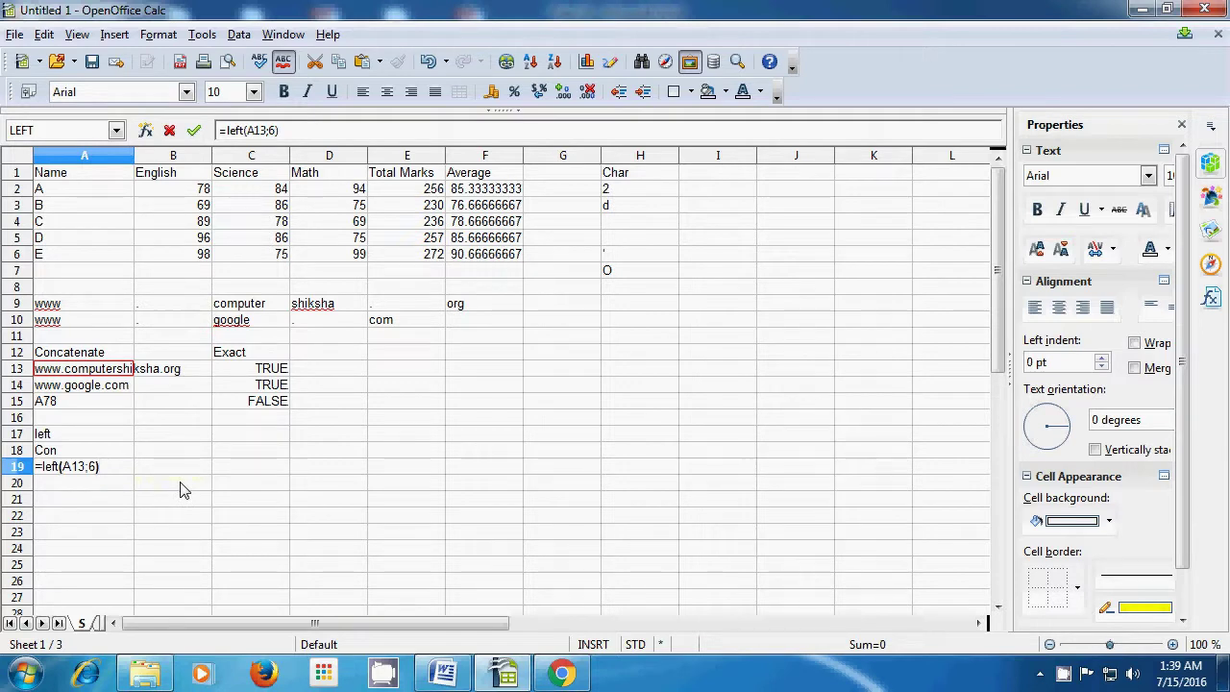
key("Return")
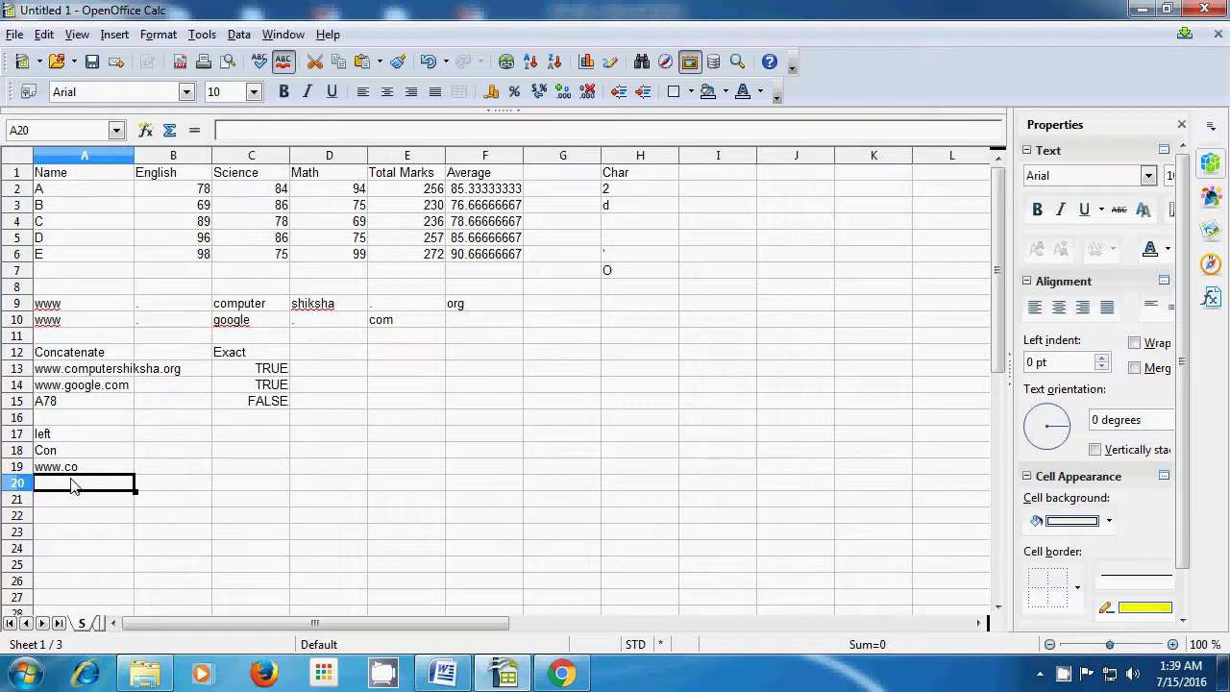
Enter the formula =left(A14;9) in cell A20 to extract the first nine characters of the Google address.
type("=left")
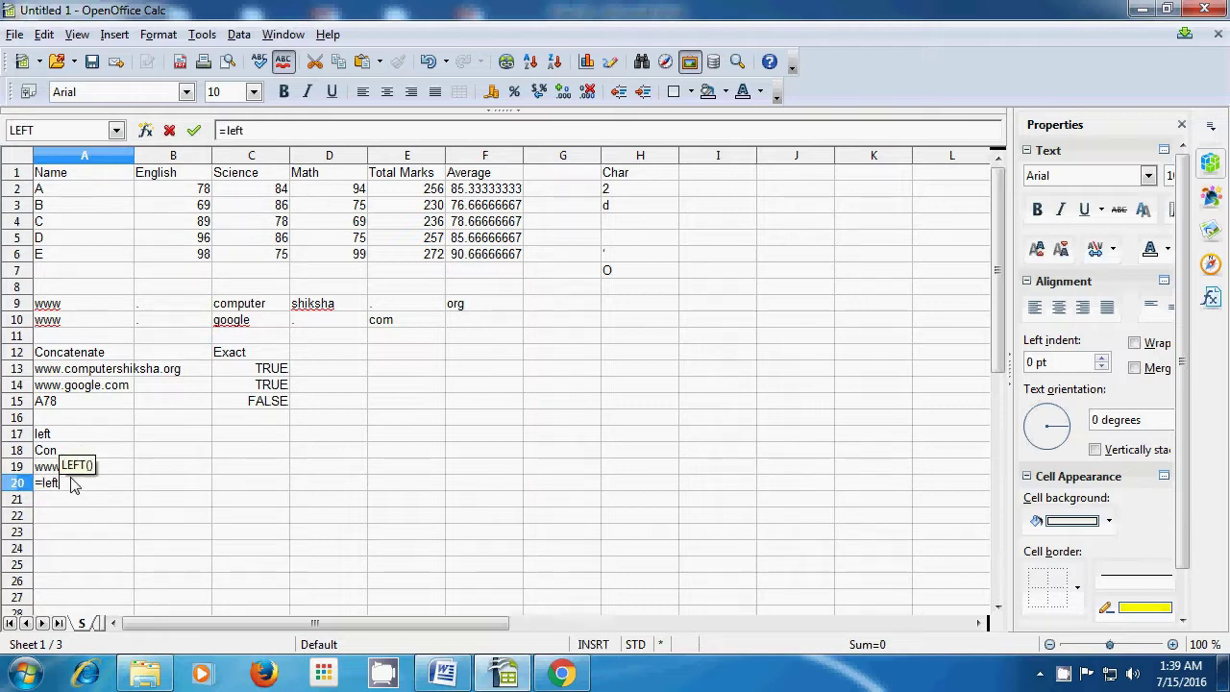
type("(")
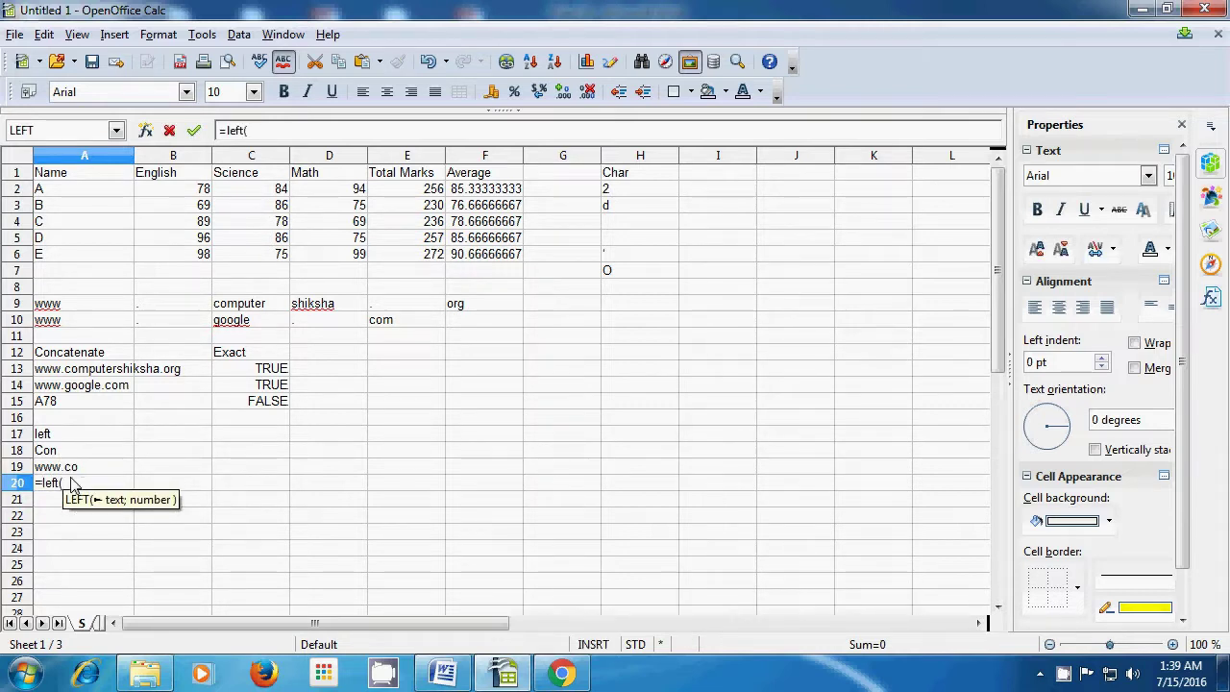
left_click(63, 389)
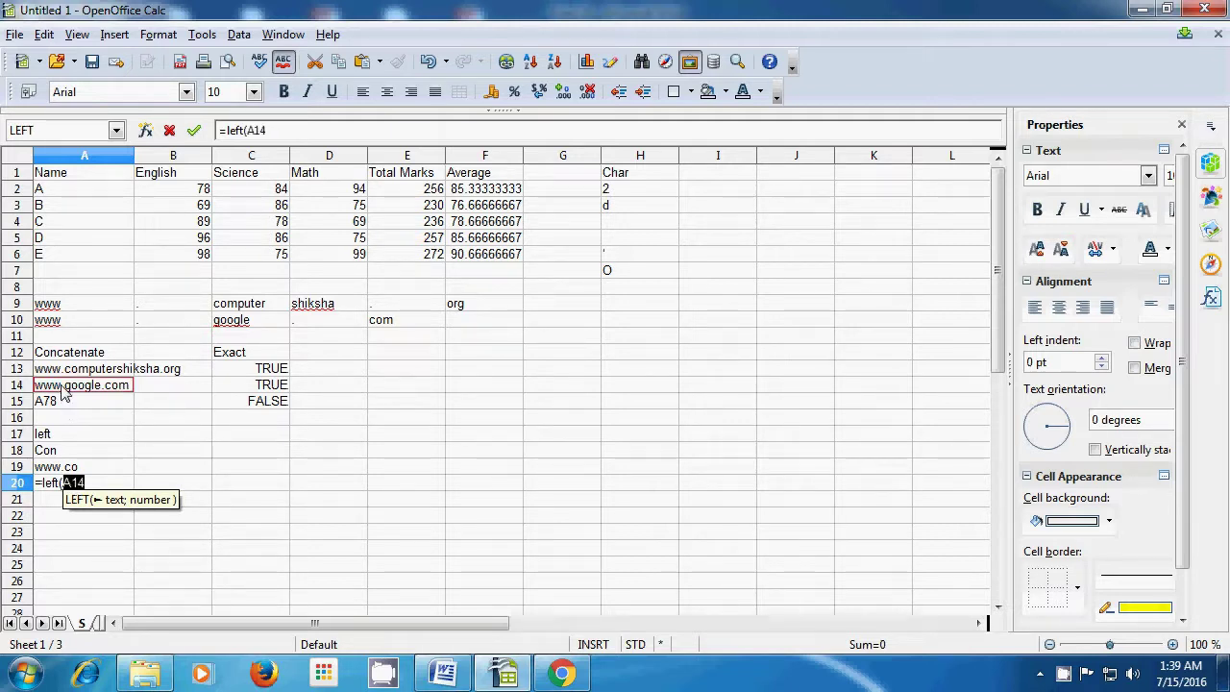
type(";")
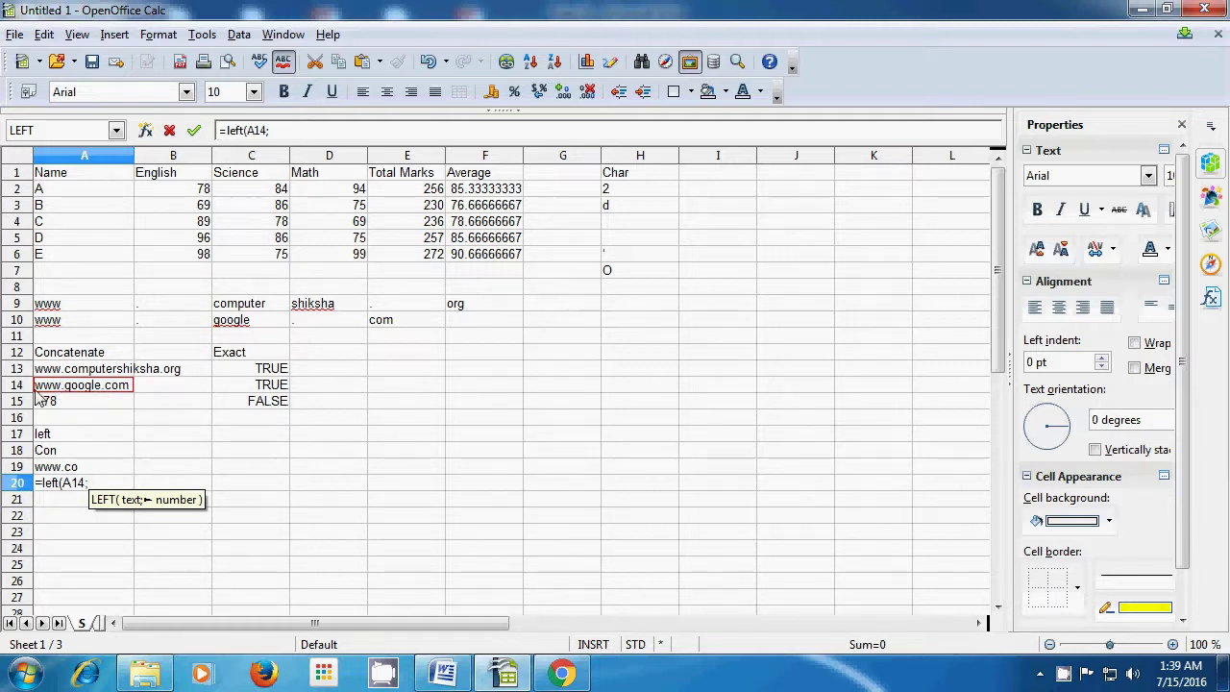
type("9)")
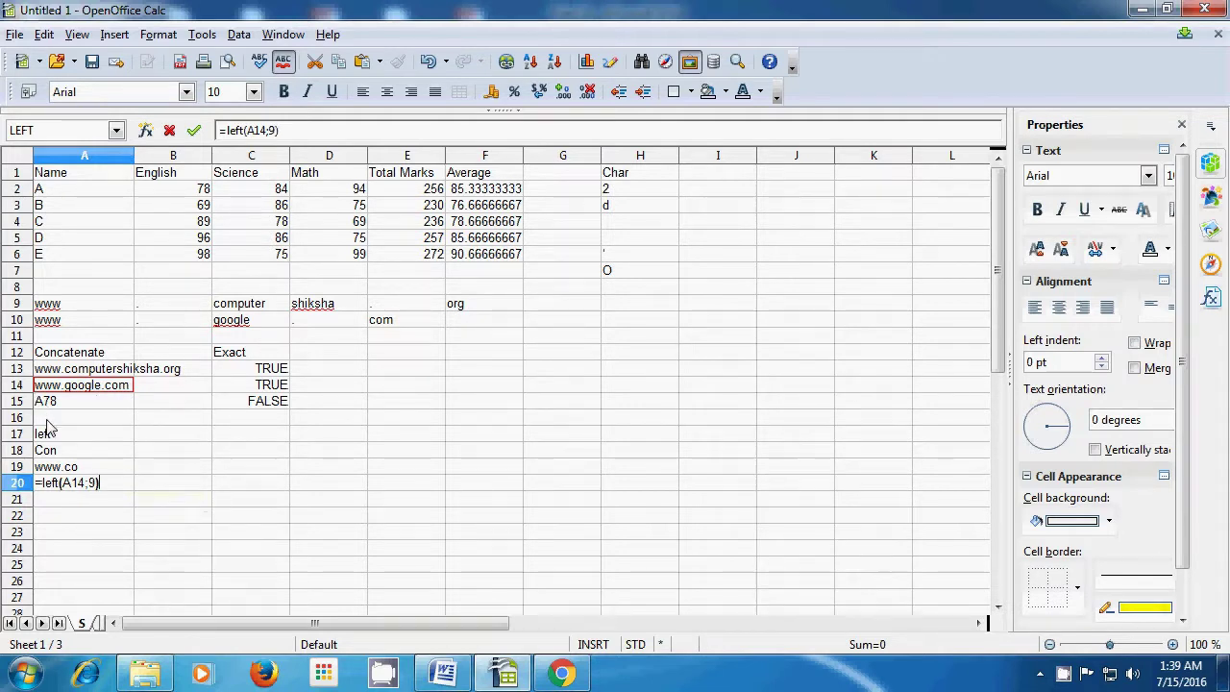
key("Return")
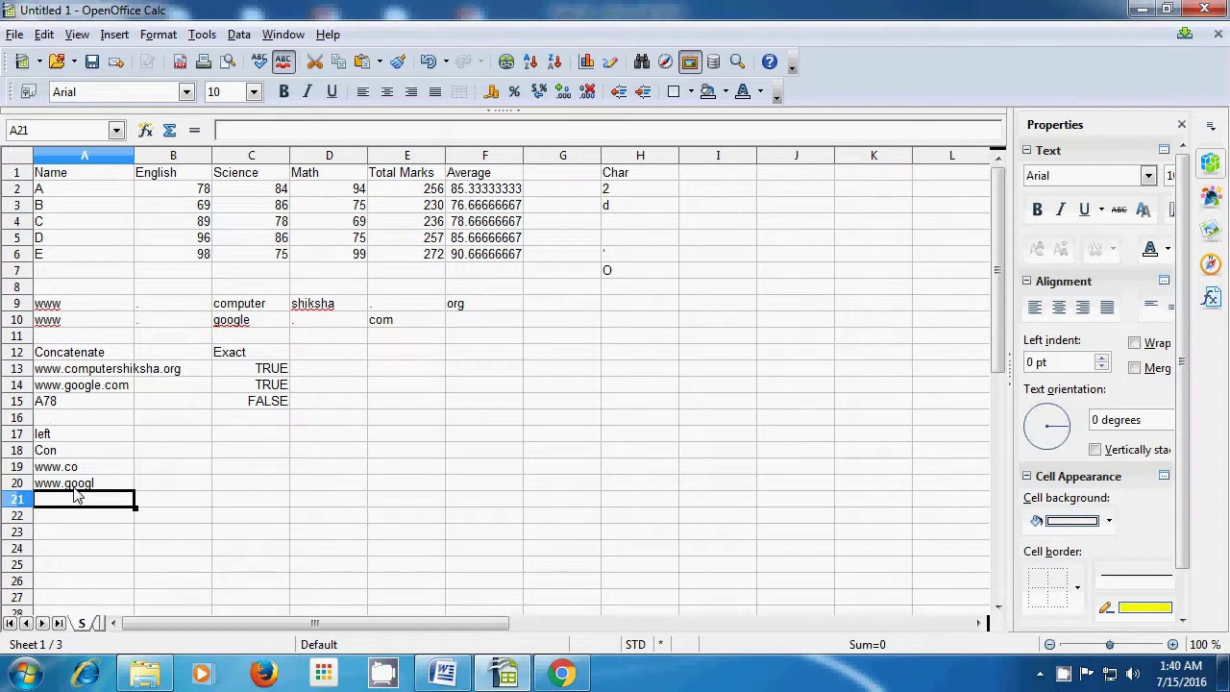
left_click(265, 488)
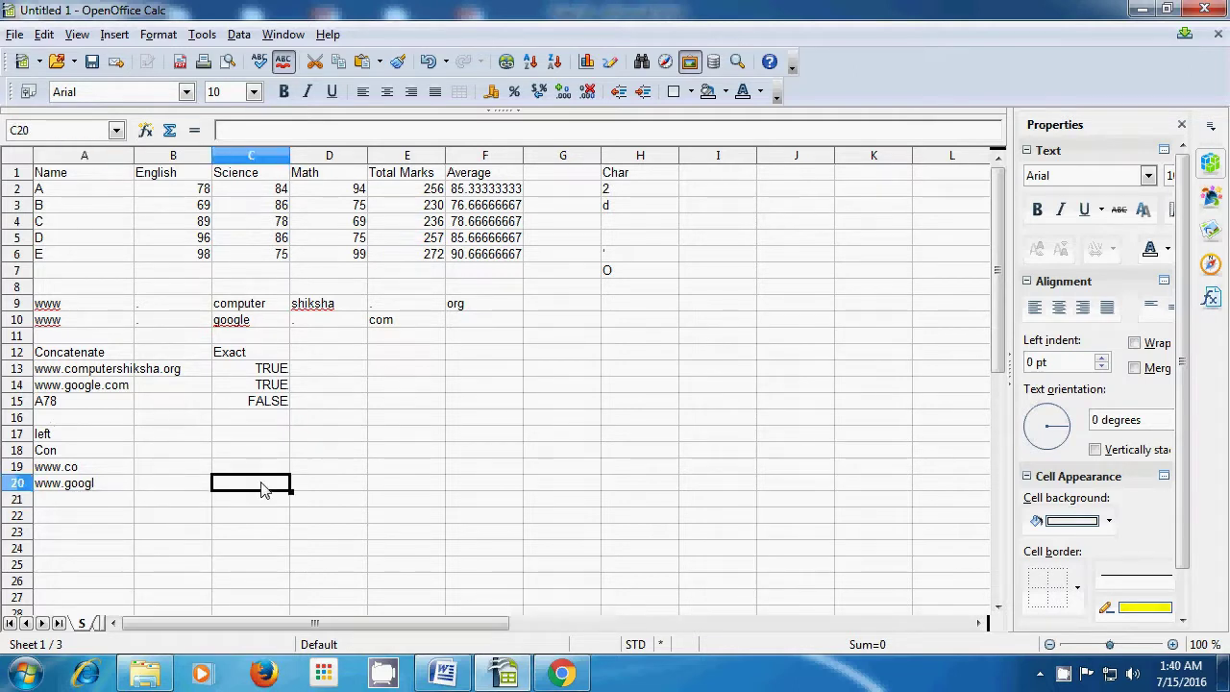
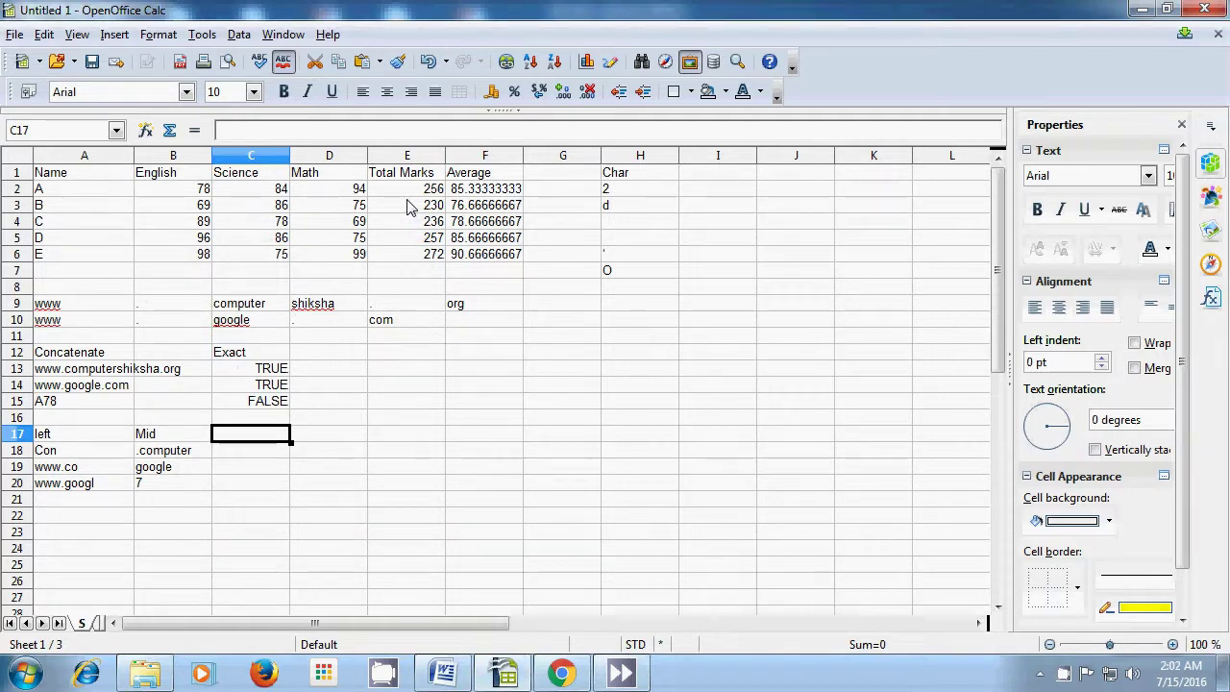
Enter the heading Right in cell C17 and the formula =right(A12;4) in cell C18 below it.
type("Right")
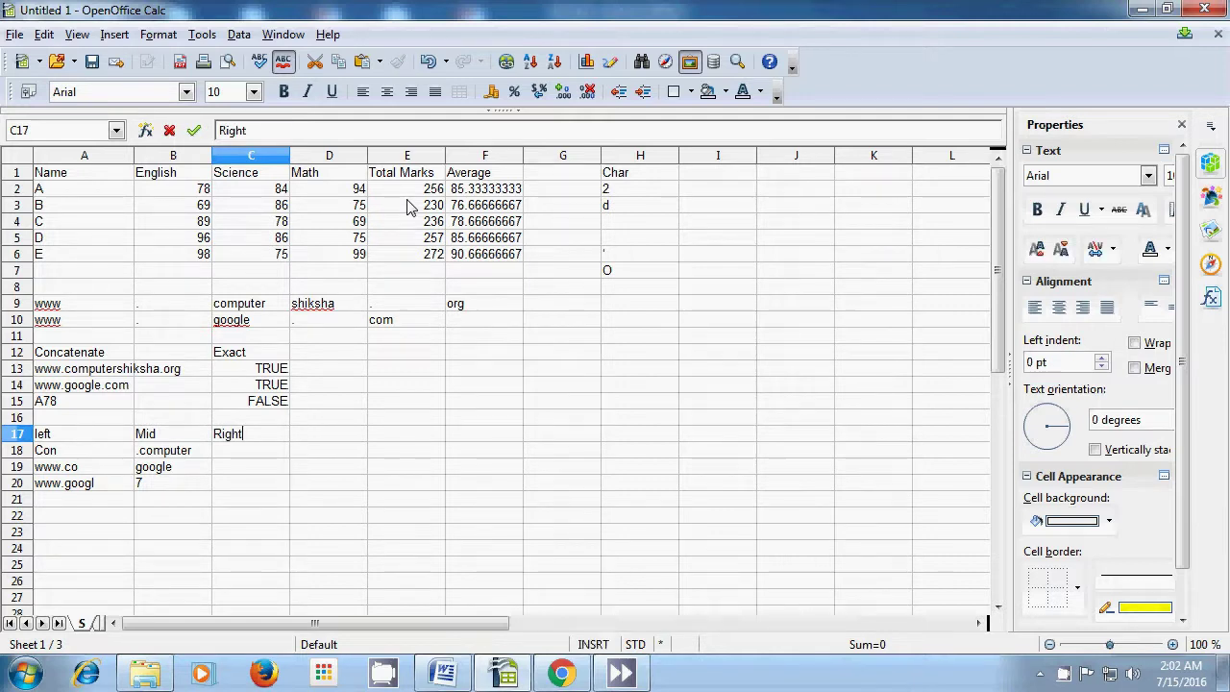
left_click(243, 459)
key("Escape")
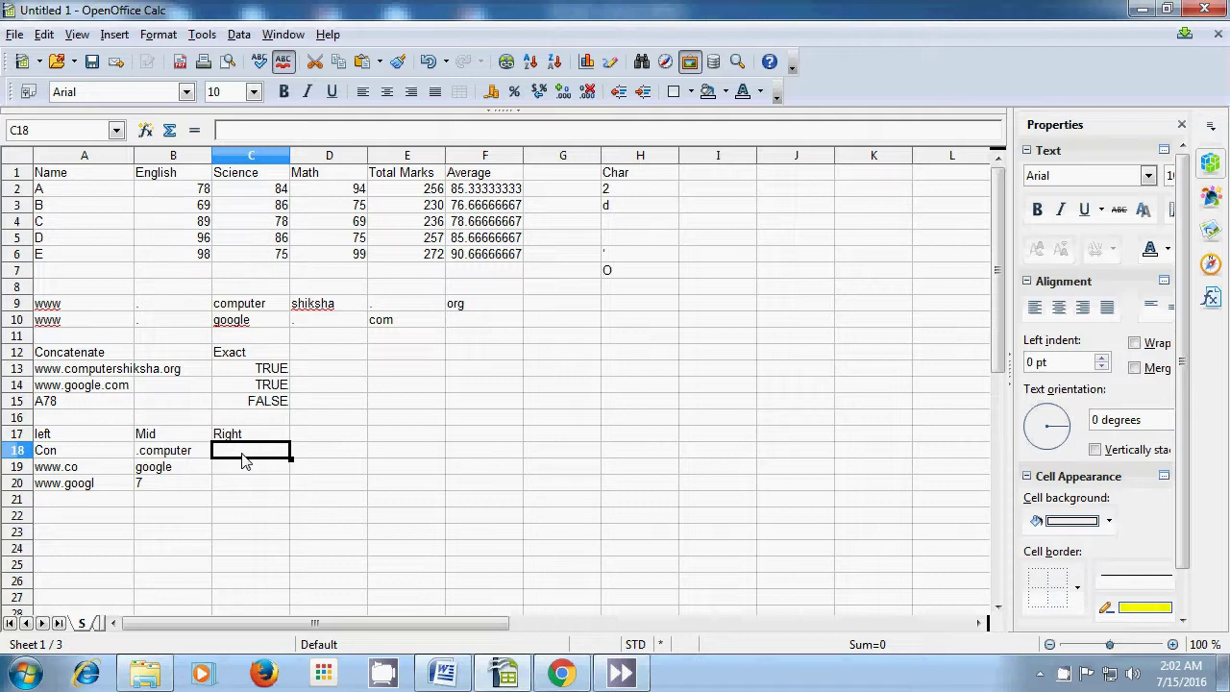
type("=righ")
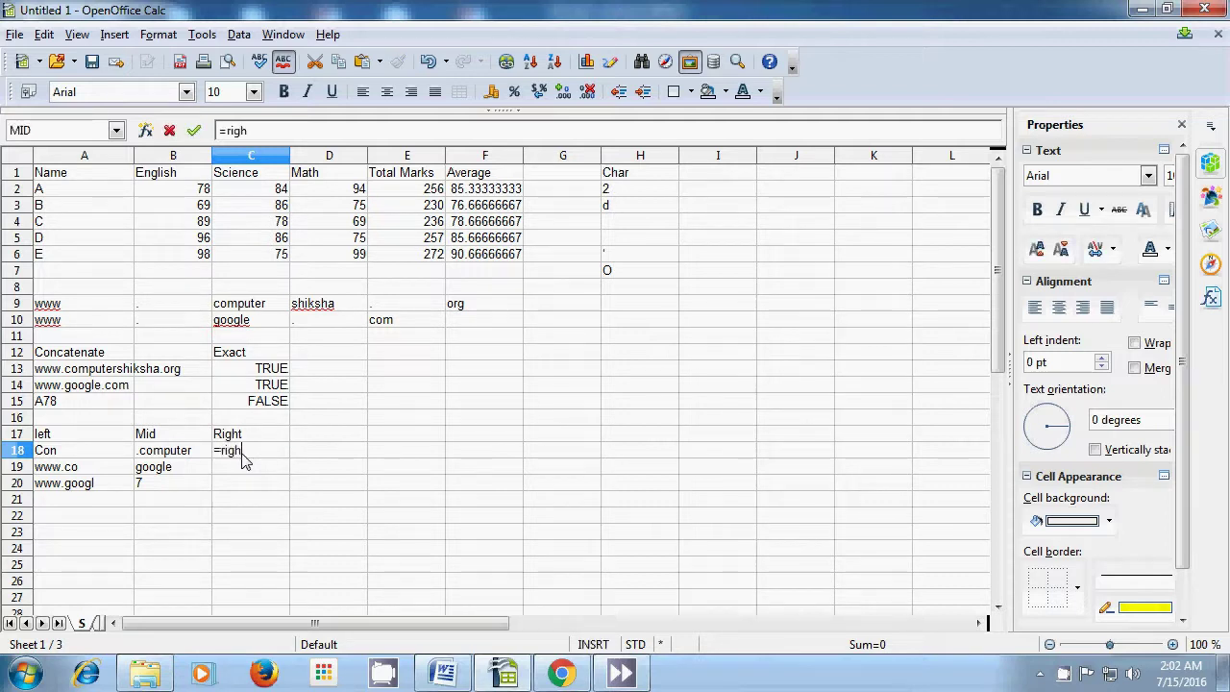
type("t(")
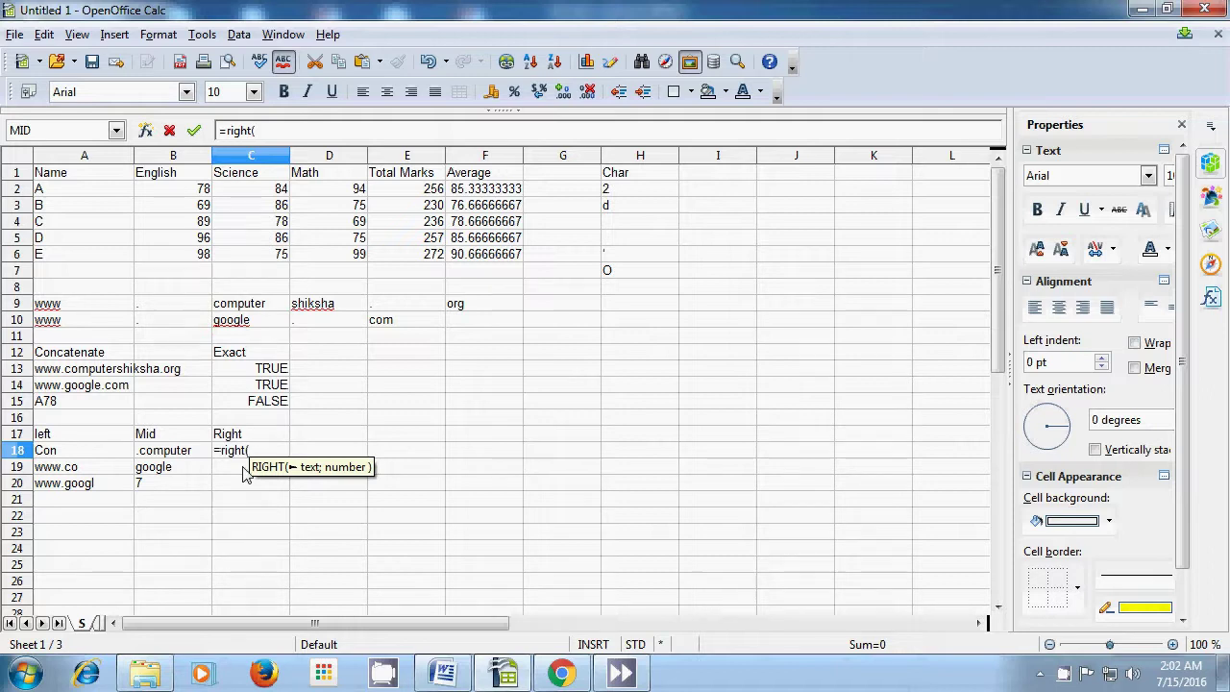
left_click(84, 358)
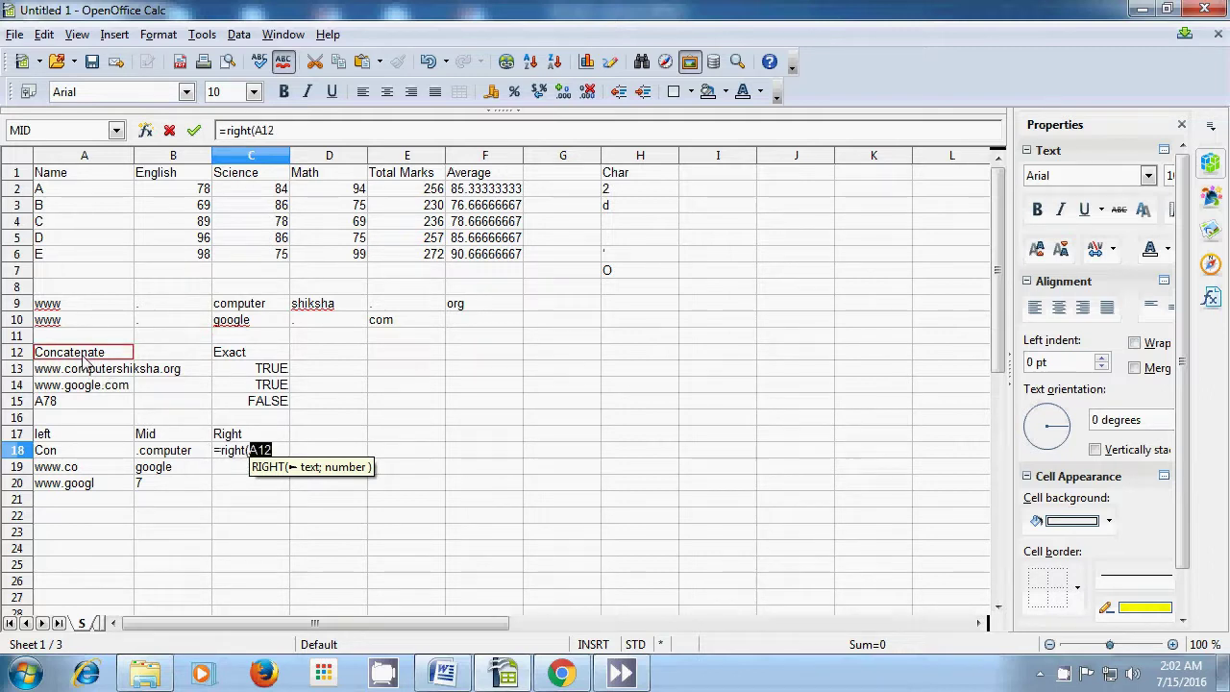
type(";")
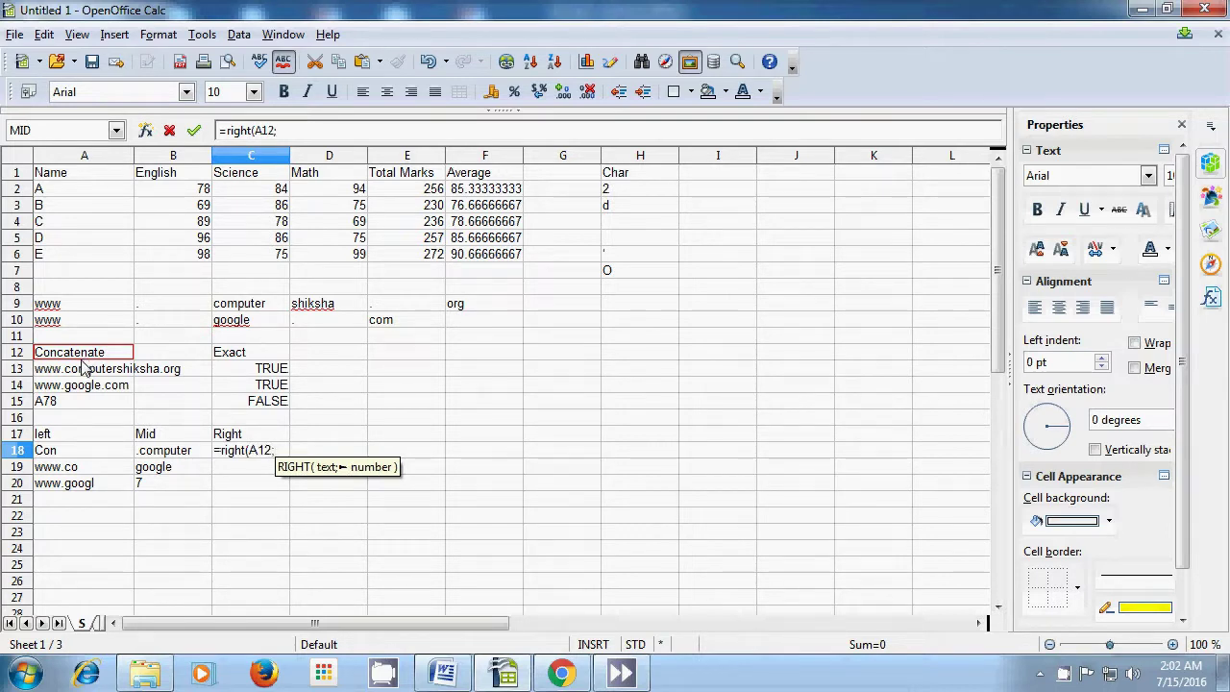
type("4)")
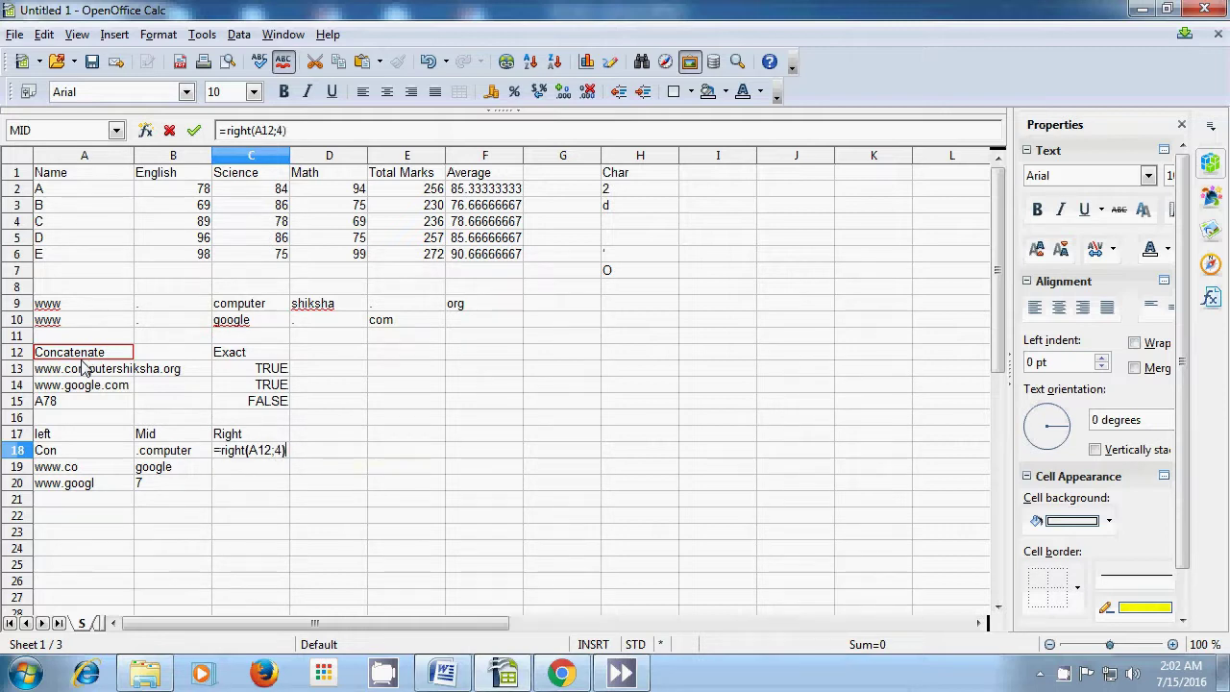
key("Return")
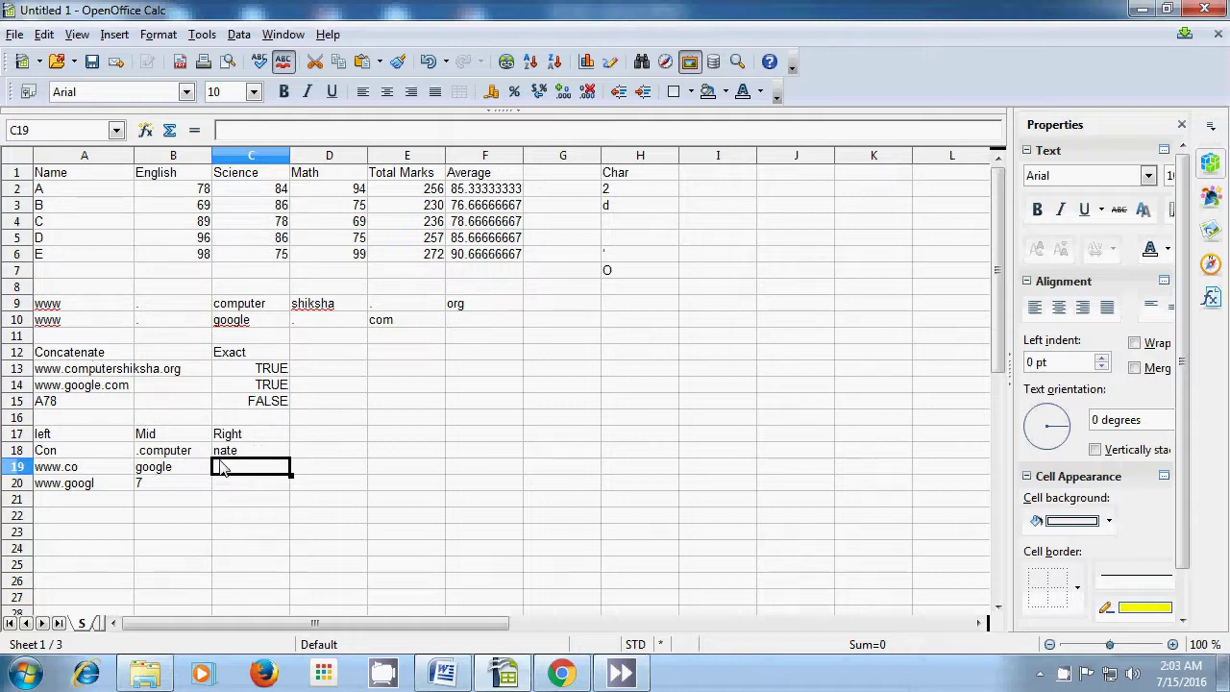
Enter the formula =right(A13;3) in cell C19 to extract the last three characters of the computershiksha address.
type("=")
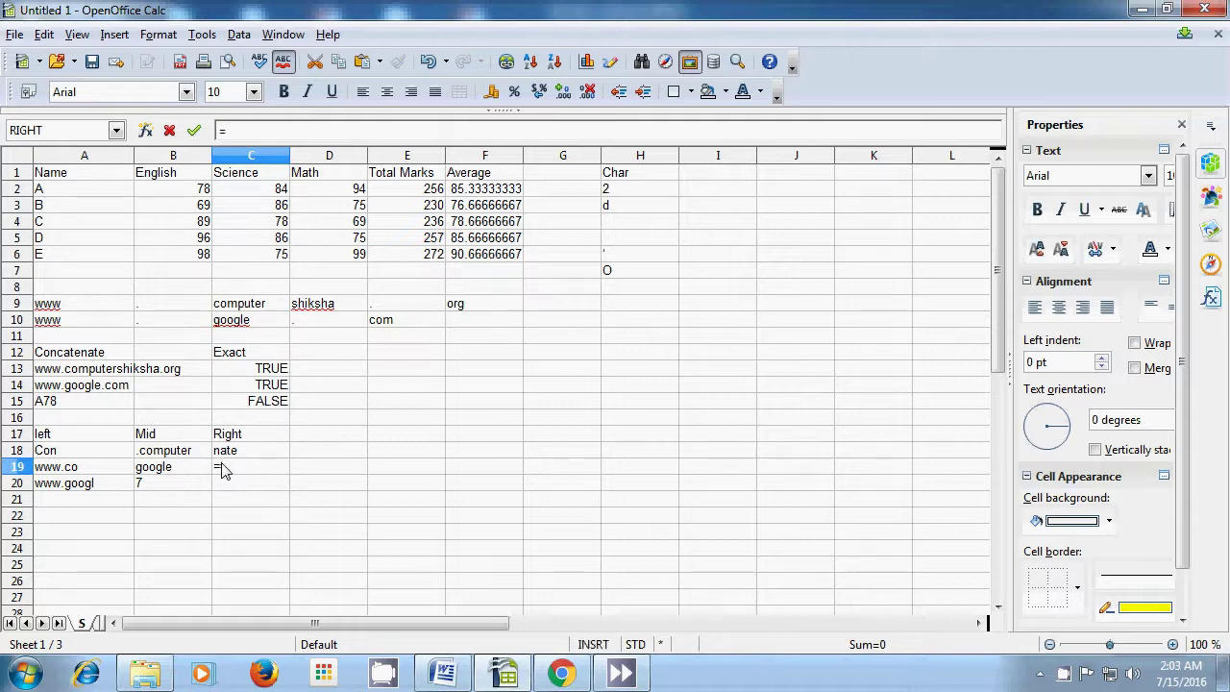
type("rigt")
type("ht")
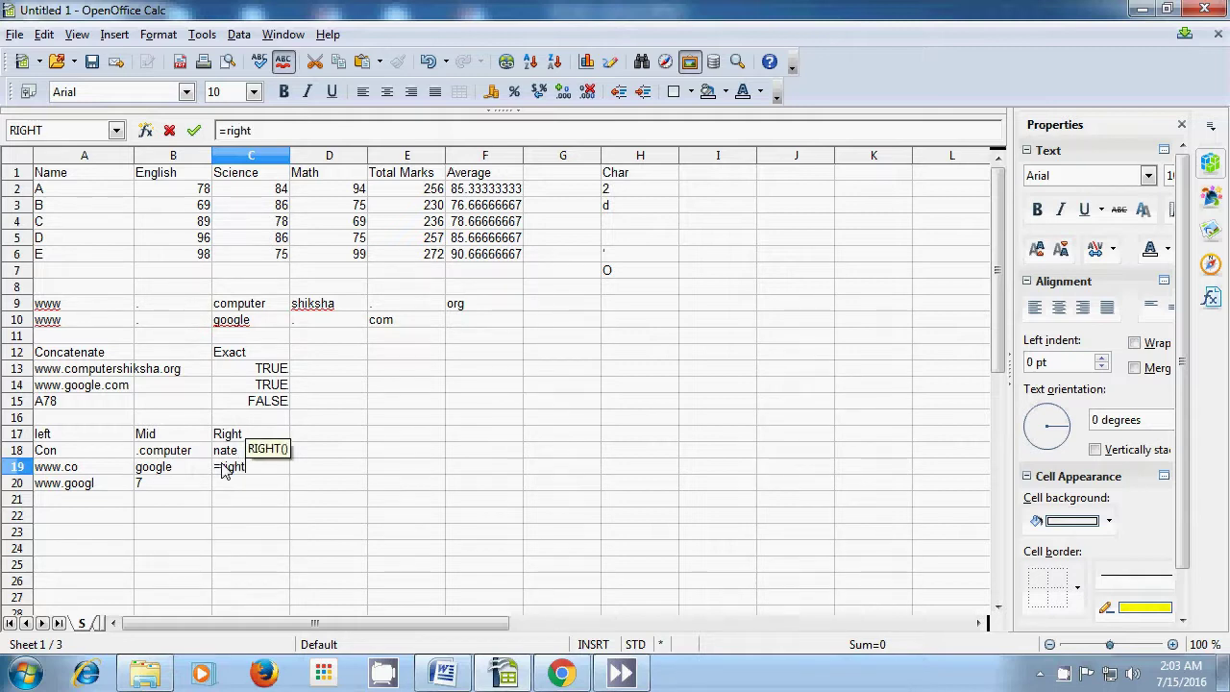
type("(")
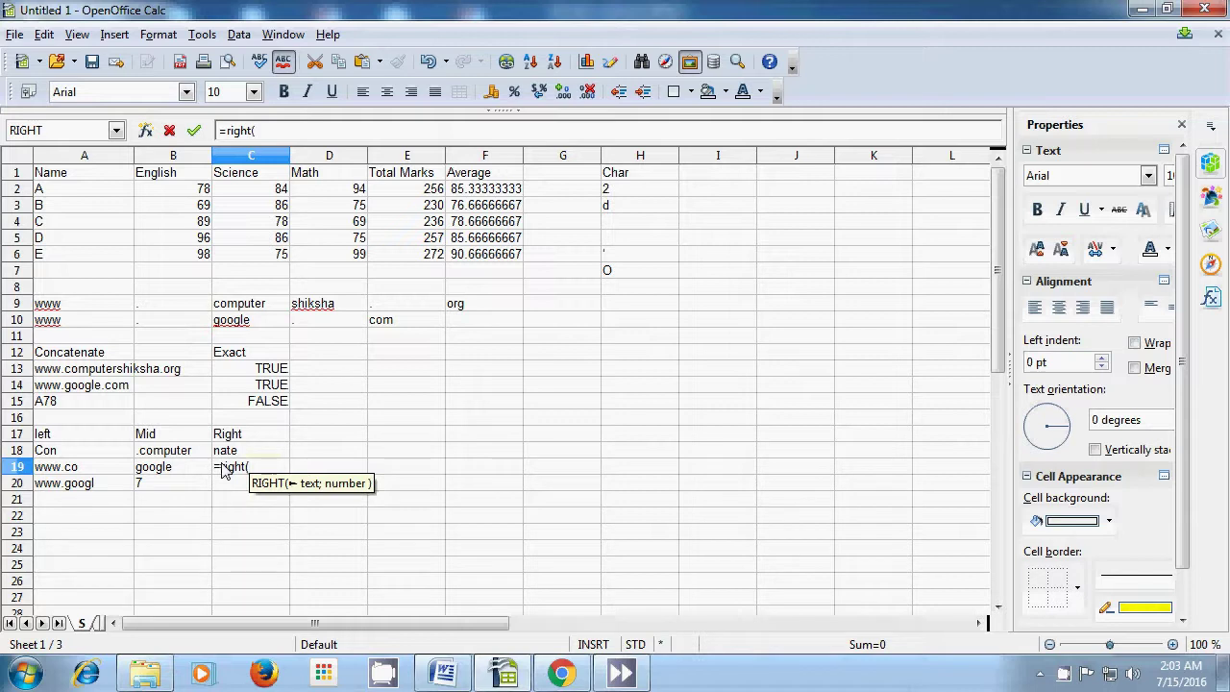
left_click(175, 380)
left_click(81, 378)
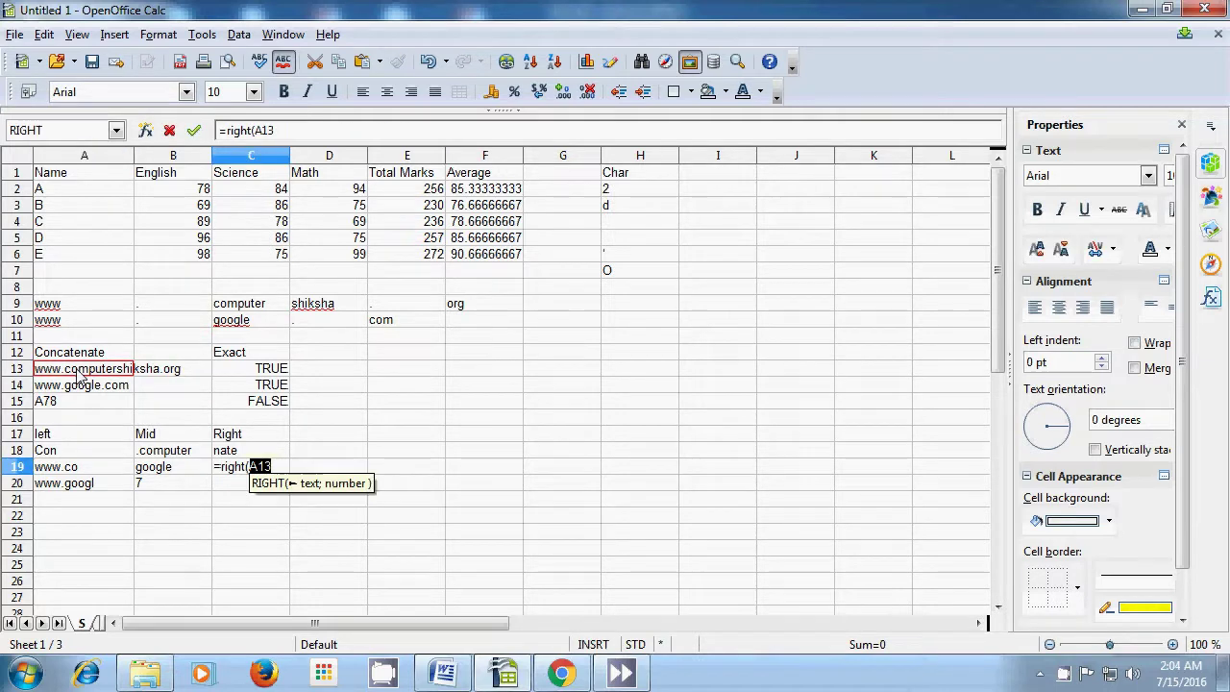
type(";")
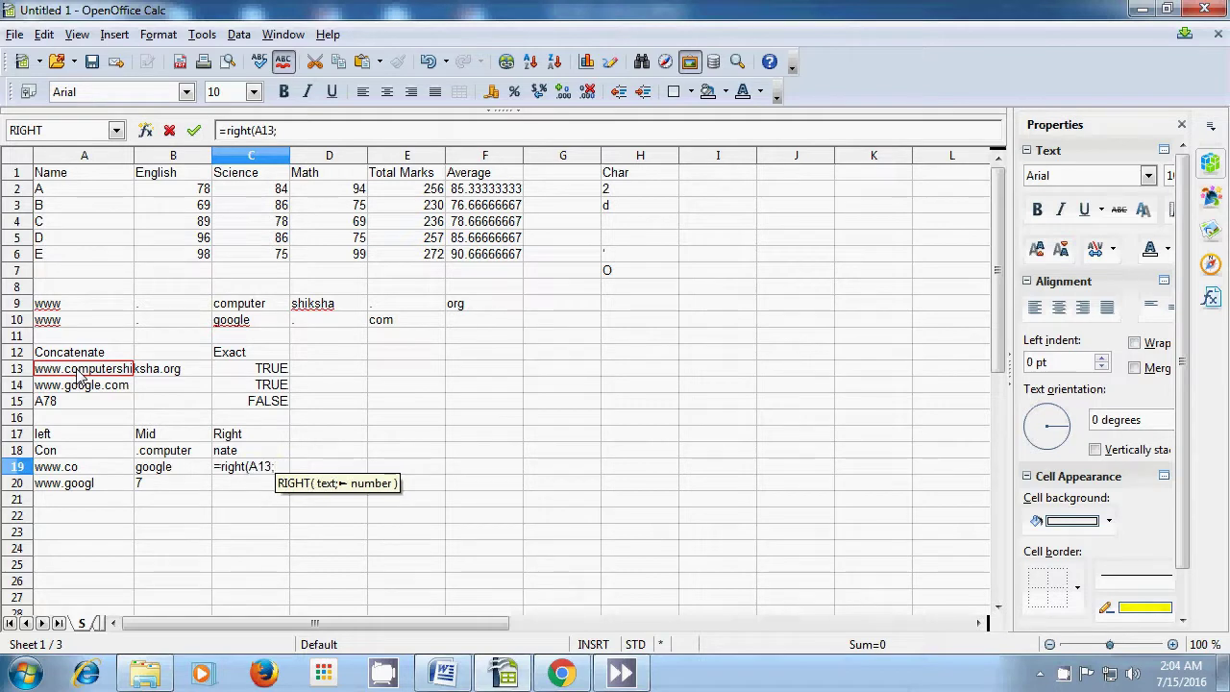
type("3)")
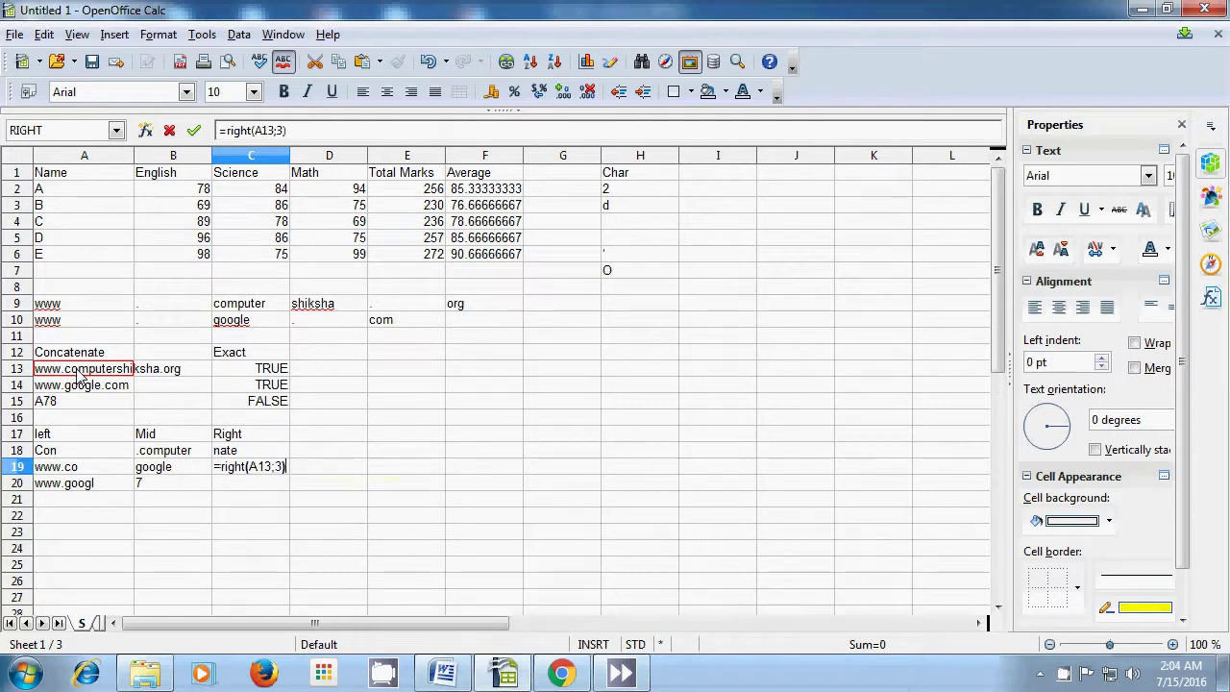
key("Return")
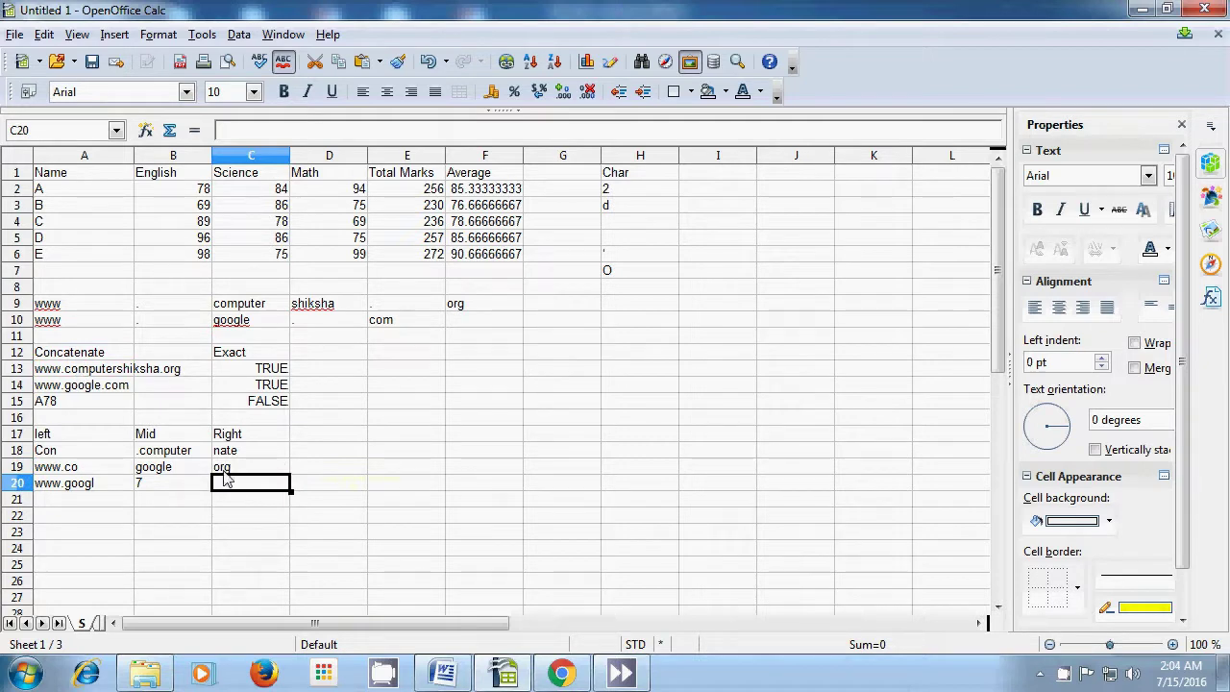
Enter the formula =right(A14;10) in cell C20 to extract the last ten characters of the Google address.
type("=")
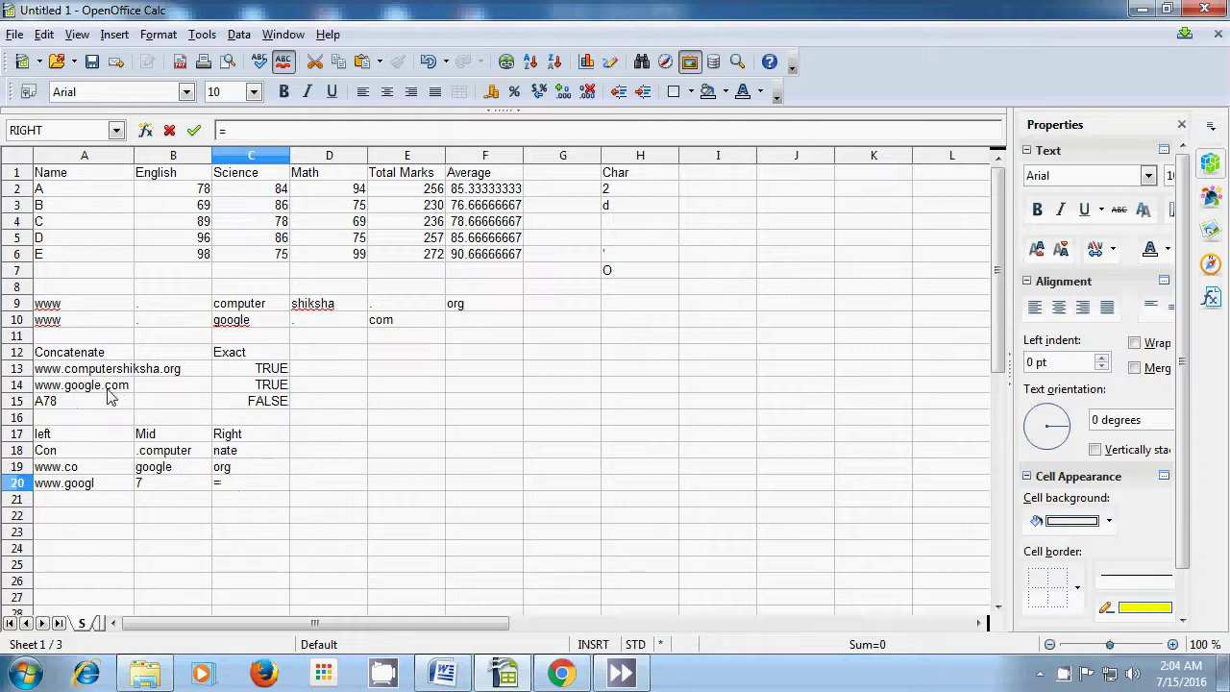
type("right(")
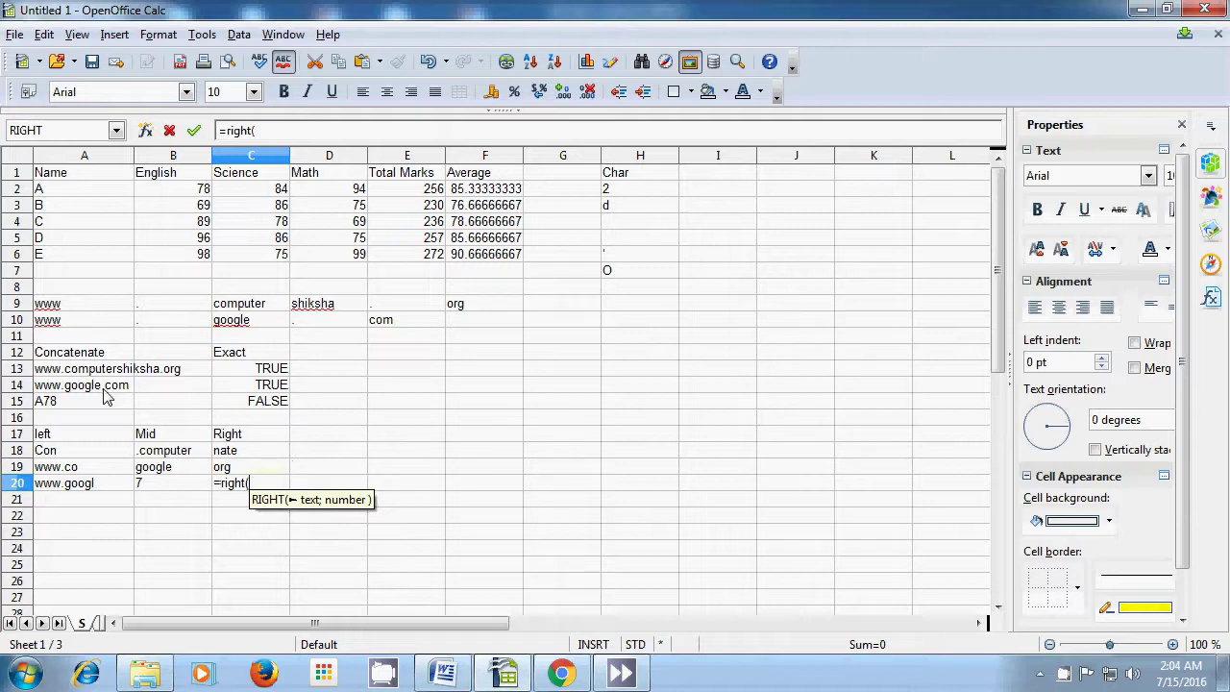
left_click(103, 390)
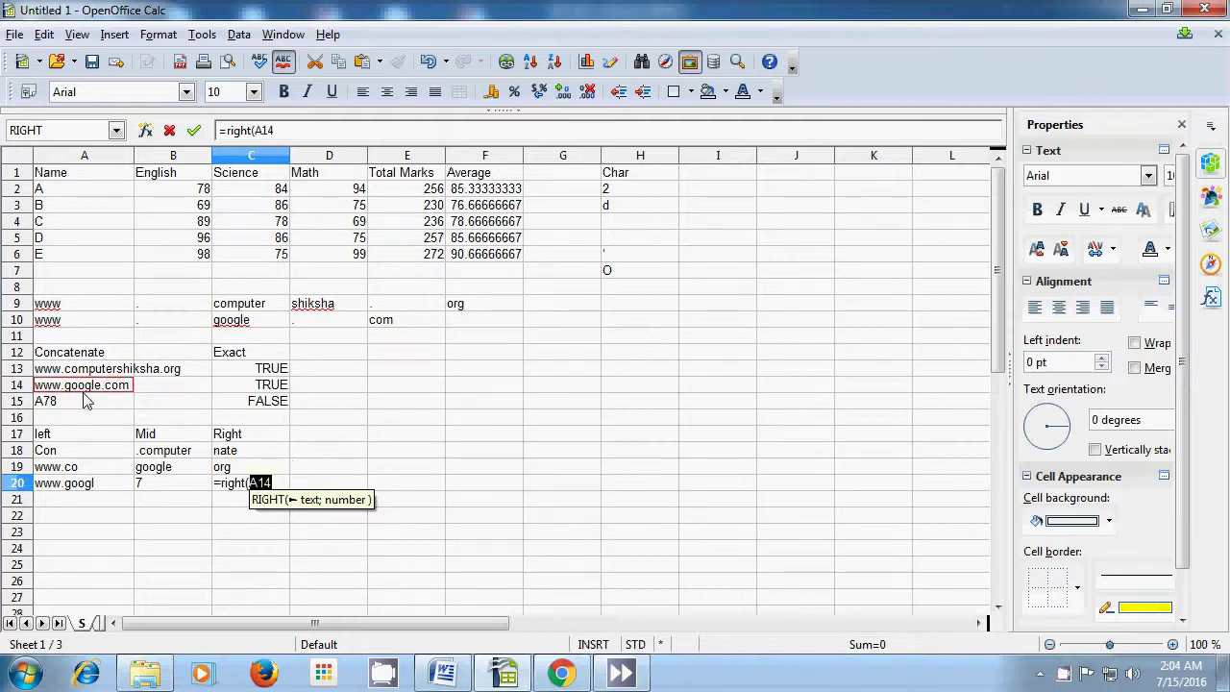
type(";")
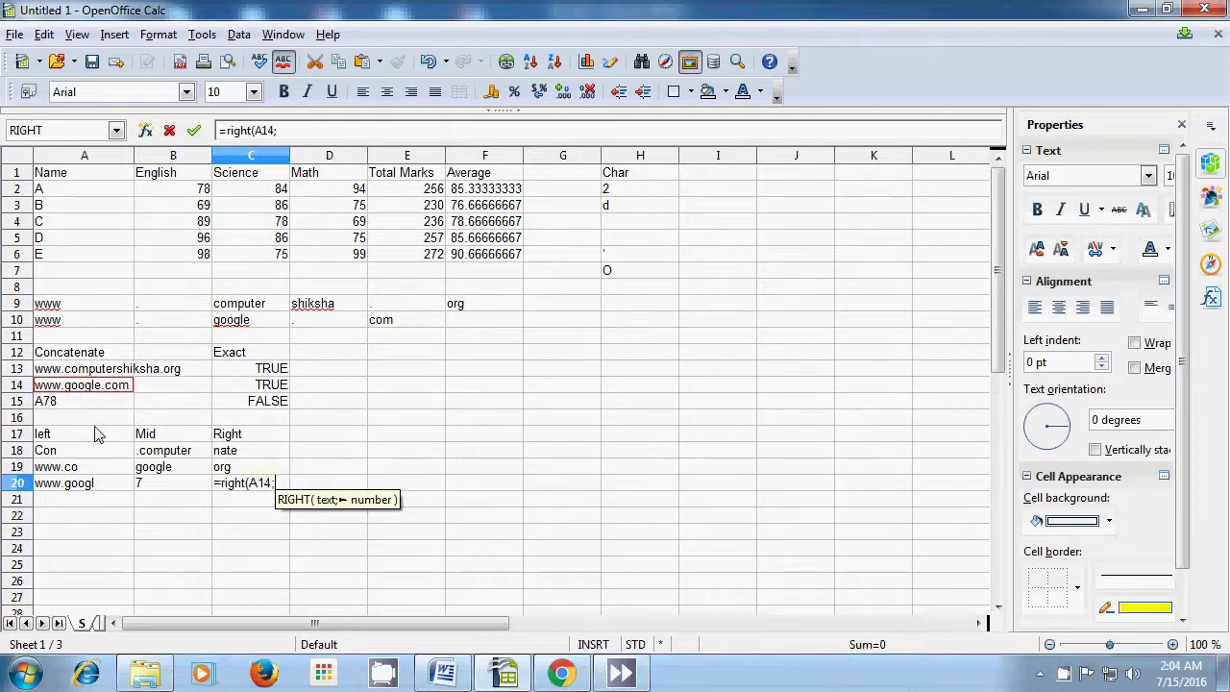
type("10")
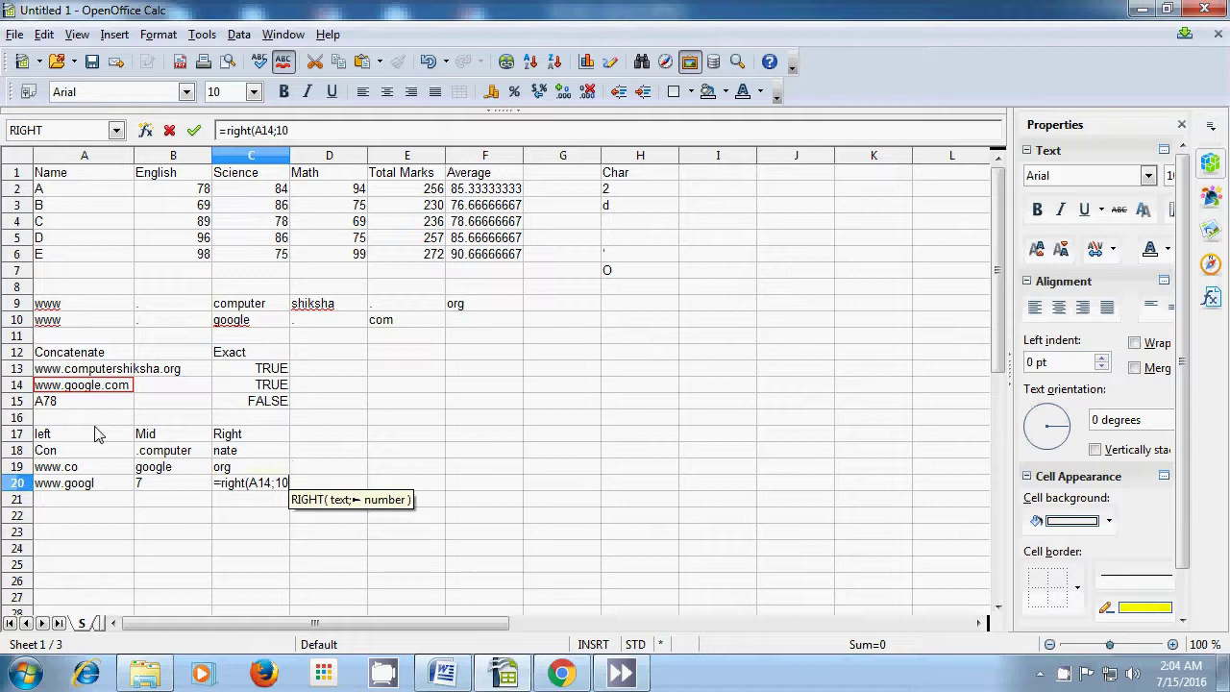
type(")")
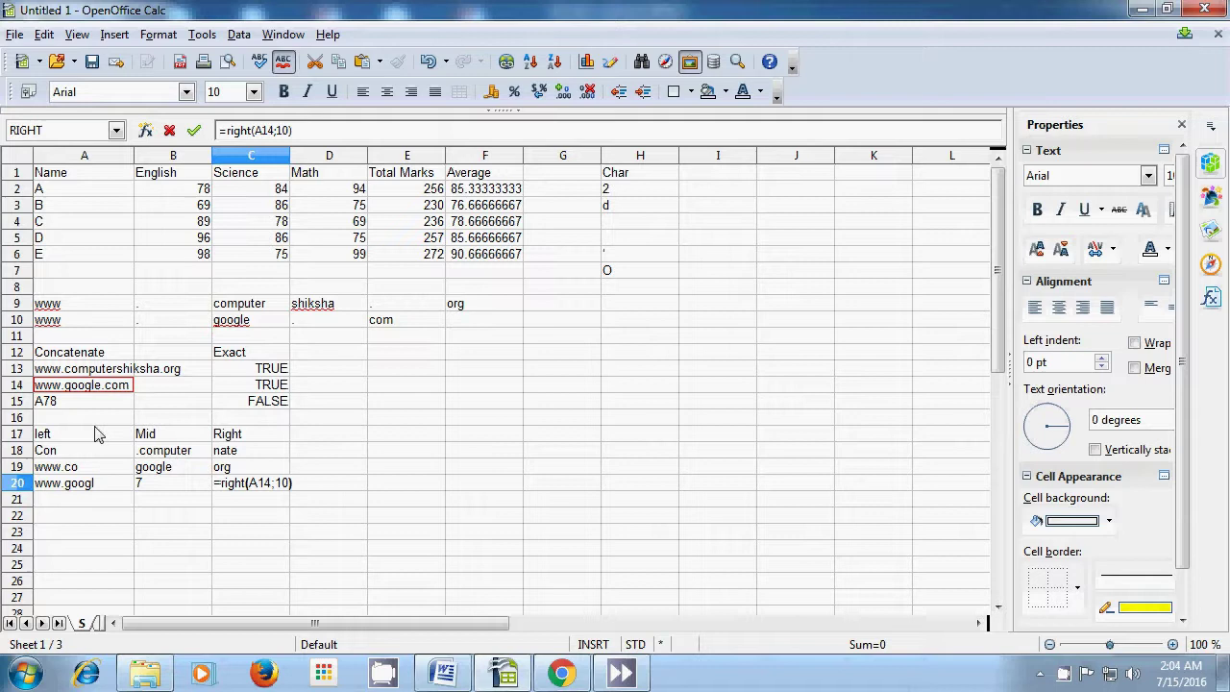
key("Return")
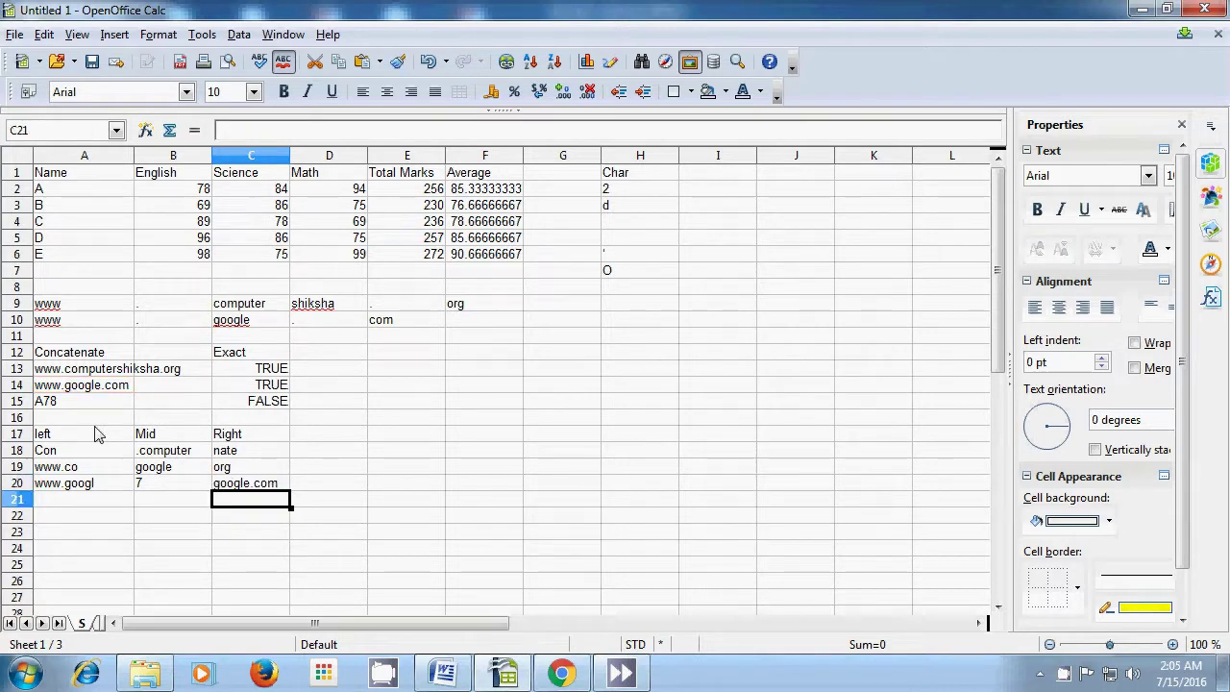
Enter the heading Mid in cell B17, beside the left heading.
left_click(362, 443)
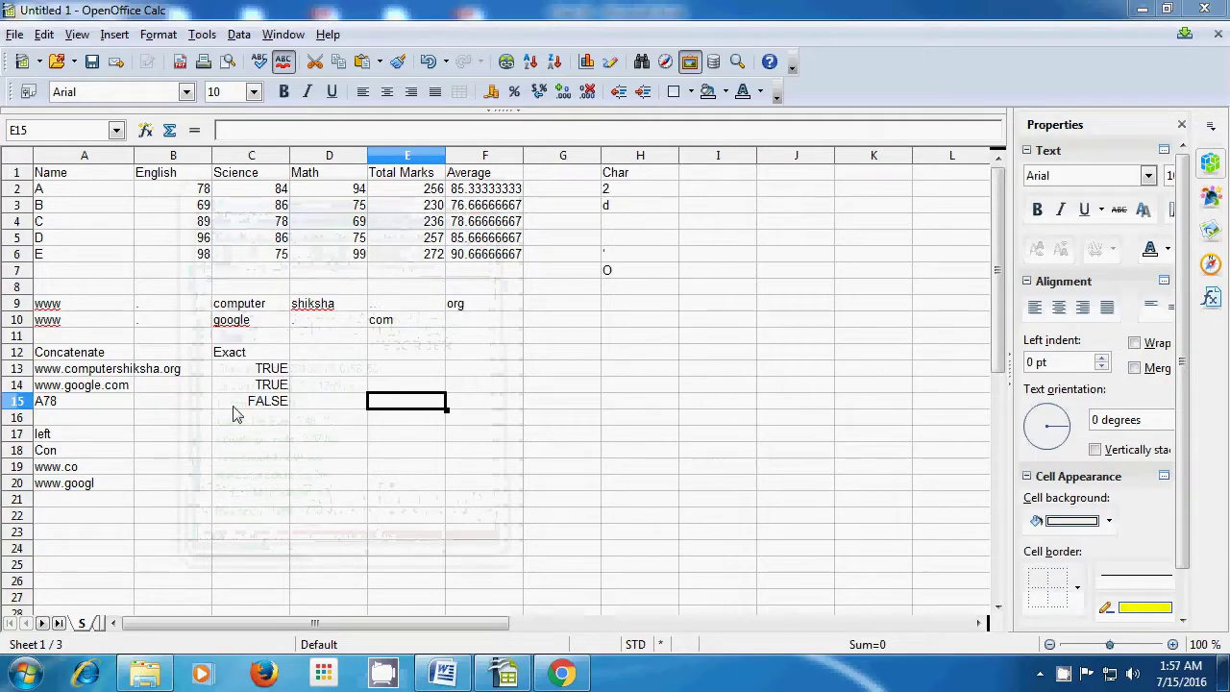
left_click(177, 439)
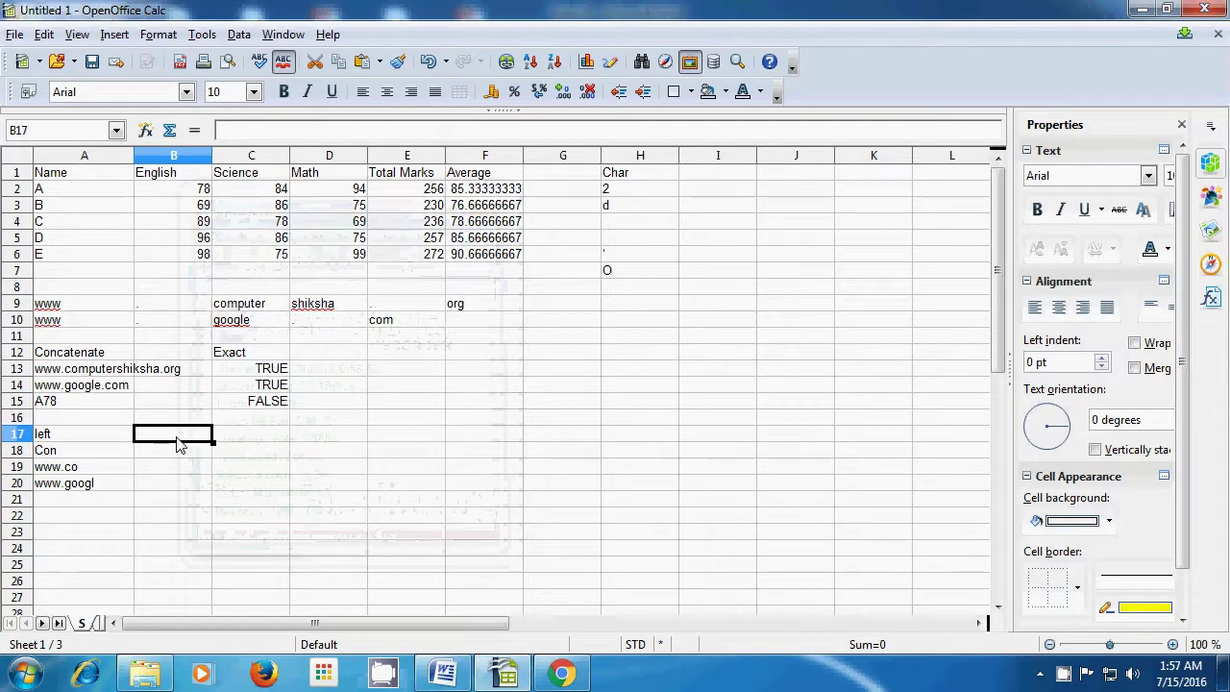
type("Mid")
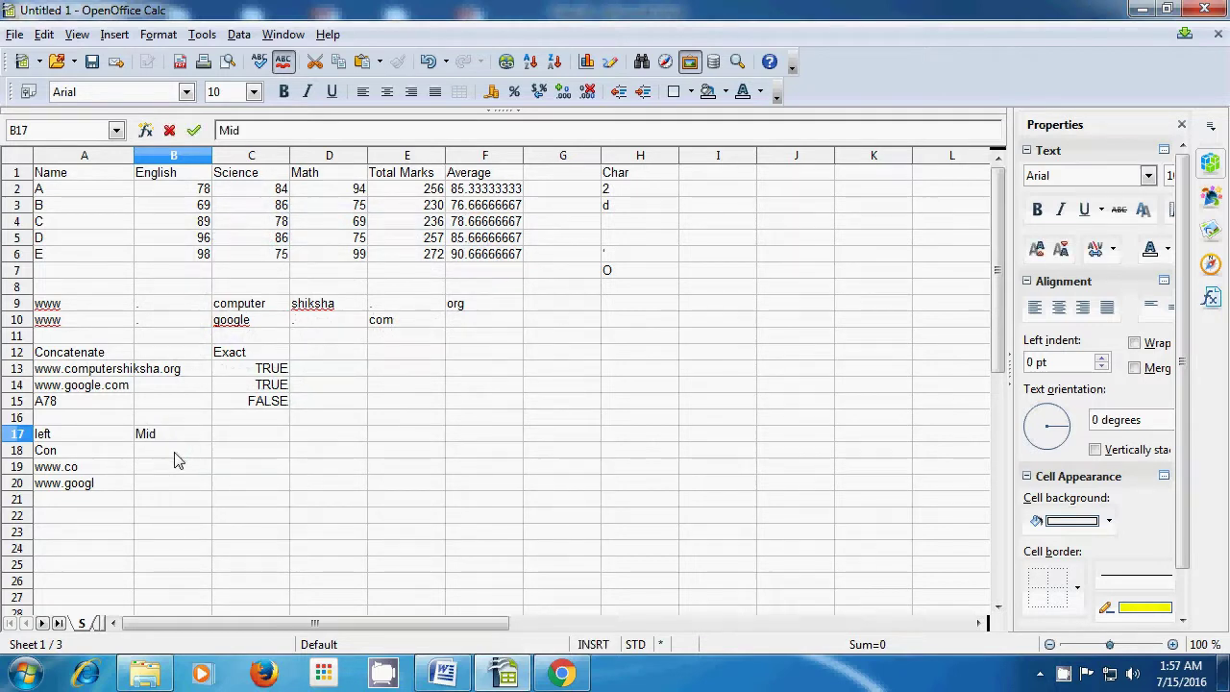
Enter the formula =mid(A13;4;9) in cell B18 to extract nine characters of the computershiksha address starting at the fourth.
left_click(176, 457)
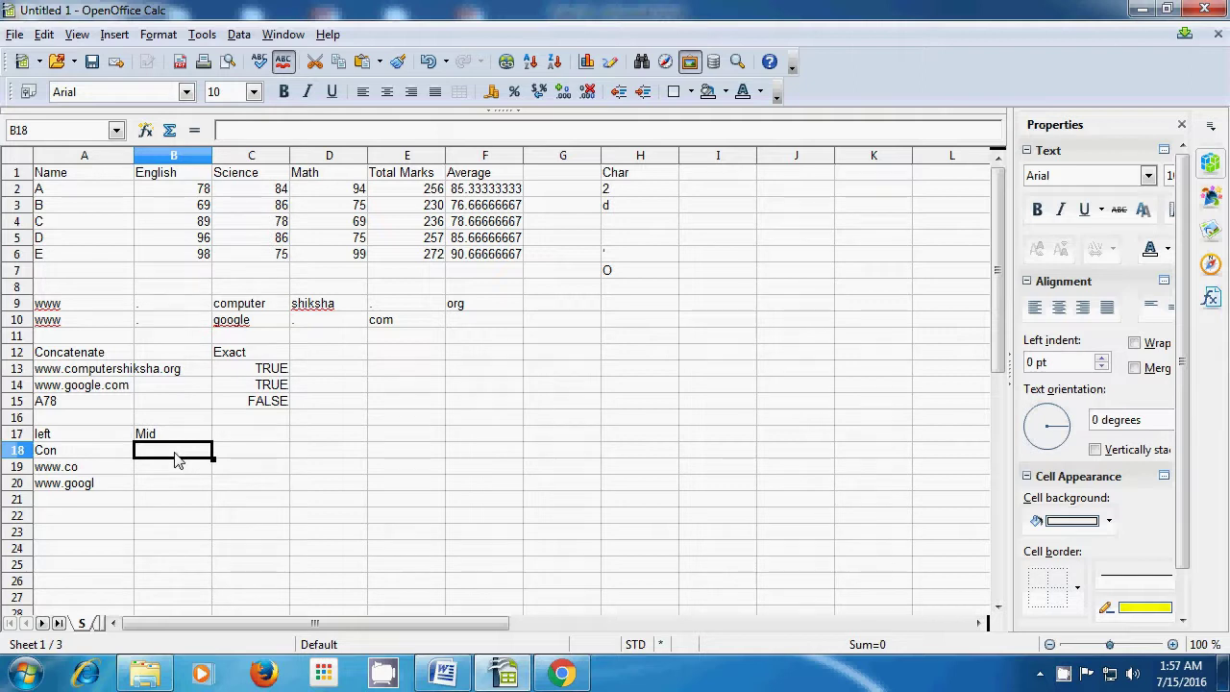
type("=")
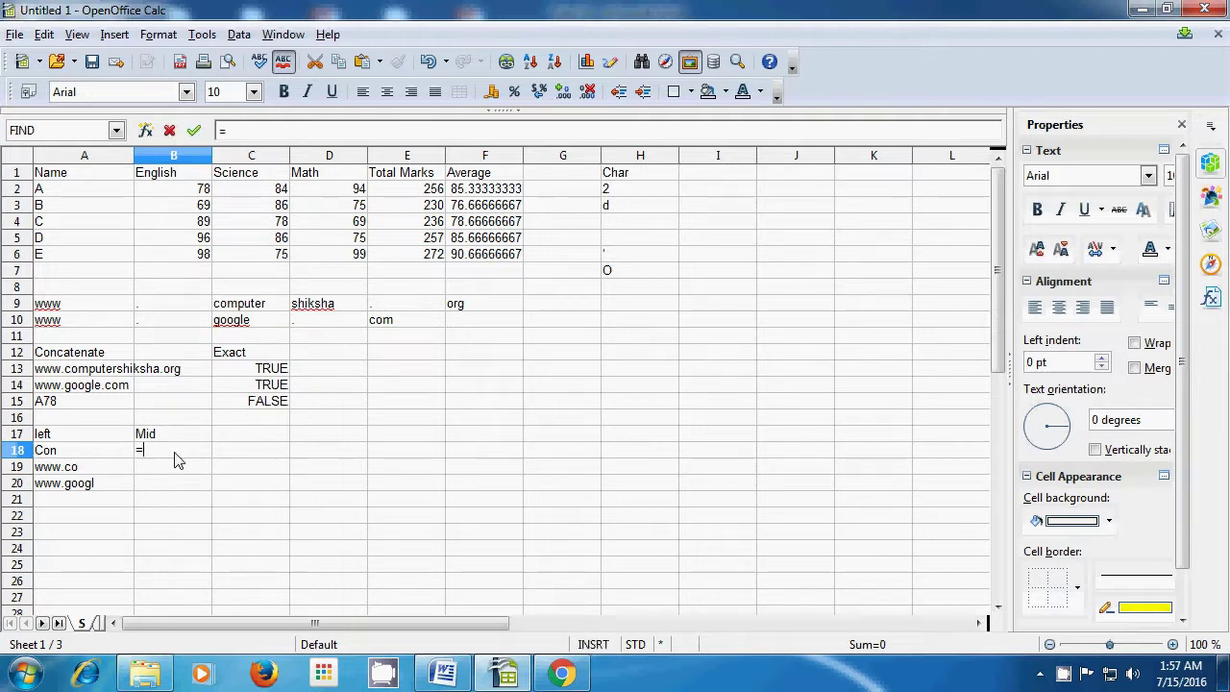
type("mid(")
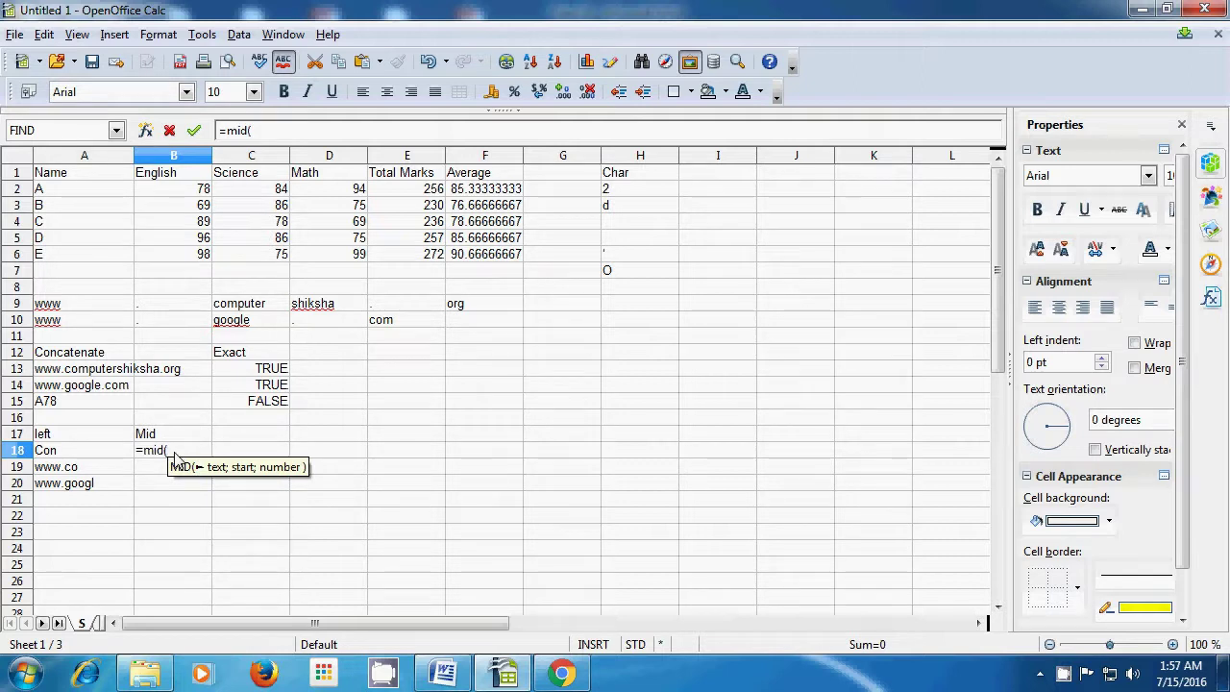
left_click(92, 374)
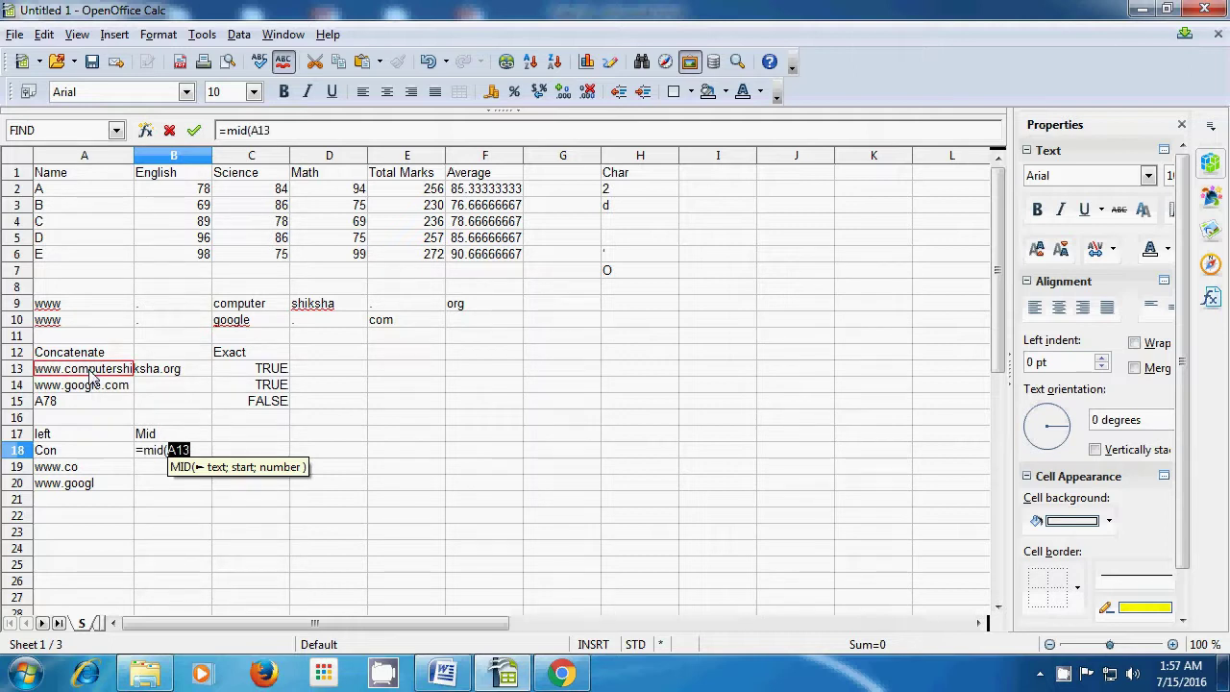
type(";")
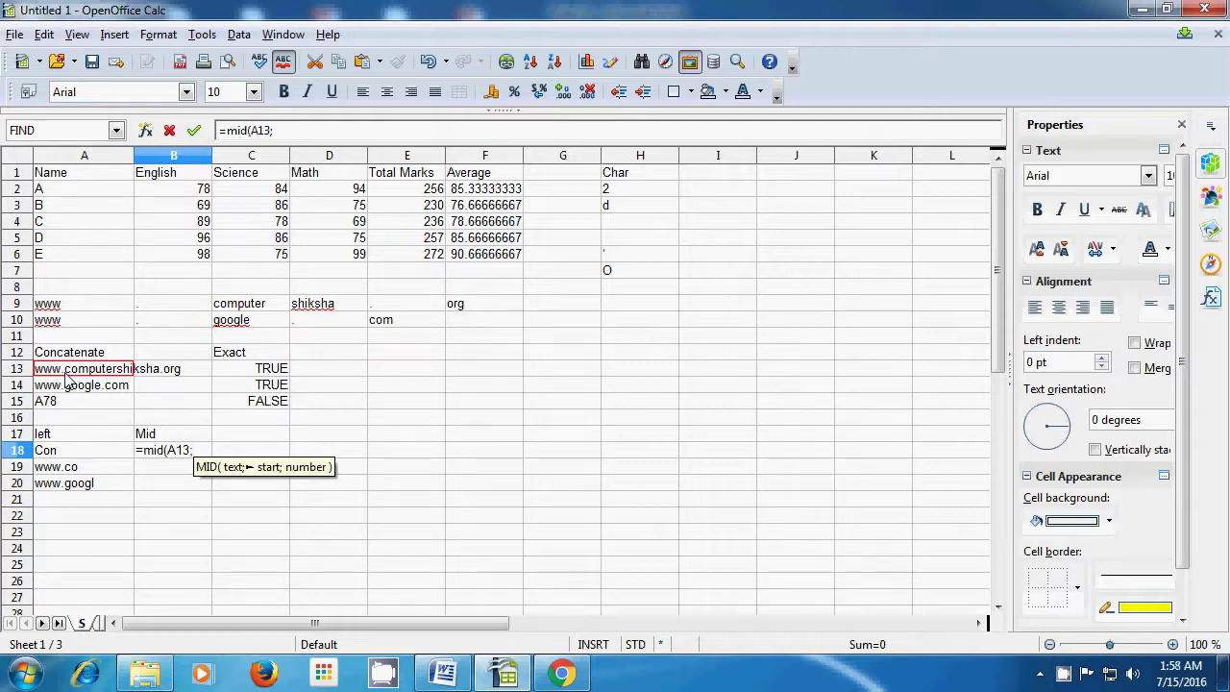
type("4")
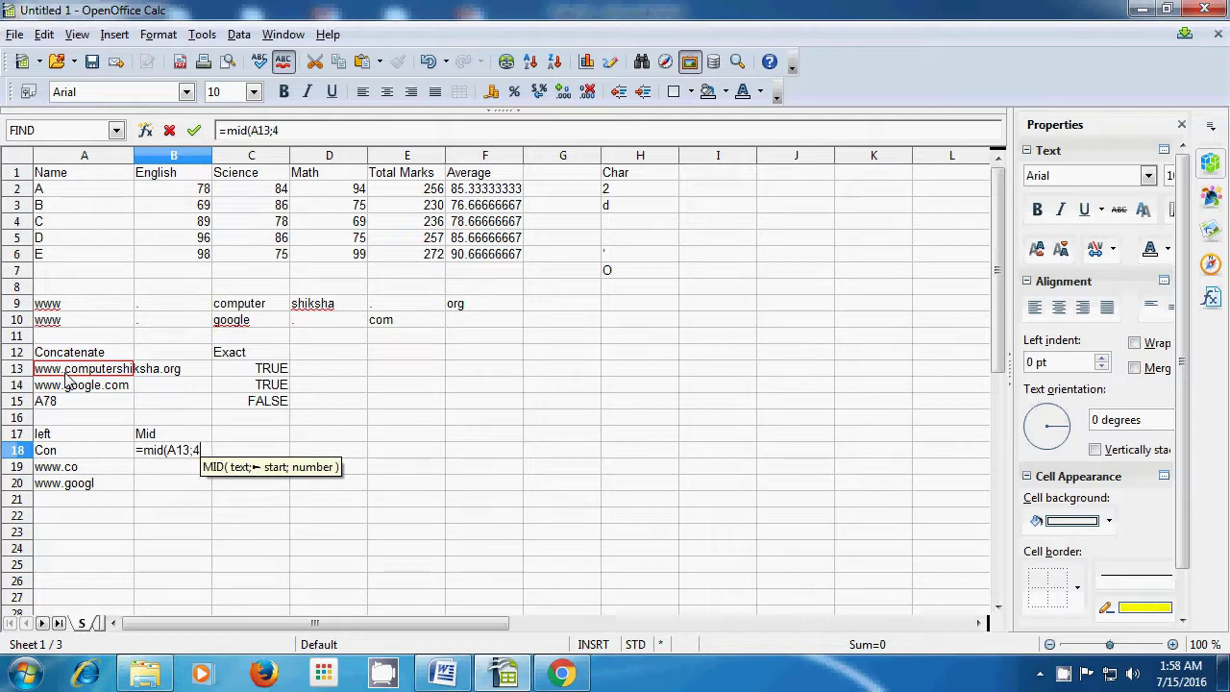
type(";")
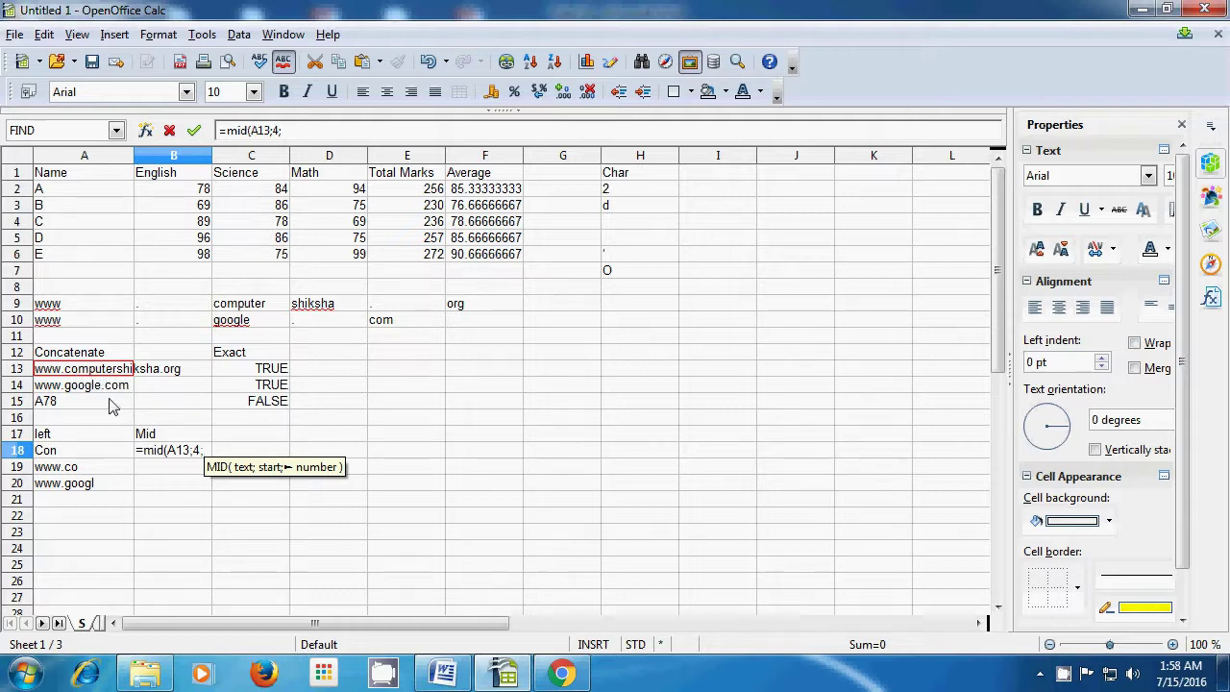
type("9")
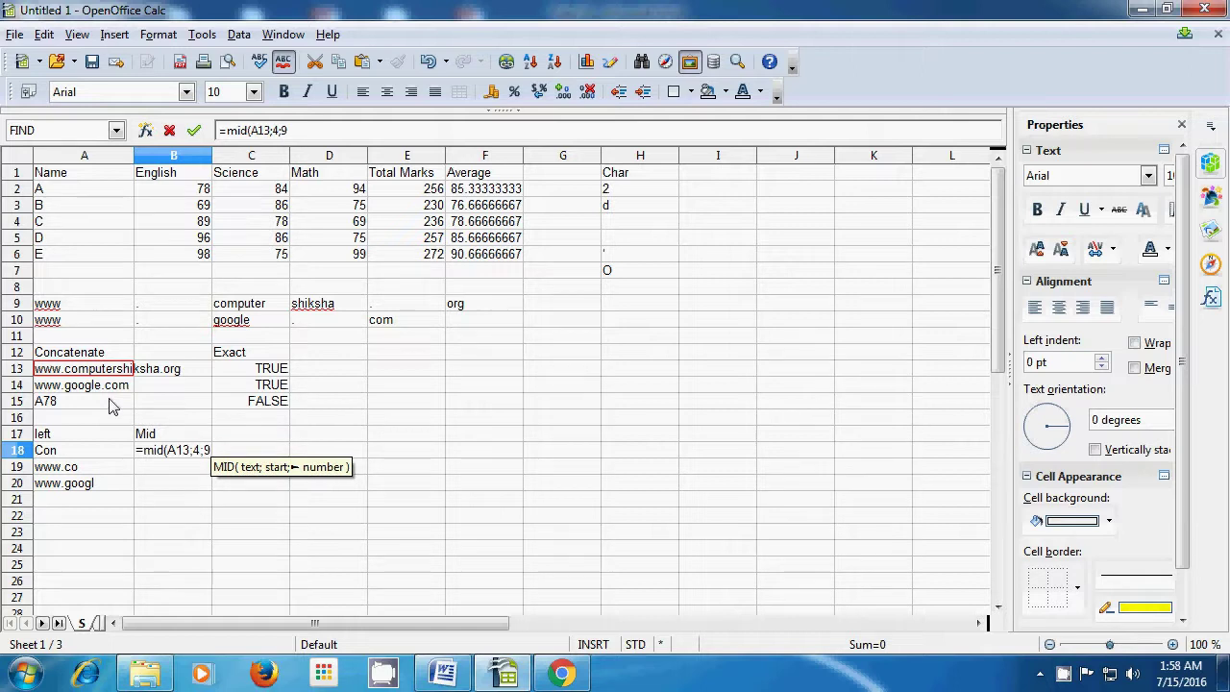
type(")")
key("Return")
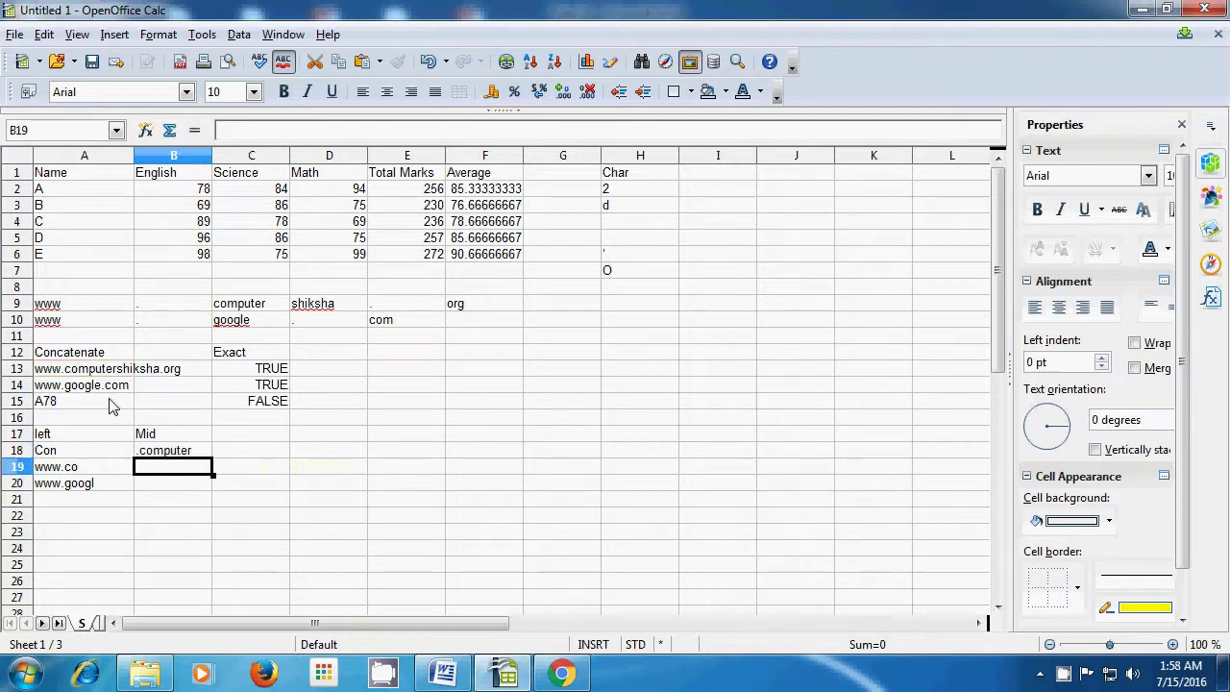
left_click(154, 452)
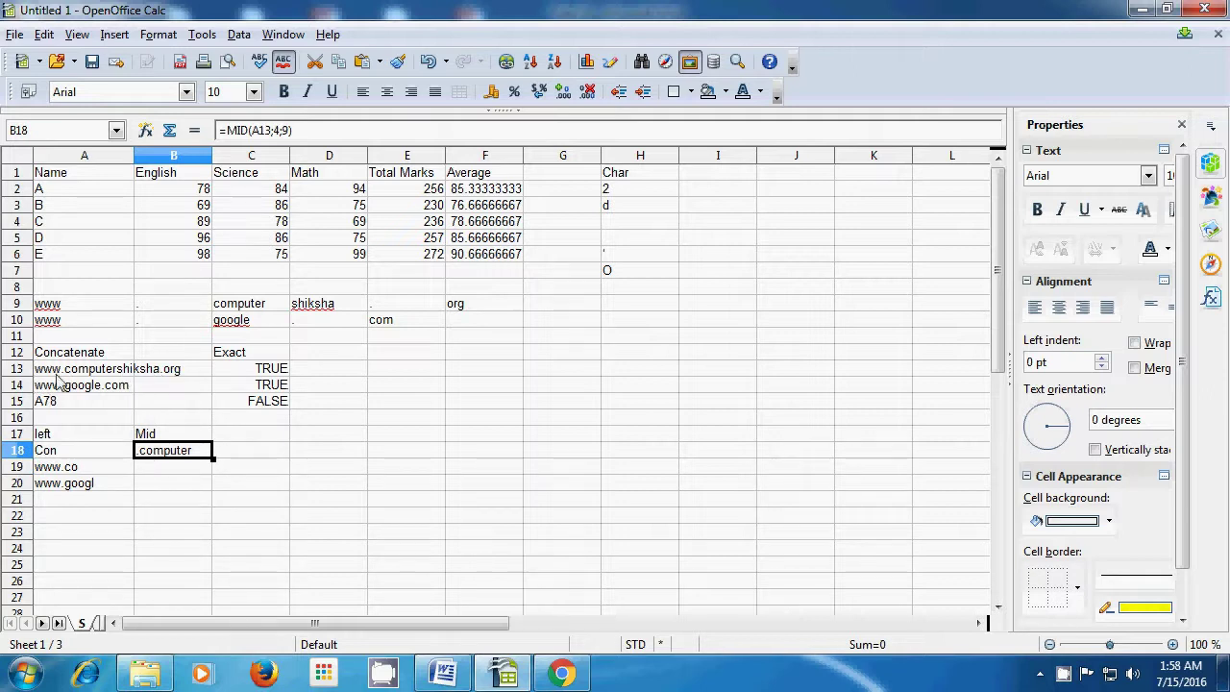
Enter the formula =mid(A14;5;6) in cell B19 to extract six characters of the Google address starting at the fifth.
left_click(168, 473)
type("=mid")
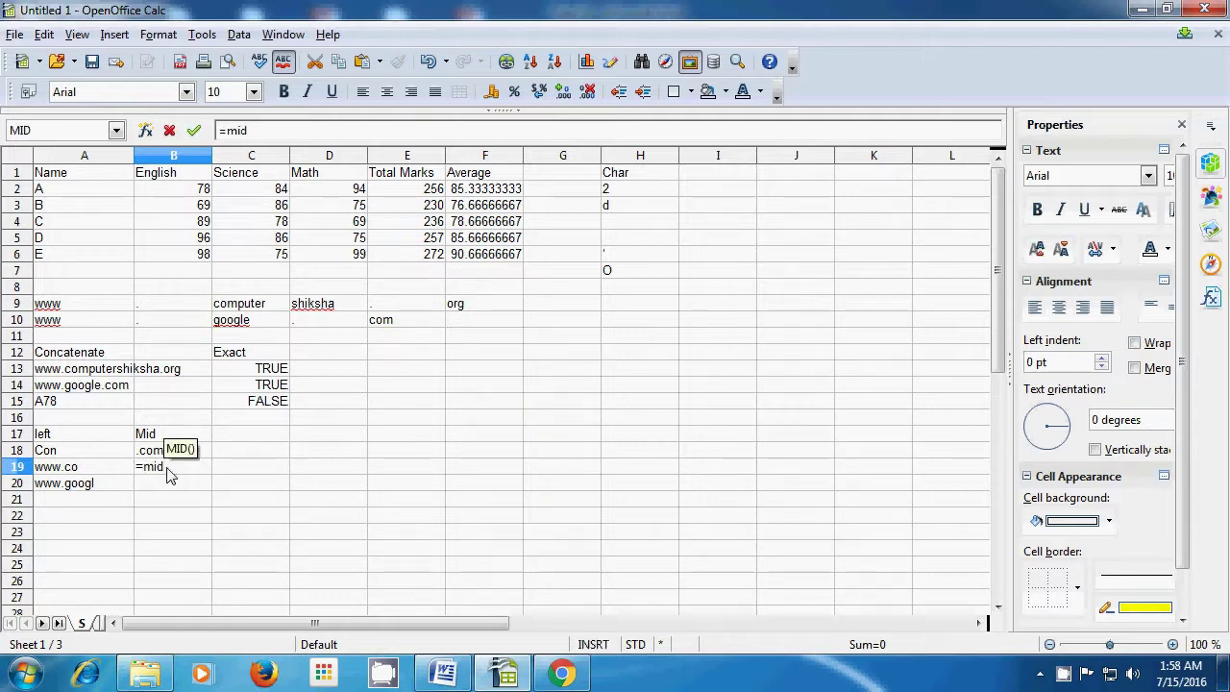
type("(")
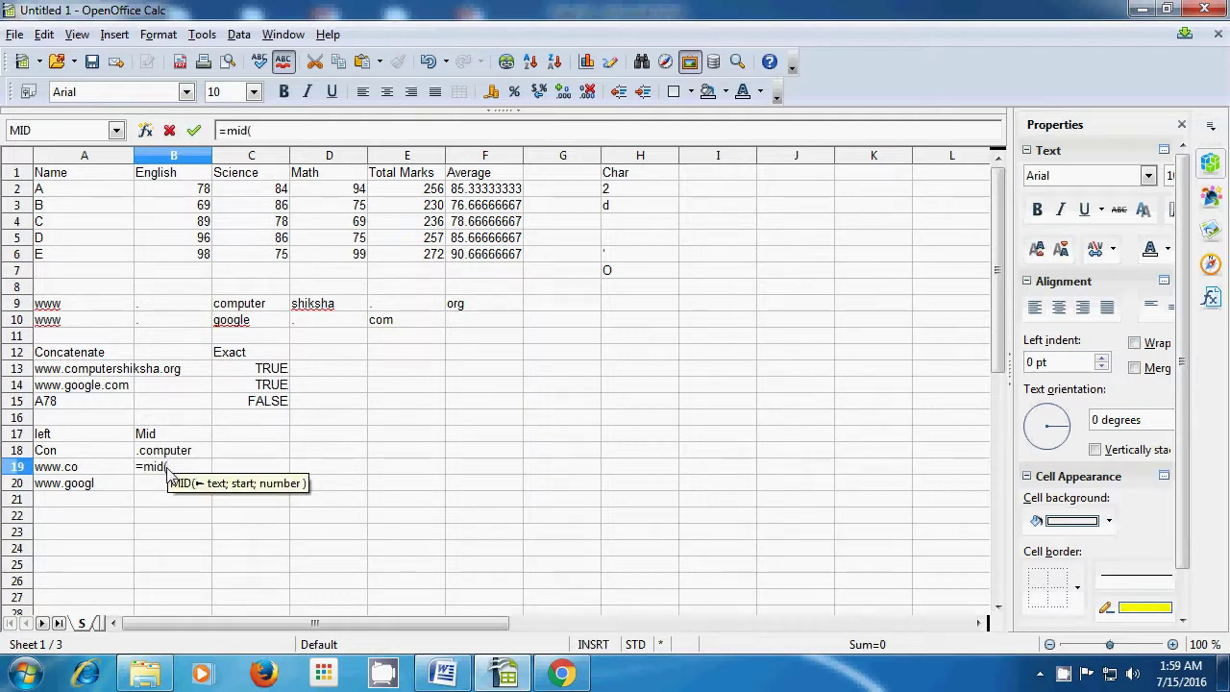
left_click(86, 385)
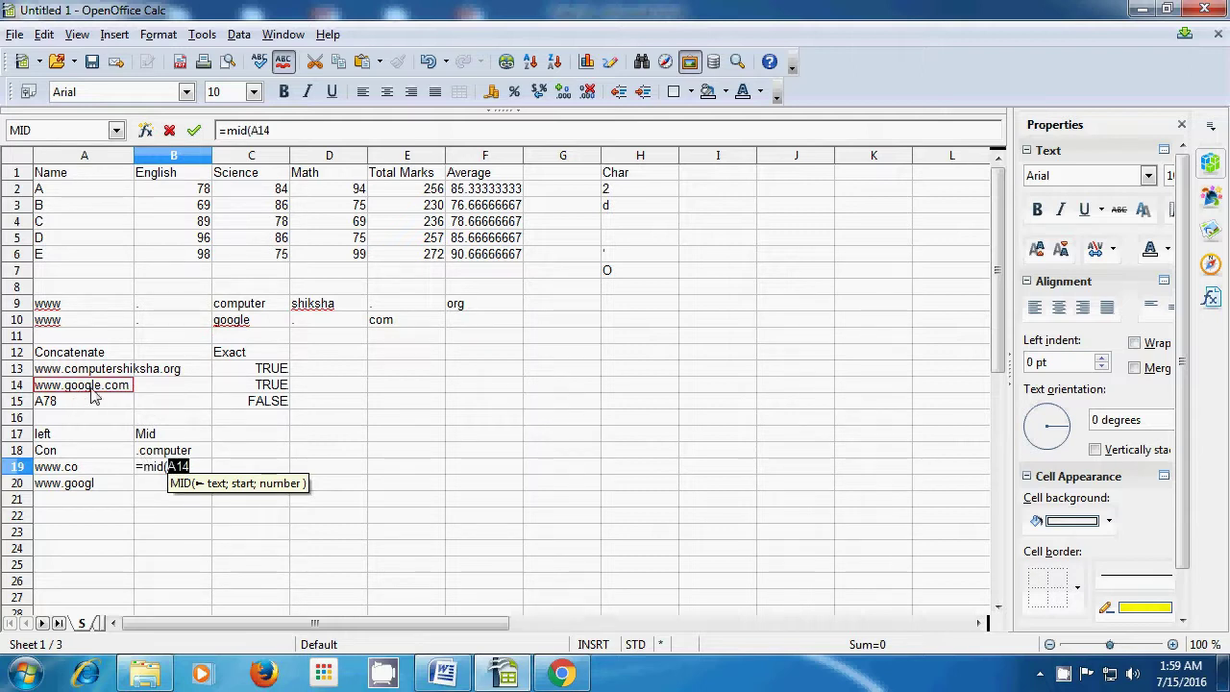
type(";")
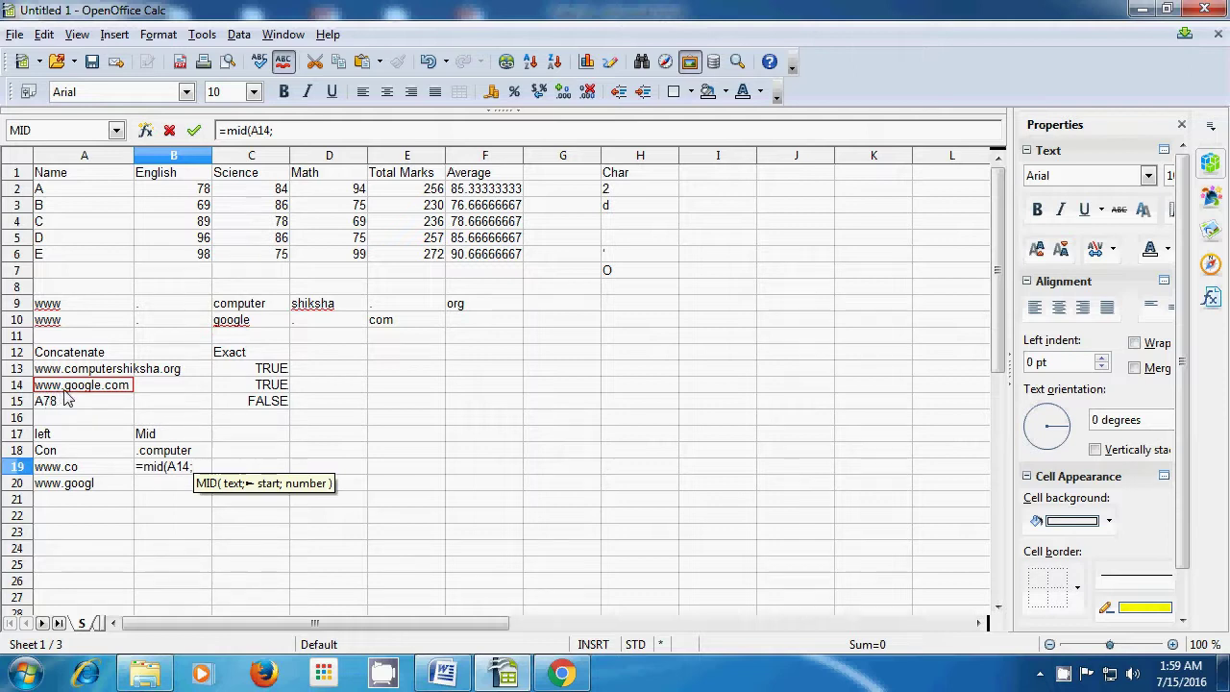
type("4")
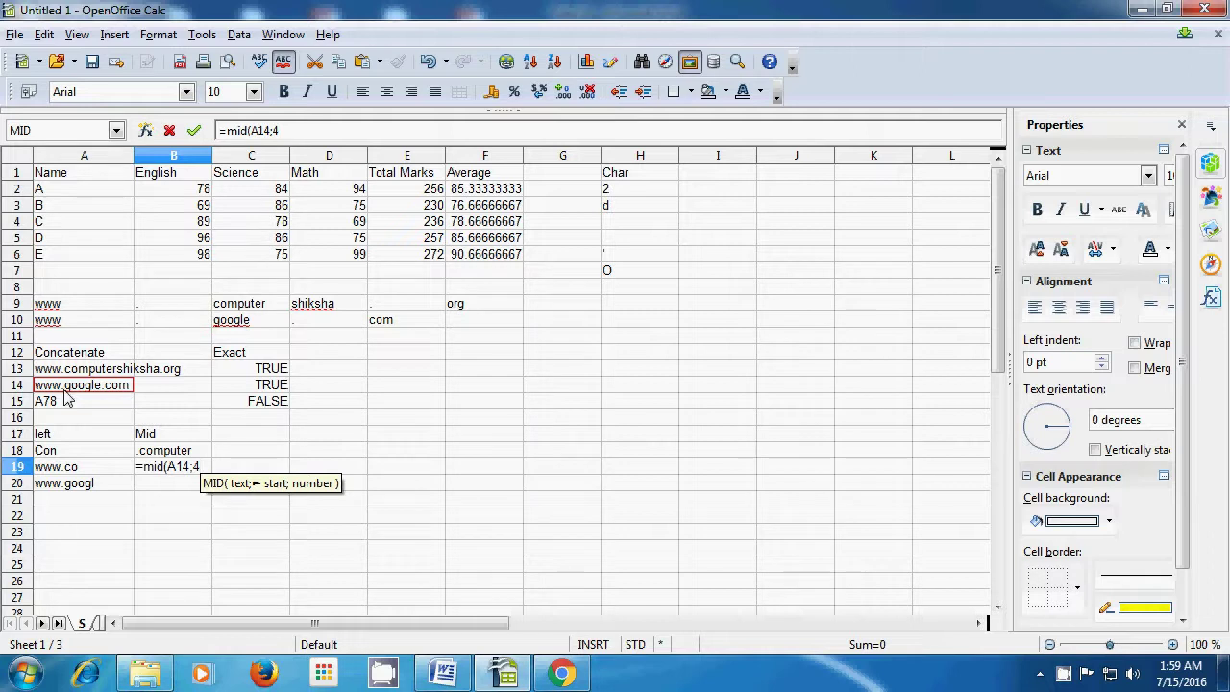
key("BackSpace")
type("5;")
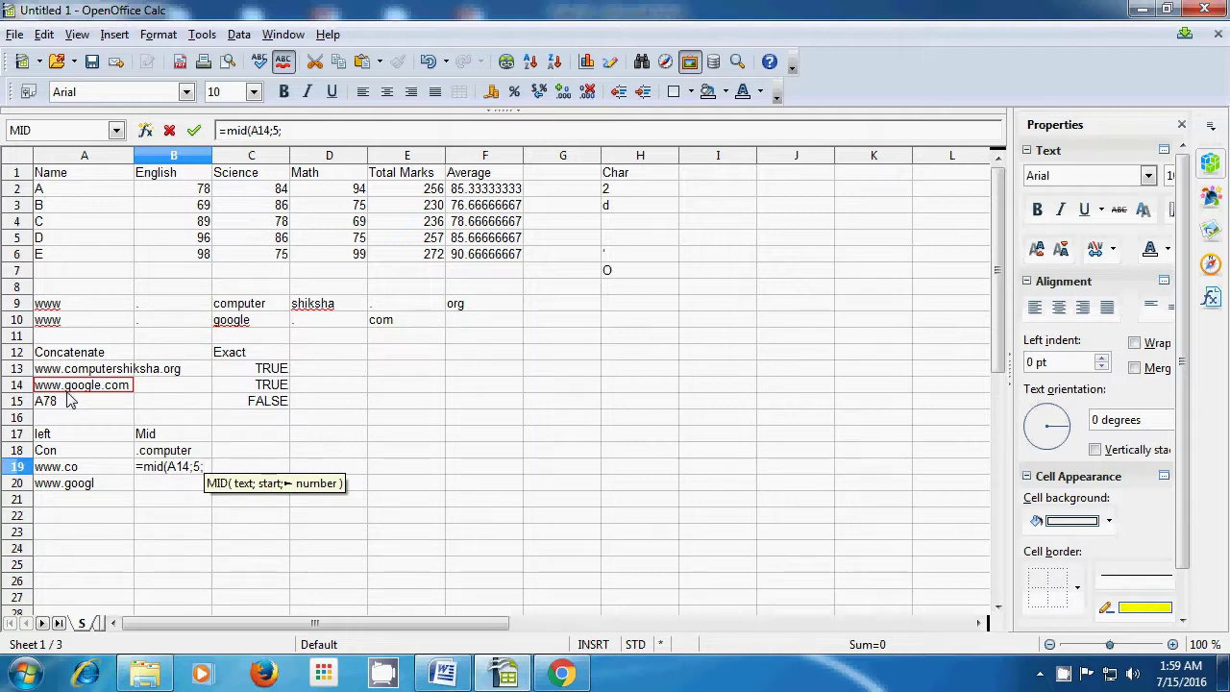
type("6)")
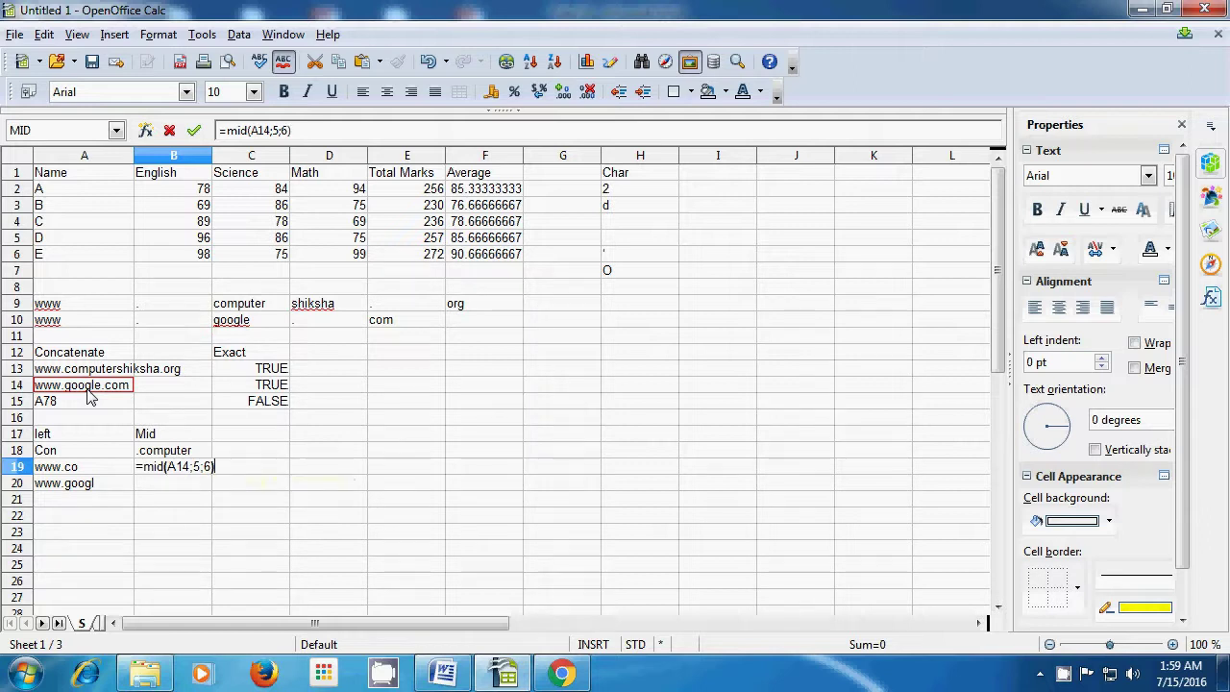
key("Return")
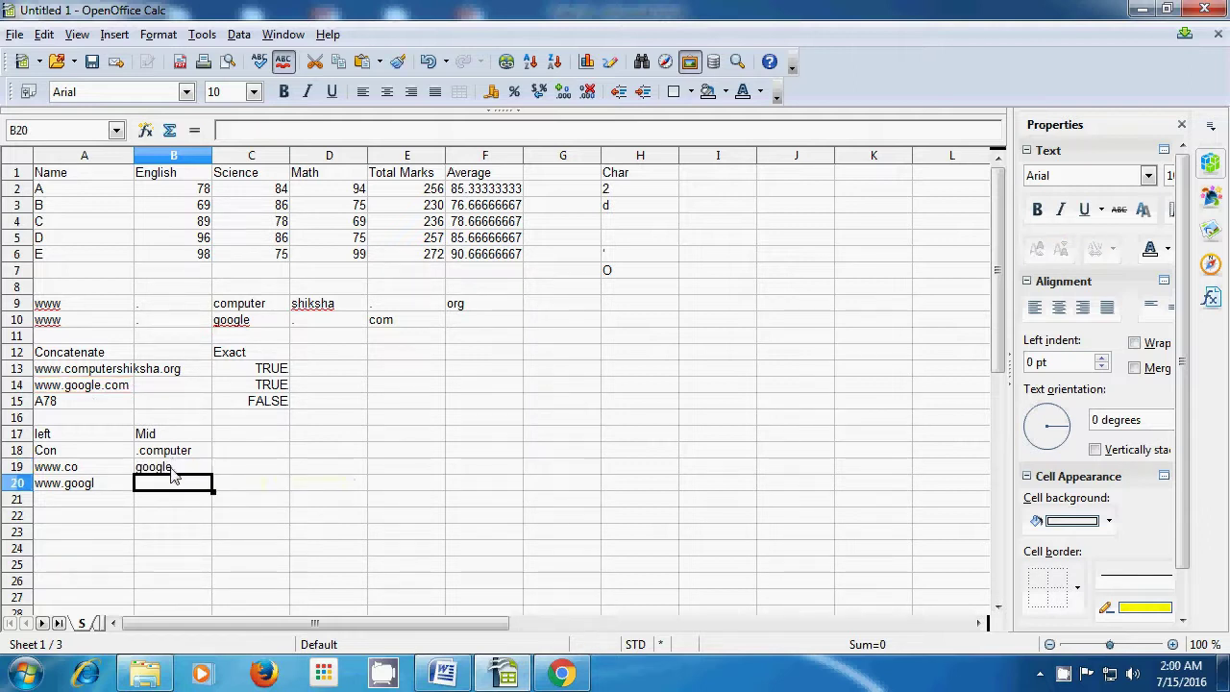
Enter the formula =mid(A15;2;1) in cell B20 to extract one character of A78 starting at the second.
type("=")
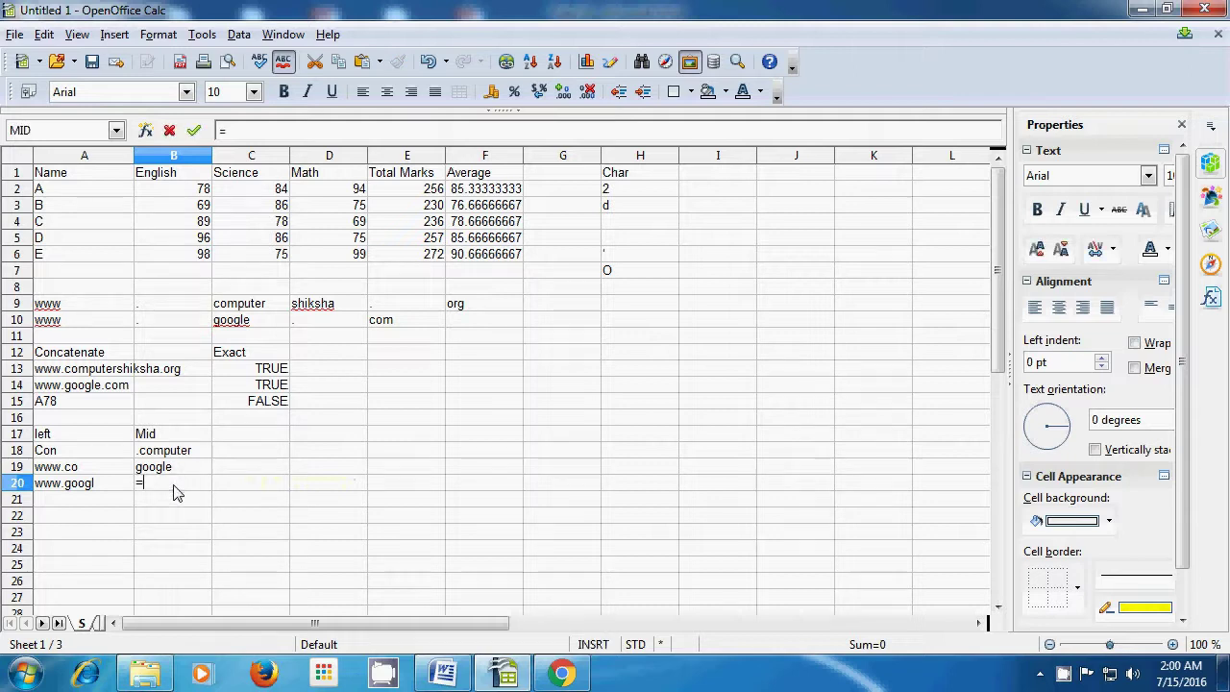
type("mid(")
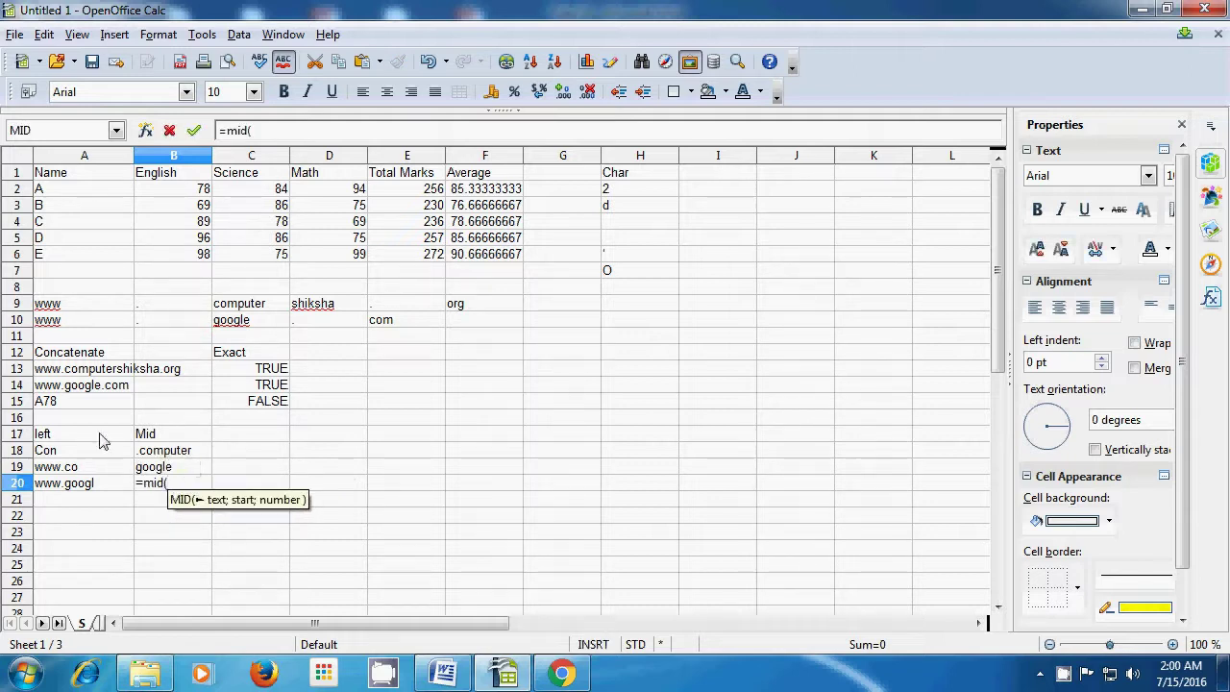
left_click(77, 408)
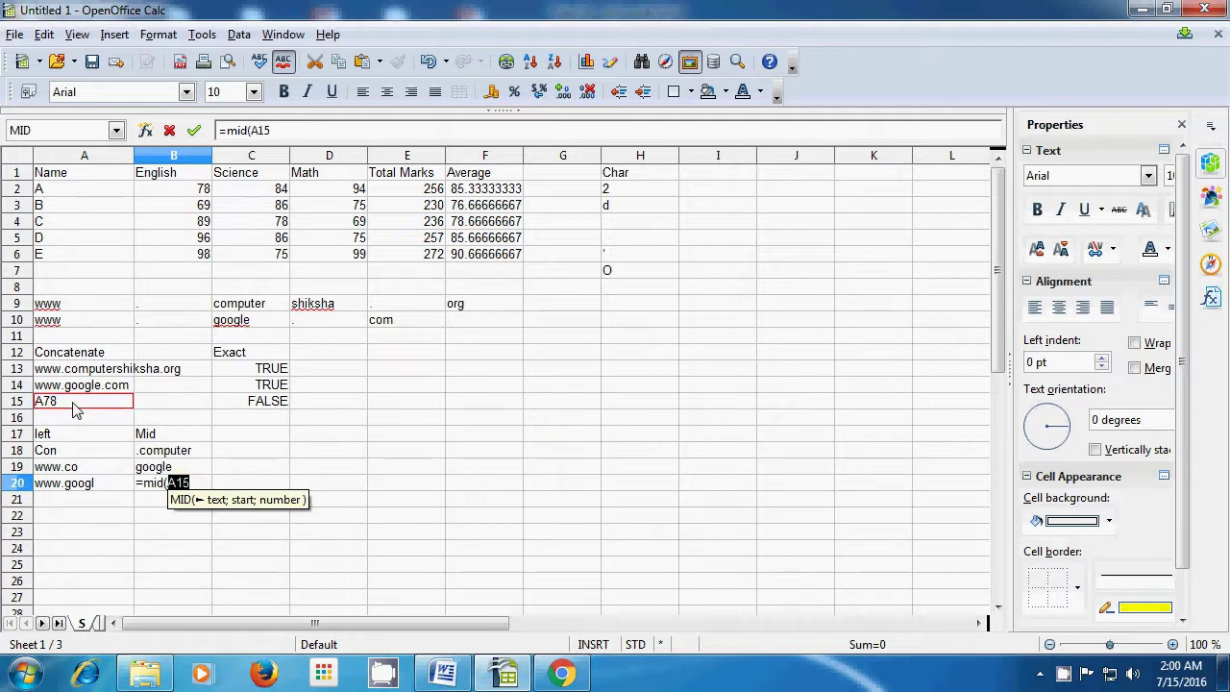
type(";")
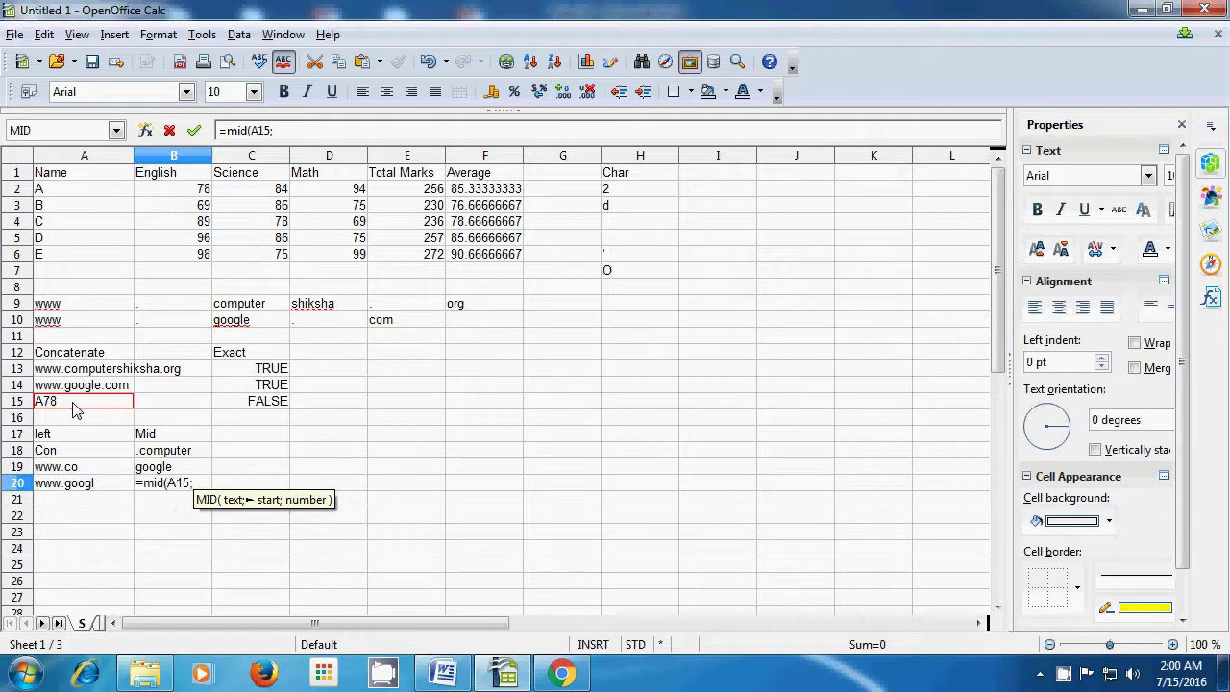
type("2")
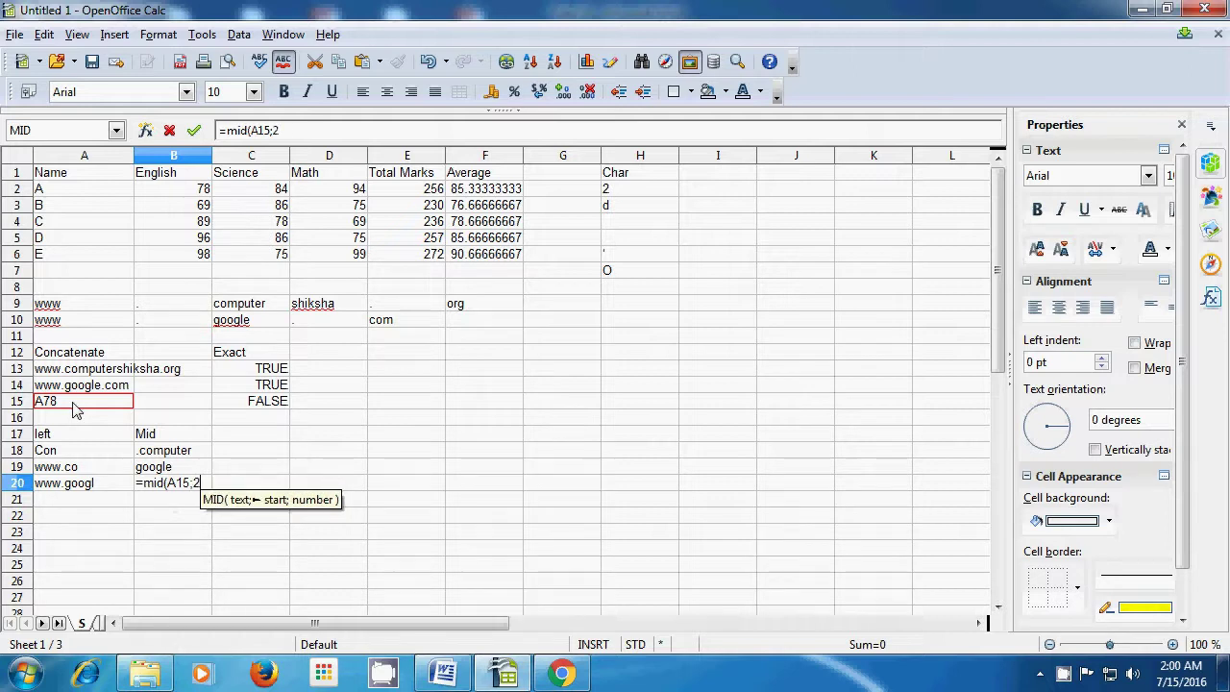
type(";")
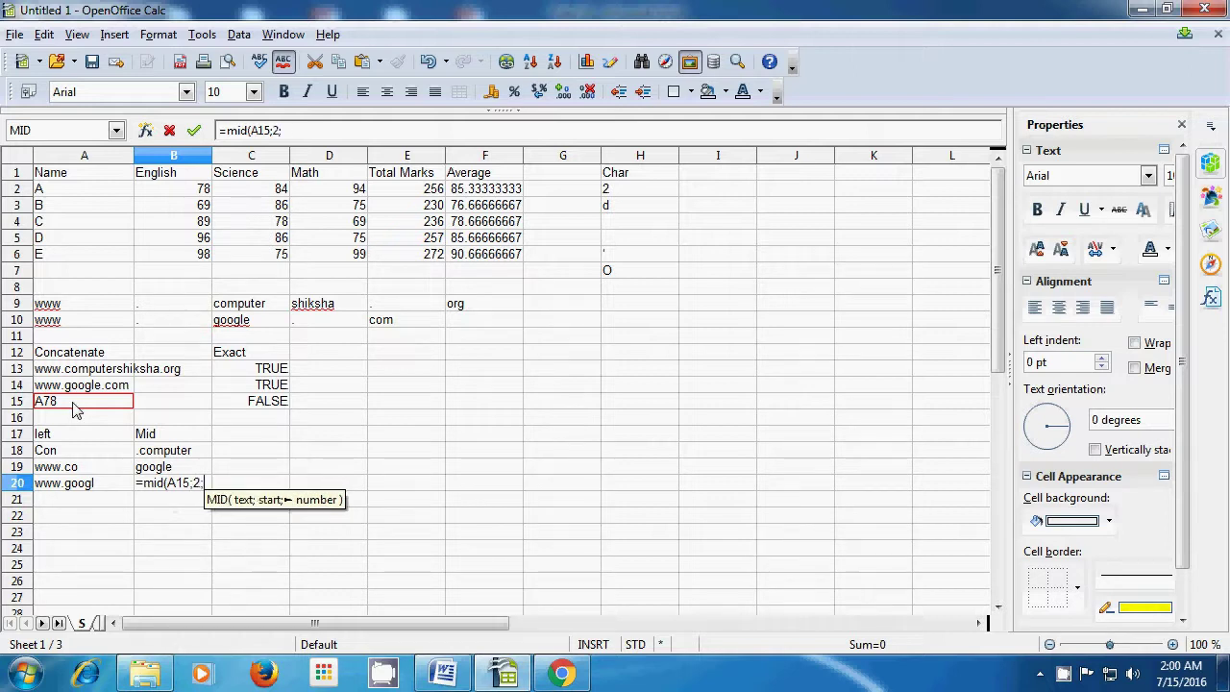
type("1")
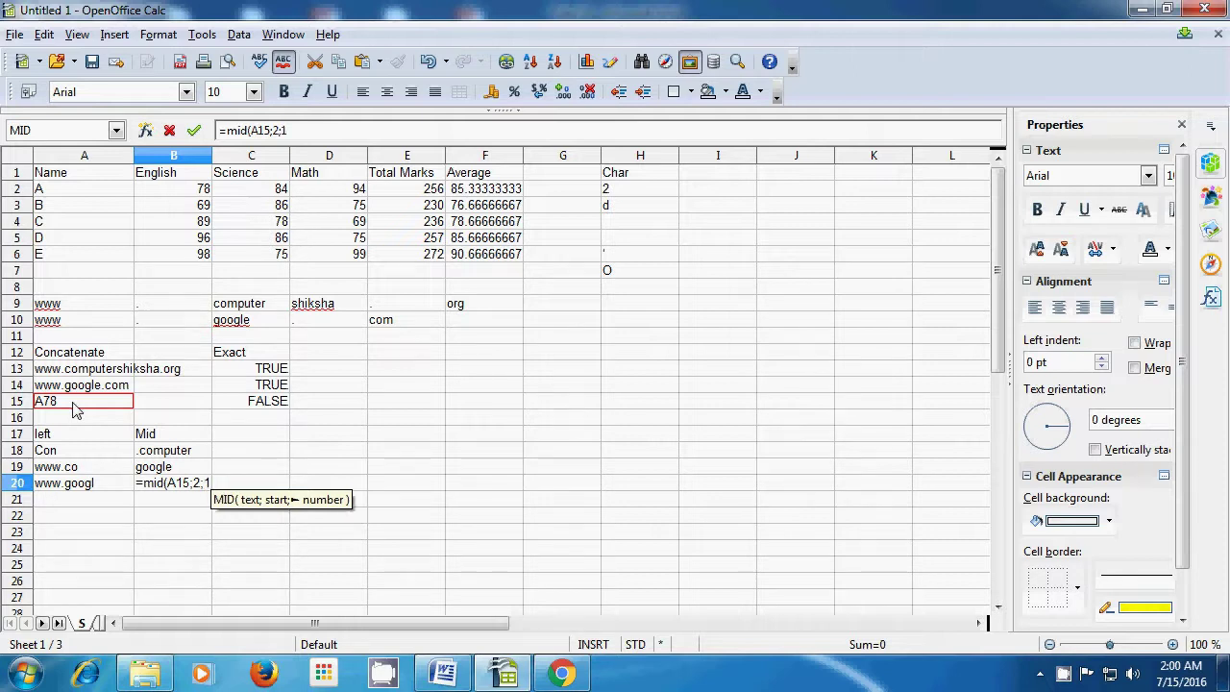
type(")")
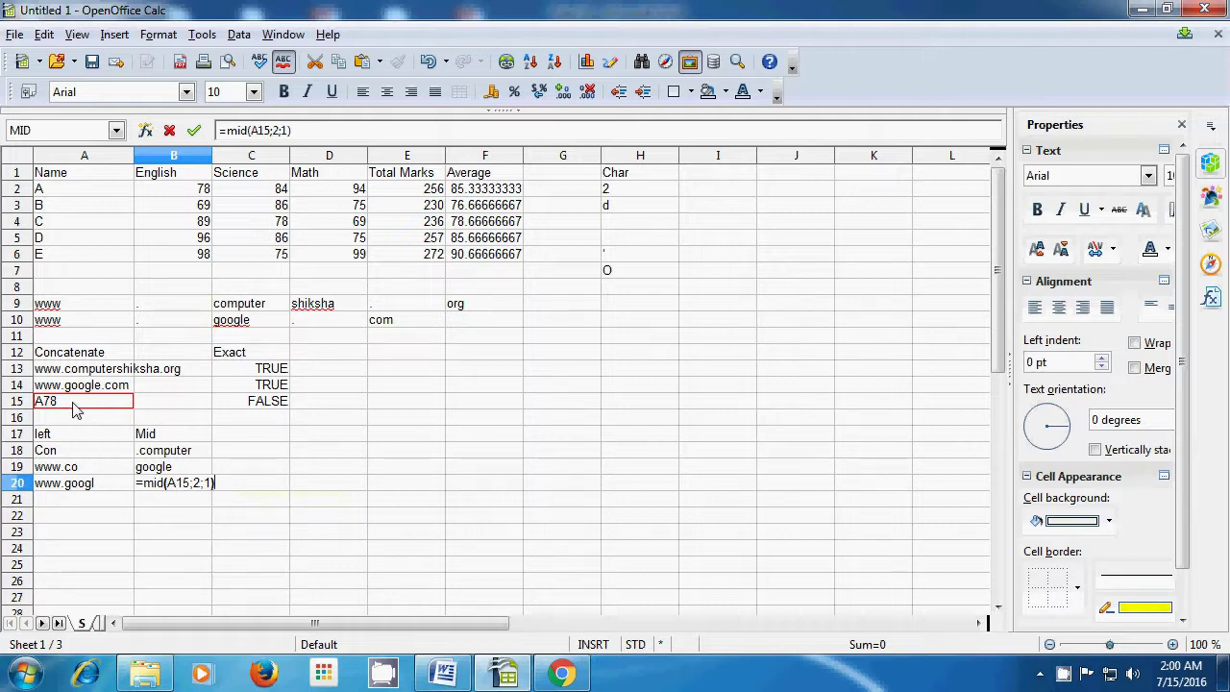
key("Return")
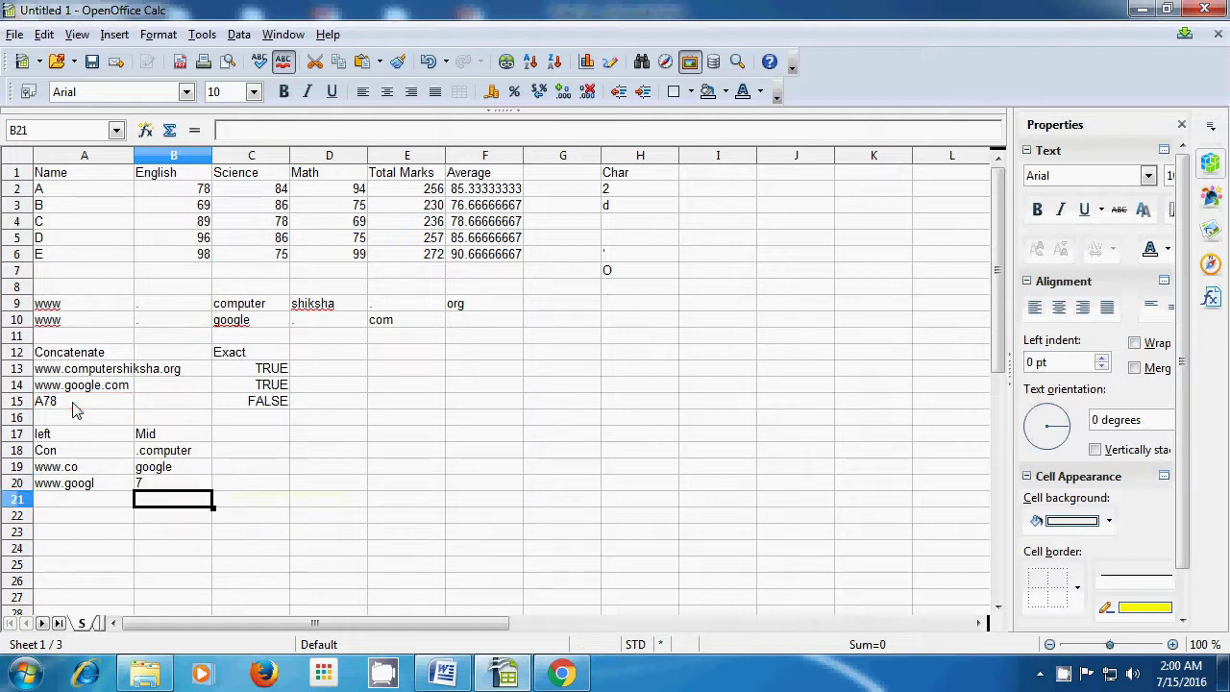
left_click(144, 487)
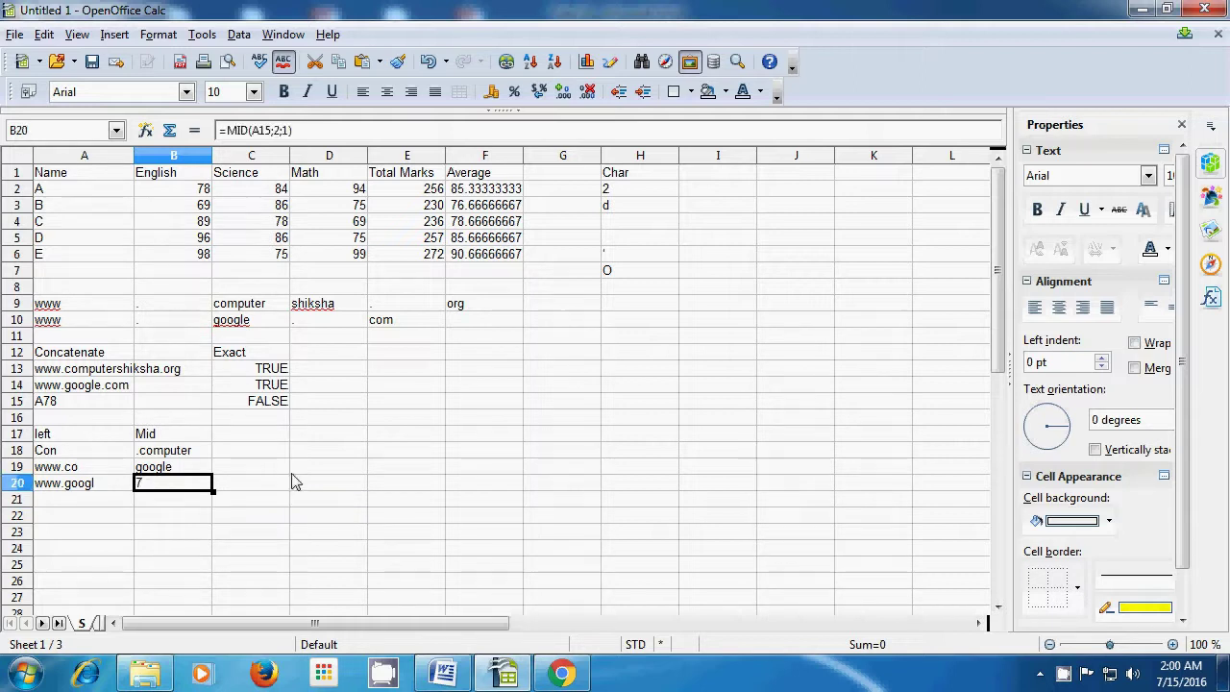
left_click(358, 469)
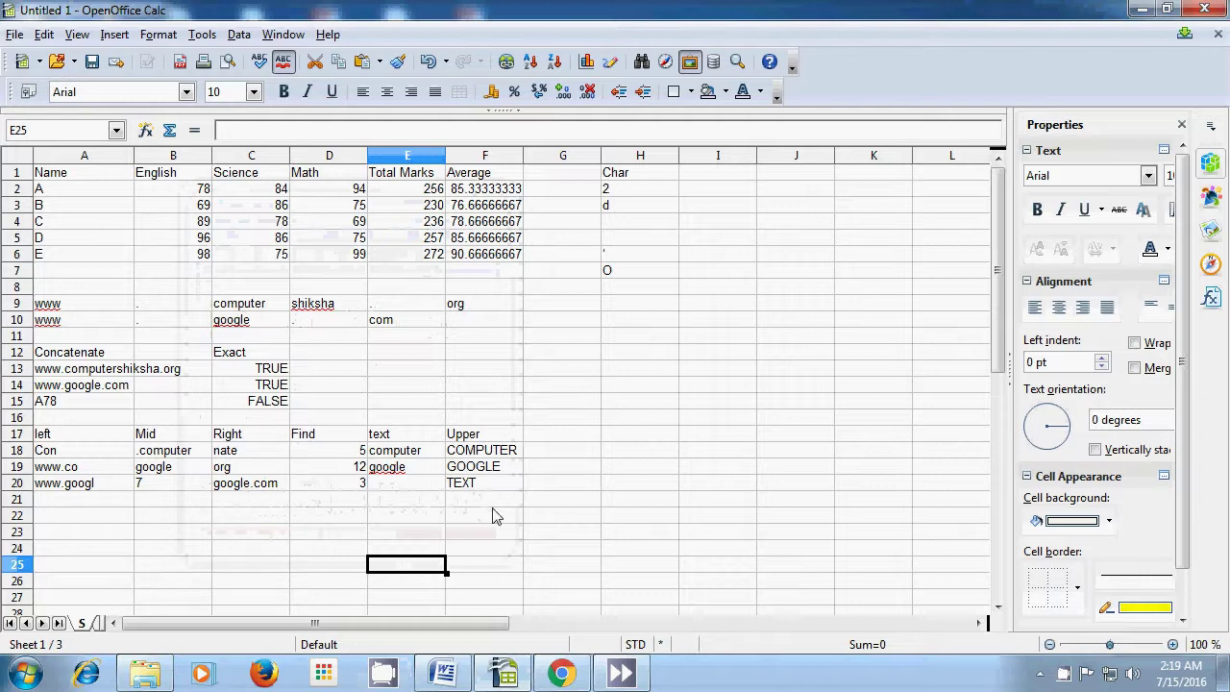
Enter the heading lower in cell G17, beside the Upper heading.
left_click(550, 439)
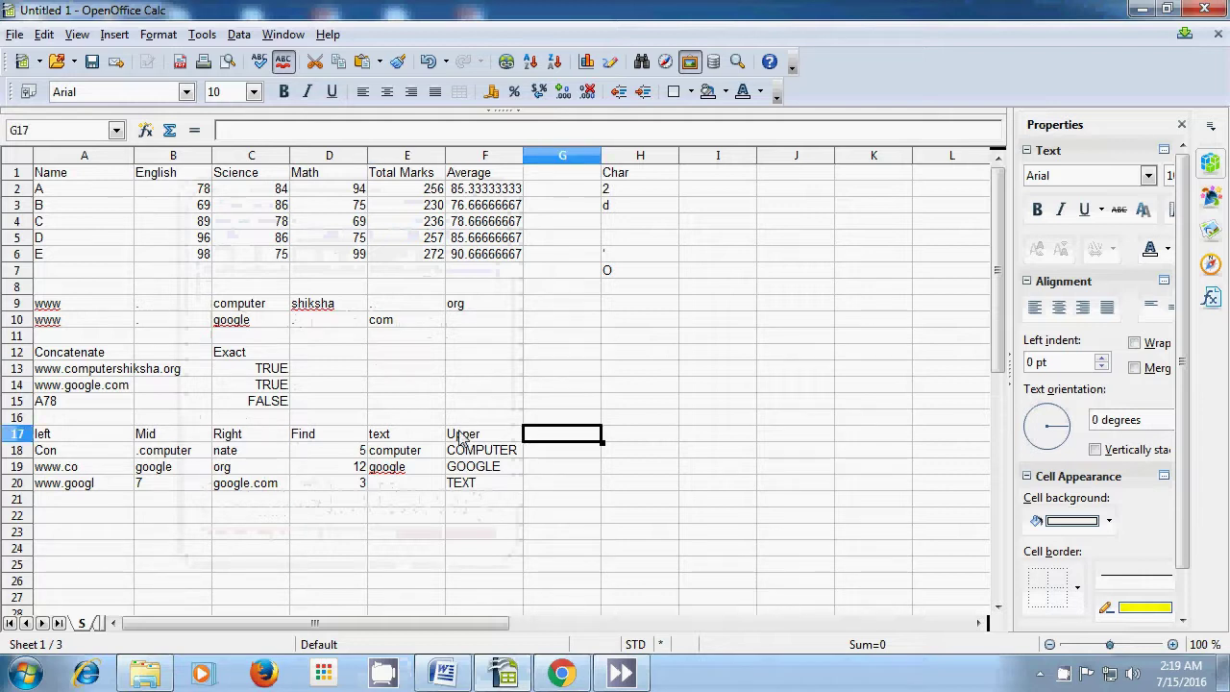
type("lower")
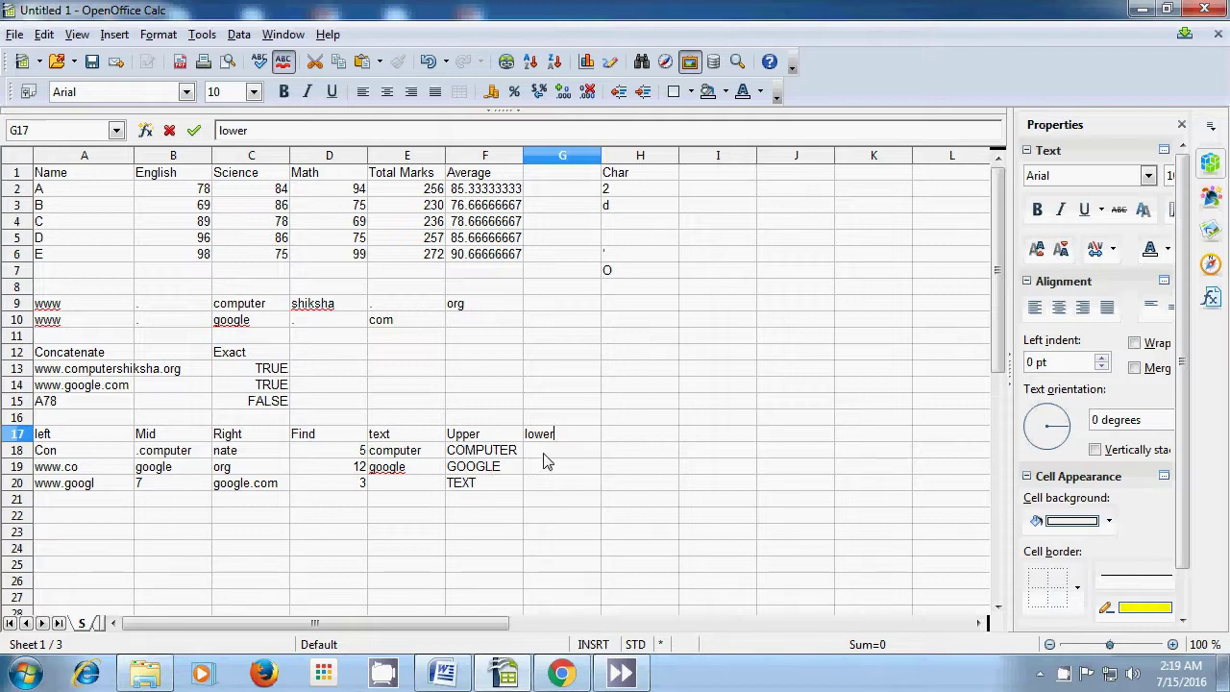
key("Return")
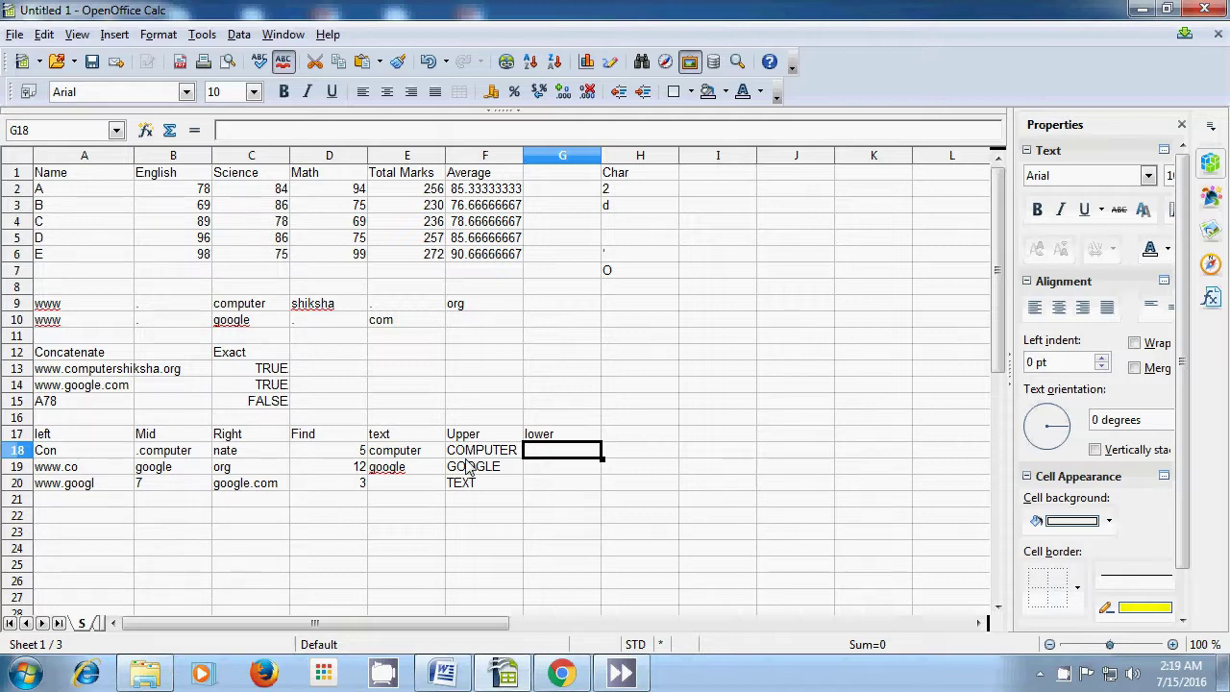
Enter the formula =lower(F18) in cell G18 to convert COMPUTER to lowercase.
type("=")
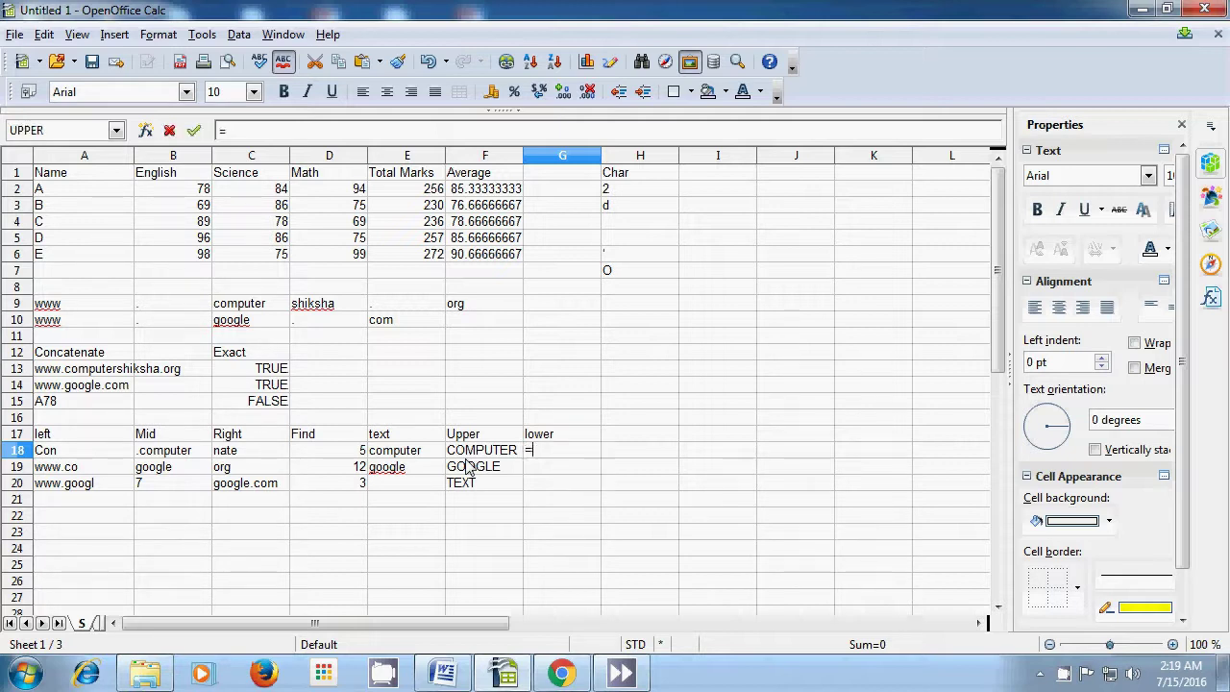
type("lower")
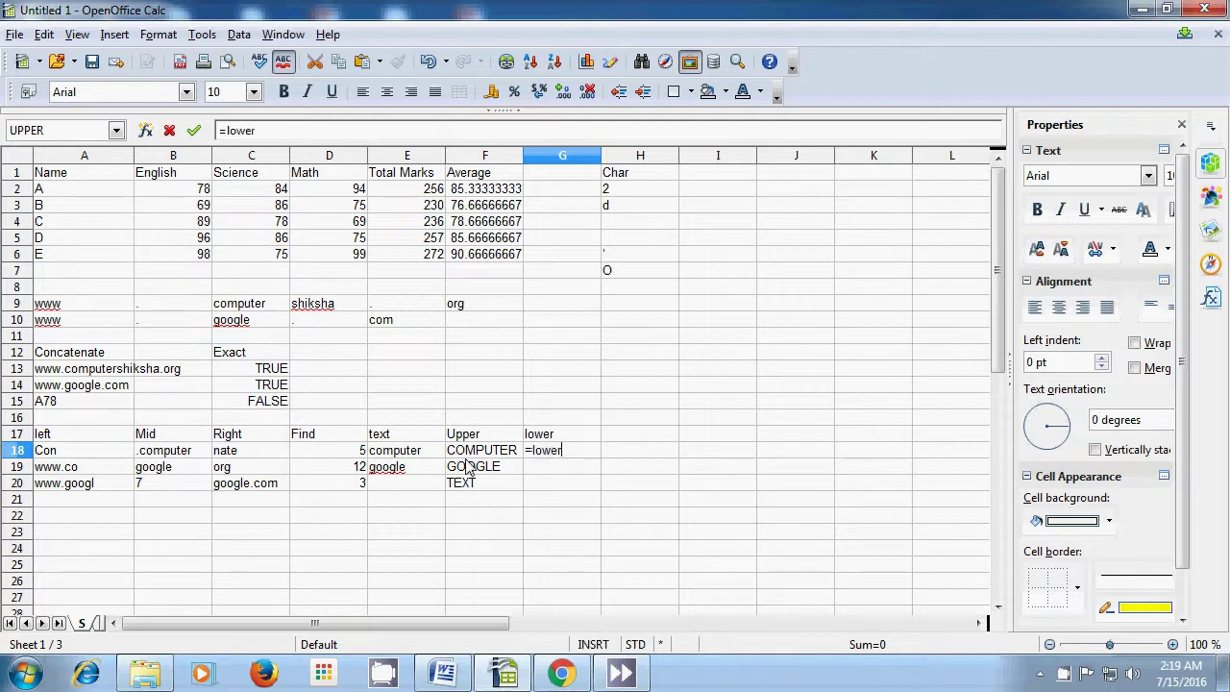
type("(")
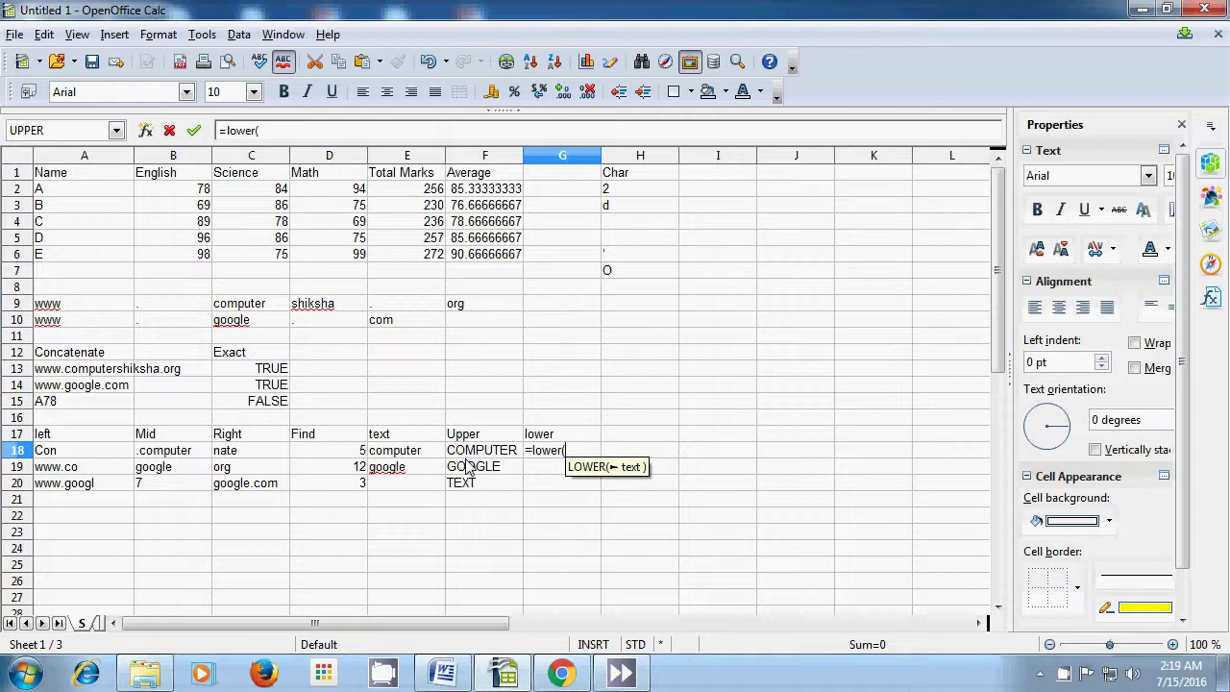
left_click(476, 455)
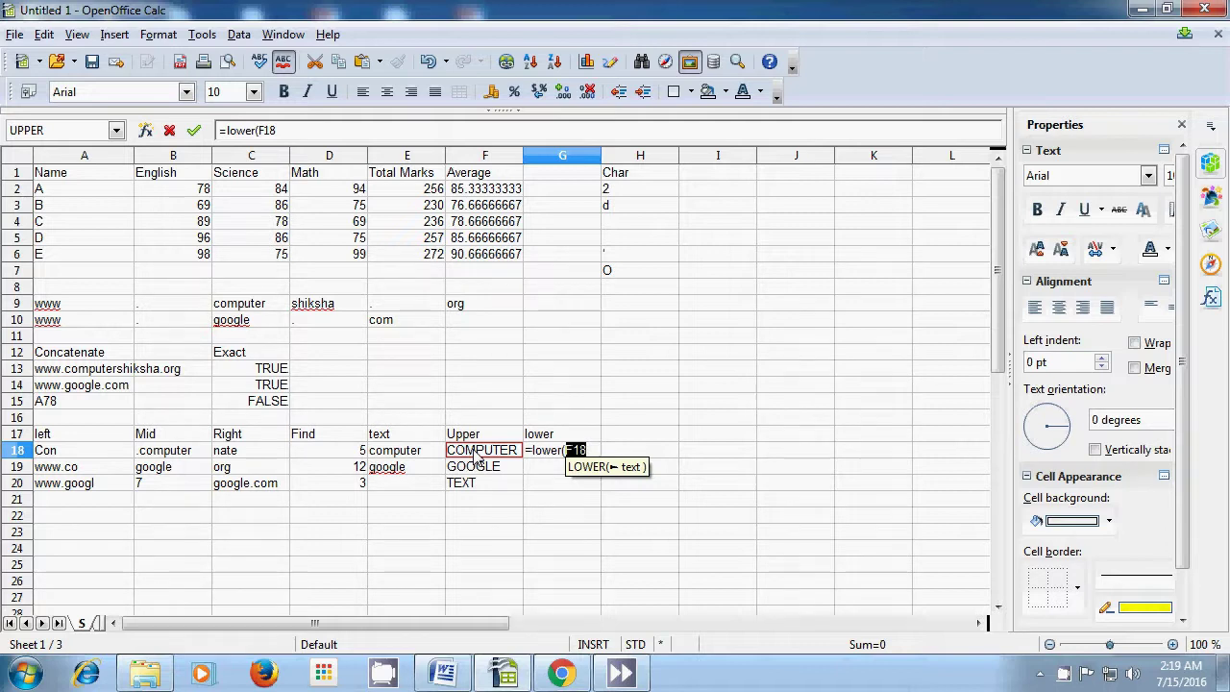
type(")")
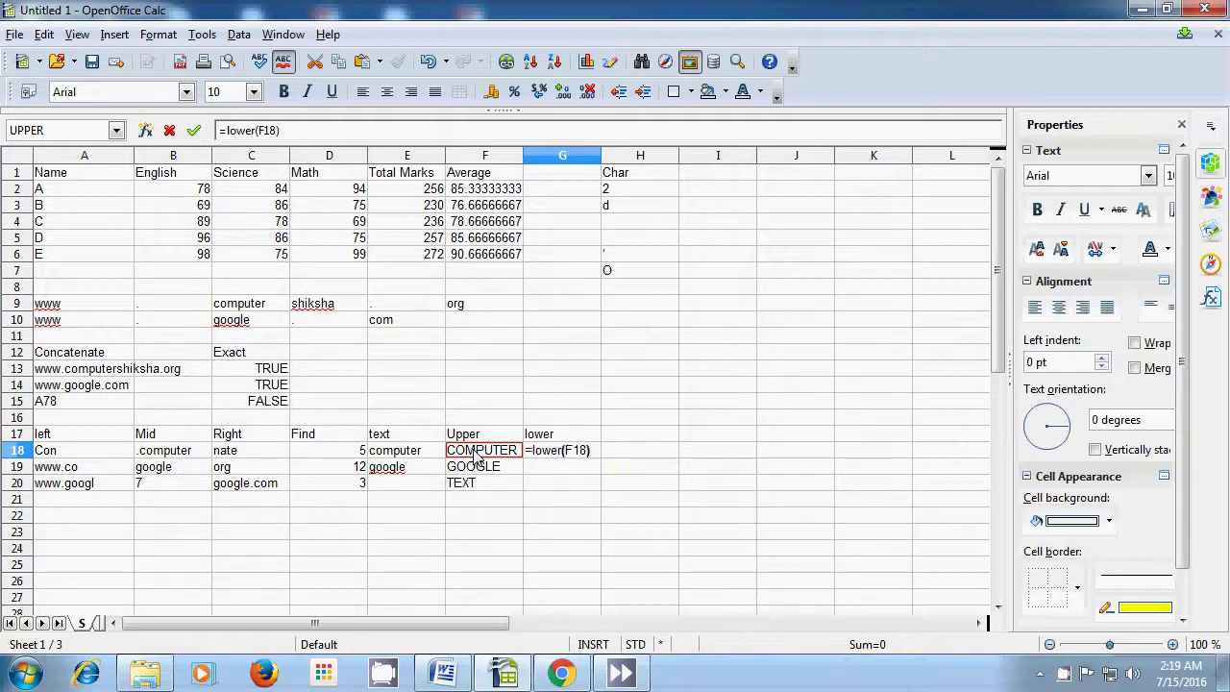
key("Return")
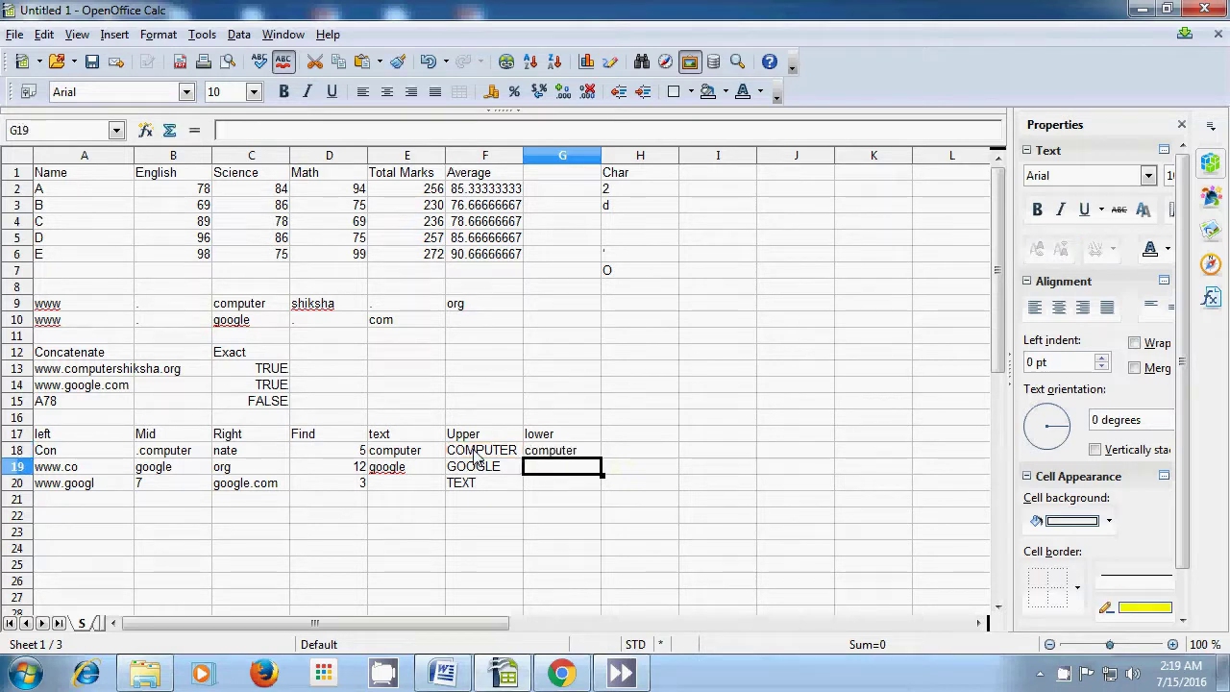
Enter the formula =lower(F19) in cell G19 to convert GOOGLE to lowercase.
type("=")
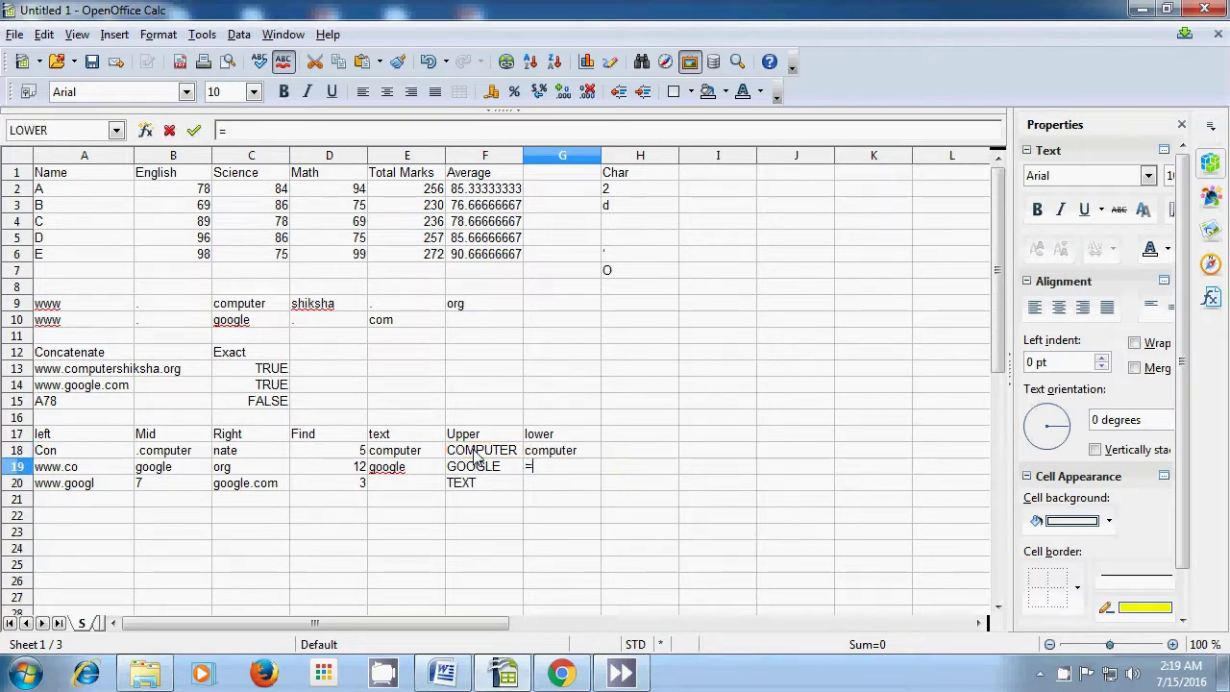
type("lower(")
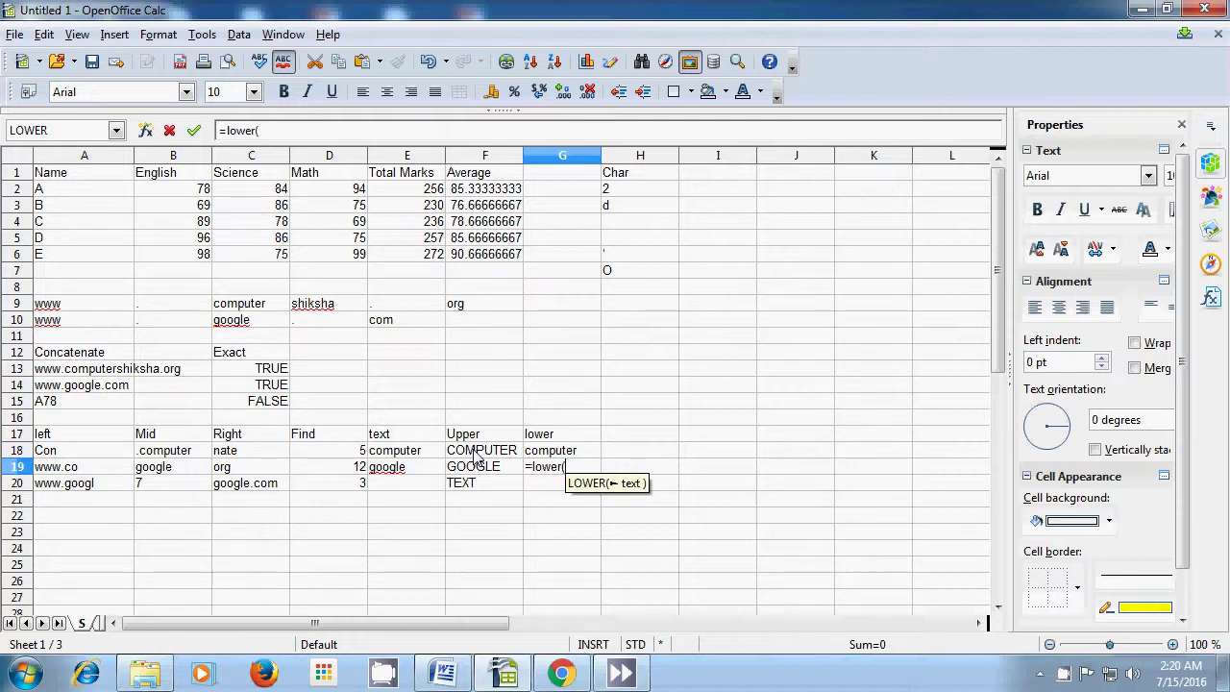
left_click(478, 473)
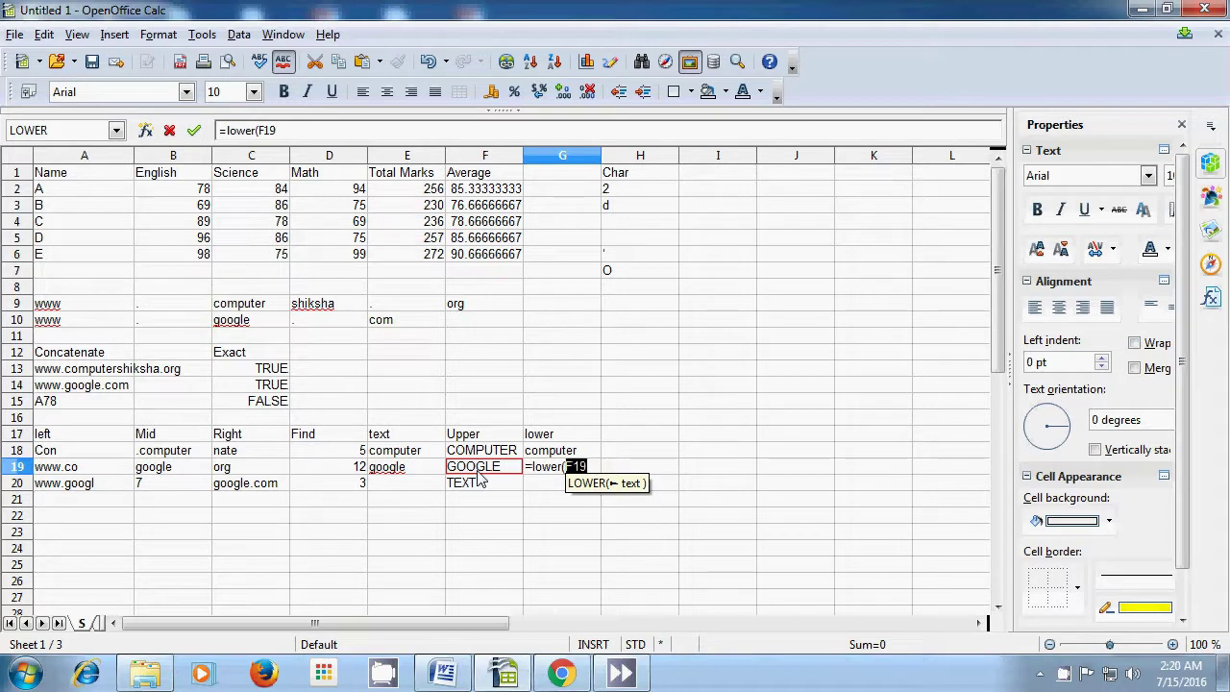
type(")")
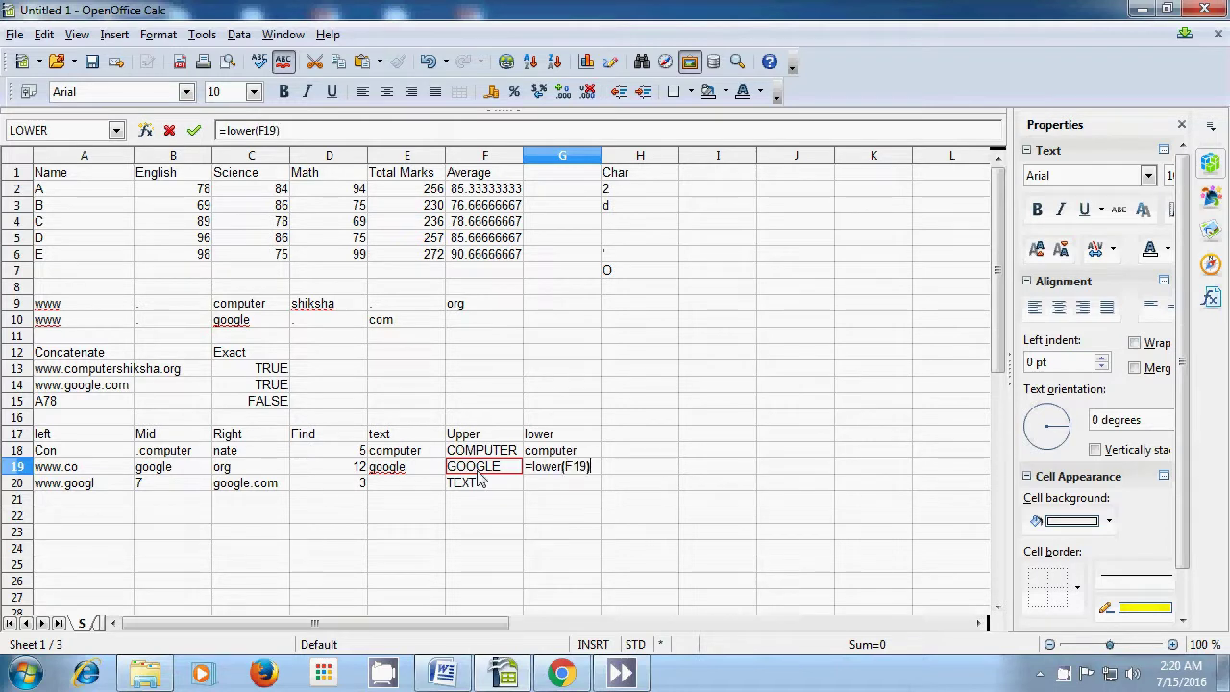
key("Return")
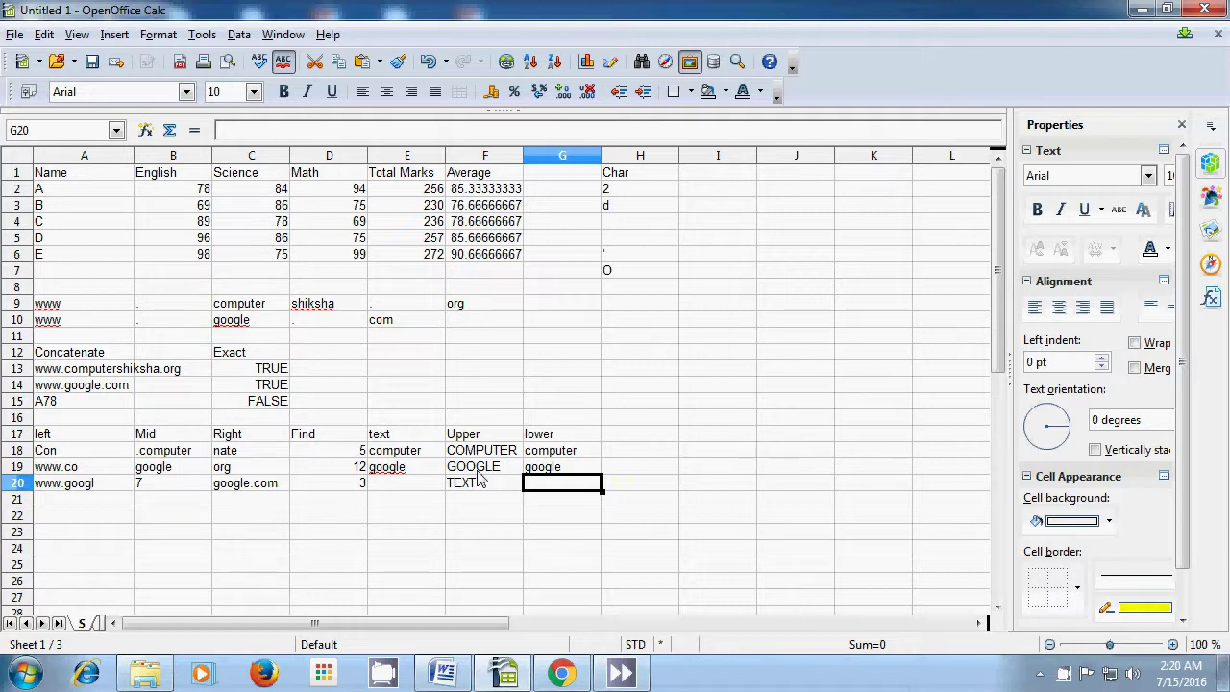
Enter the formula =lower(F20) in cell G20 to convert TEXT to lowercase.
type("=")
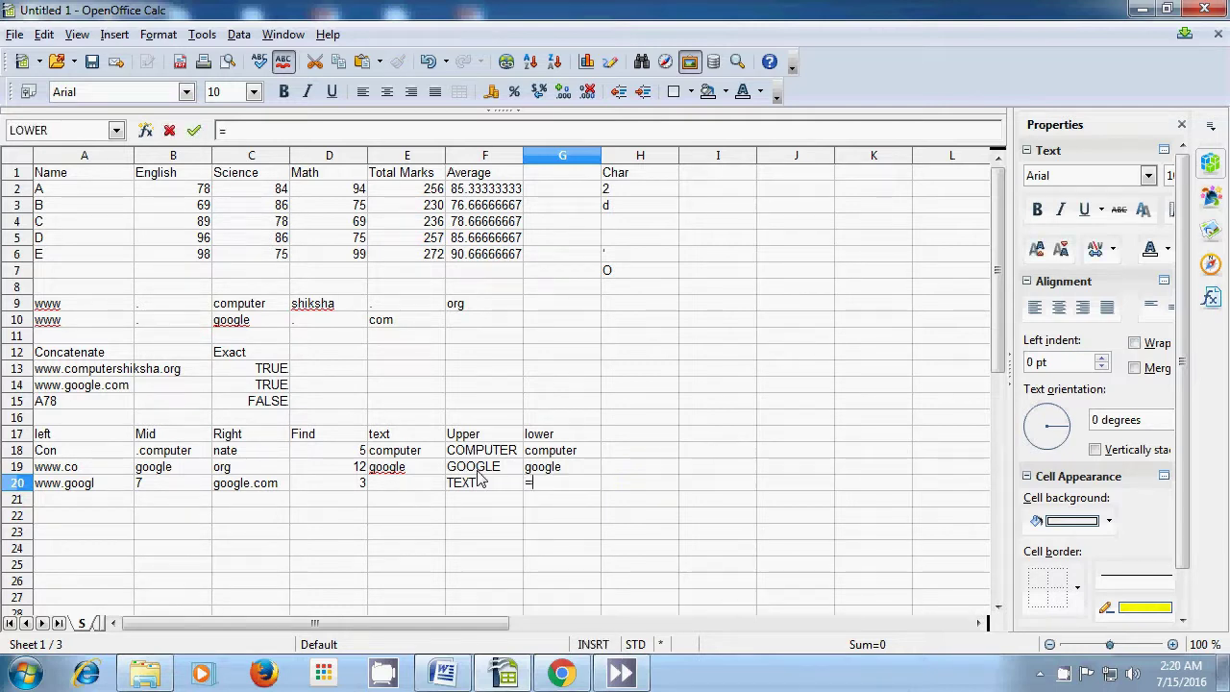
type("lower")
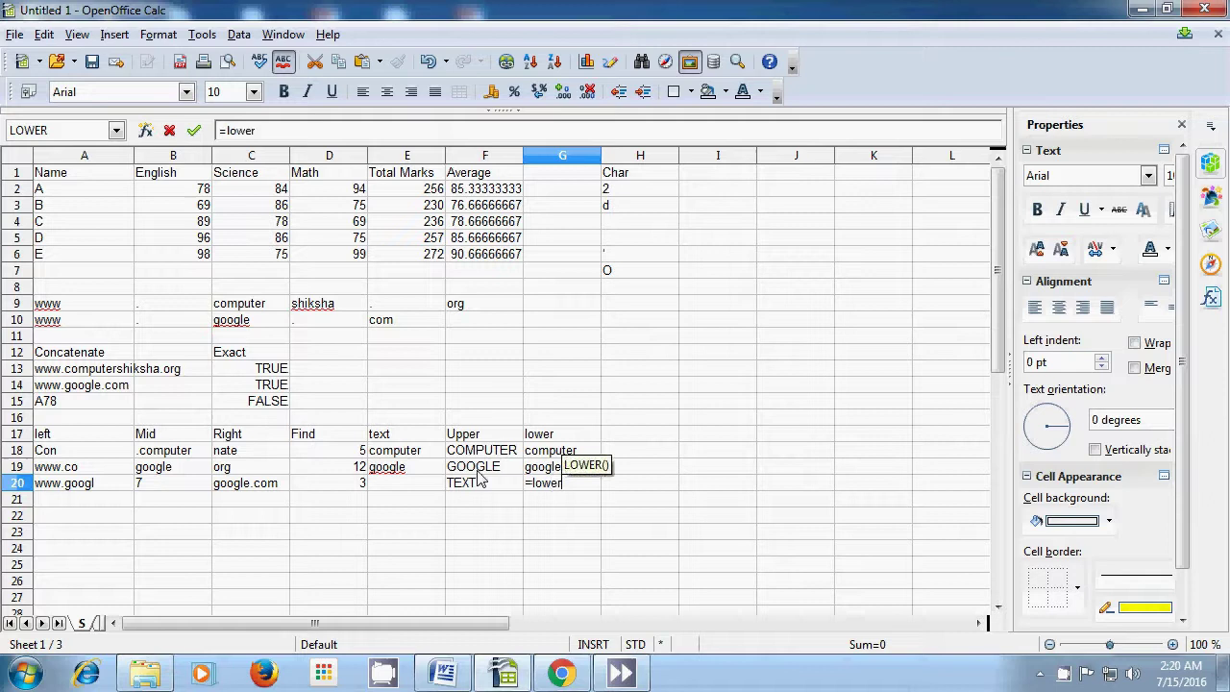
type("(")
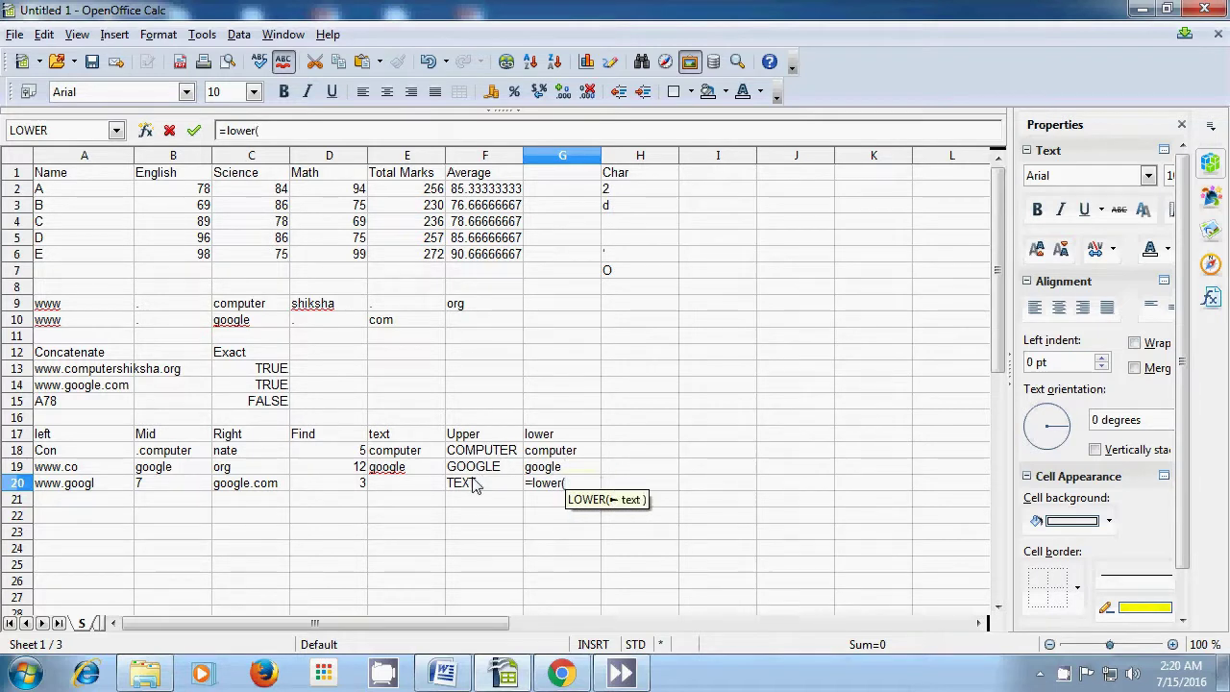
left_click(471, 487)
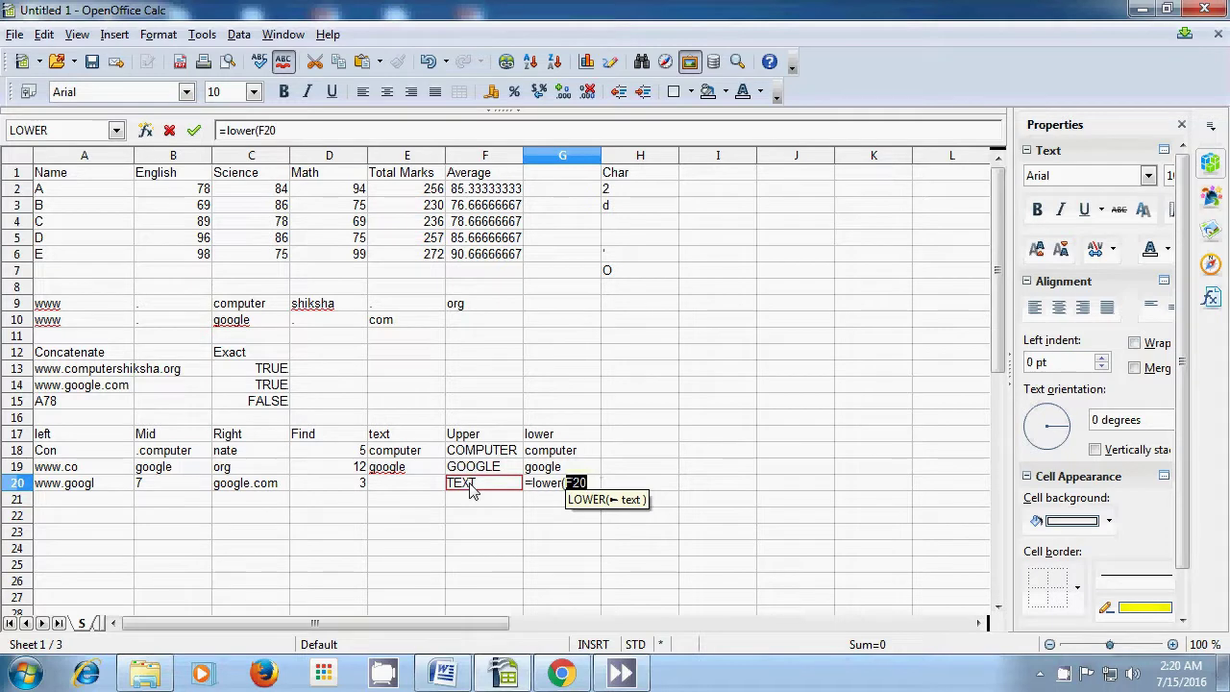
type(")")
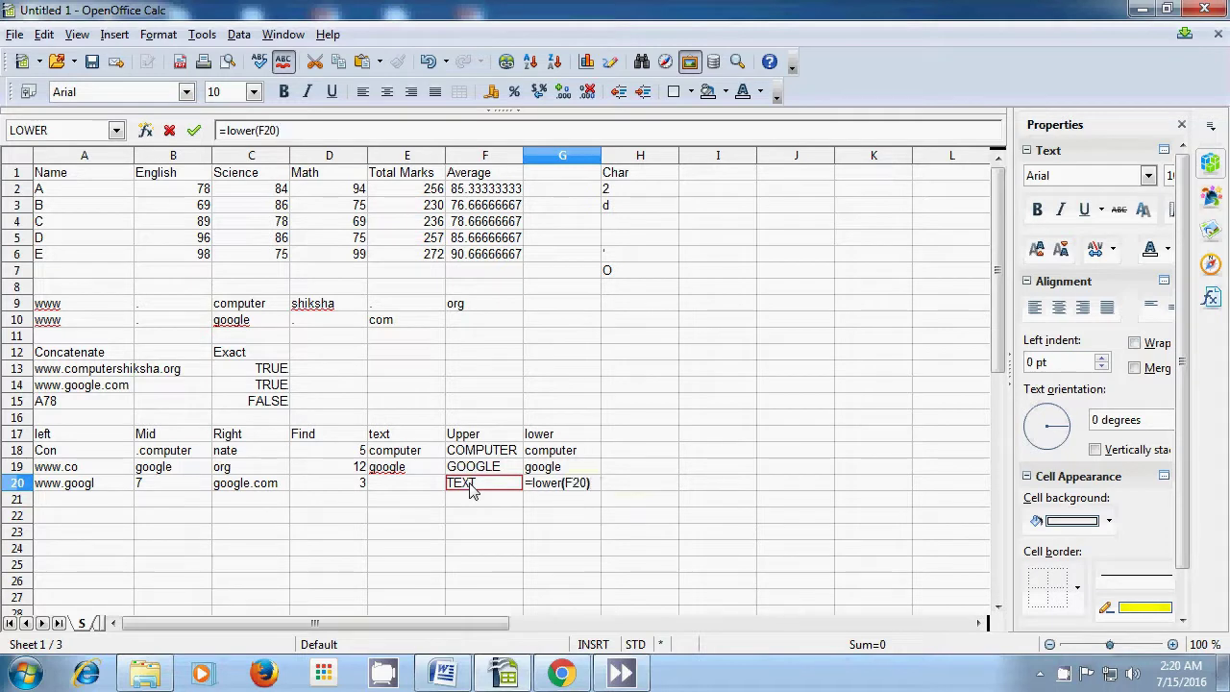
key("Return")
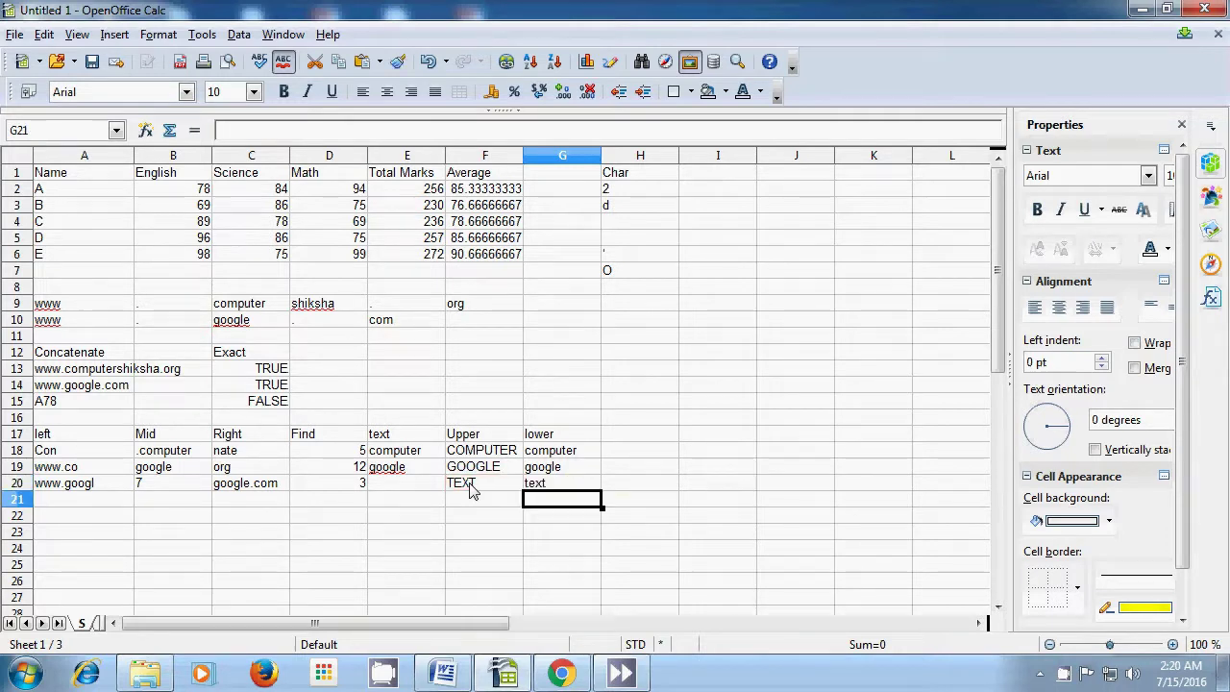
left_click(635, 454)
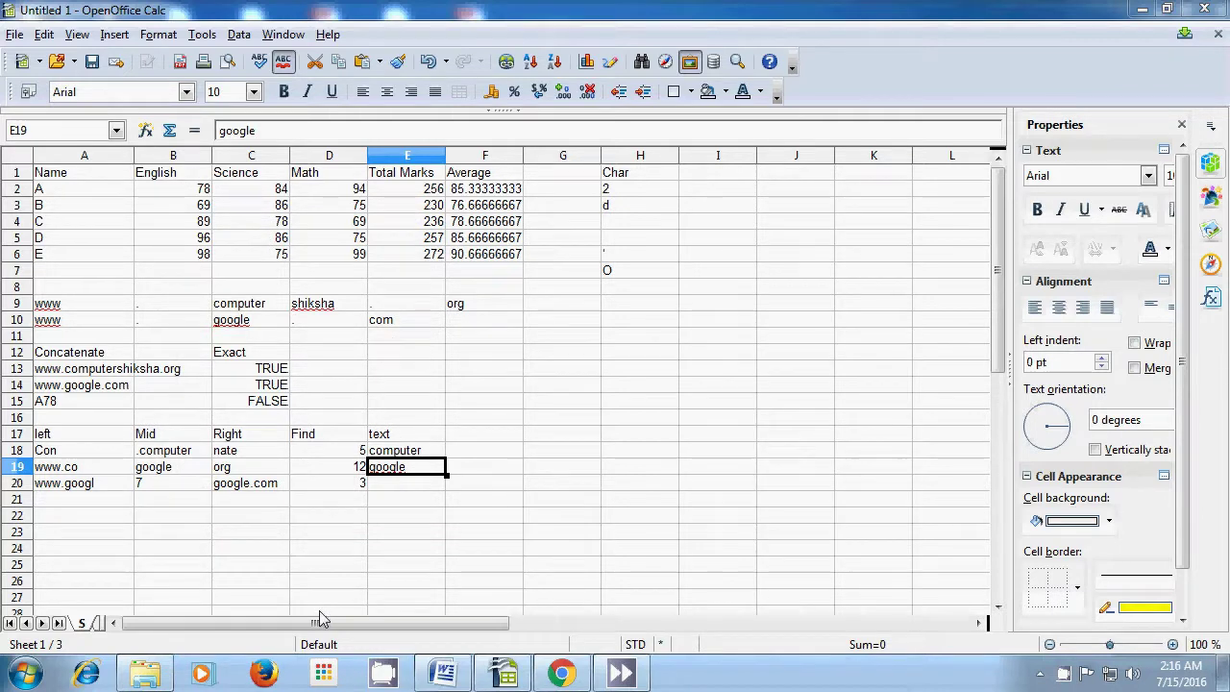
Enter the heading Upper in cell F17, beside the text heading.
left_click(505, 435)
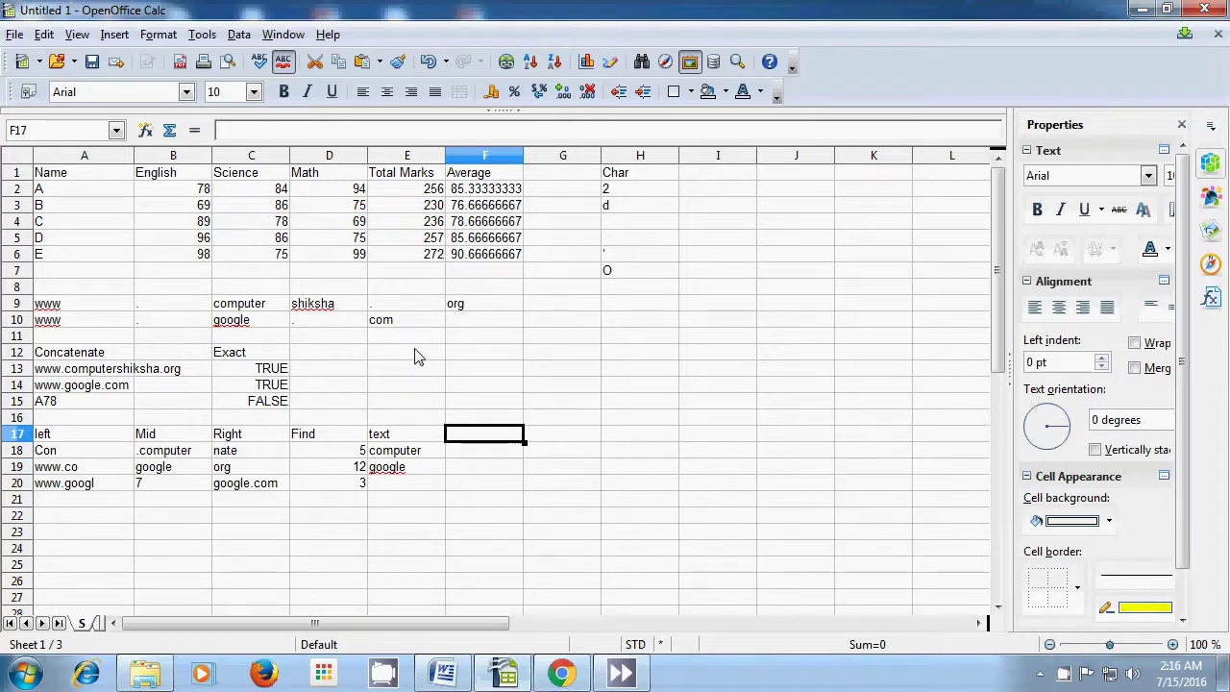
type("Upper")
Enter the formula =upper(E18) in cell F18 to convert computer to uppercase.
left_click(471, 452)
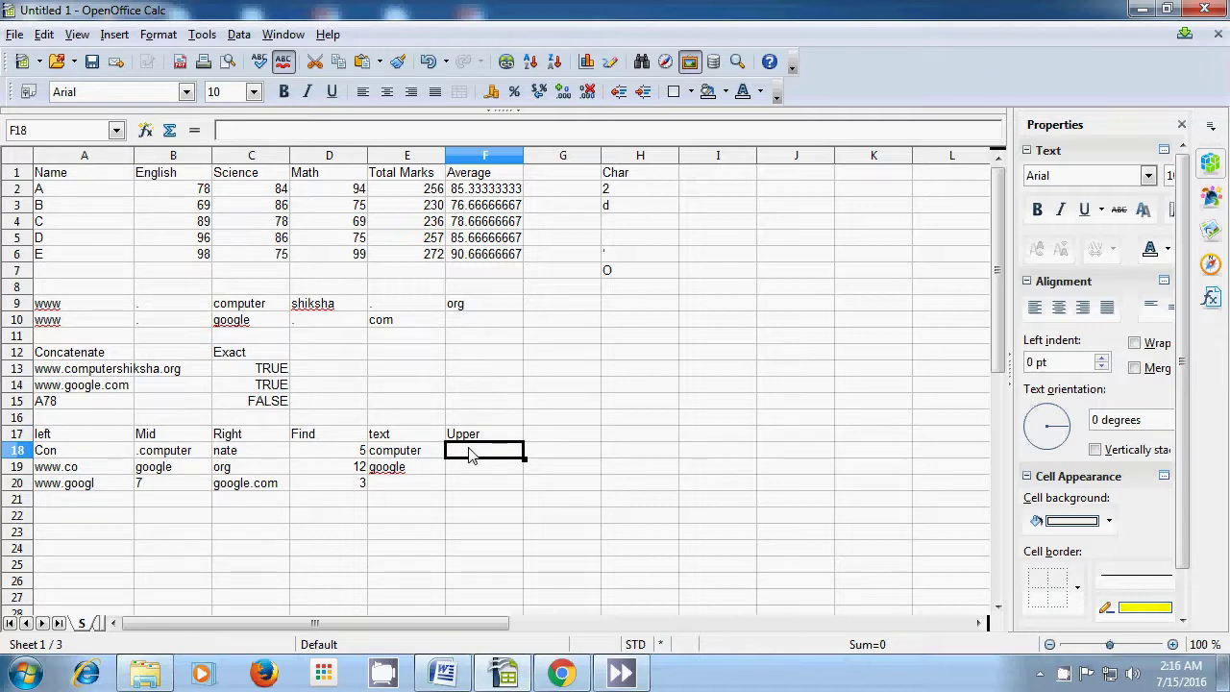
type("=")
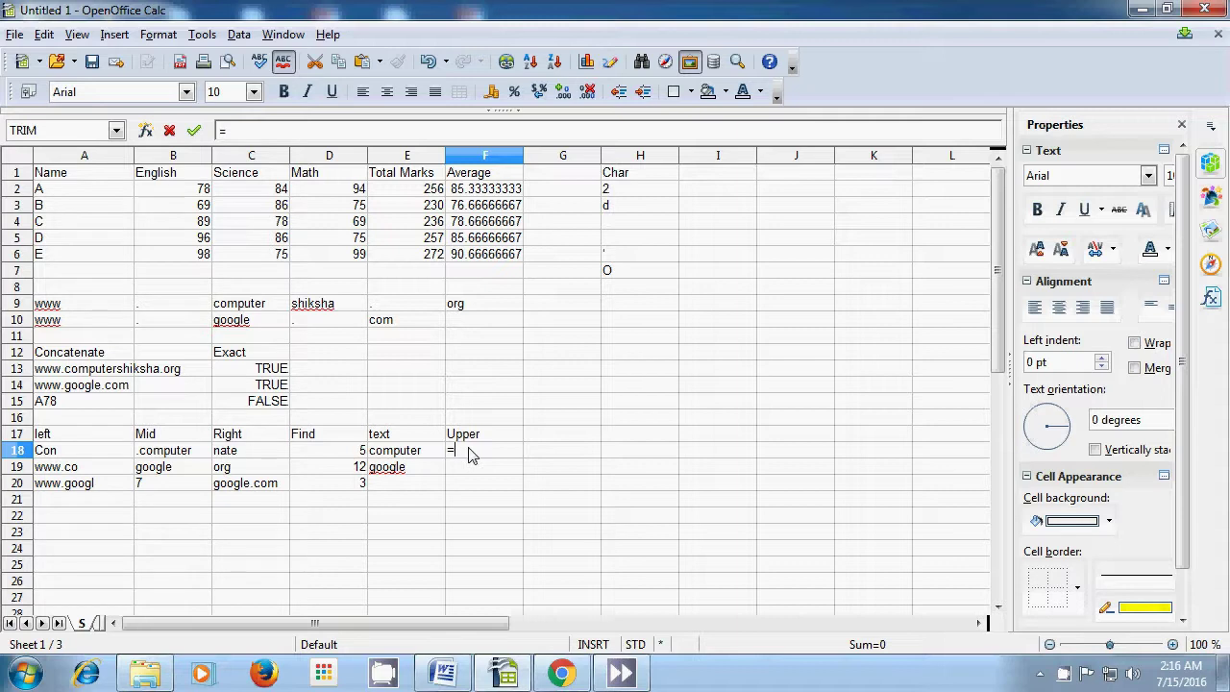
type("upper")
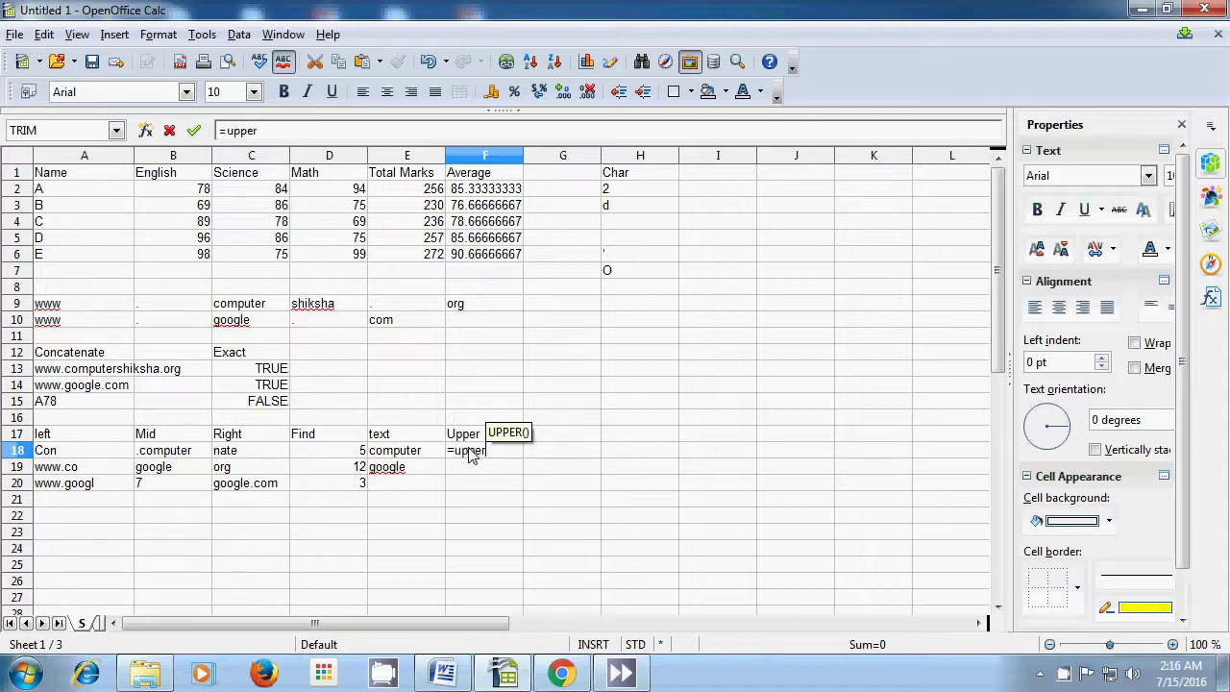
type("(")
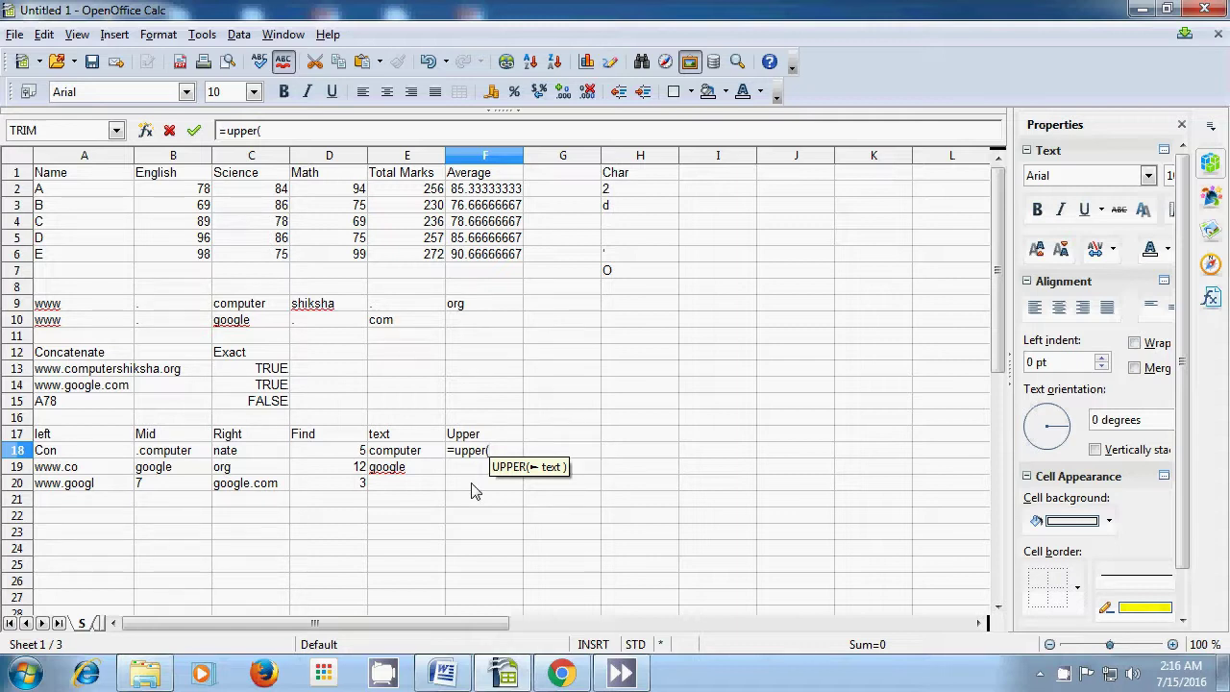
left_click(413, 457)
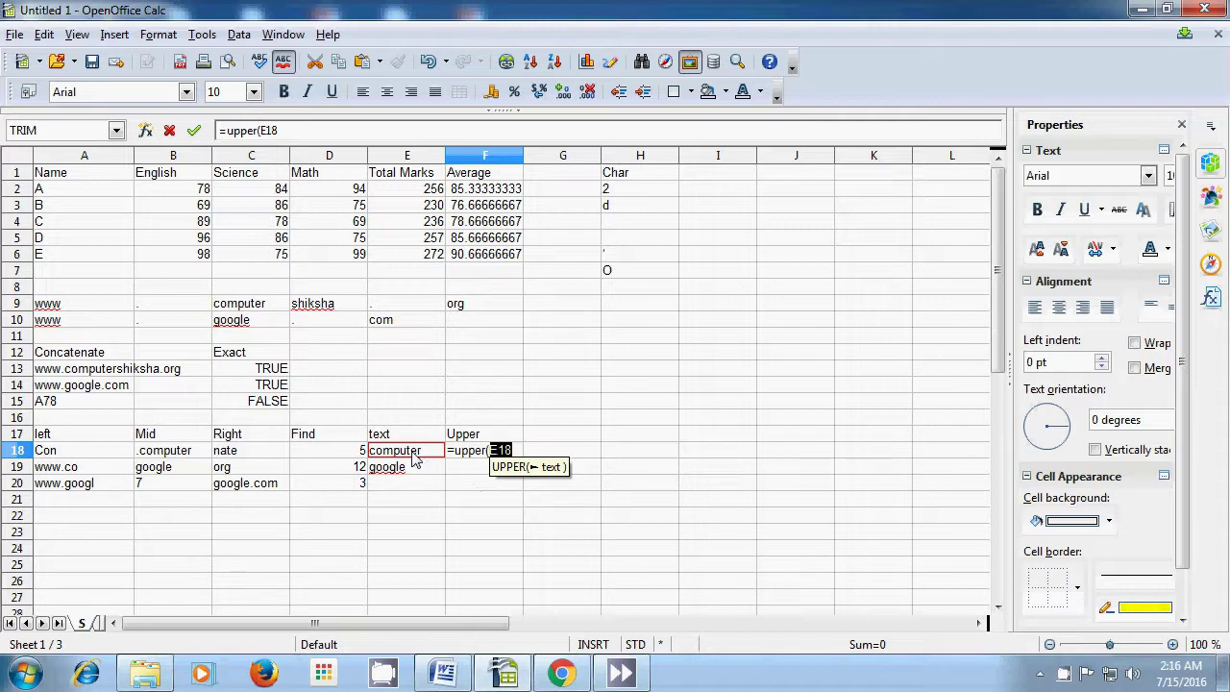
type(")")
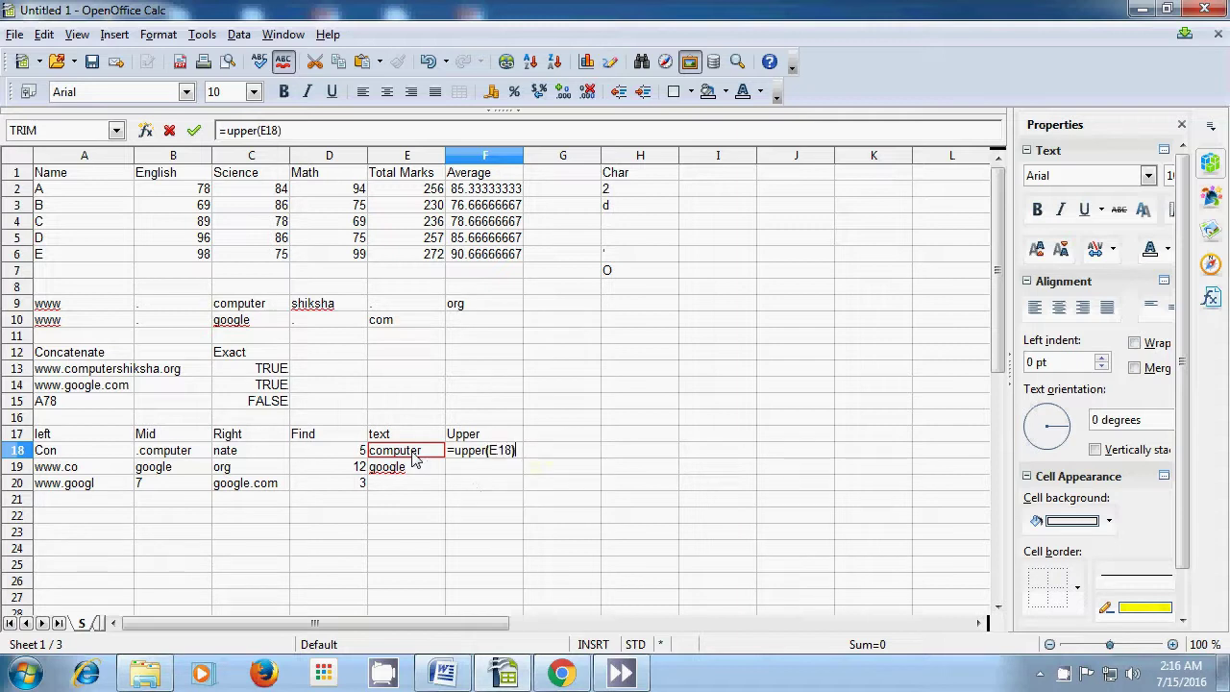
key("Return")
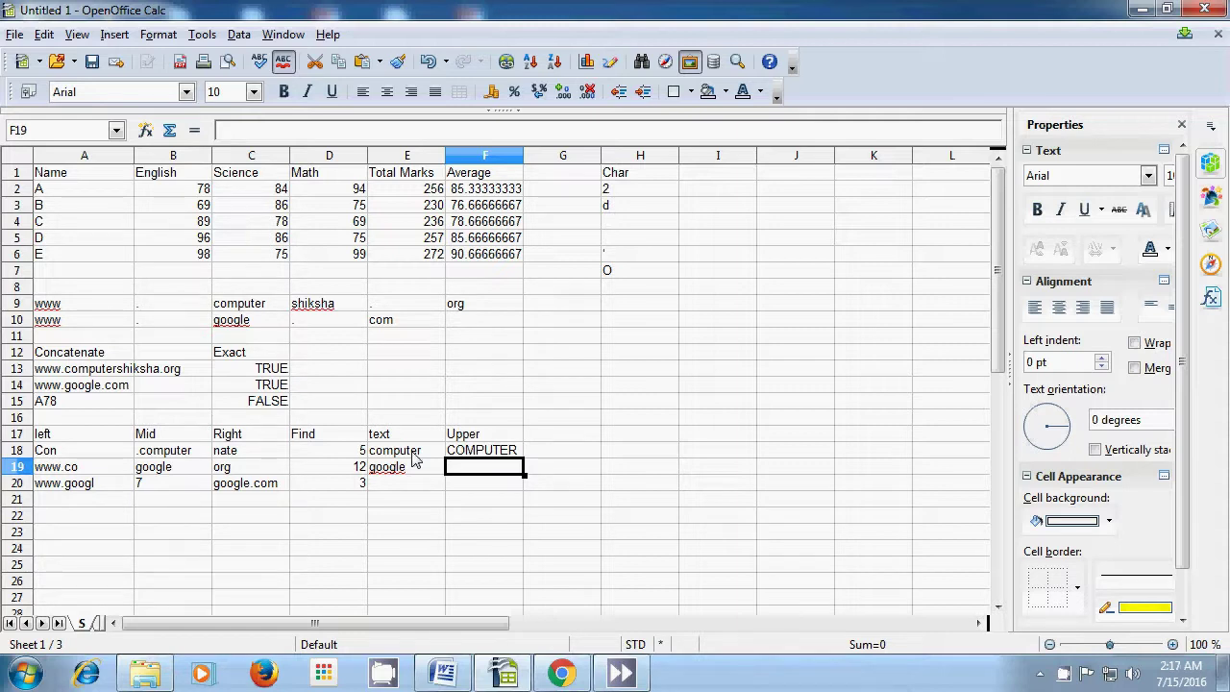
Enter the formula =upper(E19) in cell F19 to convert google to uppercase.
type("=")
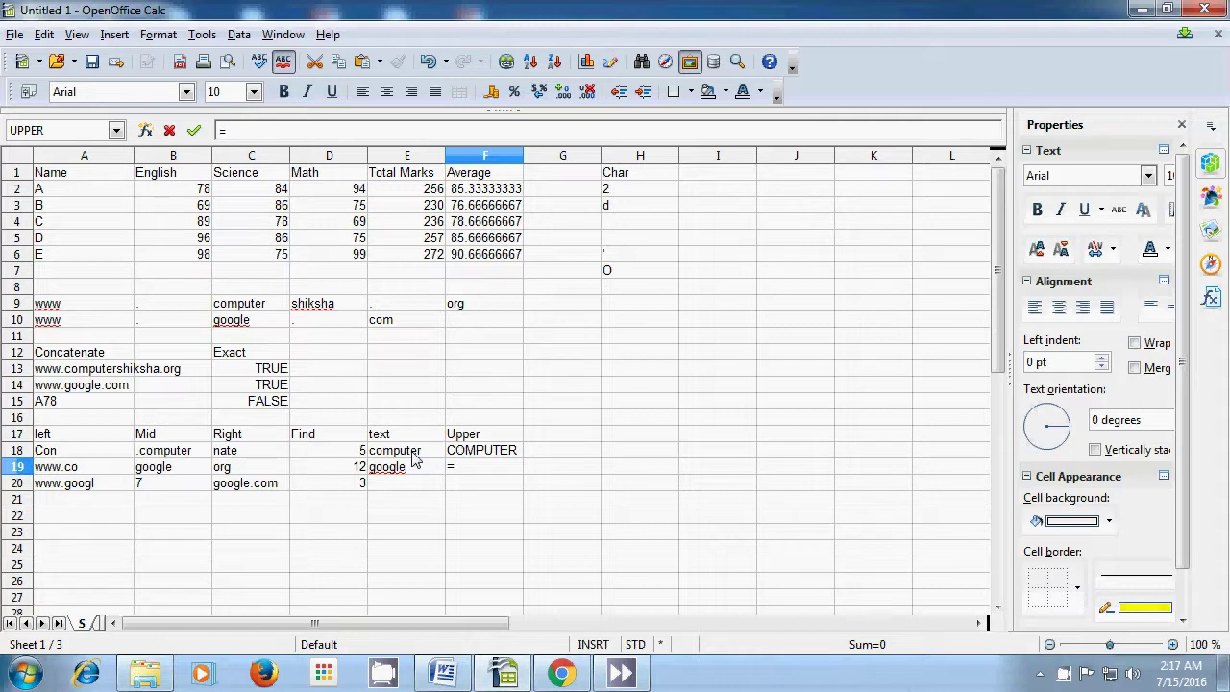
type("u")
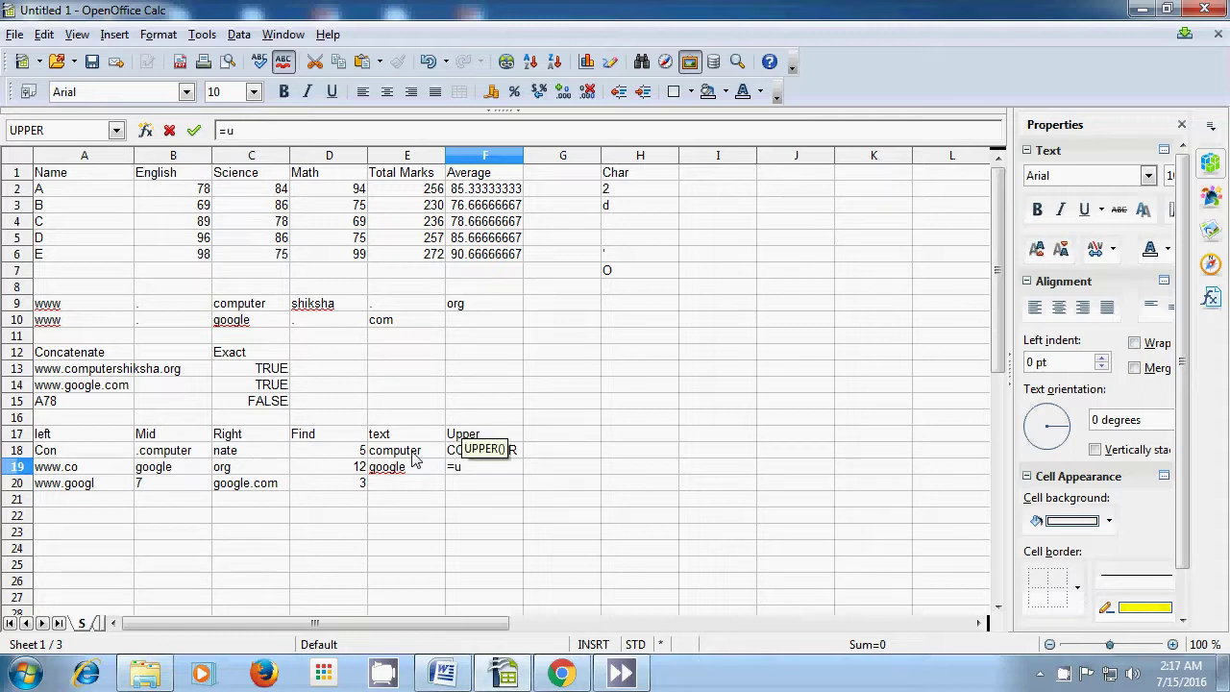
type("pper(")
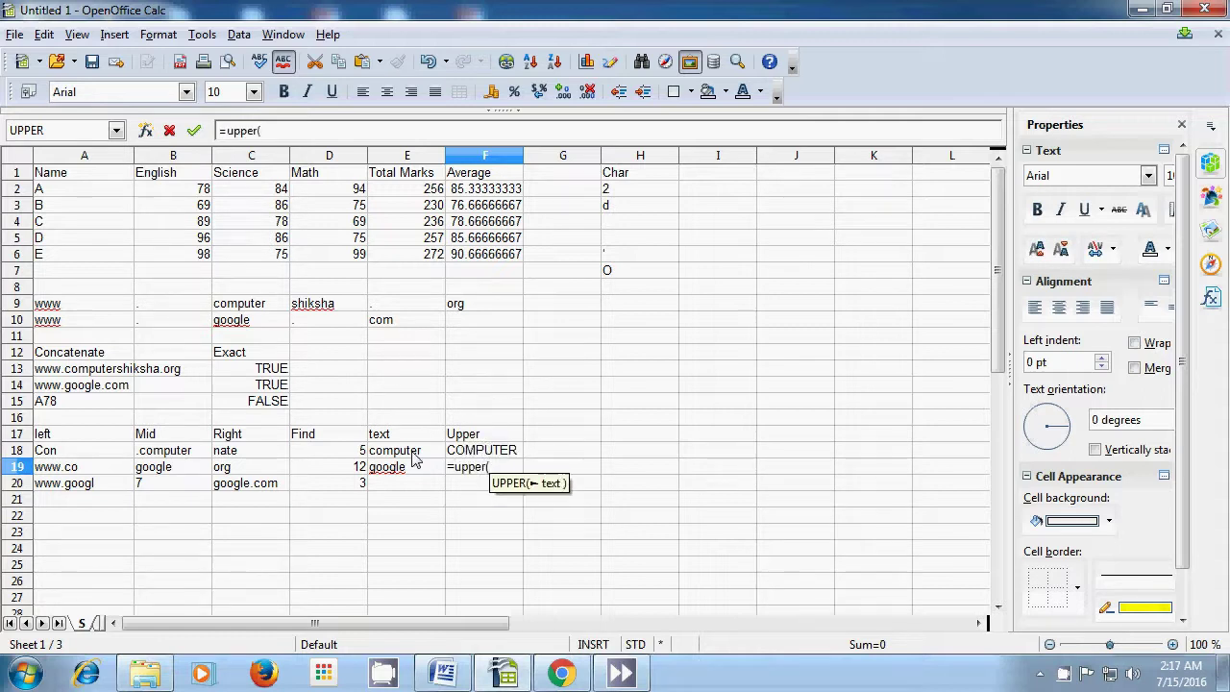
left_click(399, 468)
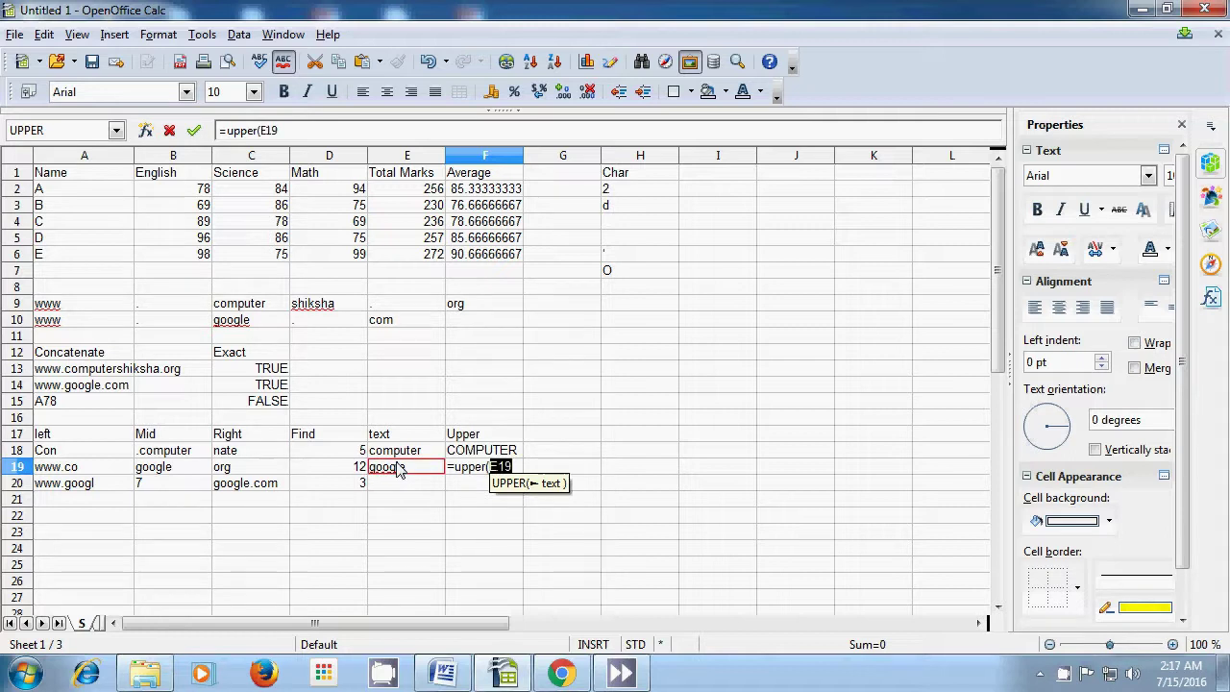
type(")")
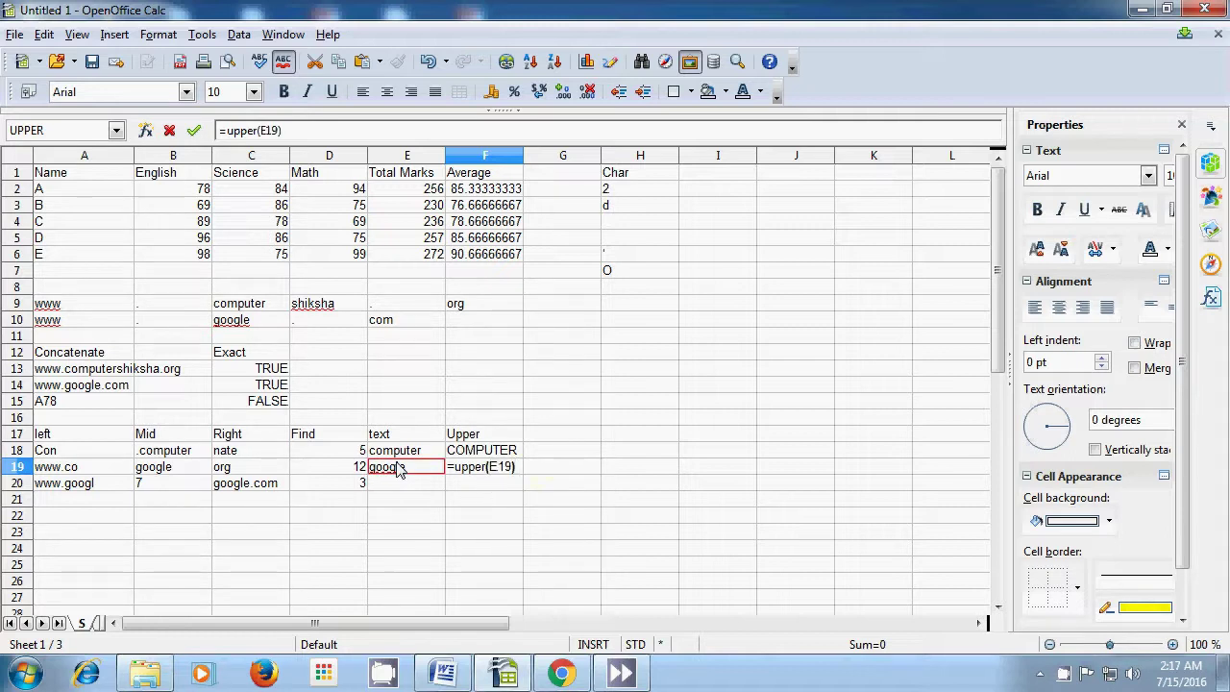
key("Return")
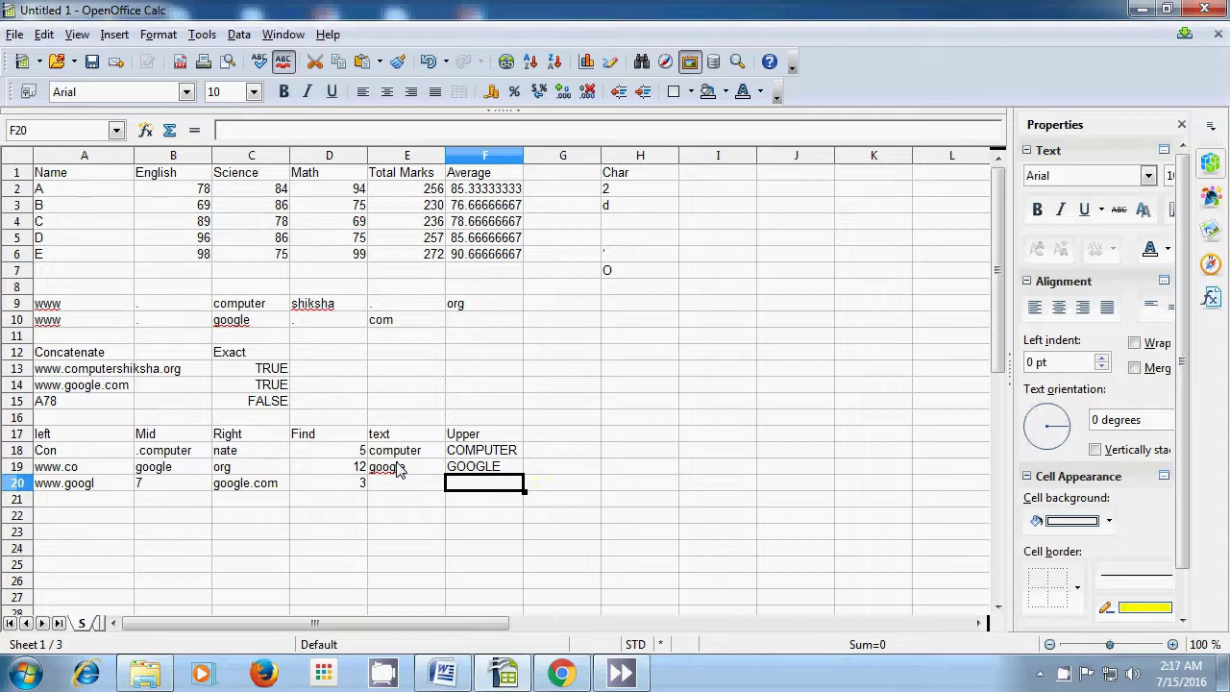
Enter the formula =upper(E17) in cell F20 to convert the text heading to uppercase.
type("=")
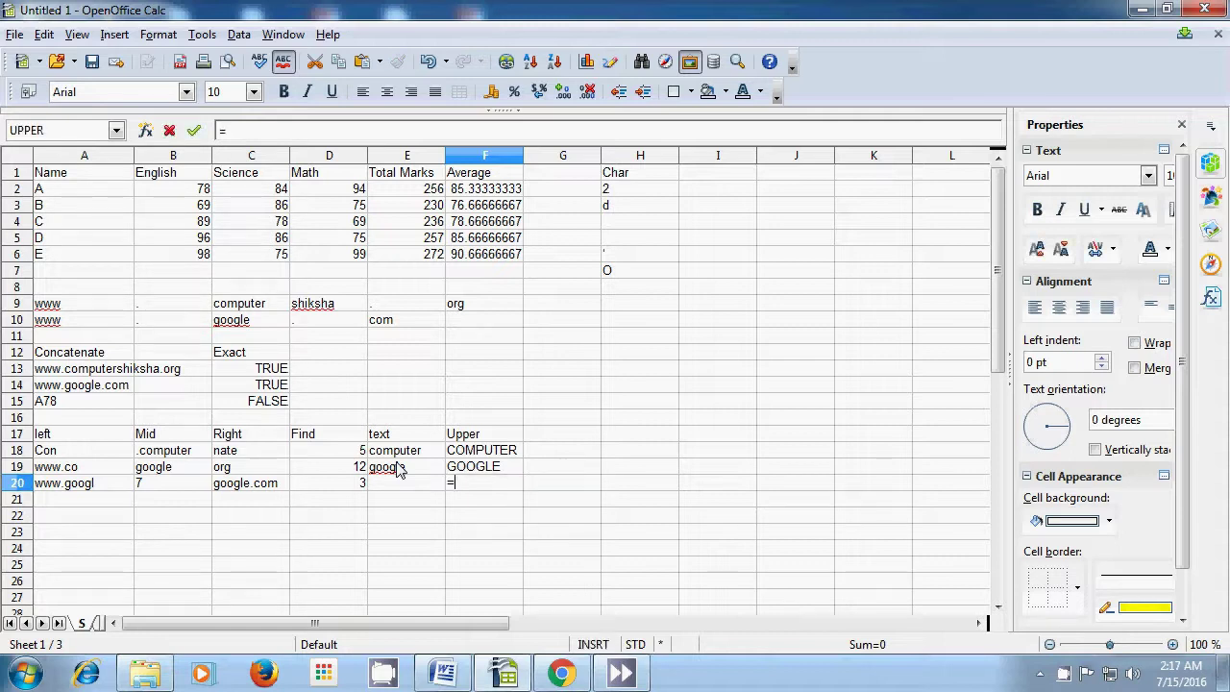
type("up")
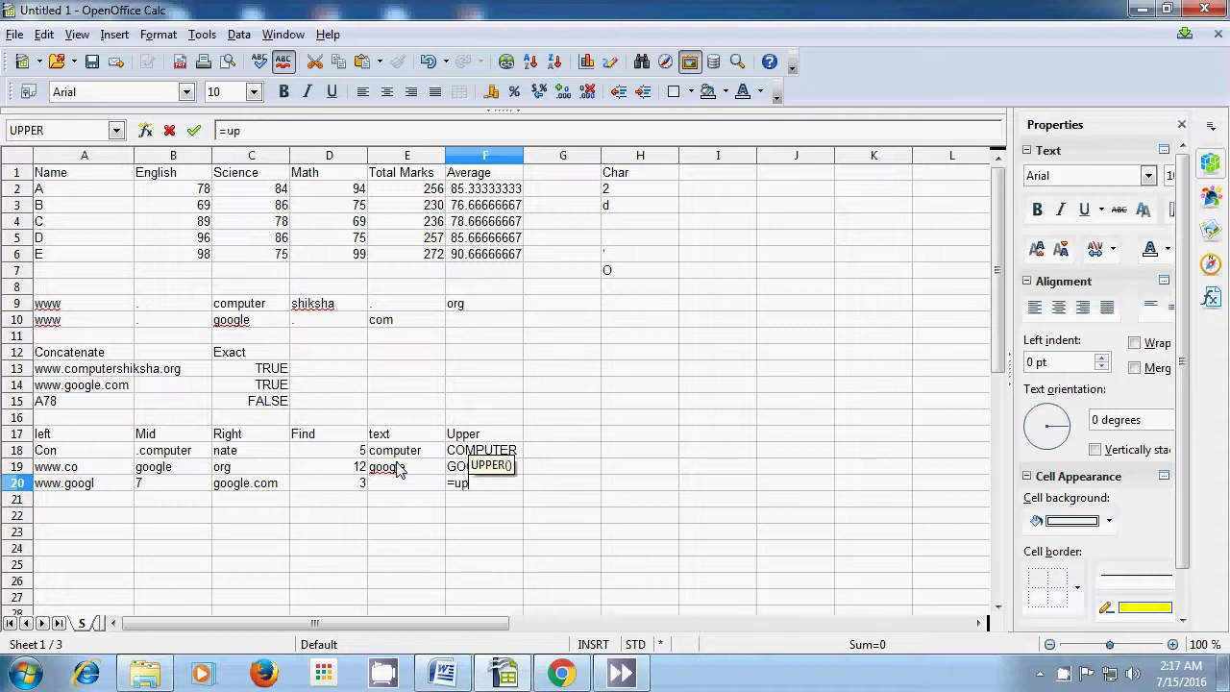
type("per(")
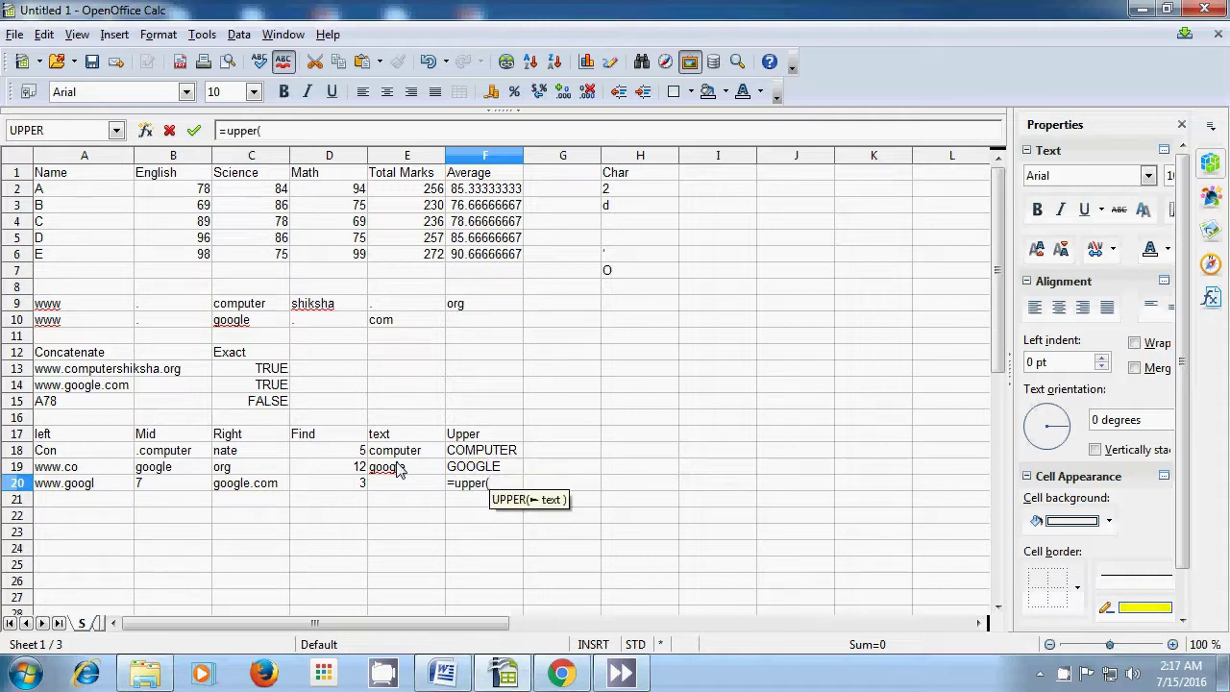
left_click(389, 437)
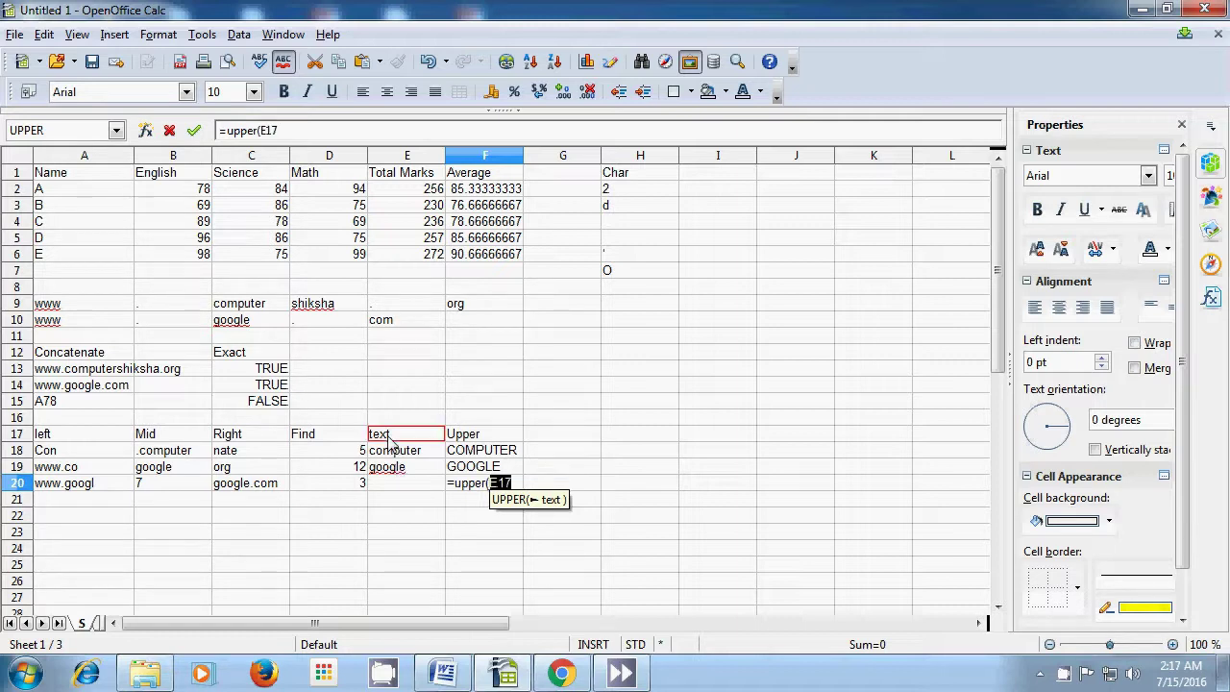
type(")")
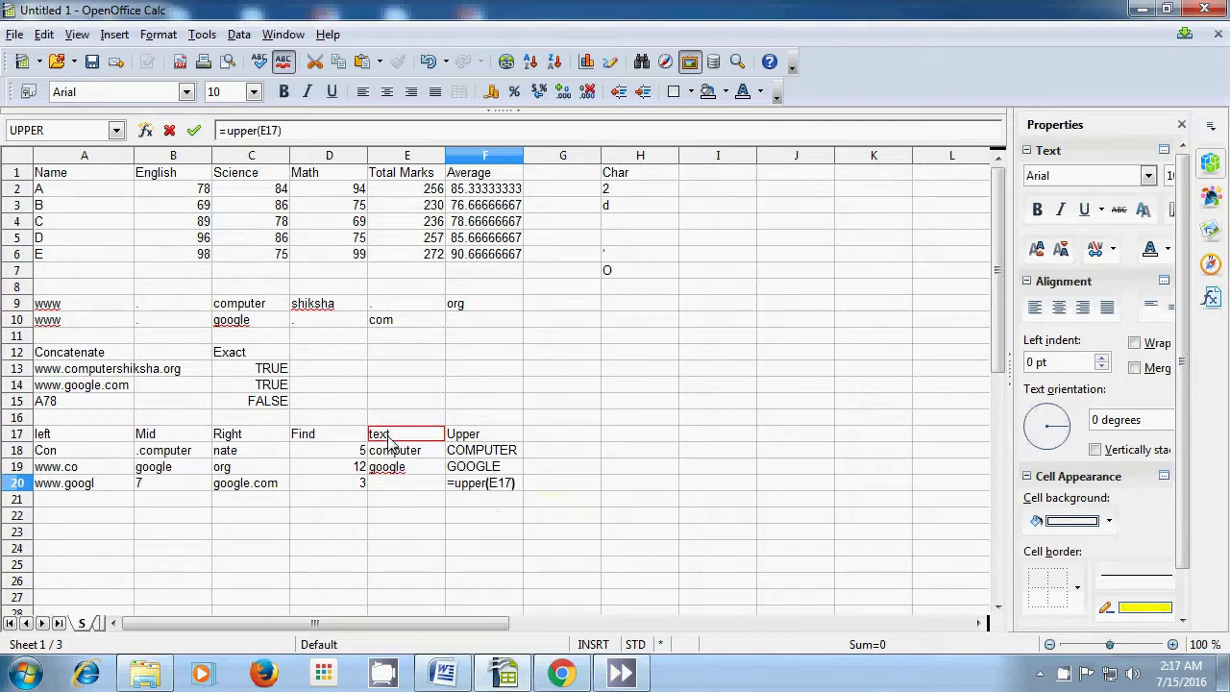
key("Return")
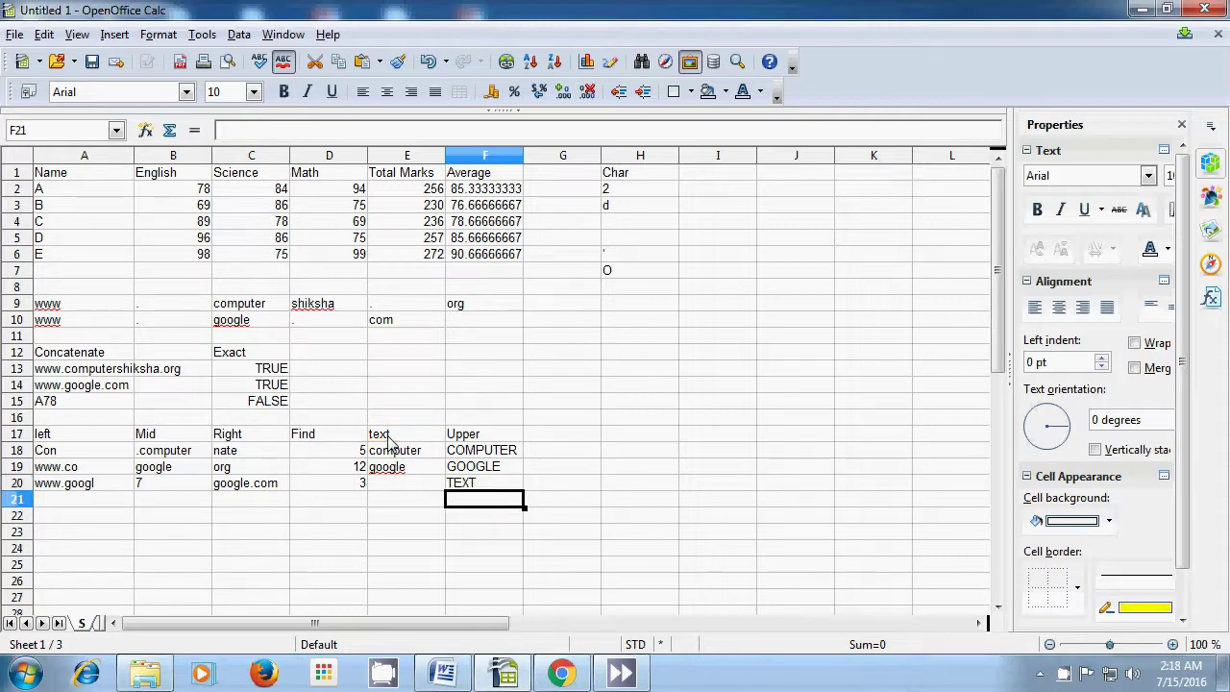
left_click(406, 522)
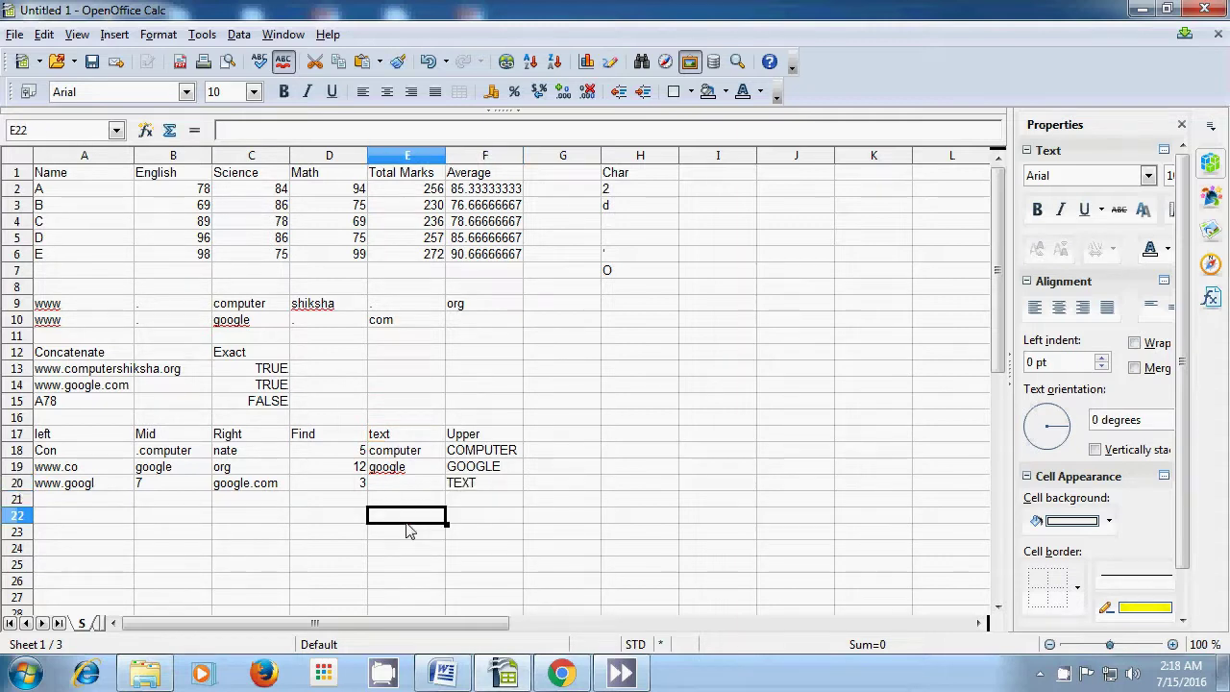